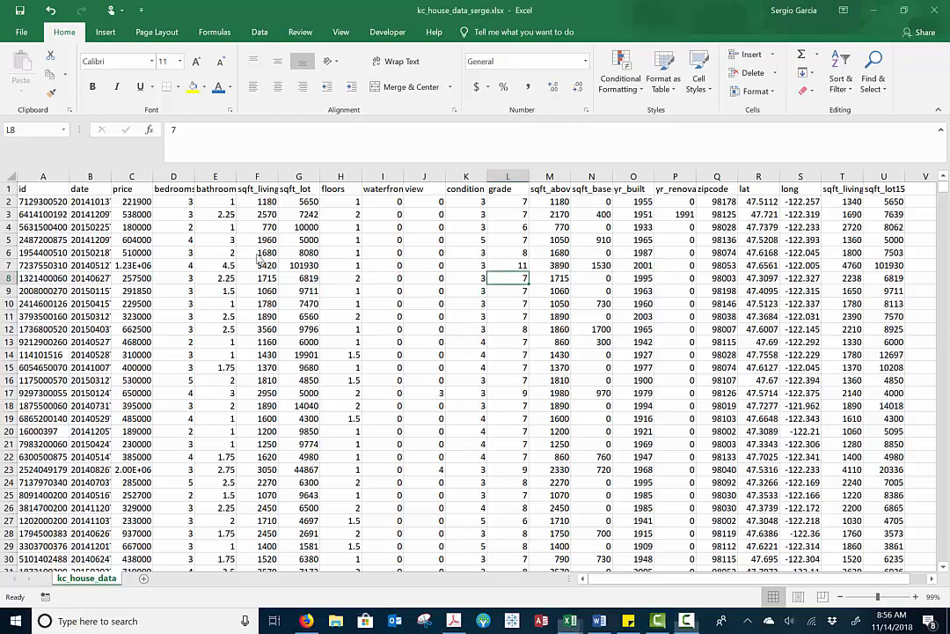
Inspect the price column and check how far the house records extend, from the header row down to the last row
{"action": "scroll", "coordinate": [257, 258], "scroll_direction": "up", "scroll_amount": 5, "text": "ctrl"}
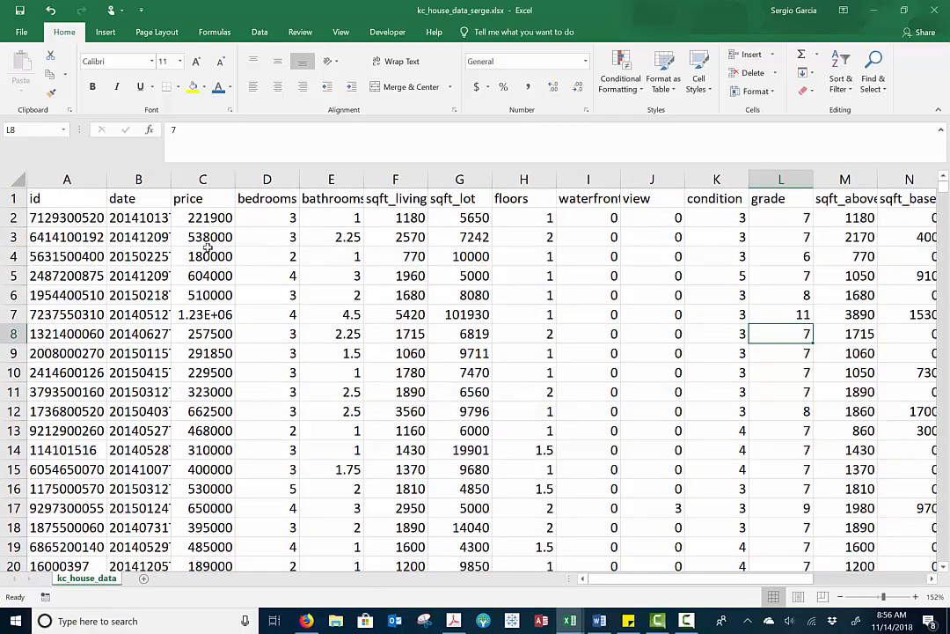
{"action": "left_click", "coordinate": [197, 195]}
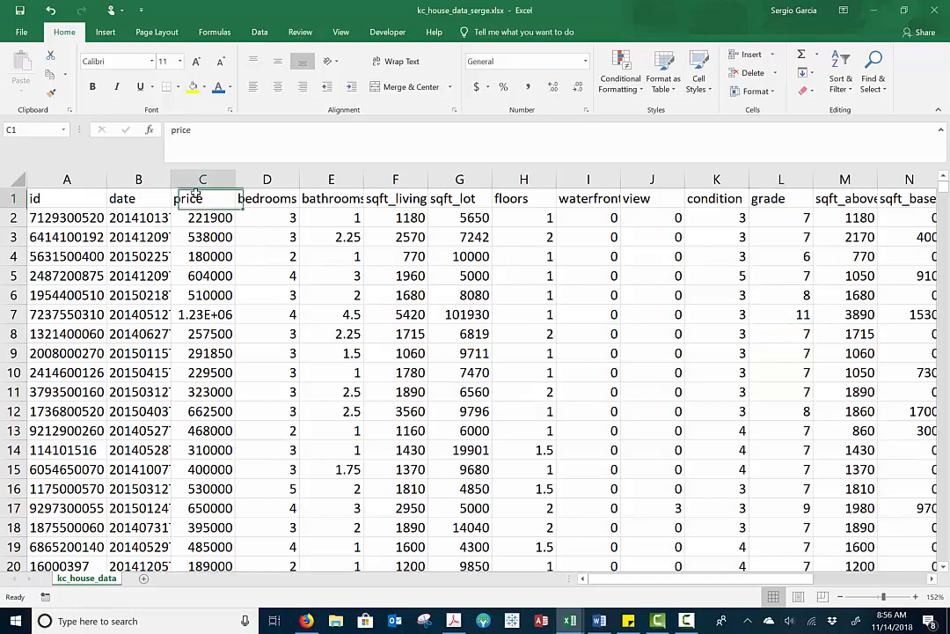
{"action": "left_click", "coordinate": [204, 179]}
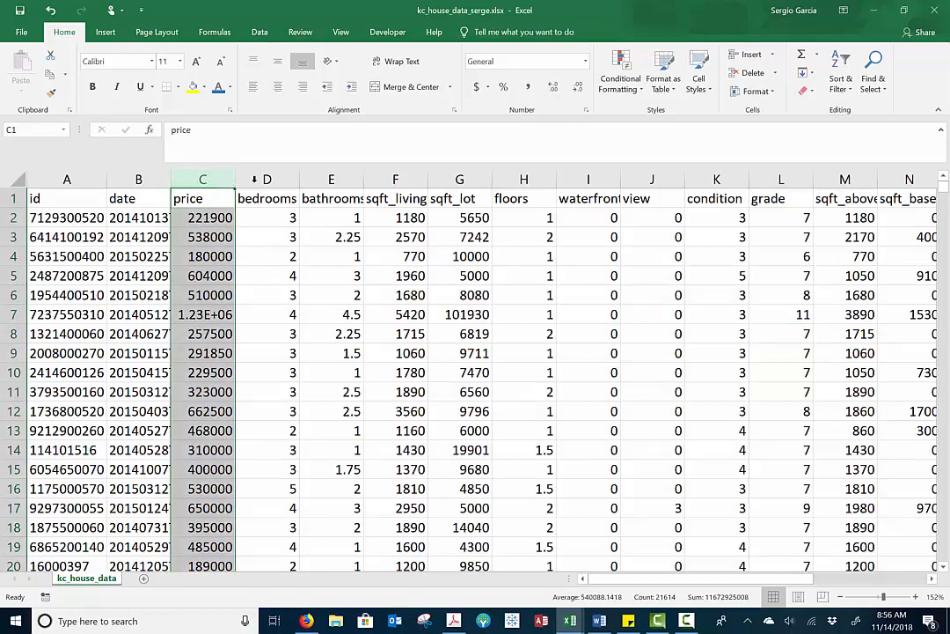
{"action": "left_click", "coordinate": [111, 239]}
{"action": "left_click", "coordinate": [50, 214]}
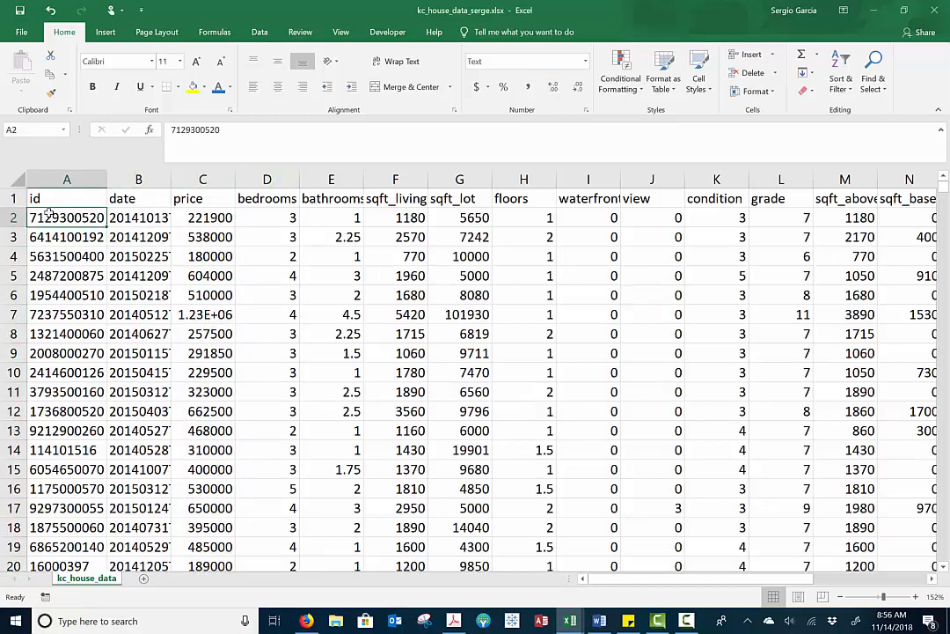
{"action": "key", "text": "ctrl+shift+Down"}
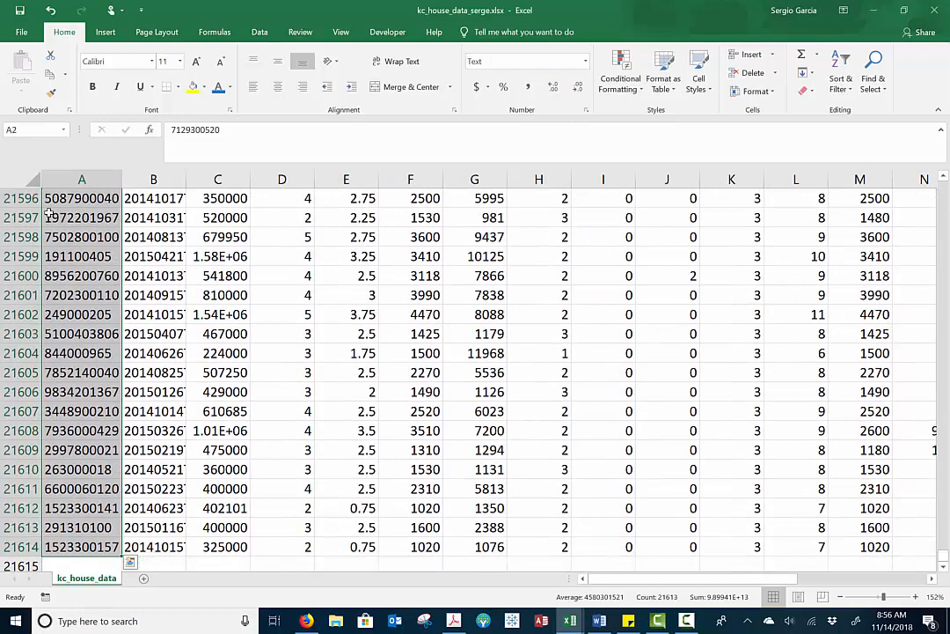
{"action": "left_click", "coordinate": [20, 552]}
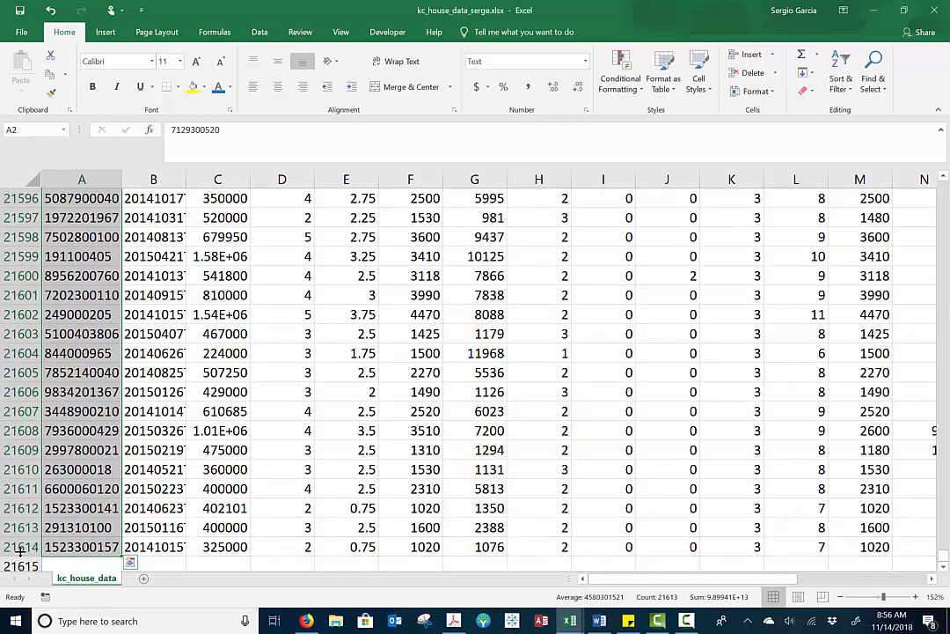
{"action": "left_click", "coordinate": [22, 547]}
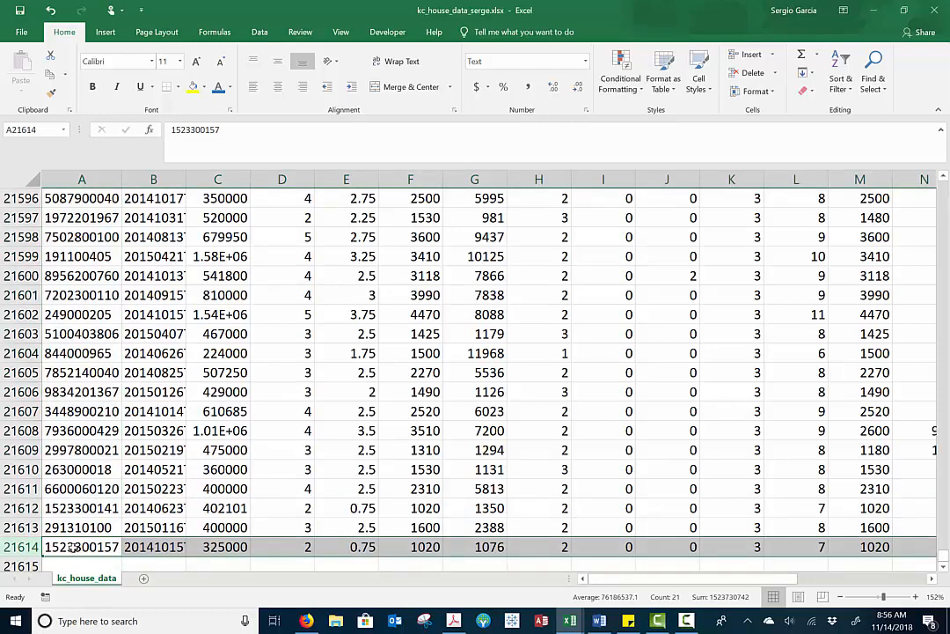
{"action": "key", "text": "ctrl+shift+Up"}
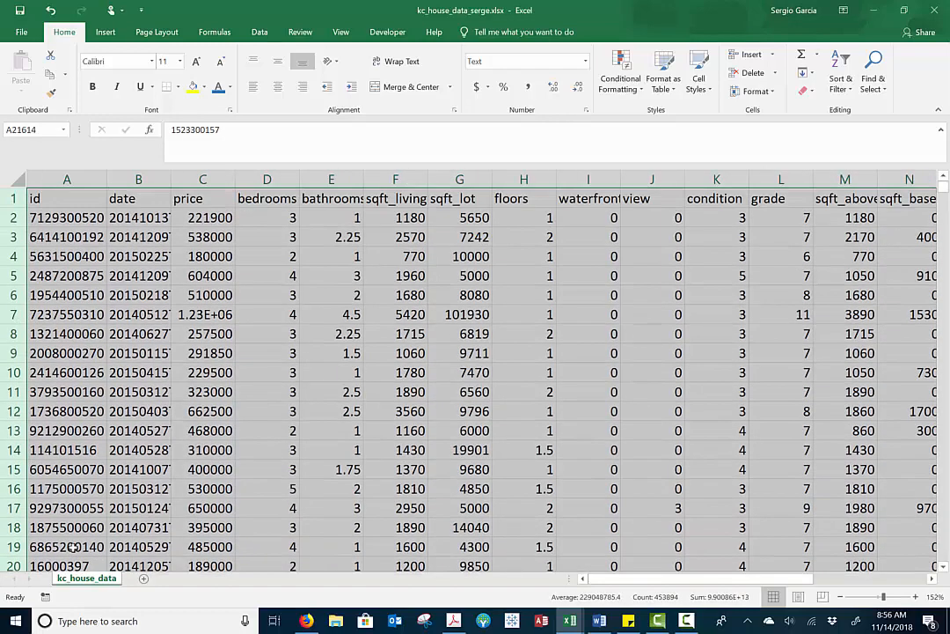
{"action": "left_click", "coordinate": [72, 201]}
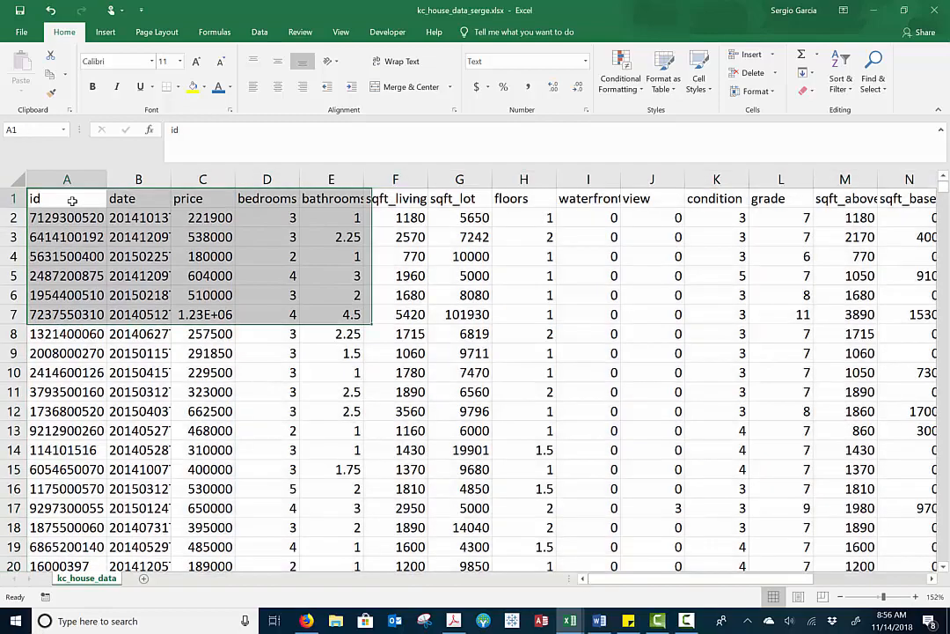
{"action": "left_click", "coordinate": [72, 201]}
Copy the header row and first 20 house records (A1:U21) into a new sheet starting at A1
{"action": "scroll", "coordinate": [72, 201], "scroll_direction": "down", "scroll_amount": 4}
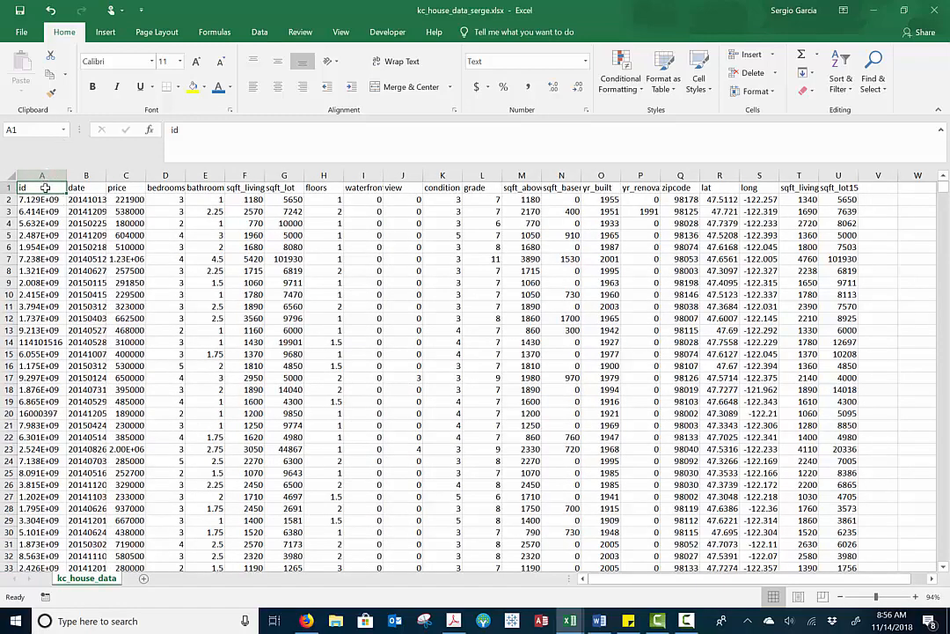
{"action": "left_click_drag", "start_coordinate": [44, 188], "coordinate": [829, 354]}
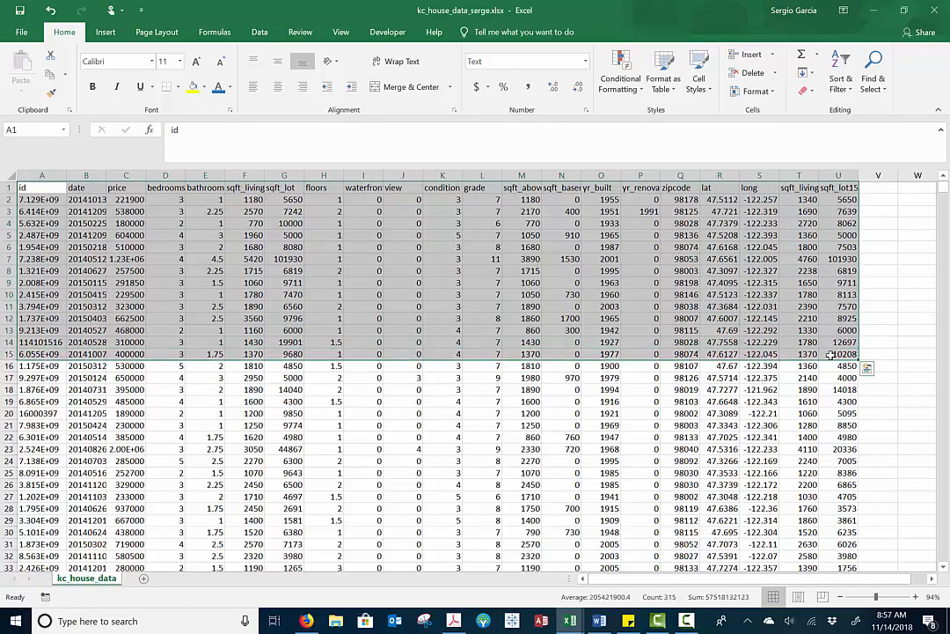
{"action": "key", "text": "shift+Down"}
{"action": "key", "text": "shift+Down"}
{"action": "key", "text": "shift+Down"}
{"action": "key", "text": "shift+Down"}
{"action": "key", "text": "shift+Down"}
{"action": "key", "text": "shift+Down"}
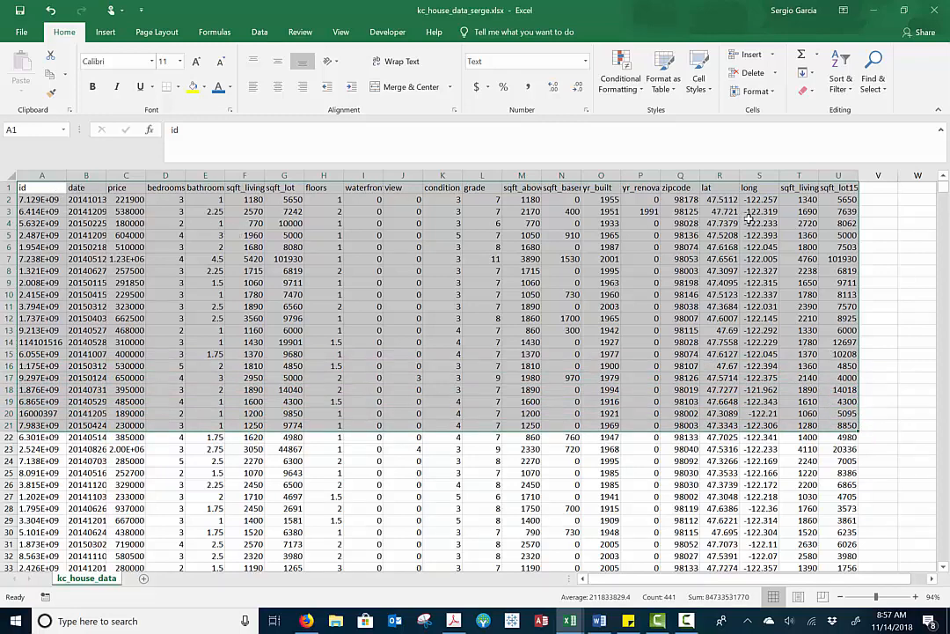
{"action": "key", "text": "ctrl+c"}
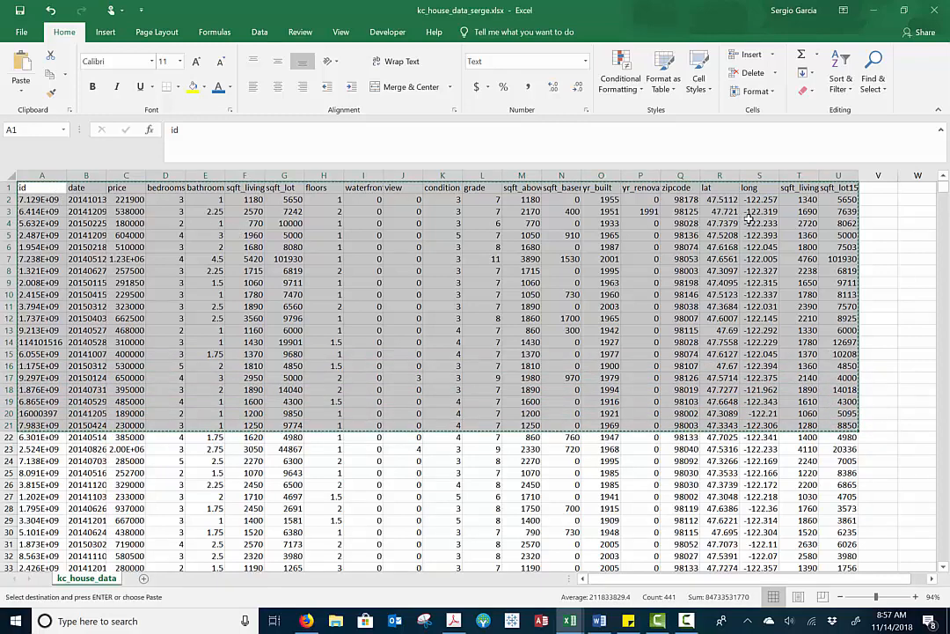
{"action": "left_click", "coordinate": [142, 578]}
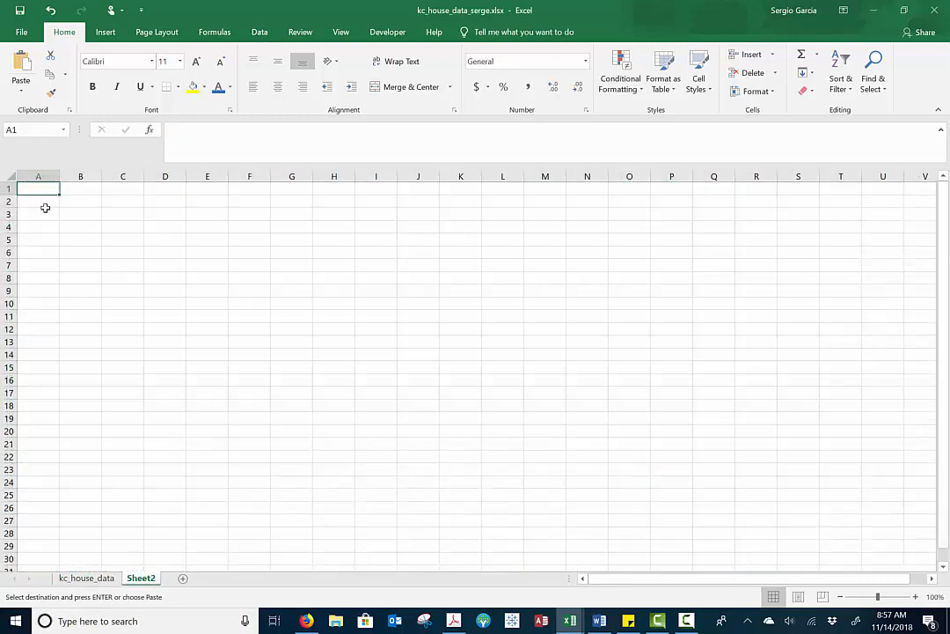
{"action": "key", "text": "ctrl+v"}
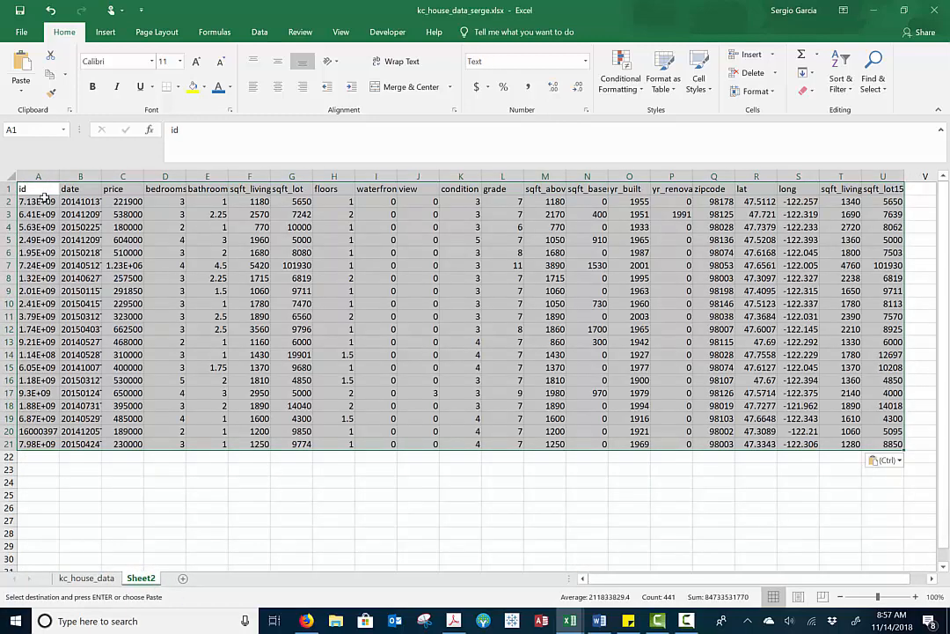
Widen the id and date columns on Sheet2 so their full values fit
{"action": "double_click", "coordinate": [59, 172]}
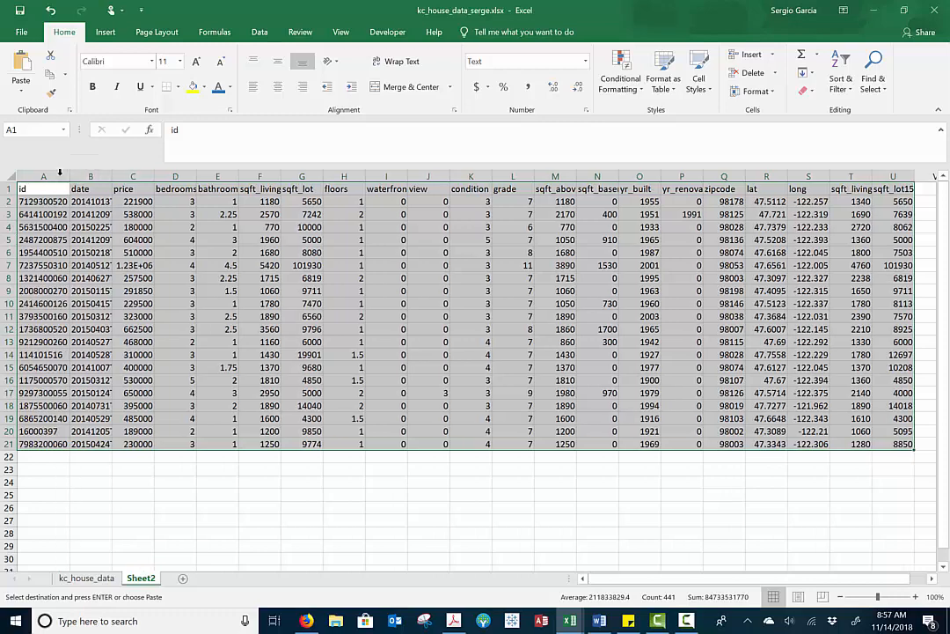
{"action": "left_click", "coordinate": [42, 179]}
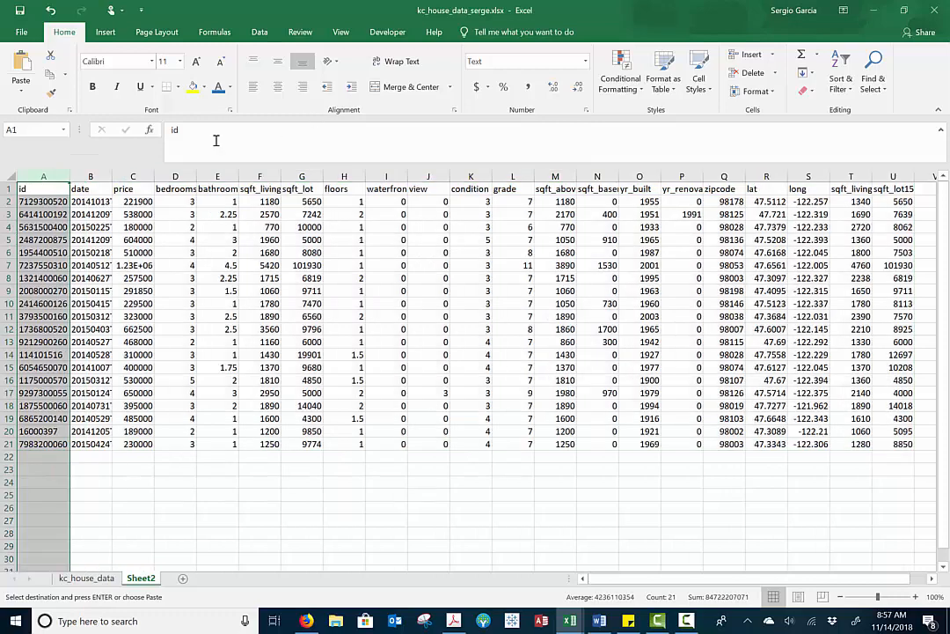
{"action": "left_click", "coordinate": [101, 202]}
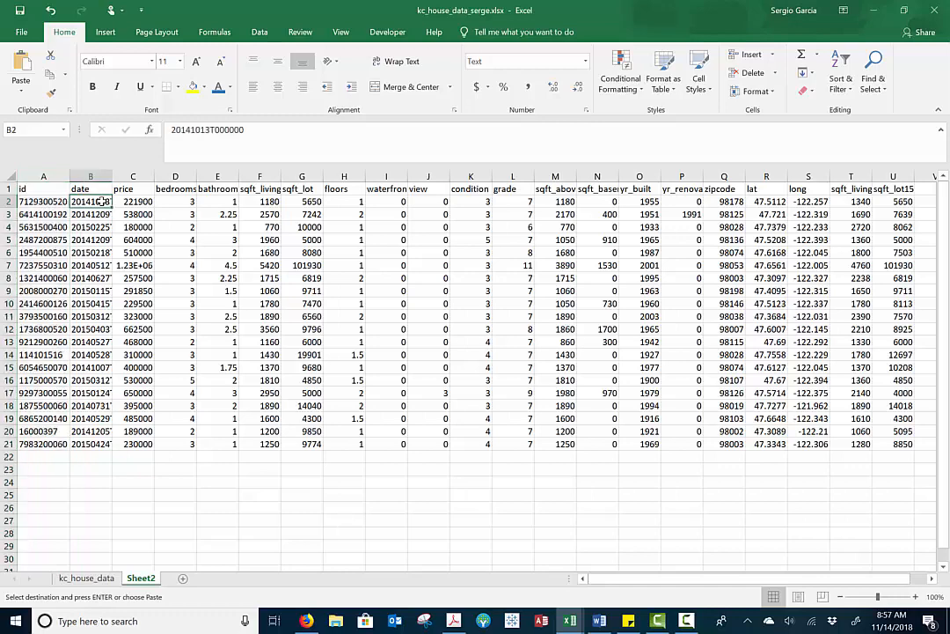
{"action": "left_click_drag", "start_coordinate": [116, 175], "coordinate": [146, 175]}
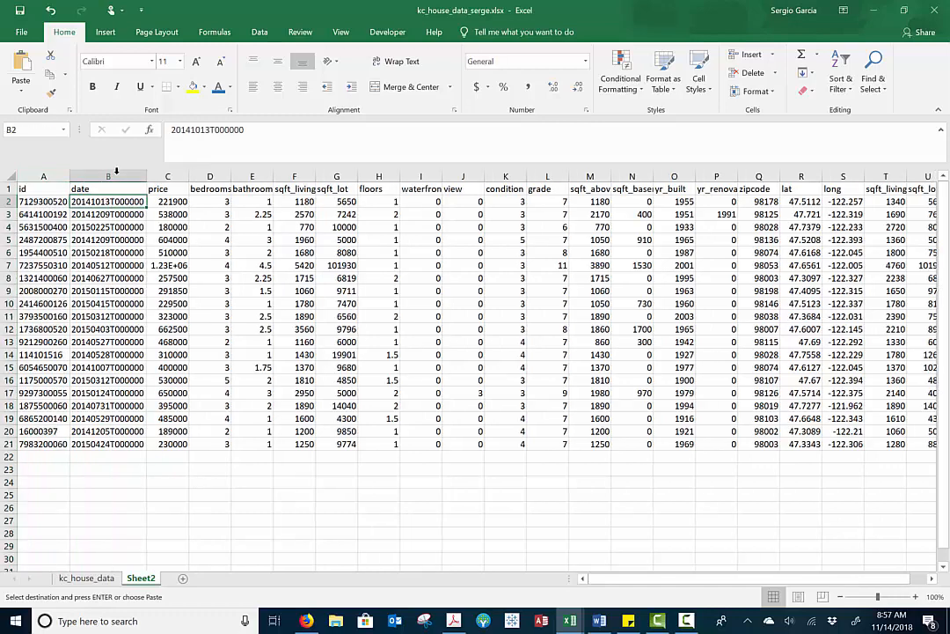
Capture the sheet in a Windows Ink screen sketch and circle the price header in red
{"action": "left_click", "coordinate": [177, 189]}
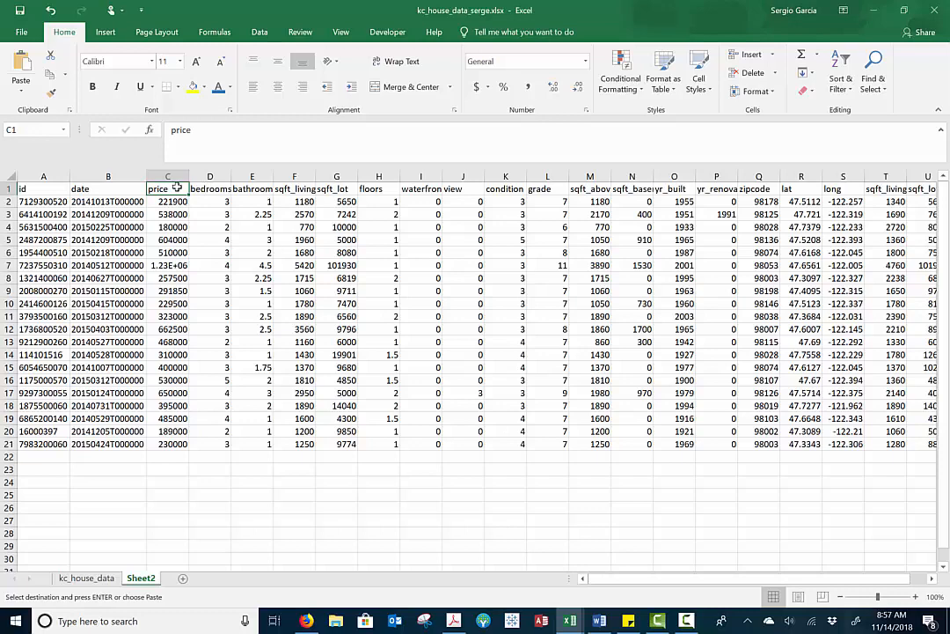
{"action": "key", "text": "super+w"}
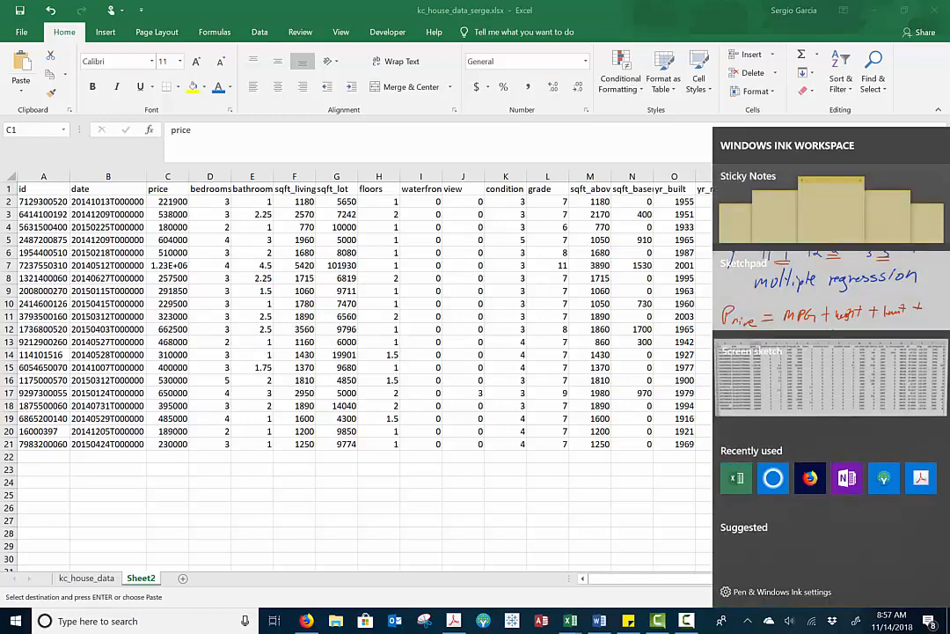
{"action": "left_click", "coordinate": [830, 378]}
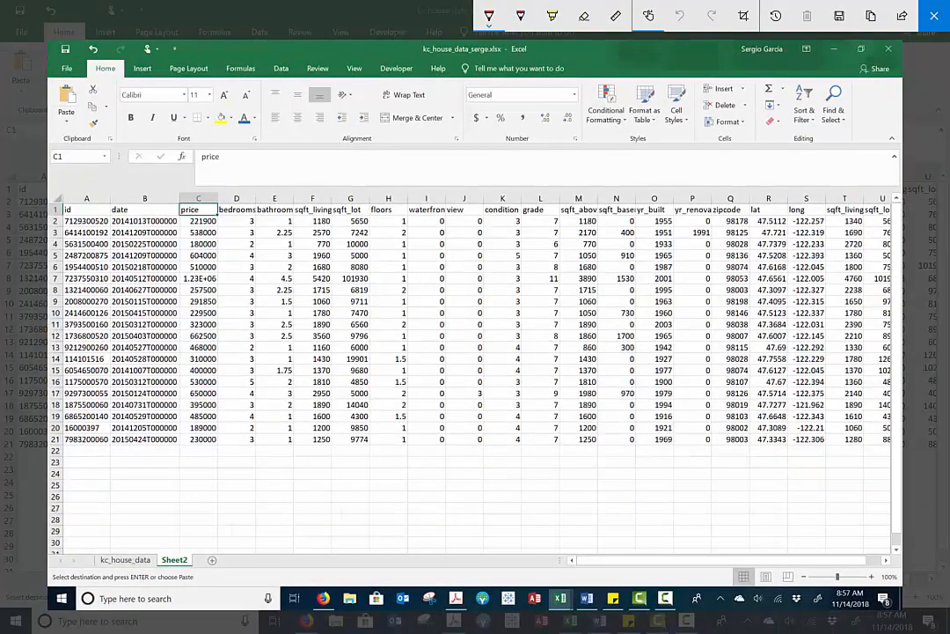
{"action": "mouse_move", "coordinate": [220, 194]}
{"action": "left_mouse_down"}
{"action": "mouse_move", "coordinate": [171, 205]}
{"action": "mouse_move", "coordinate": [194, 225]}
{"action": "mouse_move", "coordinate": [222, 199]}
{"action": "left_mouse_up"}
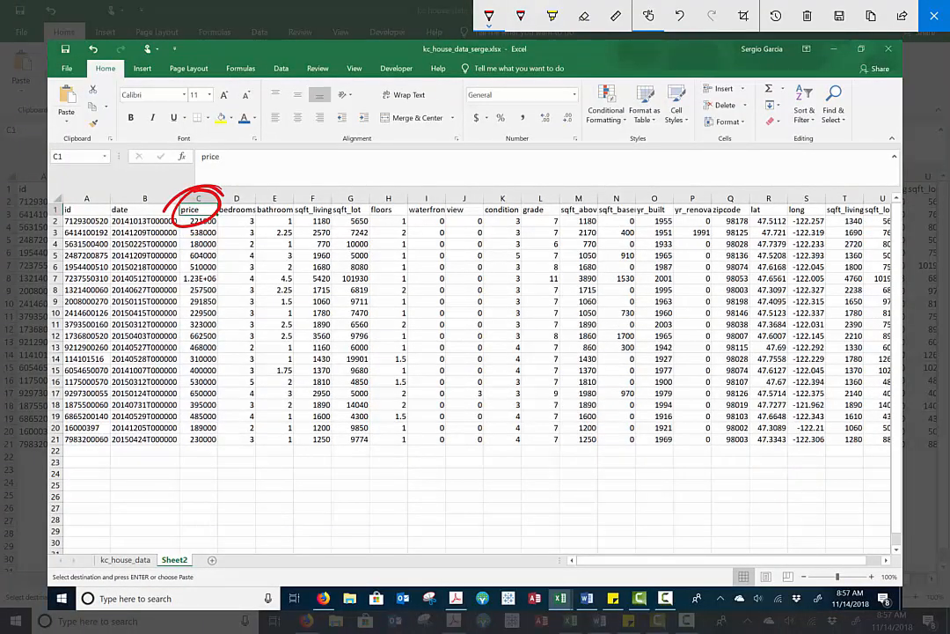
Handwrite Y below the price column, X1 below sqft_living, X2 below bedrooms and X3 below bathrooms
{"action": "left_click_drag", "start_coordinate": [180, 461], "coordinate": [196, 480]}
{"action": "left_click_drag", "start_coordinate": [209, 451], "coordinate": [191, 500]}
{"action": "mouse_move", "coordinate": [309, 448]}
{"action": "left_mouse_down"}
{"action": "mouse_move", "coordinate": [330, 473]}
{"action": "mouse_move", "coordinate": [314, 476]}
{"action": "mouse_move", "coordinate": [335, 482]}
{"action": "left_mouse_up"}
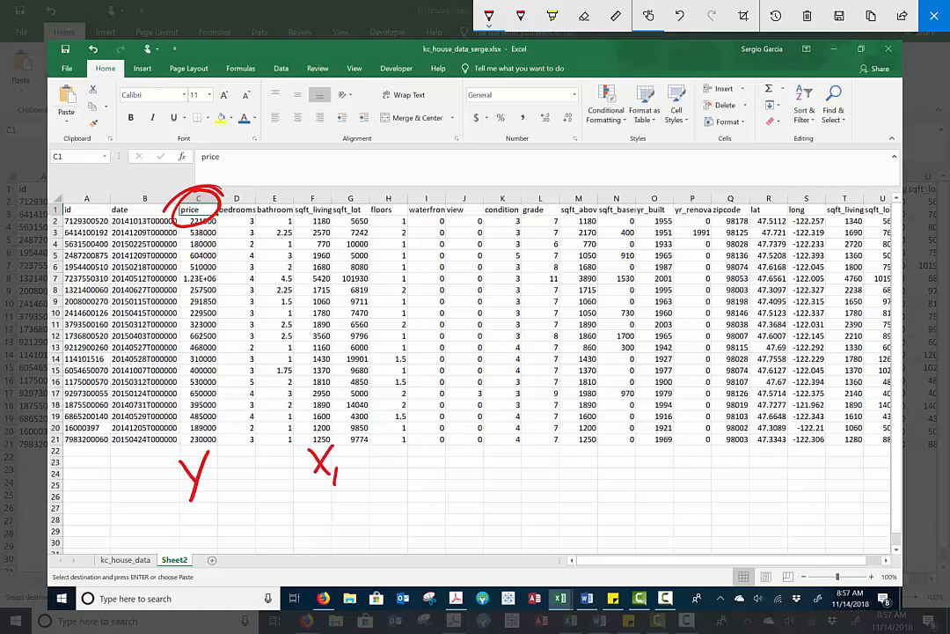
{"action": "left_click_drag", "start_coordinate": [233, 454], "coordinate": [256, 477]}
{"action": "mouse_move", "coordinate": [253, 452]}
{"action": "left_mouse_down"}
{"action": "mouse_move", "coordinate": [239, 480]}
{"action": "mouse_move", "coordinate": [299, 475]}
{"action": "left_mouse_up"}
{"action": "mouse_move", "coordinate": [299, 448]}
{"action": "left_mouse_down"}
{"action": "mouse_move", "coordinate": [281, 480]}
{"action": "mouse_move", "coordinate": [308, 489]}
{"action": "left_mouse_up"}
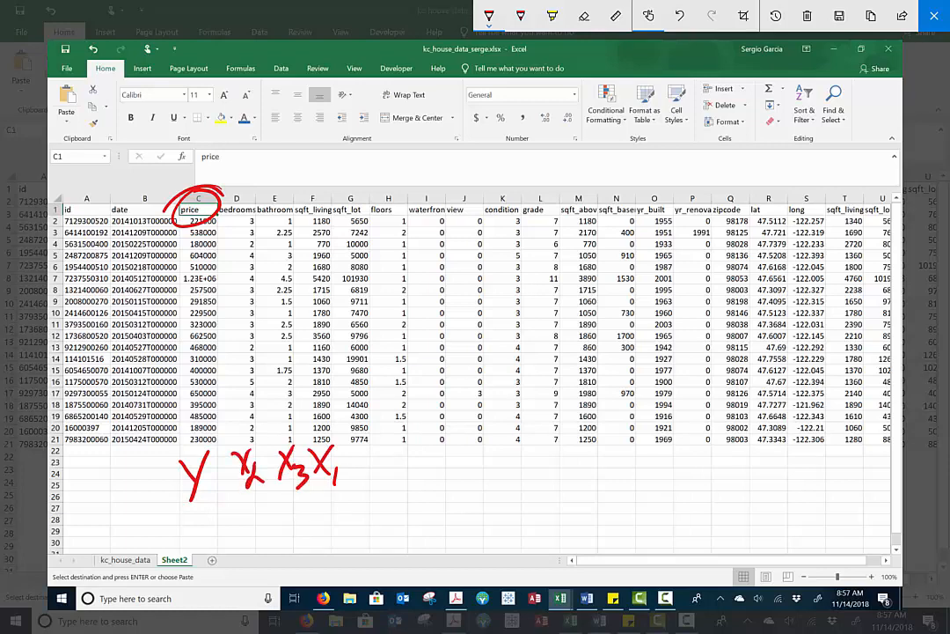
Handwrite the regression equation y = β1X1 + β2X2 + … beside the variable labels, and close the sketch
{"action": "left_click_drag", "start_coordinate": [425, 477], "coordinate": [439, 495]}
{"action": "mouse_move", "coordinate": [453, 470]}
{"action": "left_mouse_down"}
{"action": "mouse_move", "coordinate": [429, 524]}
{"action": "mouse_move", "coordinate": [499, 475]}
{"action": "left_mouse_up"}
{"action": "mouse_move", "coordinate": [462, 491]}
{"action": "left_mouse_down"}
{"action": "mouse_move", "coordinate": [501, 486]}
{"action": "mouse_move", "coordinate": [517, 523]}
{"action": "left_mouse_up"}
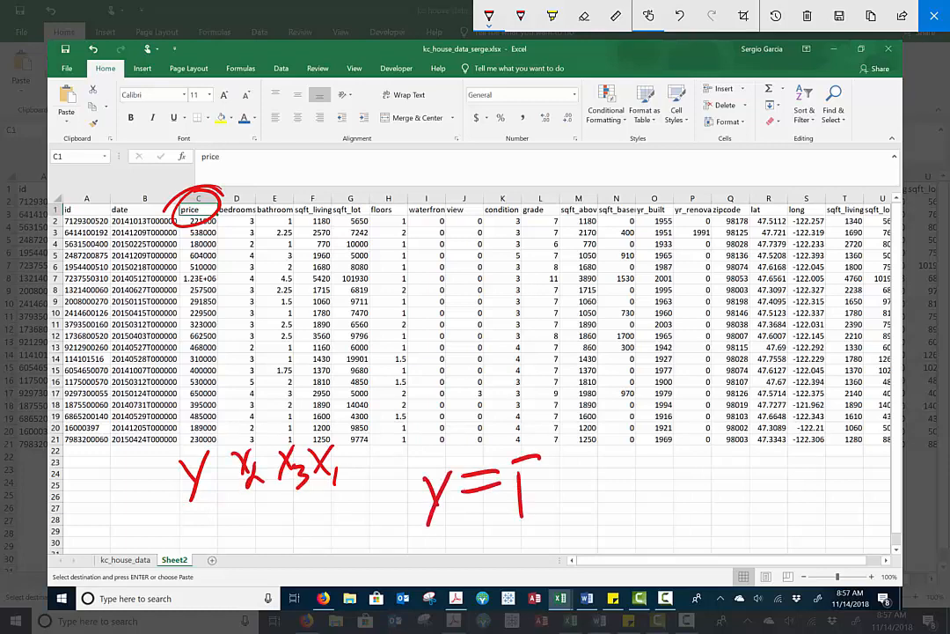
{"action": "left_click_drag", "start_coordinate": [516, 473], "coordinate": [518, 507]}
{"action": "mouse_move", "coordinate": [535, 497]}
{"action": "left_mouse_down"}
{"action": "mouse_move", "coordinate": [535, 510]}
{"action": "mouse_move", "coordinate": [576, 497]}
{"action": "mouse_move", "coordinate": [557, 498]}
{"action": "left_mouse_up"}
{"action": "left_click_drag", "start_coordinate": [590, 489], "coordinate": [591, 498]}
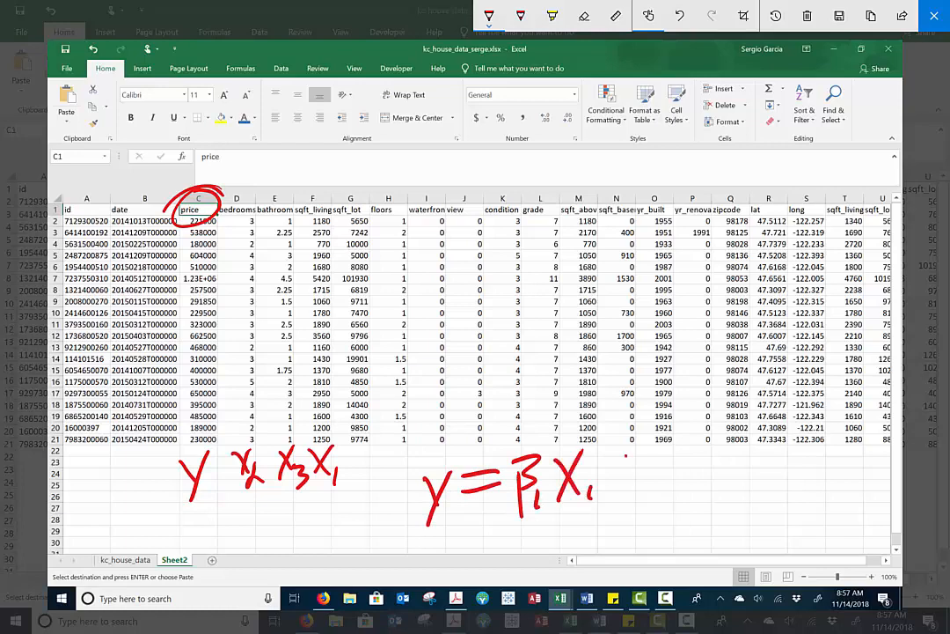
{"action": "left_click_drag", "start_coordinate": [625, 456], "coordinate": [627, 491]}
{"action": "mouse_move", "coordinate": [615, 475]}
{"action": "left_mouse_down"}
{"action": "mouse_move", "coordinate": [638, 473]}
{"action": "mouse_move", "coordinate": [656, 501]}
{"action": "left_mouse_up"}
{"action": "left_click_drag", "start_coordinate": [654, 442], "coordinate": [667, 474]}
{"action": "left_click_drag", "start_coordinate": [665, 480], "coordinate": [682, 497]}
{"action": "left_click_drag", "start_coordinate": [694, 450], "coordinate": [715, 475]}
{"action": "left_click_drag", "start_coordinate": [714, 449], "coordinate": [693, 477]}
{"action": "left_click_drag", "start_coordinate": [724, 453], "coordinate": [739, 479]}
{"action": "mouse_move", "coordinate": [765, 419]}
{"action": "left_mouse_down"}
{"action": "mouse_move", "coordinate": [767, 472]}
{"action": "mouse_move", "coordinate": [771, 440]}
{"action": "left_mouse_up"}
{"action": "left_click", "coordinate": [798, 447]}
{"action": "left_click", "coordinate": [810, 446]}
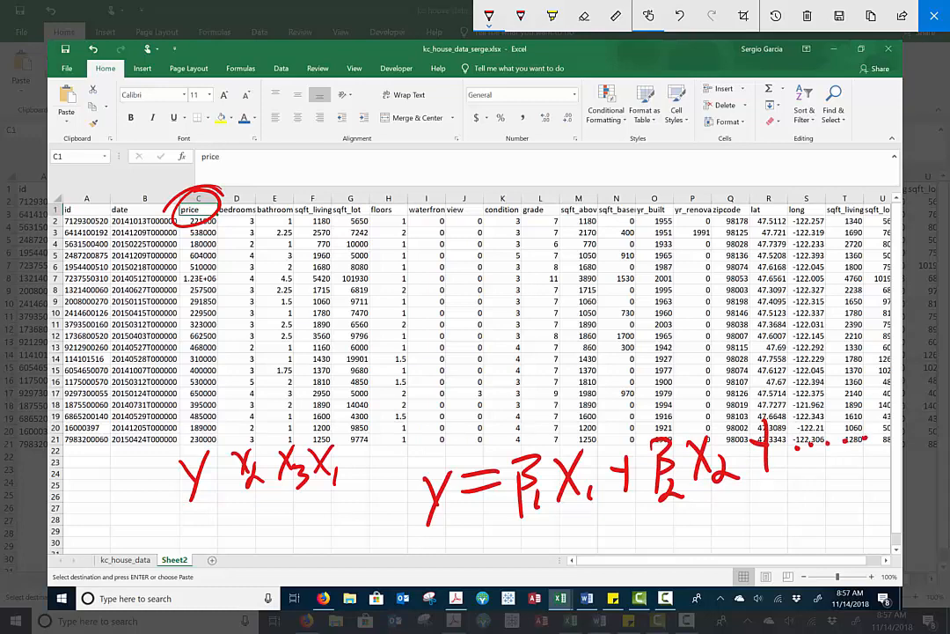
{"action": "left_click", "coordinate": [935, 16]}
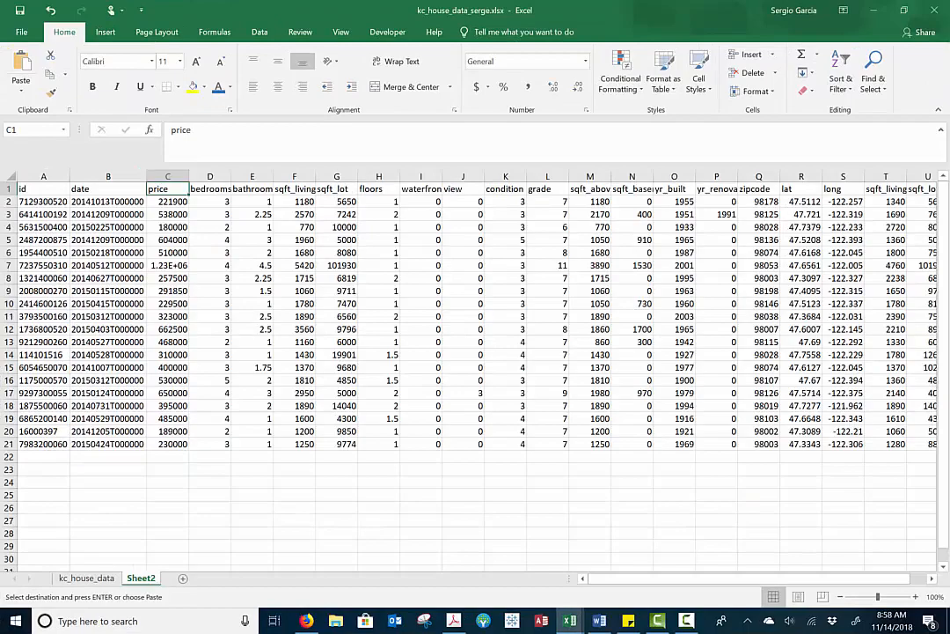
Review the sqft_living, sqft_lot and floors headers on Sheet2, and widen column M to fit the sqft_above header
{"action": "scroll", "coordinate": [475, 378], "scroll_direction": "down", "scroll_amount": 2}
{"action": "scroll", "coordinate": [476, 378], "scroll_direction": "up", "scroll_amount": 1}
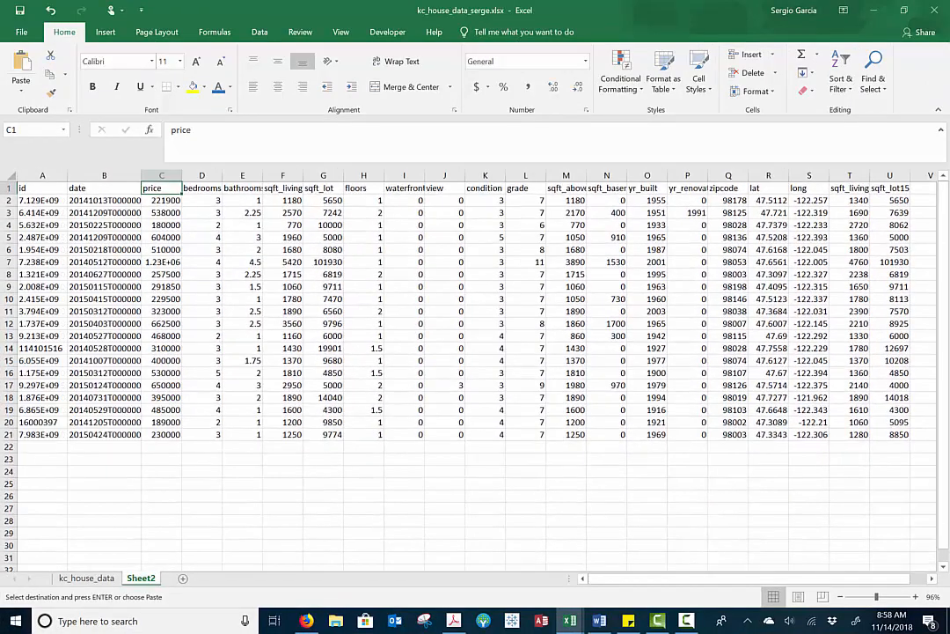
{"action": "left_click", "coordinate": [282, 188]}
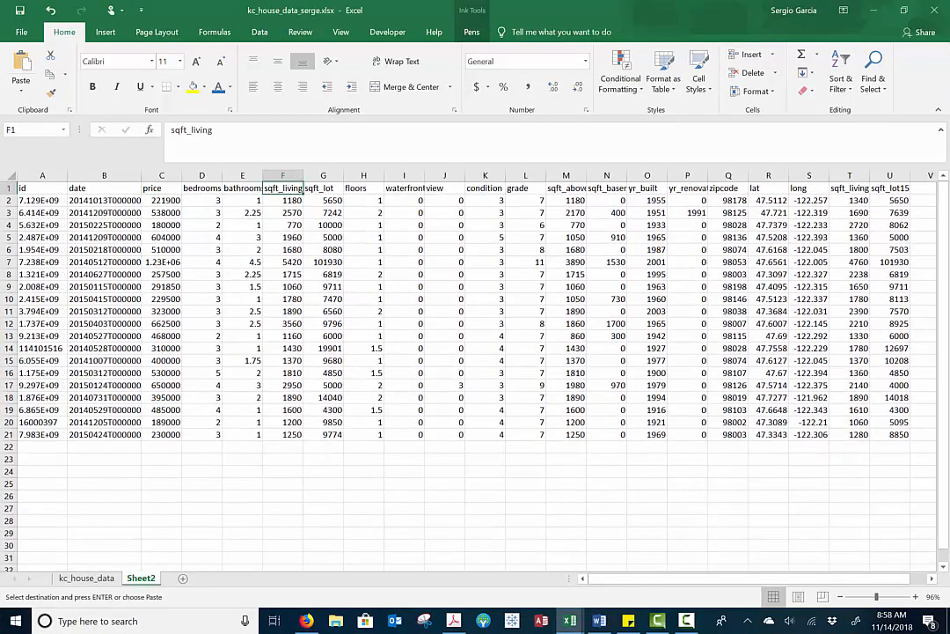
{"action": "left_click", "coordinate": [323, 188]}
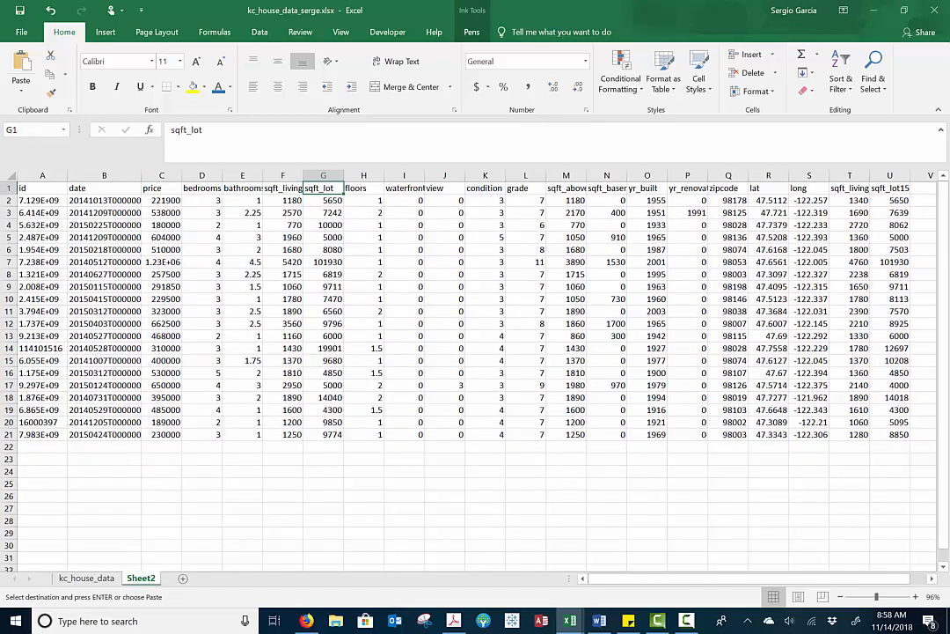
{"action": "left_click", "coordinate": [363, 188]}
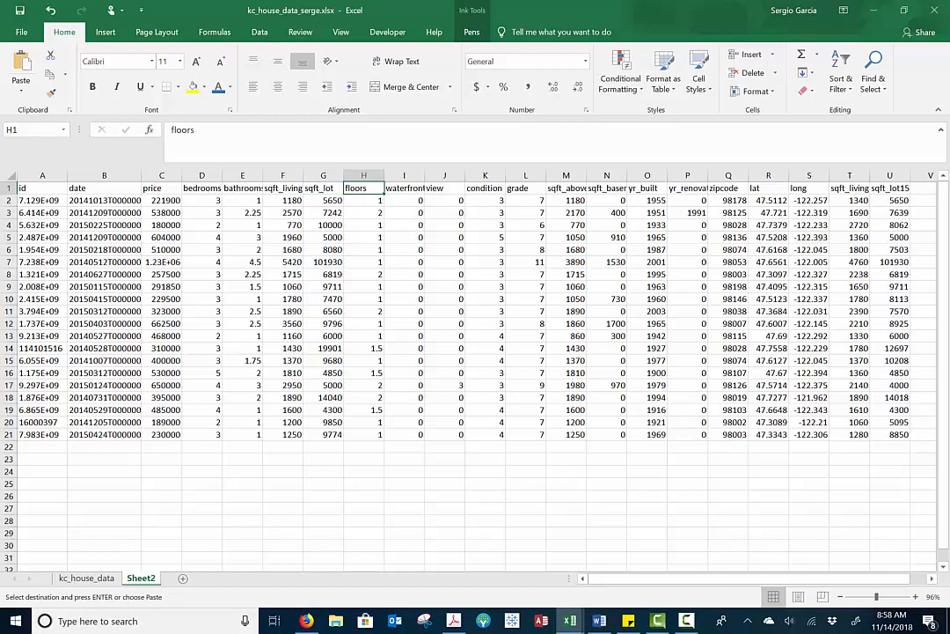
{"action": "left_click", "coordinate": [490, 260]}
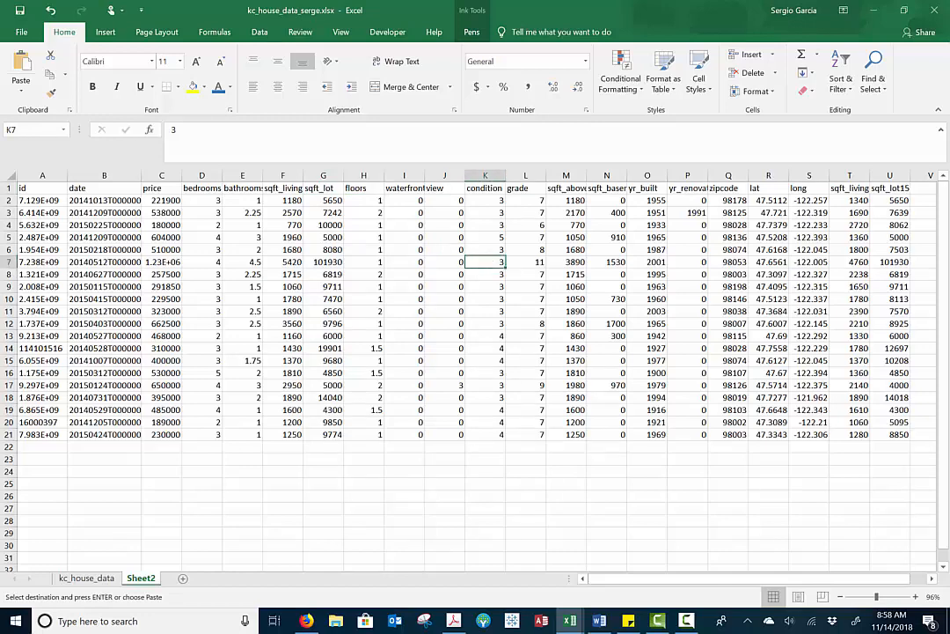
{"action": "double_click", "coordinate": [582, 167]}
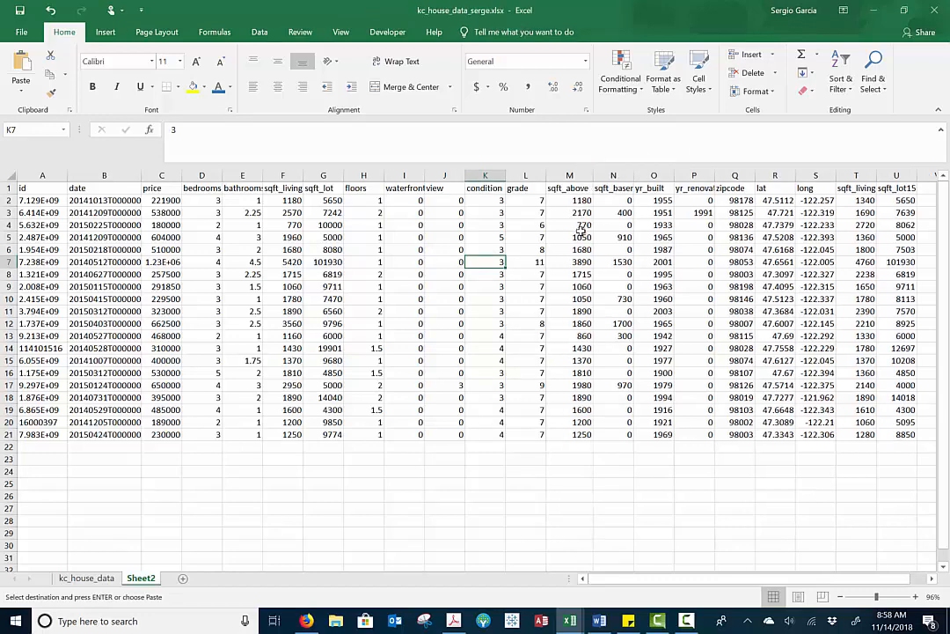
Widen column N to fit the sqft_basement header, and review the yr_built header and the remaining headers on Sheet2
{"action": "double_click", "coordinate": [635, 176]}
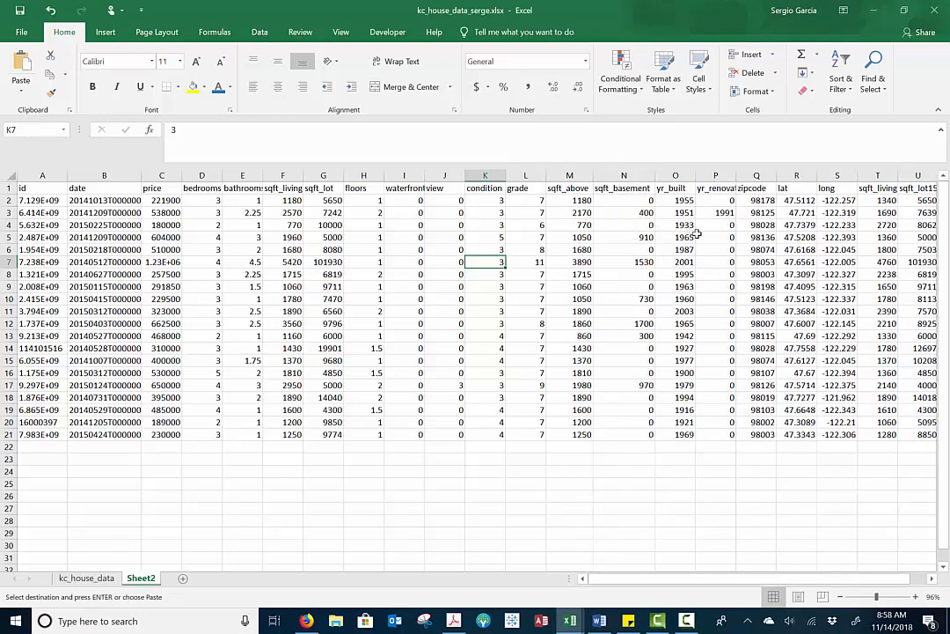
{"action": "left_click", "coordinate": [678, 188]}
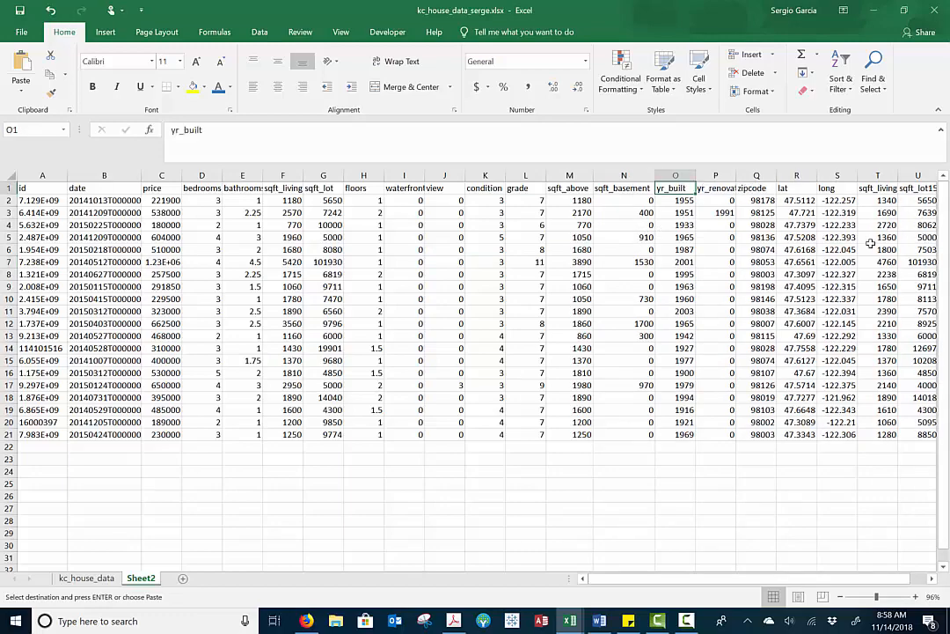
{"action": "scroll", "coordinate": [869, 242], "scroll_direction": "right", "scroll_amount": 1}
{"action": "scroll", "coordinate": [869, 242], "scroll_direction": "right", "scroll_amount": 1}
{"action": "scroll", "coordinate": [869, 242], "scroll_direction": "left", "scroll_amount": 2}
Make the header labels in row 1 bold and center them horizontally
{"action": "left_click", "coordinate": [9, 189]}
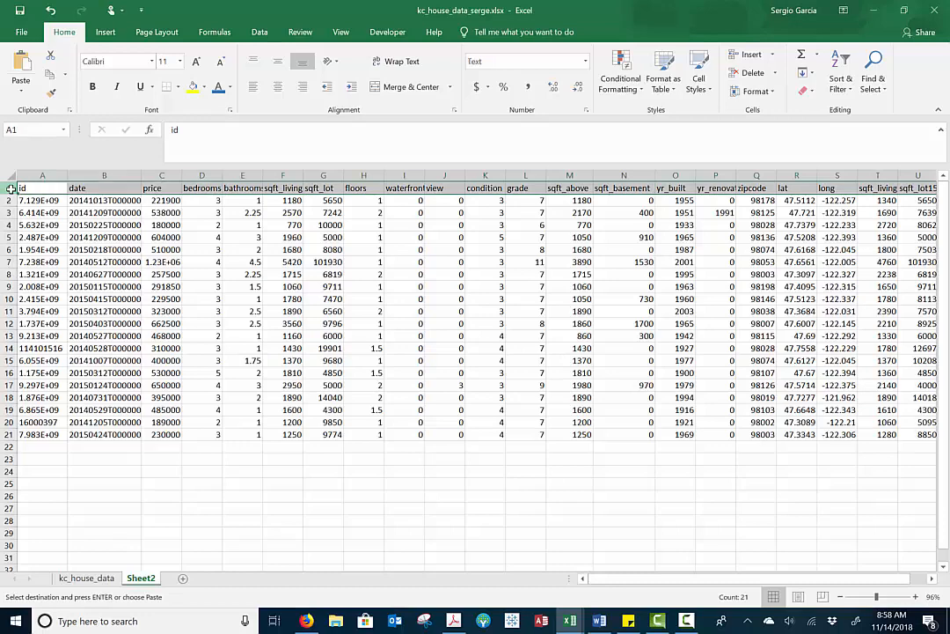
{"action": "left_click", "coordinate": [93, 87]}
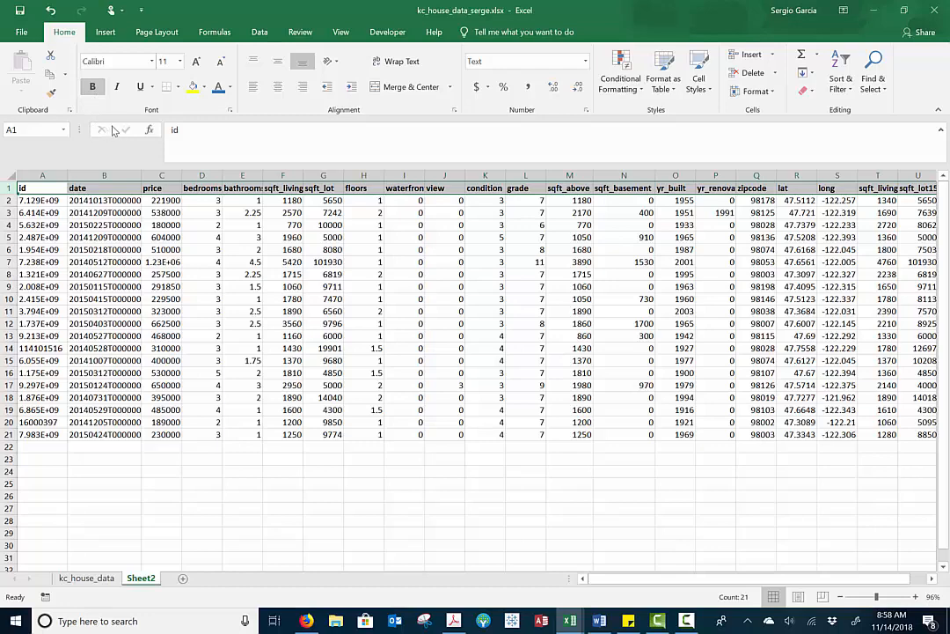
{"action": "left_click", "coordinate": [277, 86]}
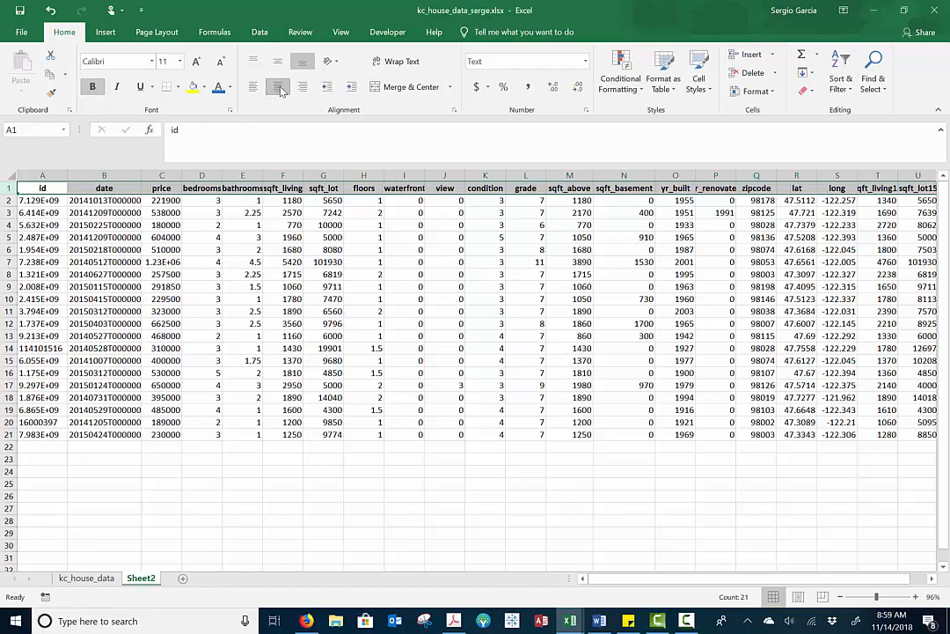
Auto-fit the widths of all columns on Sheet2 to their contents
{"action": "left_click", "coordinate": [9, 179]}
{"action": "double_click", "coordinate": [141, 174]}
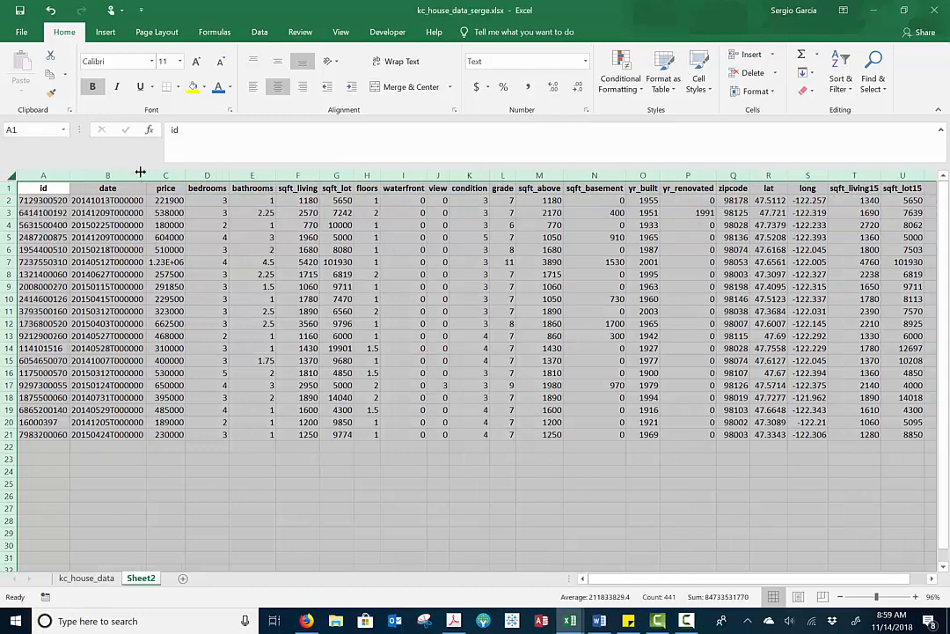
{"action": "left_click", "coordinate": [265, 249]}
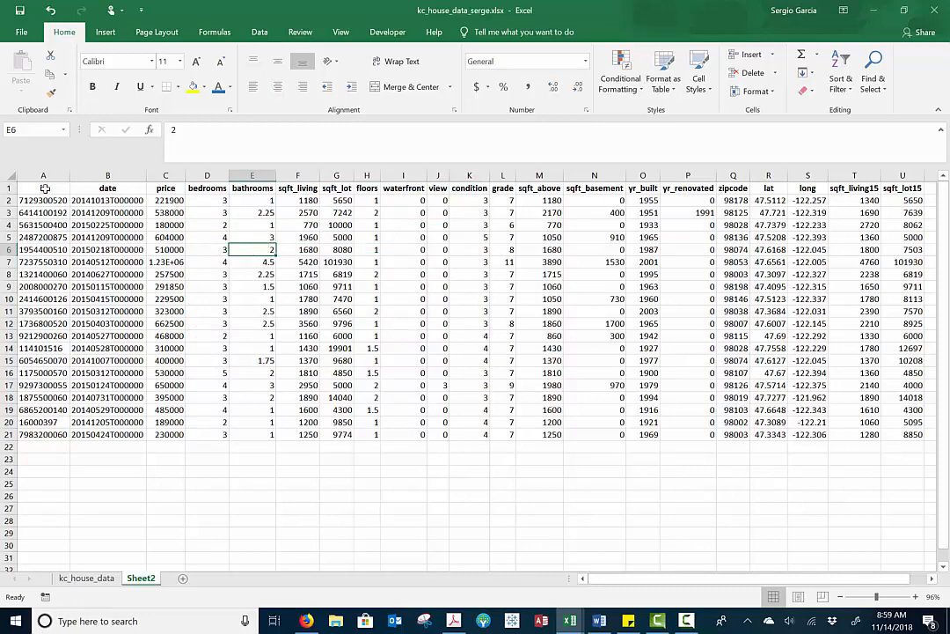
Delete the id and date columns entirely from Sheet2
{"action": "left_click_drag", "start_coordinate": [48, 176], "coordinate": [78, 182]}
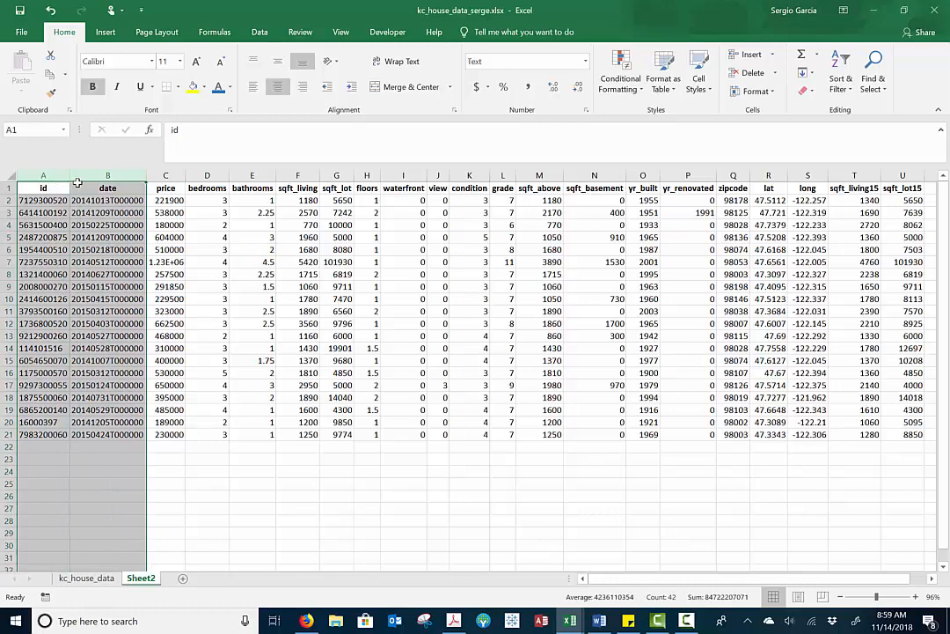
{"action": "right_click", "coordinate": [70, 225]}
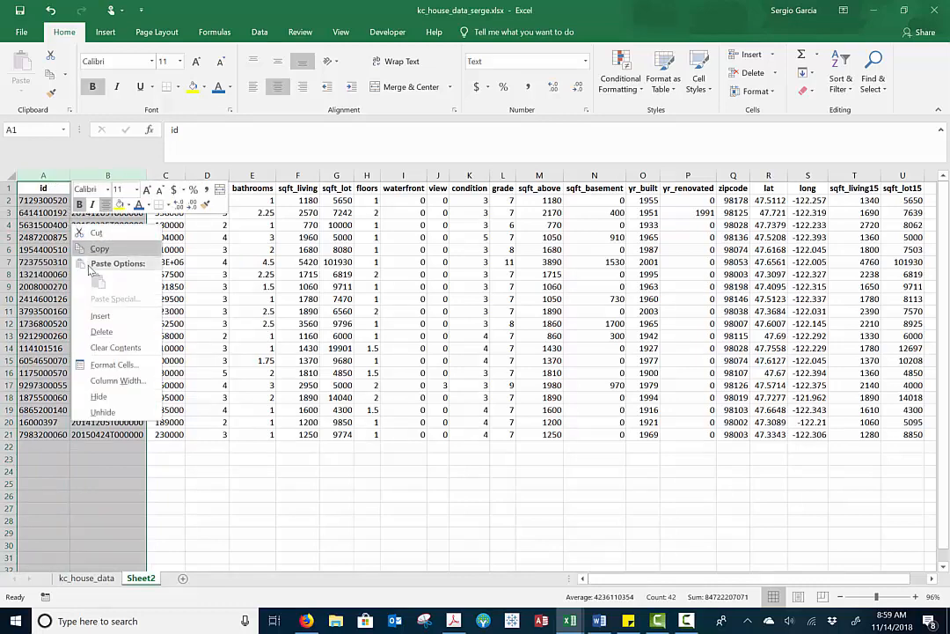
{"action": "left_click", "coordinate": [101, 332]}
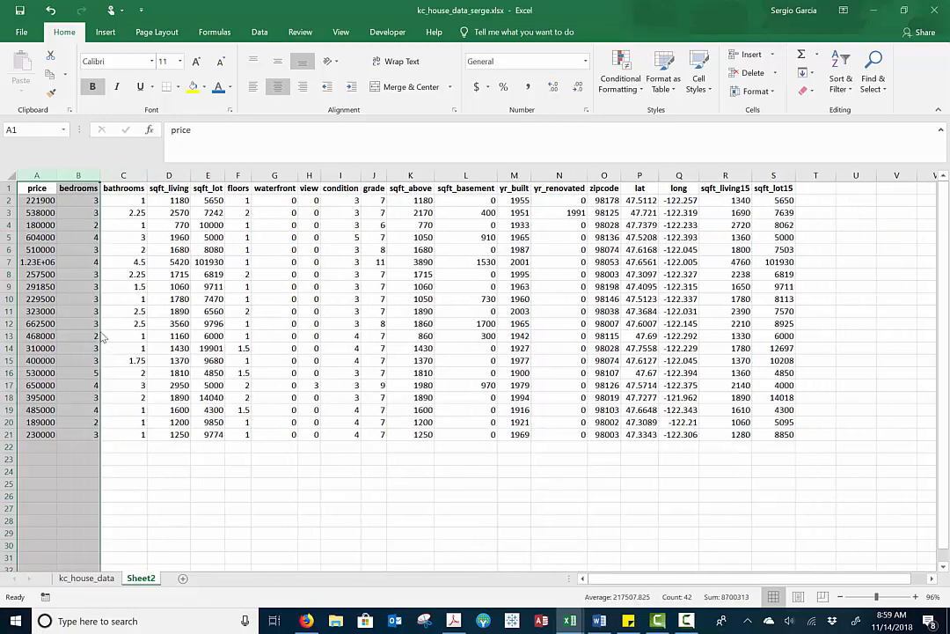
Review the price, bedrooms, sqft_living and sqft_lot columns, and delete the columns from floors through sqft_above
{"action": "left_click", "coordinate": [27, 262]}
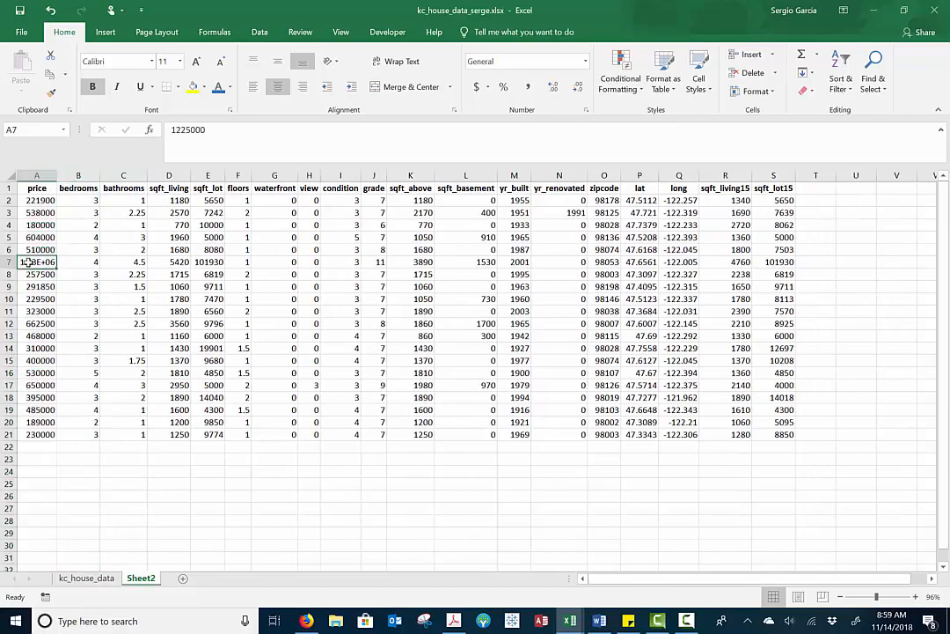
{"action": "left_click", "coordinate": [88, 186]}
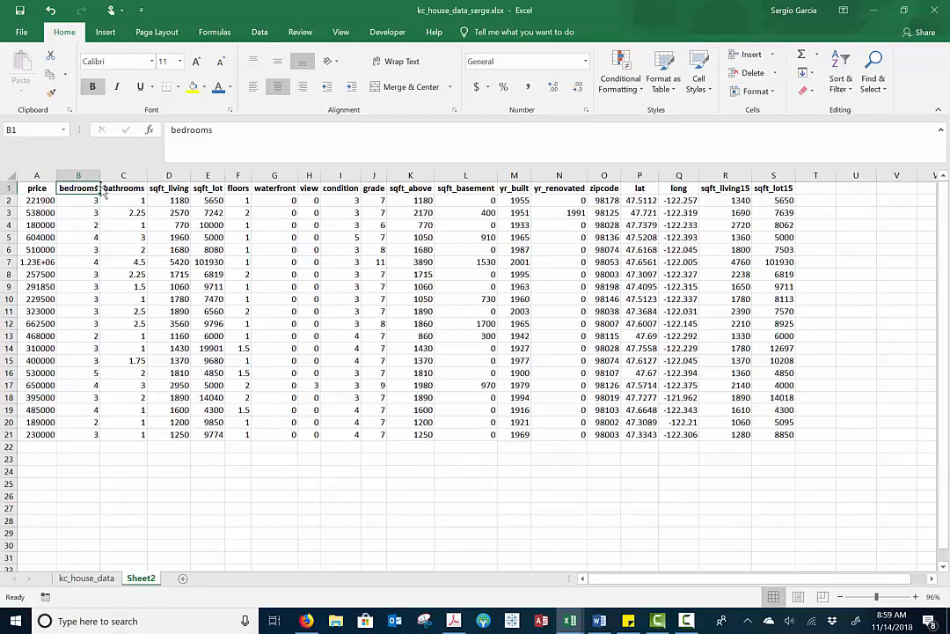
{"action": "scroll", "coordinate": [104, 191], "scroll_direction": "up", "scroll_amount": 4}
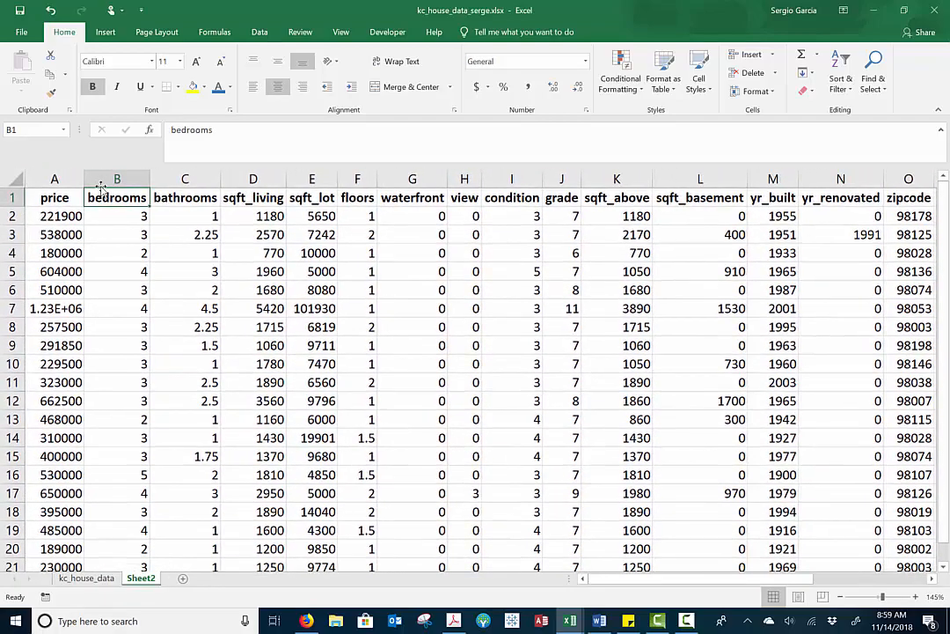
{"action": "left_click", "coordinate": [251, 198]}
{"action": "left_click", "coordinate": [308, 198]}
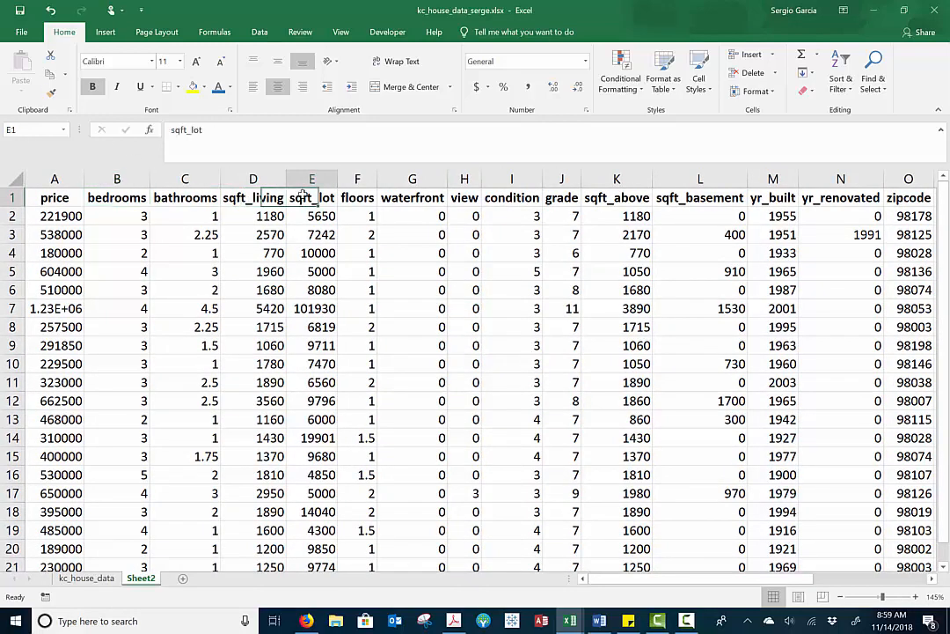
{"action": "left_click", "coordinate": [358, 179]}
{"action": "left_click_drag", "start_coordinate": [358, 179], "coordinate": [607, 181]}
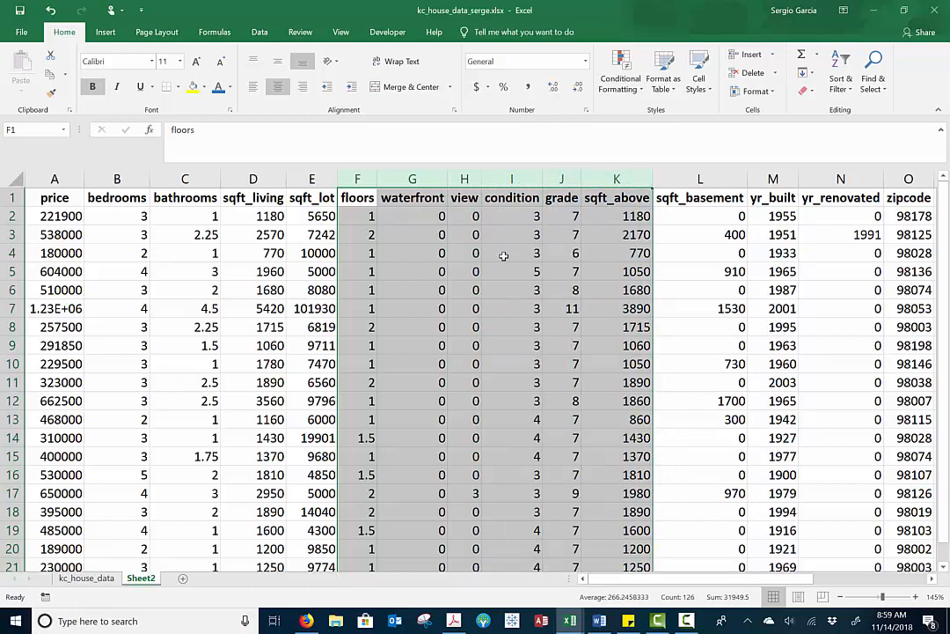
{"action": "right_click", "coordinate": [503, 255]}
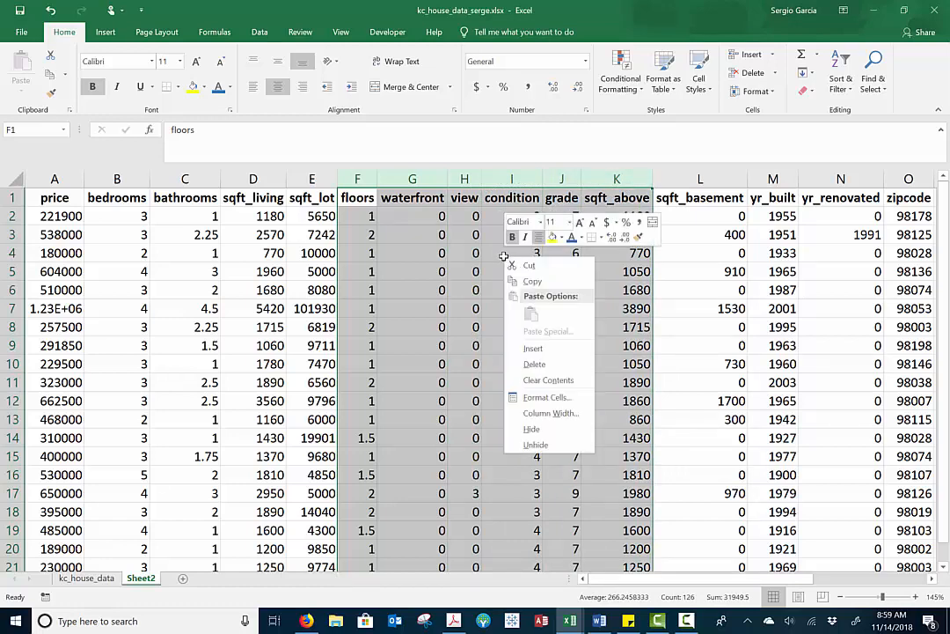
{"action": "left_click", "coordinate": [534, 365]}
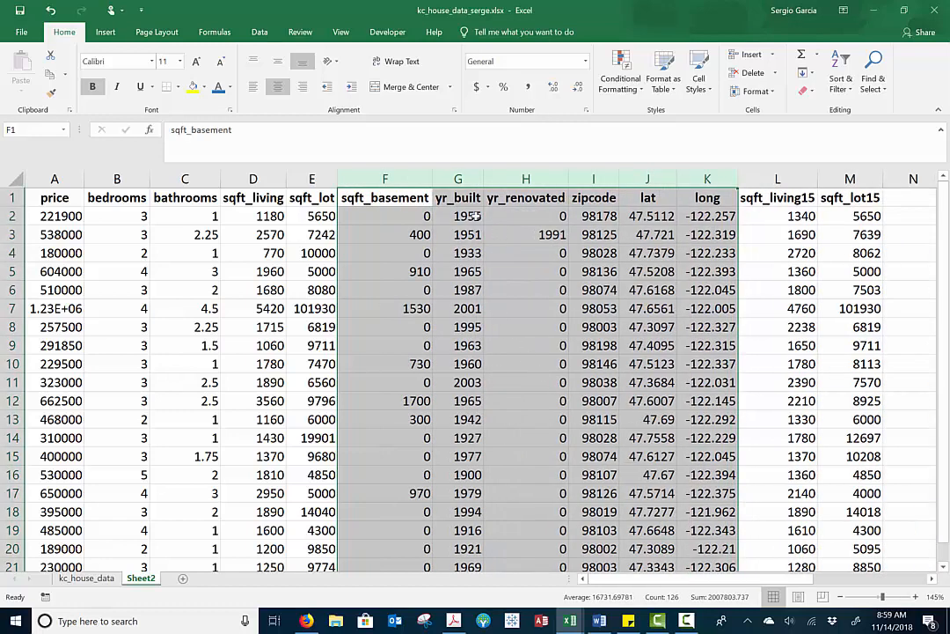
{"action": "left_click", "coordinate": [460, 180]}
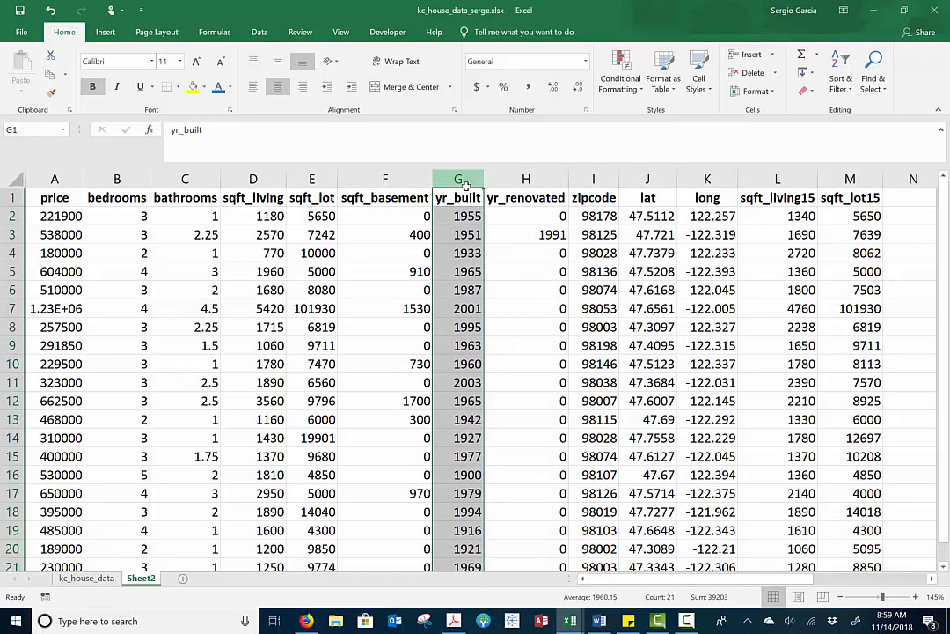
{"action": "key", "text": "Delete"}
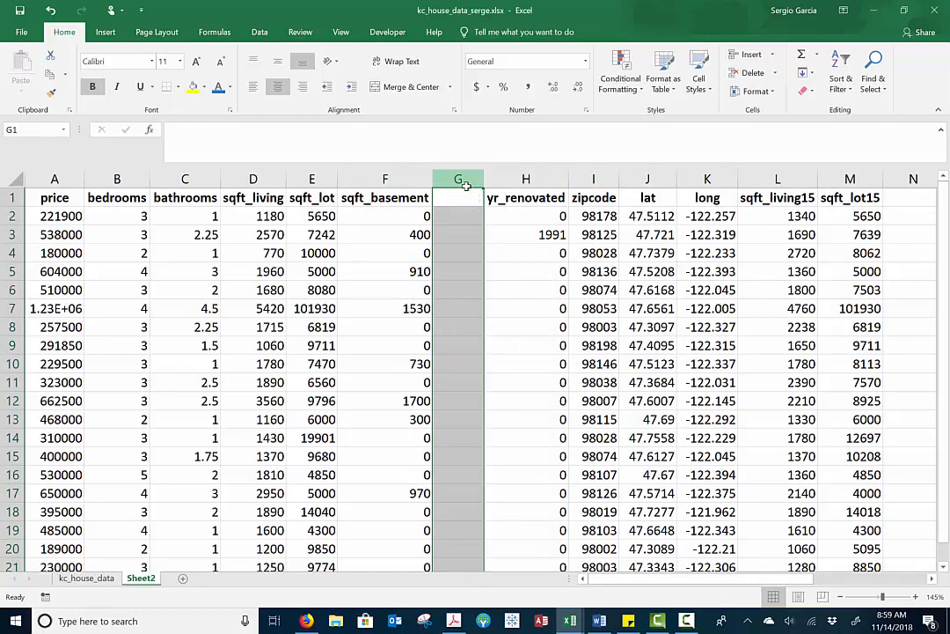
{"action": "key", "text": "ctrl+z"}
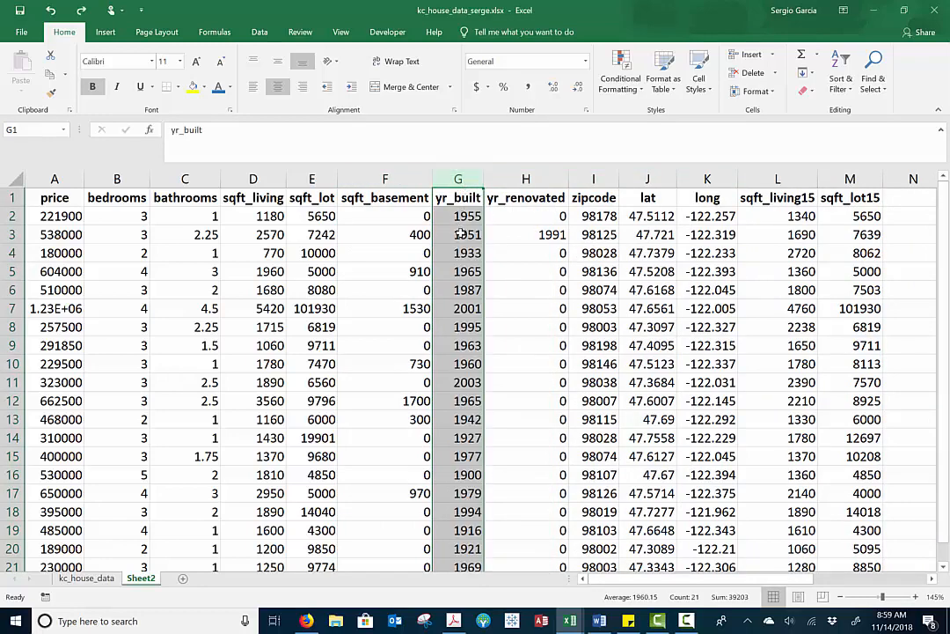
{"action": "left_click", "coordinate": [511, 214]}
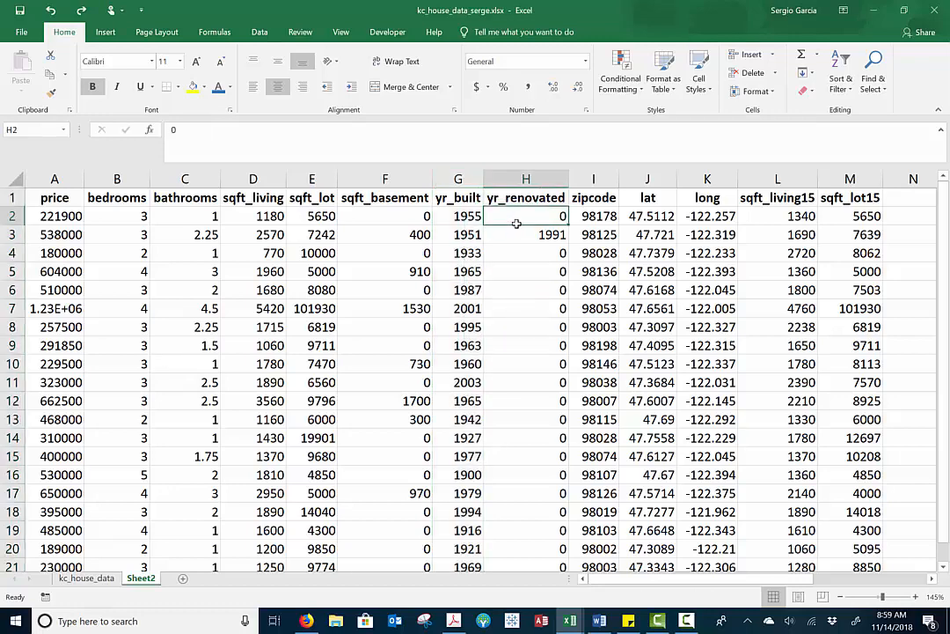
Delete the entire columns from yr_renovated through sqft_lot15, keeping sqft_basement and yr_built
{"action": "left_click", "coordinate": [385, 178]}
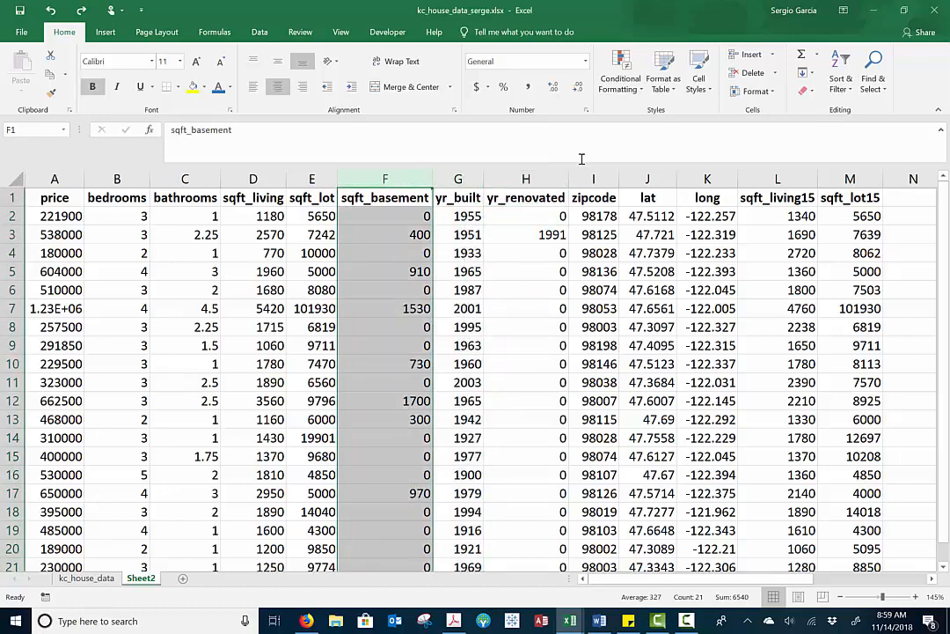
{"action": "left_click", "coordinate": [546, 178]}
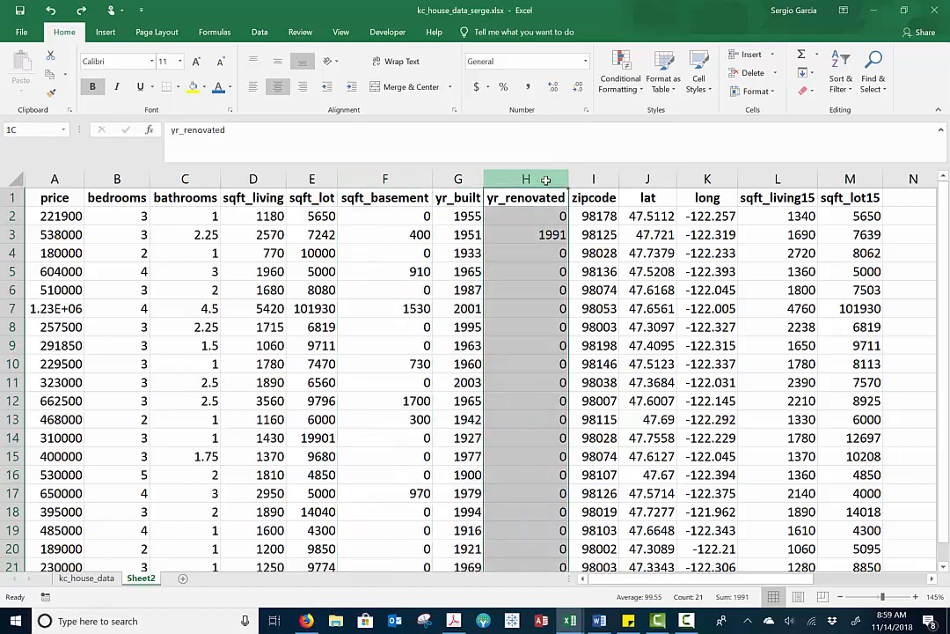
{"action": "left_click_drag", "start_coordinate": [545, 178], "coordinate": [847, 179]}
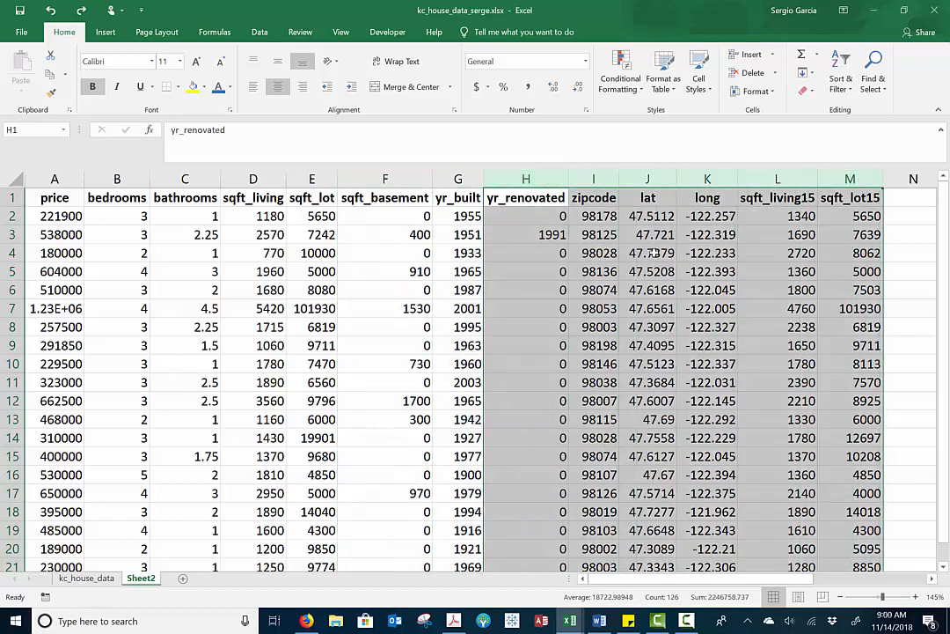
{"action": "key", "text": "Delete"}
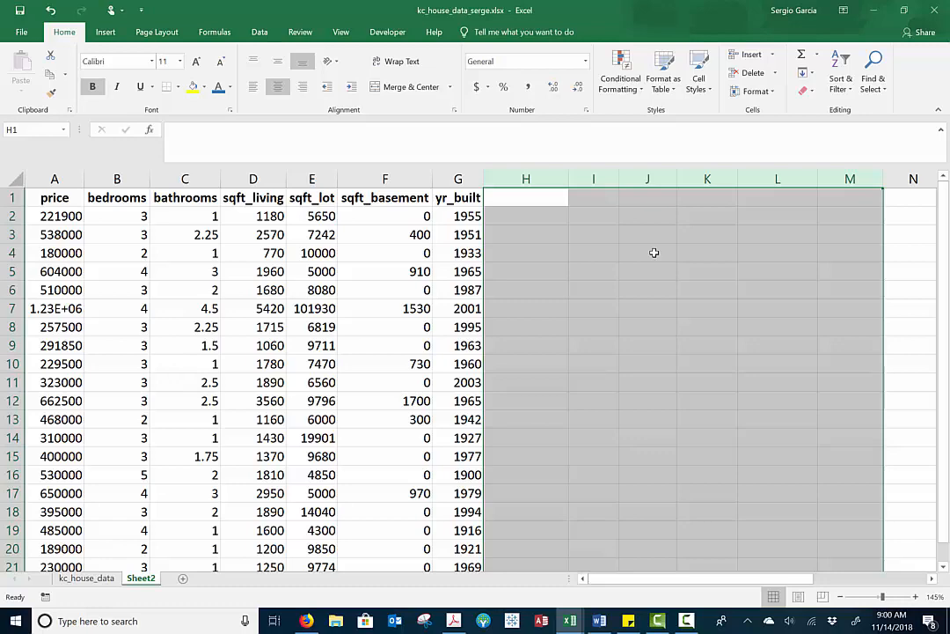
{"action": "key", "text": "ctrl+z"}
{"action": "right_click", "coordinate": [653, 252]}
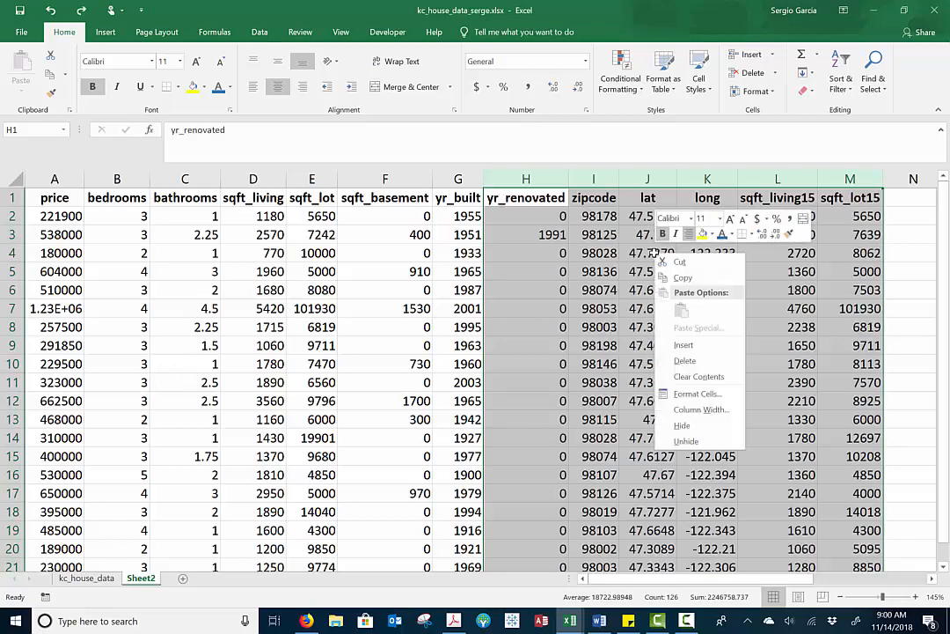
{"action": "left_click", "coordinate": [683, 360]}
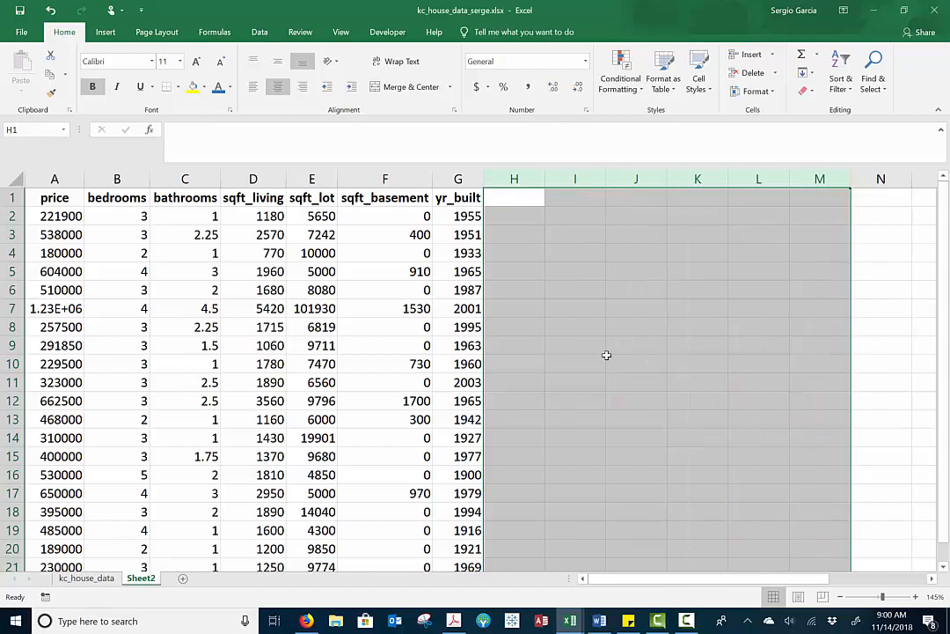
Look over the reduced sample, and apply the Accounting format with dollar signs to the price column
{"action": "scroll", "coordinate": [320, 352], "scroll_direction": "up", "scroll_amount": 3}
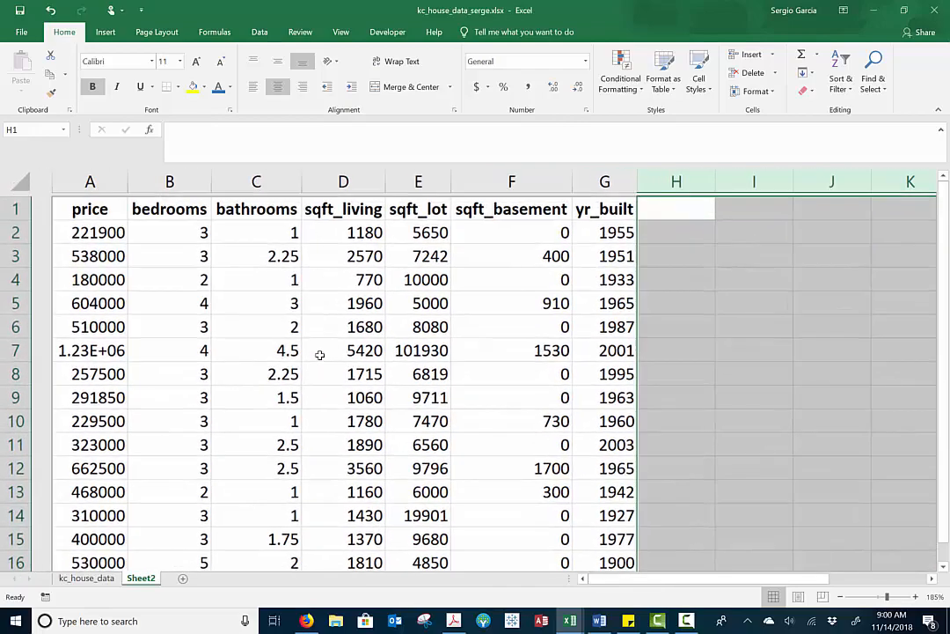
{"action": "scroll", "coordinate": [320, 355], "scroll_direction": "down", "scroll_amount": 2}
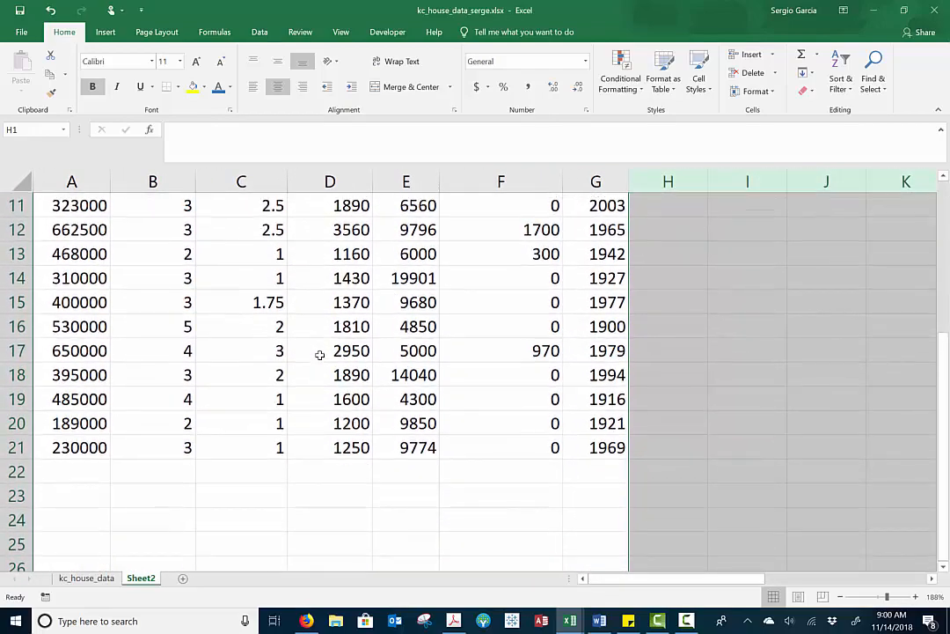
{"action": "scroll", "coordinate": [319, 354], "scroll_direction": "up", "scroll_amount": 4}
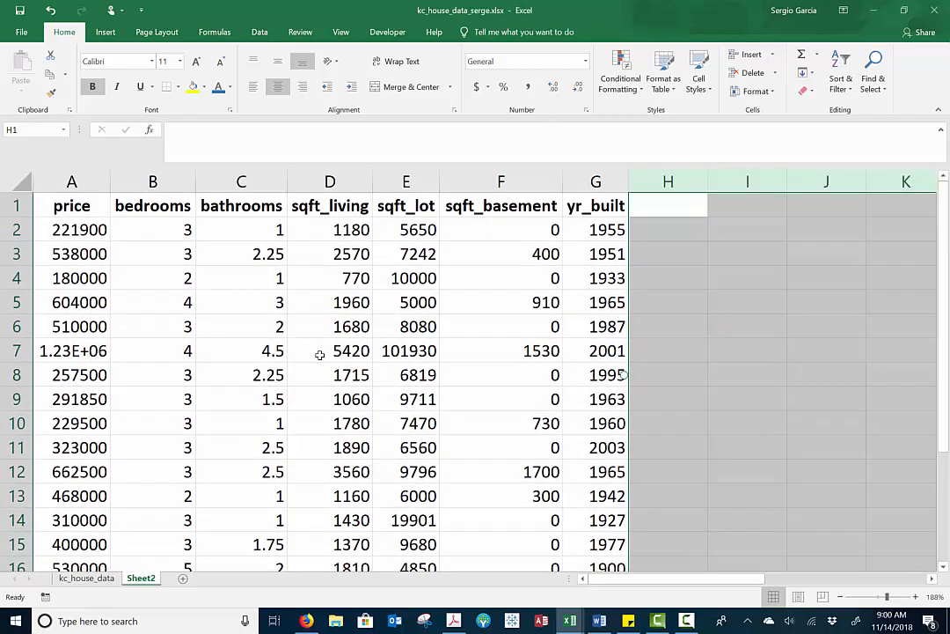
{"action": "left_click", "coordinate": [230, 355]}
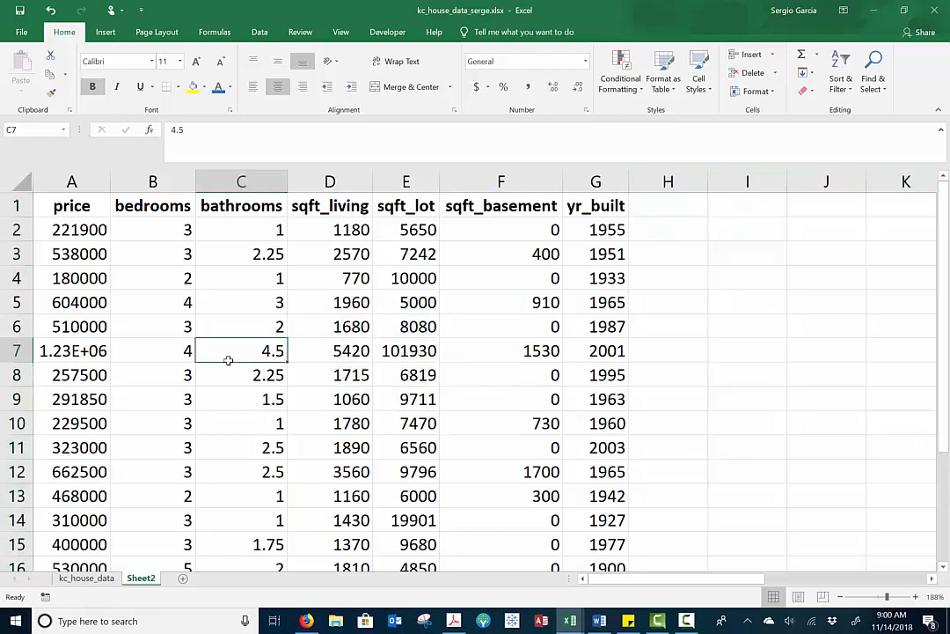
{"action": "left_click", "coordinate": [88, 204]}
{"action": "left_click", "coordinate": [81, 182]}
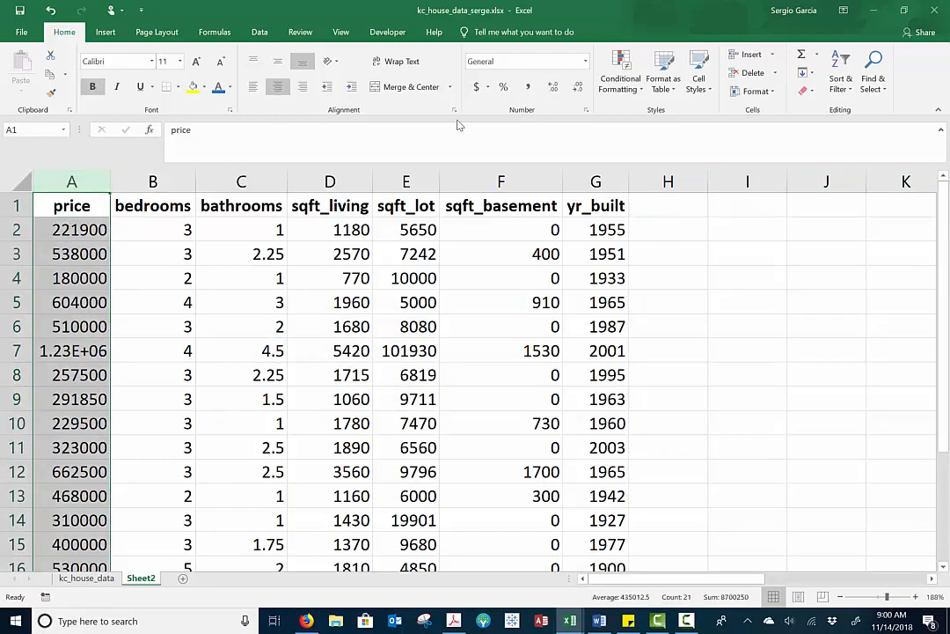
{"action": "left_click", "coordinate": [481, 90]}
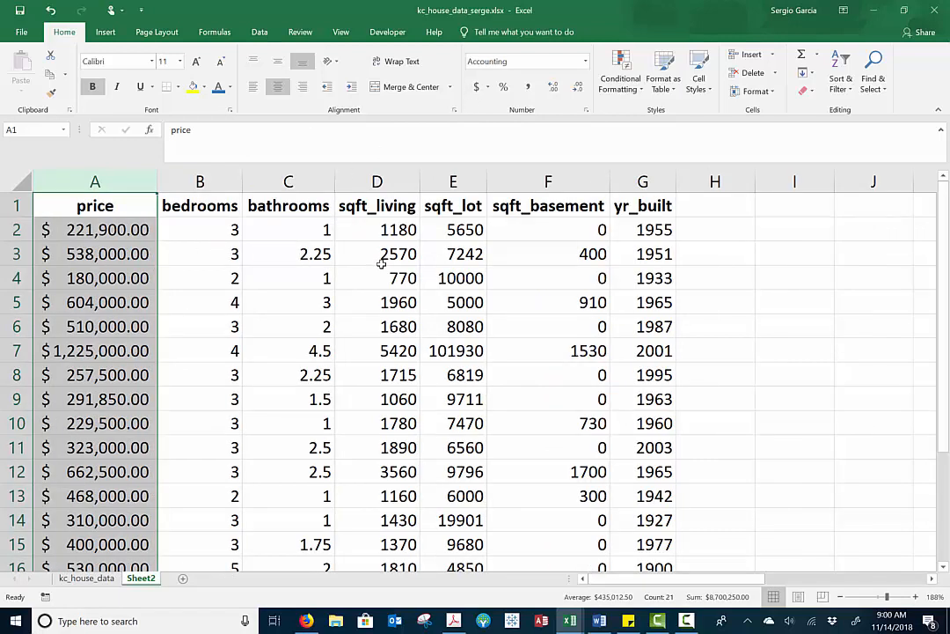
{"action": "left_click", "coordinate": [217, 258]}
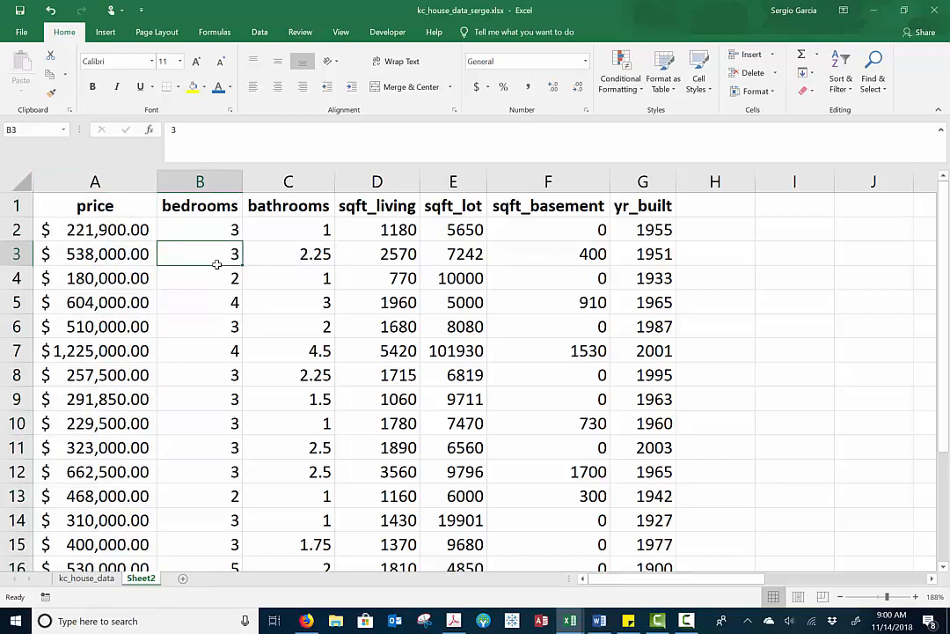
Capture a screen sketch of the sheet, circle the sqft_living header in red and write "positive" across the data below it
{"action": "left_click", "coordinate": [856, 620]}
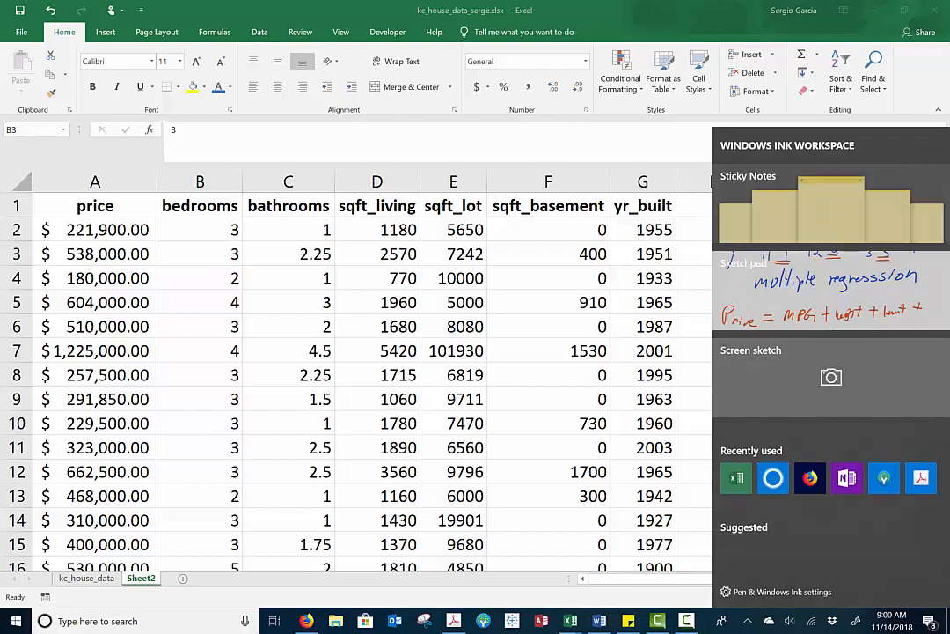
{"action": "left_click", "coordinate": [831, 379]}
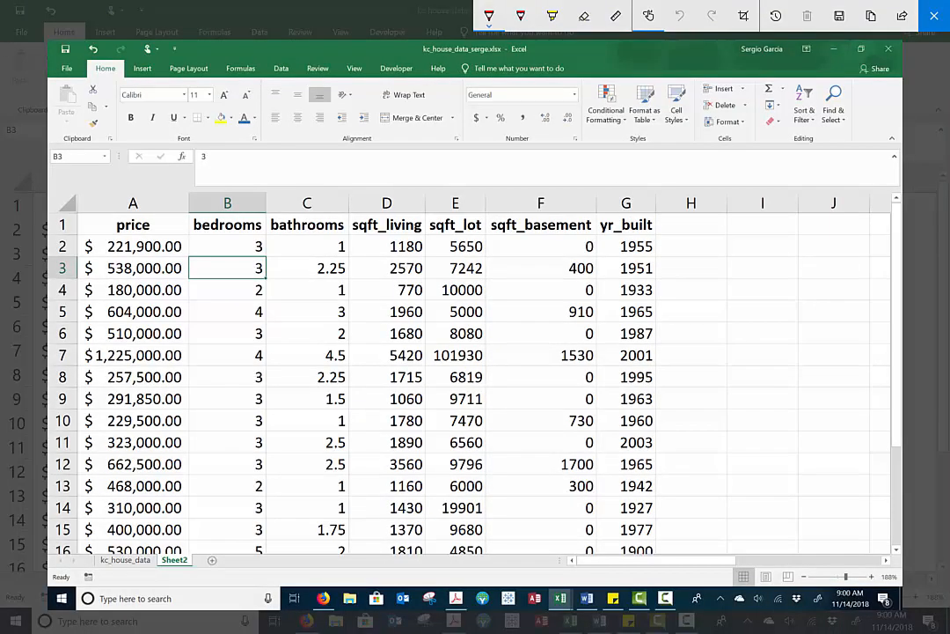
{"action": "mouse_move", "coordinate": [415, 204]}
{"action": "left_mouse_down"}
{"action": "mouse_move", "coordinate": [365, 200]}
{"action": "mouse_move", "coordinate": [362, 234]}
{"action": "mouse_move", "coordinate": [424, 210]}
{"action": "left_mouse_up"}
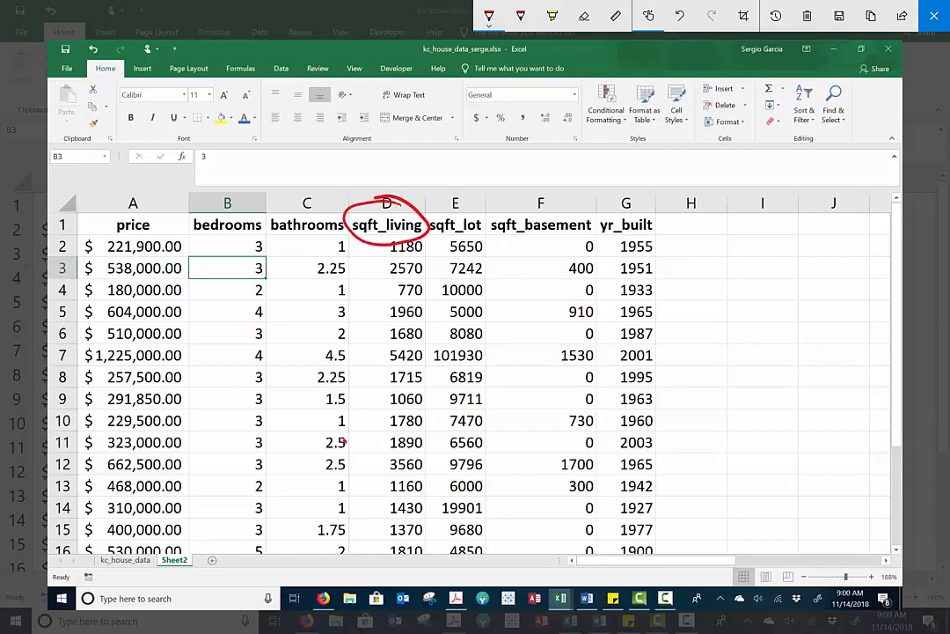
{"action": "left_click_drag", "start_coordinate": [345, 442], "coordinate": [459, 348]}
Sketch a scatter plot beside the data with a sqft horizontal axis, a $ vertical axis, scattered points and a rising trend line
{"action": "mouse_move", "coordinate": [666, 215]}
{"action": "left_mouse_down"}
{"action": "mouse_move", "coordinate": [662, 334]}
{"action": "mouse_move", "coordinate": [891, 385]}
{"action": "left_mouse_up"}
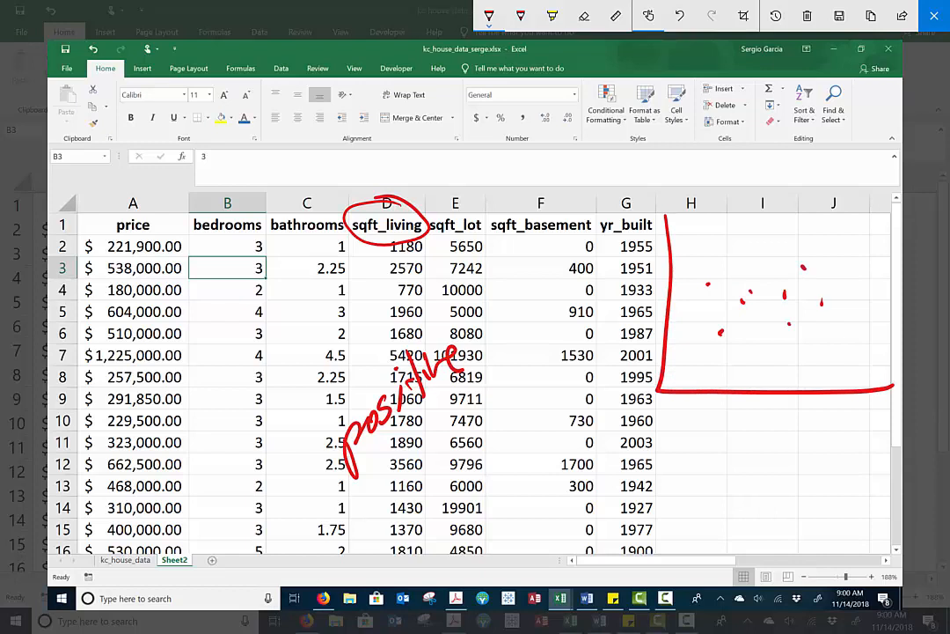
{"action": "mouse_move", "coordinate": [832, 406]}
{"action": "left_mouse_down"}
{"action": "mouse_move", "coordinate": [818, 431]}
{"action": "mouse_move", "coordinate": [841, 445]}
{"action": "mouse_move", "coordinate": [878, 424]}
{"action": "left_mouse_up"}
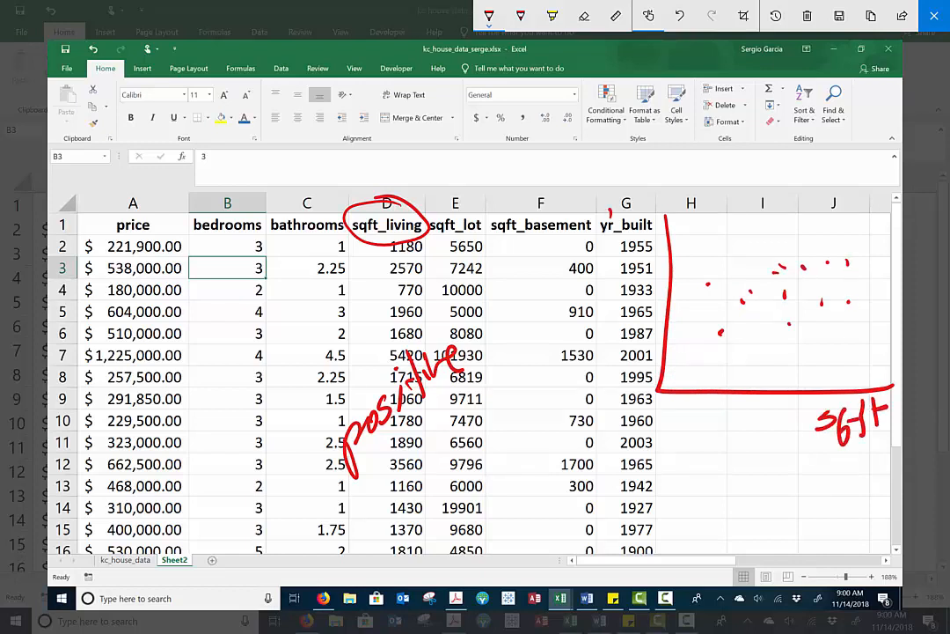
{"action": "left_click_drag", "start_coordinate": [620, 220], "coordinate": [601, 260]}
{"action": "left_click_drag", "start_coordinate": [605, 177], "coordinate": [618, 291]}
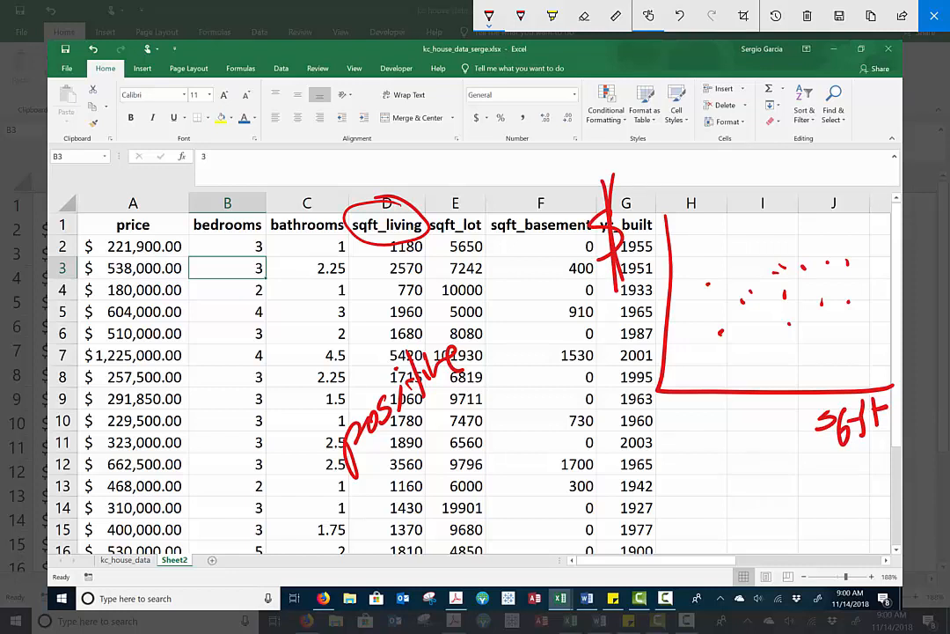
{"action": "left_click_drag", "start_coordinate": [683, 351], "coordinate": [886, 240]}
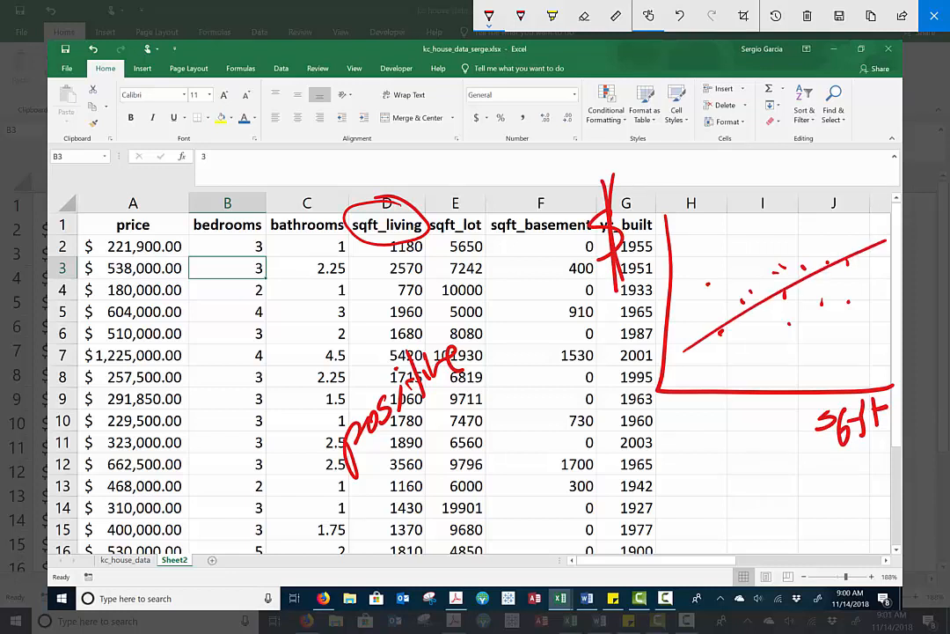
Add arrows to the sketched plot showing square footage and price increasing together, and close the screen sketch
{"action": "left_click_drag", "start_coordinate": [807, 392], "coordinate": [803, 456]}
{"action": "mouse_move", "coordinate": [791, 388]}
{"action": "left_mouse_down"}
{"action": "mouse_move", "coordinate": [810, 374]}
{"action": "mouse_move", "coordinate": [831, 387]}
{"action": "left_mouse_up"}
{"action": "mouse_move", "coordinate": [682, 361]}
{"action": "left_mouse_down"}
{"action": "mouse_move", "coordinate": [858, 354]}
{"action": "mouse_move", "coordinate": [858, 368]}
{"action": "left_mouse_up"}
{"action": "mouse_move", "coordinate": [687, 330]}
{"action": "left_mouse_down"}
{"action": "mouse_move", "coordinate": [687, 225]}
{"action": "mouse_move", "coordinate": [711, 229]}
{"action": "left_mouse_up"}
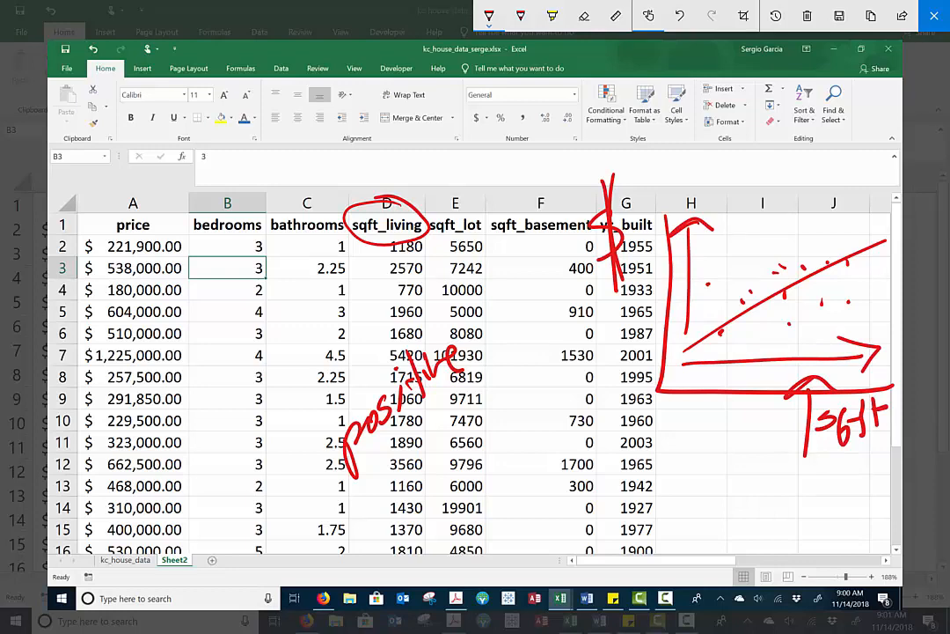
{"action": "left_click", "coordinate": [934, 16]}
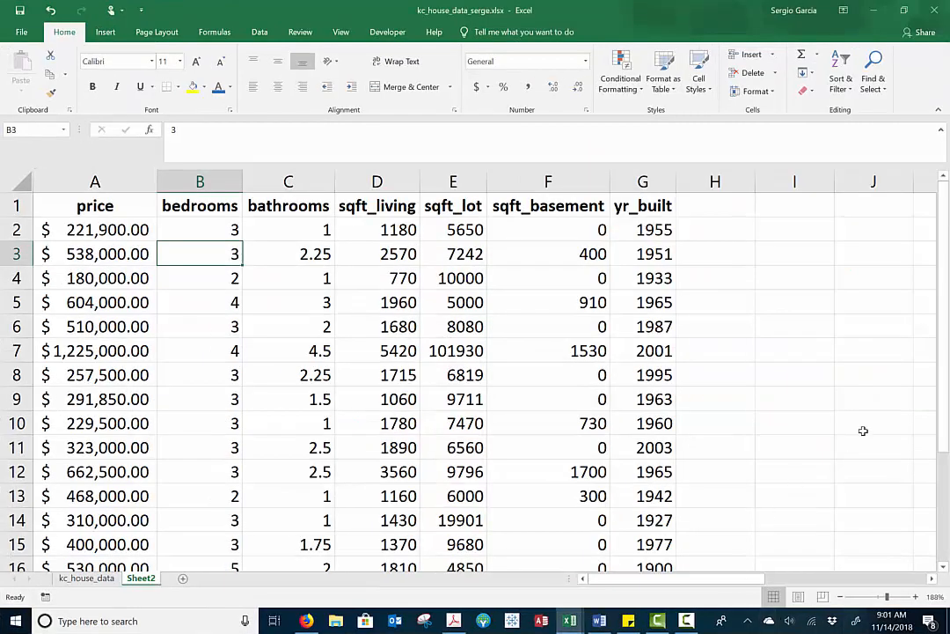
Open the Data Analysis tool list and close it without running an analysis
{"action": "left_click", "coordinate": [260, 33]}
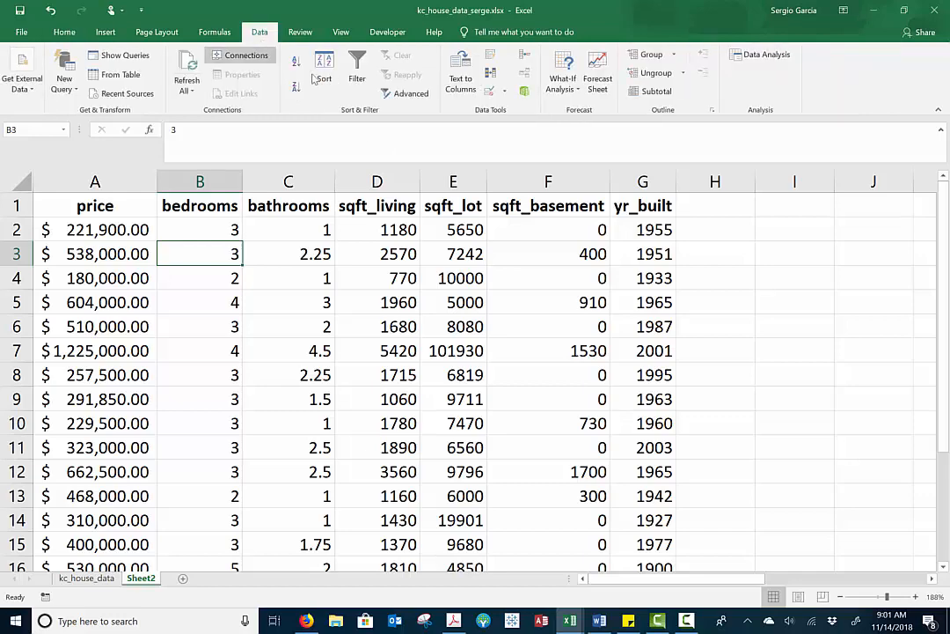
{"action": "left_click", "coordinate": [767, 56]}
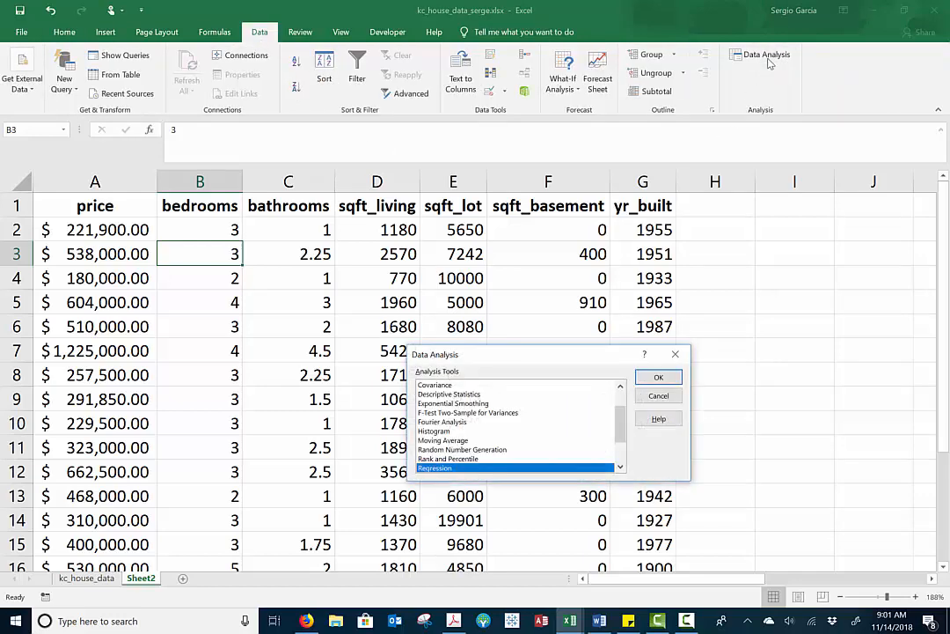
{"action": "left_click", "coordinate": [660, 396]}
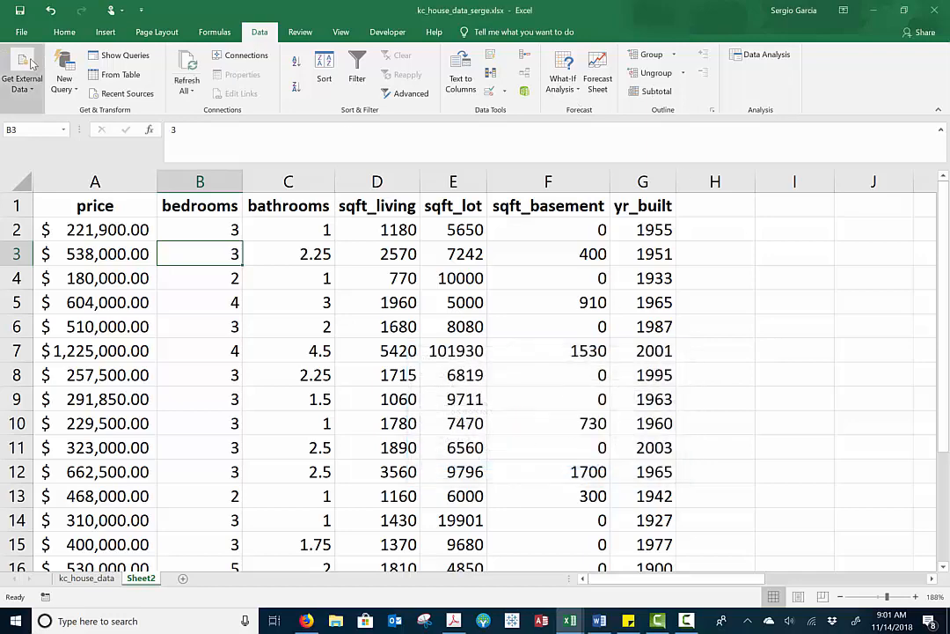
Make sure the Analysis ToolPak is enabled among the Excel add-ins
{"action": "left_click", "coordinate": [23, 33]}
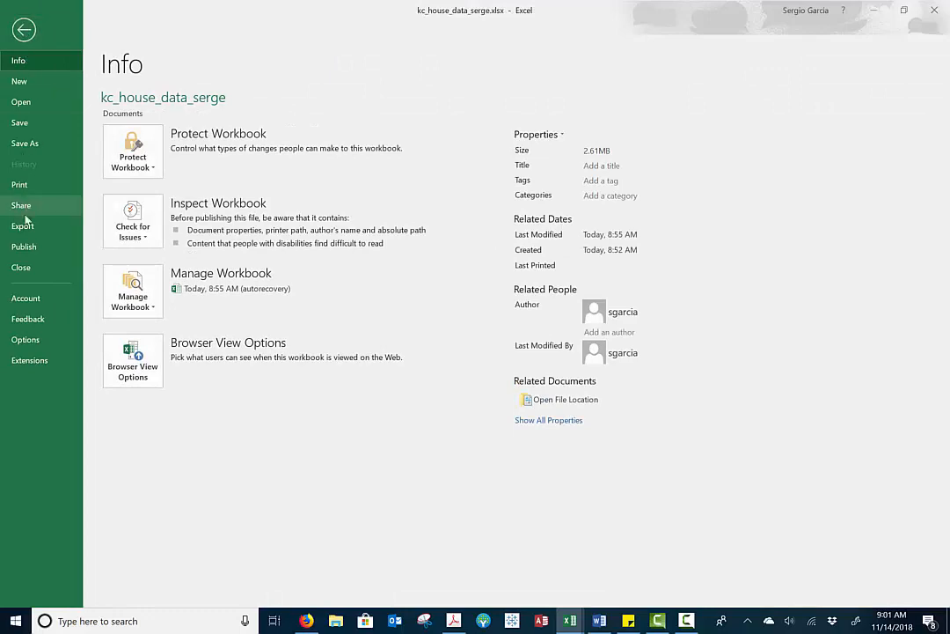
{"action": "left_click", "coordinate": [26, 340]}
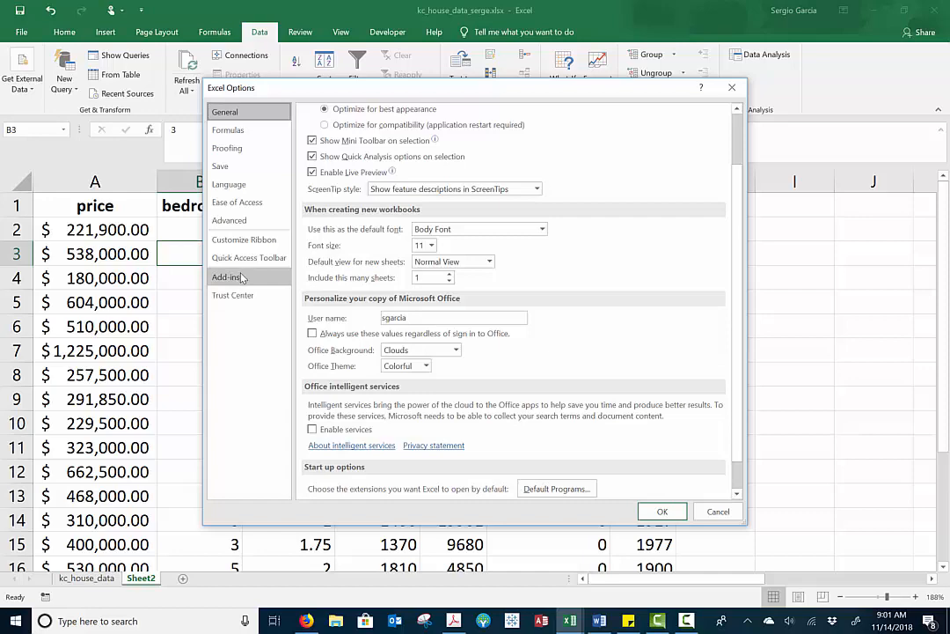
{"action": "left_click", "coordinate": [242, 278]}
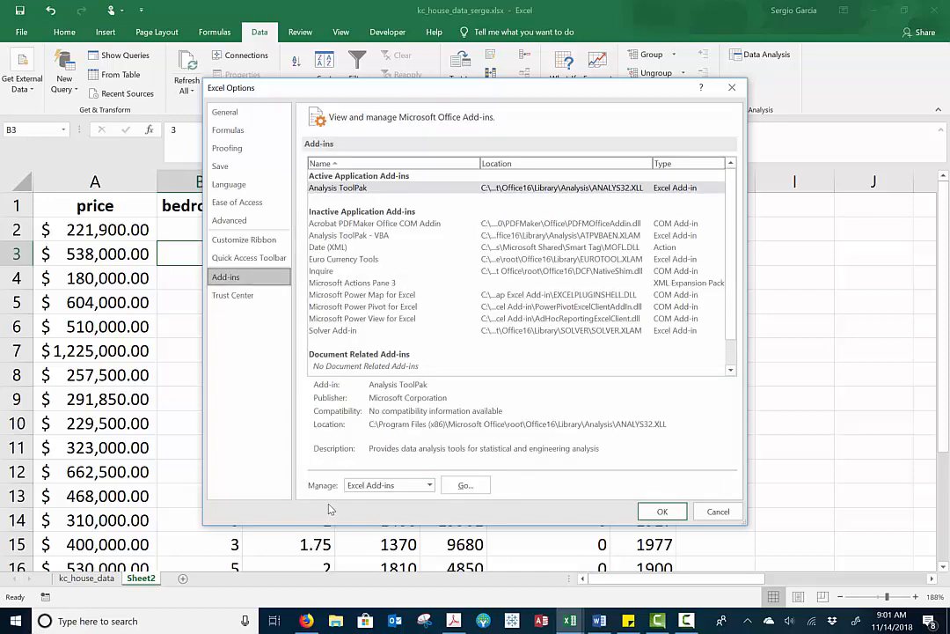
{"action": "left_click", "coordinate": [466, 485]}
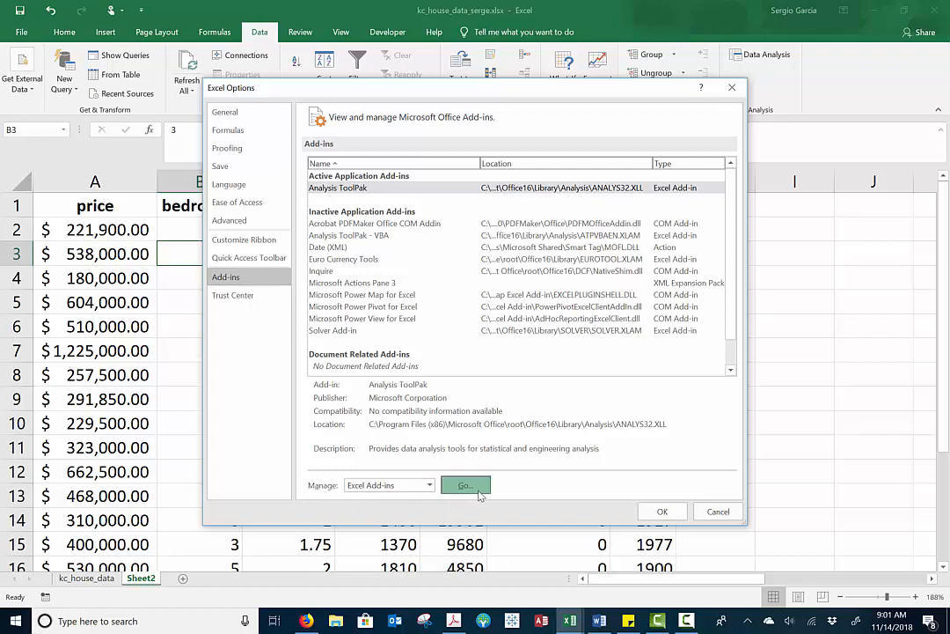
{"action": "left_click", "coordinate": [459, 320]}
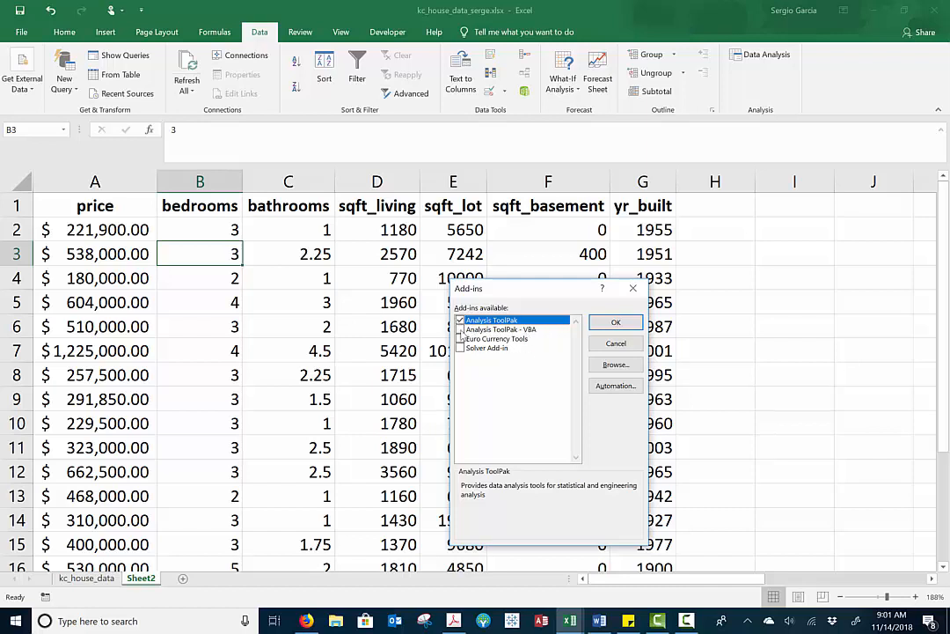
{"action": "left_click", "coordinate": [616, 322]}
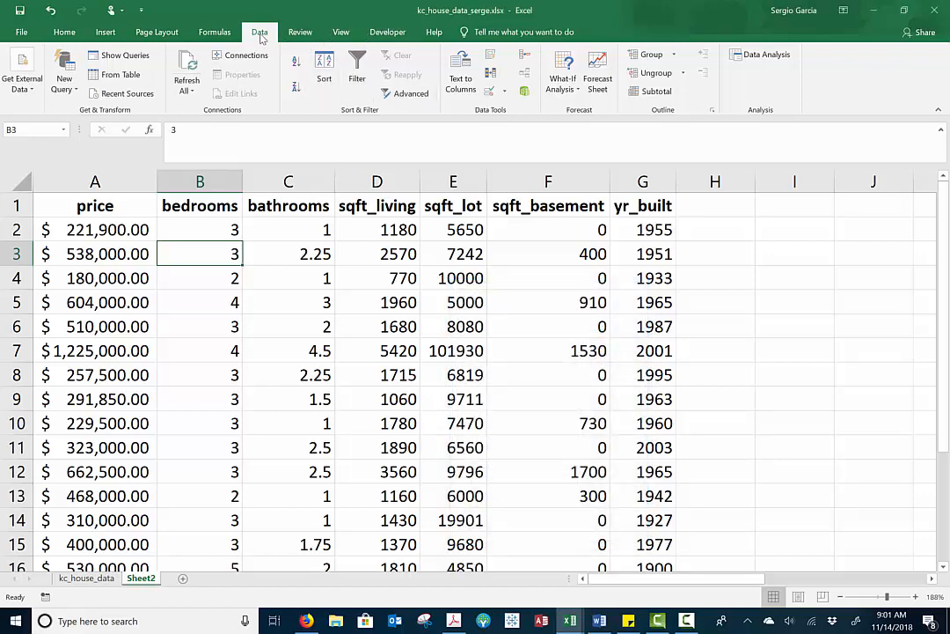
Start a Regression analysis and clear the existing Y and X input ranges
{"action": "left_click", "coordinate": [758, 56]}
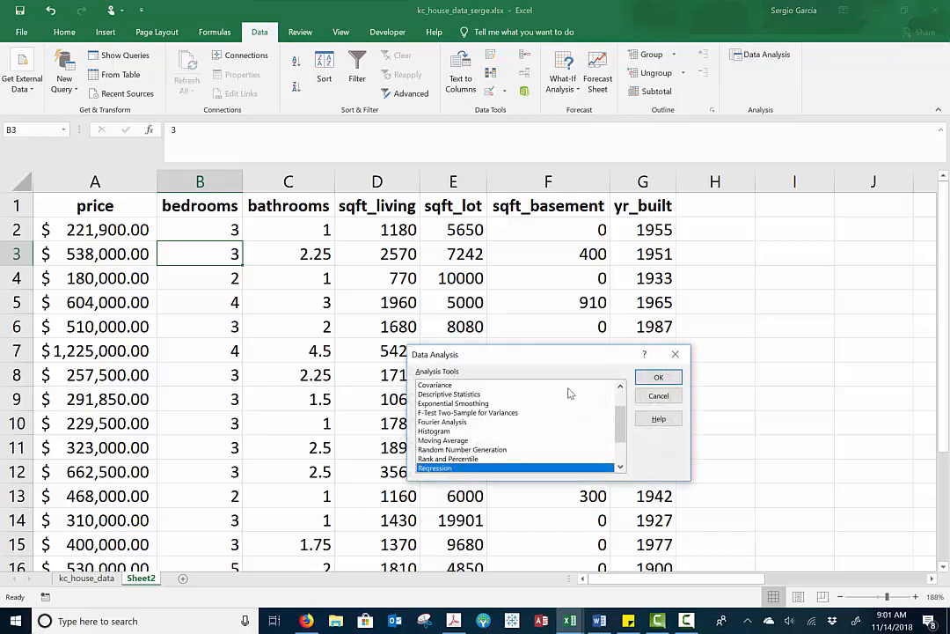
{"action": "left_click", "coordinate": [659, 377]}
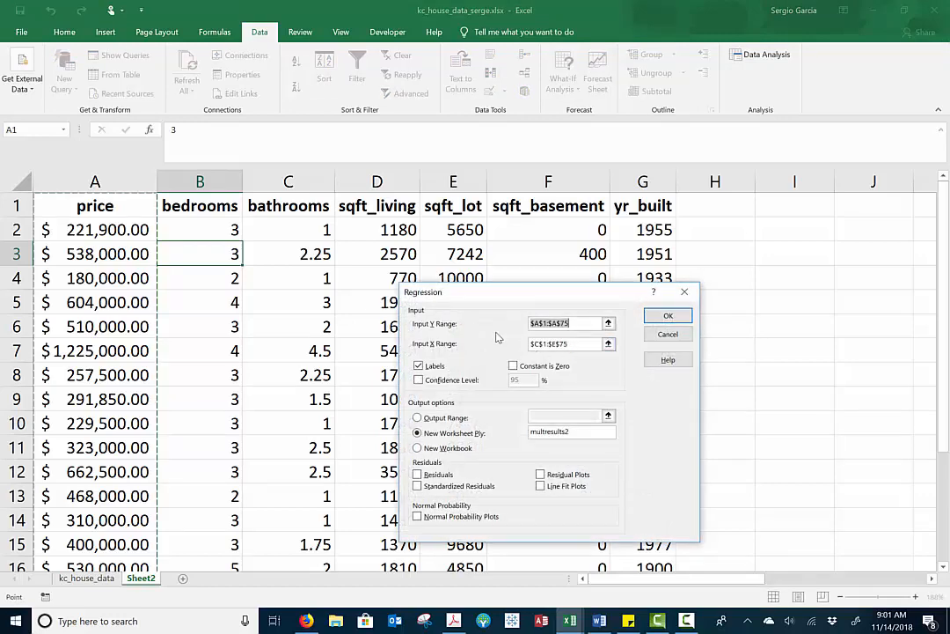
{"action": "key", "text": "Delete"}
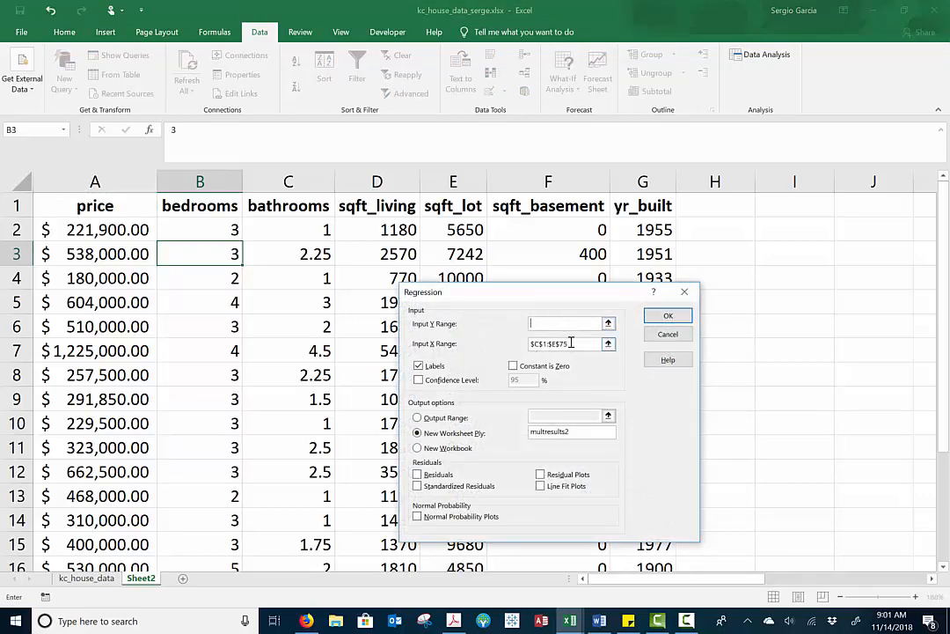
{"action": "left_click", "coordinate": [568, 343]}
{"action": "key", "text": "Delete"}
{"action": "left_click", "coordinate": [565, 324]}
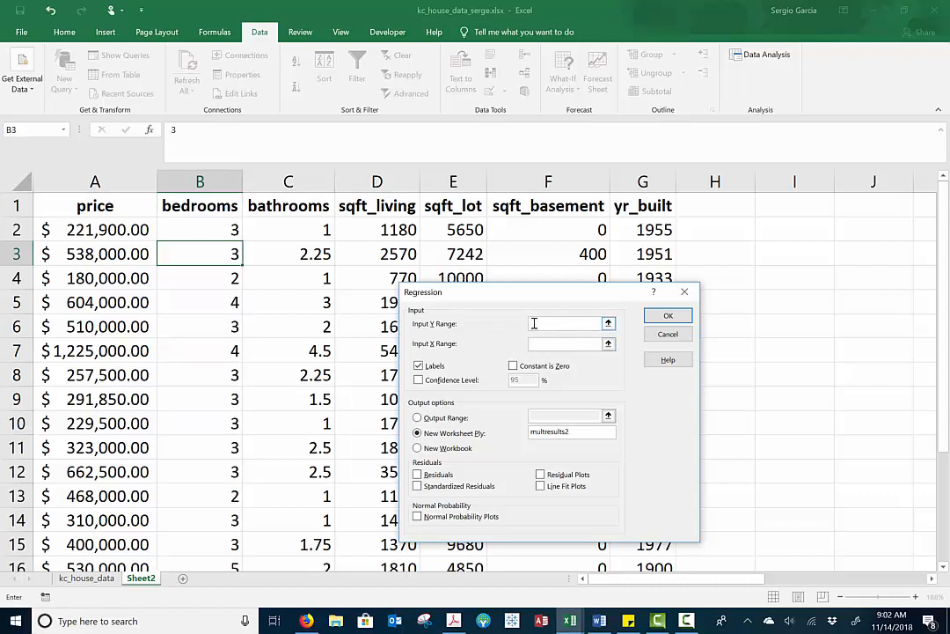
Set the regression's Y input range to the price column with its header, $A$1:$A$21
{"action": "left_click", "coordinate": [116, 213]}
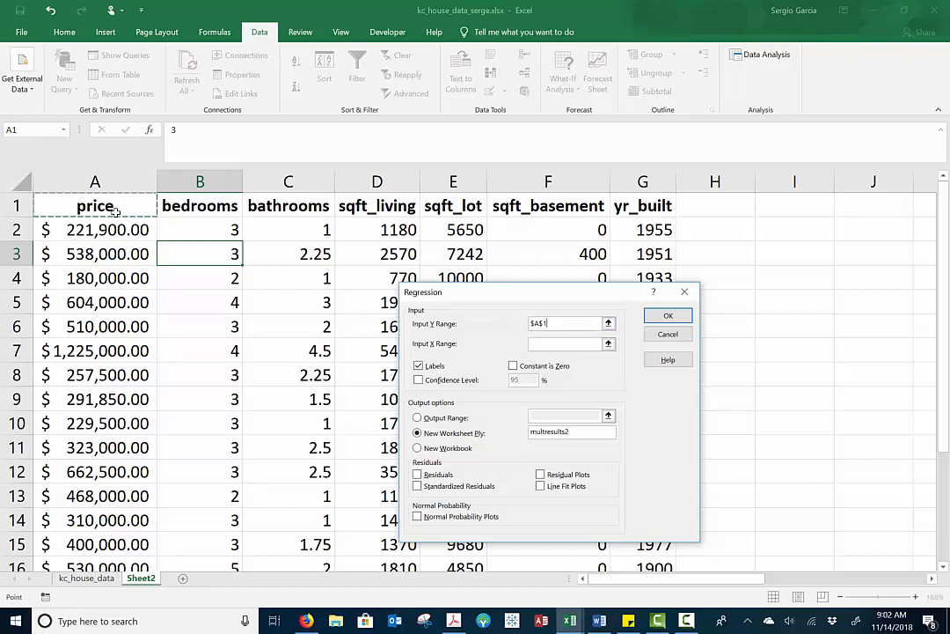
{"action": "key", "text": "shift+Down"}
{"action": "key", "text": "shift+Down"}
{"action": "key", "text": "shift+Down"}
{"action": "key", "text": "shift+Down"}
{"action": "key", "text": "shift+Down"}
{"action": "key", "text": "shift+Down"}
{"action": "key", "text": "shift+Down"}
{"action": "key", "text": "shift+Down"}
{"action": "key", "text": "shift+Down"}
{"action": "key", "text": "shift+Down"}
{"action": "key", "text": "shift+Down"}
{"action": "key", "text": "shift+Down"}
{"action": "key", "text": "shift+Down"}
{"action": "key", "text": "shift+Down"}
{"action": "key", "text": "shift+Down"}
{"action": "key", "text": "shift+Down"}
{"action": "key", "text": "shift+Down"}
{"action": "key", "text": "shift+Down"}
{"action": "key", "text": "shift+Down"}
{"action": "key", "text": "shift+Down"}
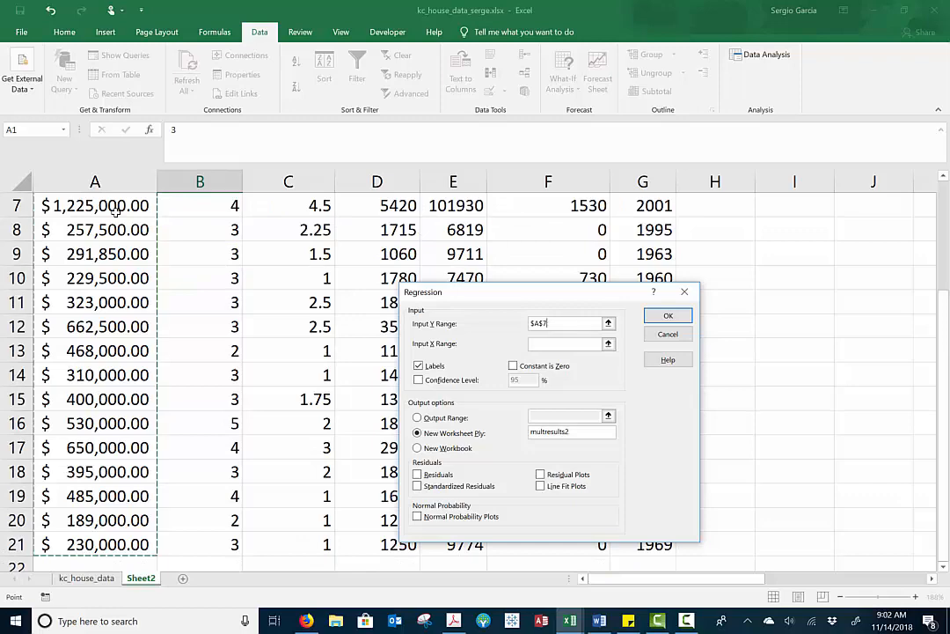
{"action": "left_click_drag", "start_coordinate": [115, 213], "coordinate": [106, 428]}
{"action": "key", "text": "Up"}
{"action": "key", "text": "Up"}
{"action": "key", "text": "Up"}
{"action": "key", "text": "Up"}
{"action": "key", "text": "Up"}
{"action": "key", "text": "Up"}
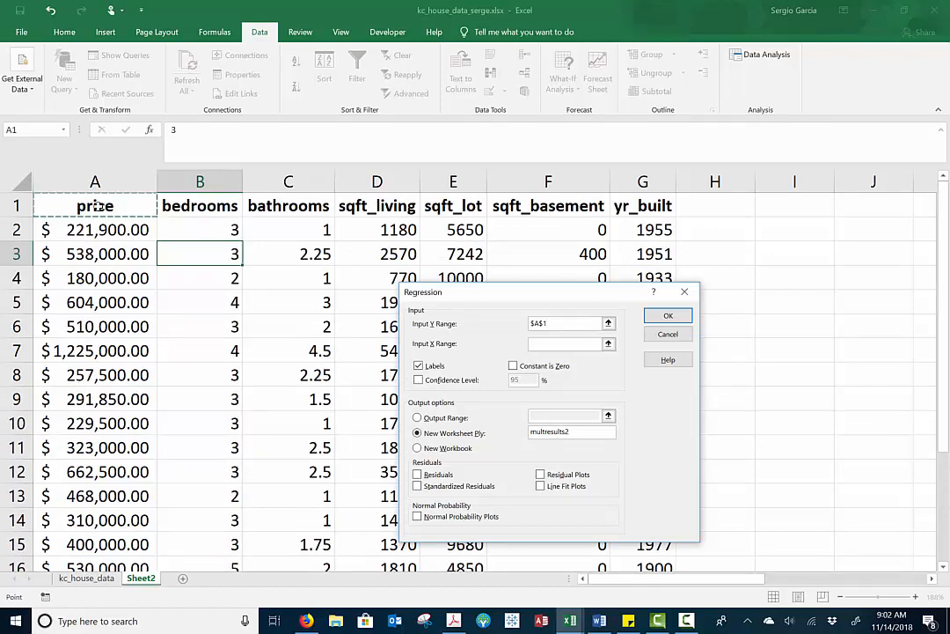
{"action": "key", "text": "ctrl+shift+Down"}
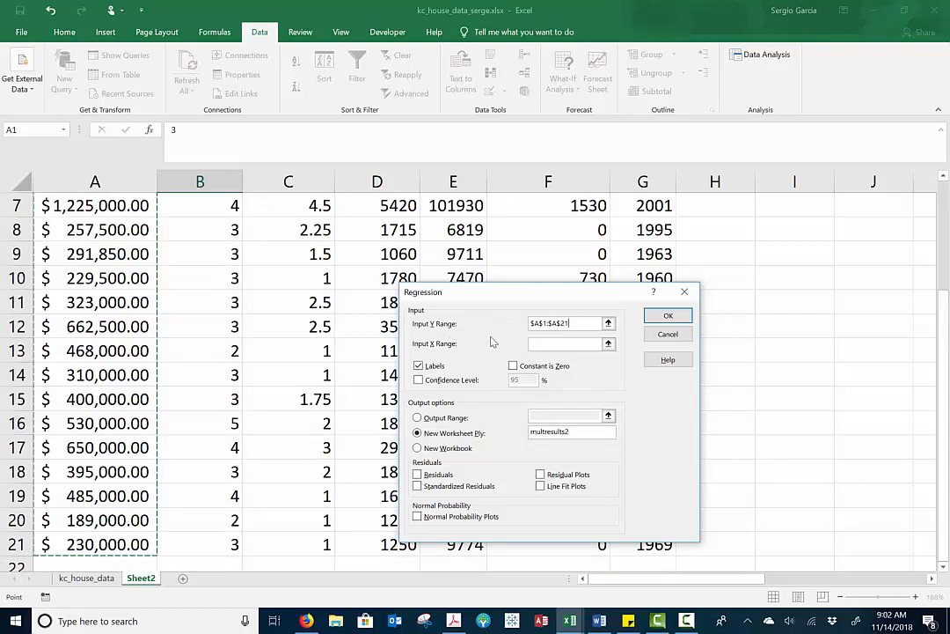
Set the X input range to the sqft_living column, $D$1:$D$21, and keep the Labels option enabled
{"action": "left_click", "coordinate": [553, 343]}
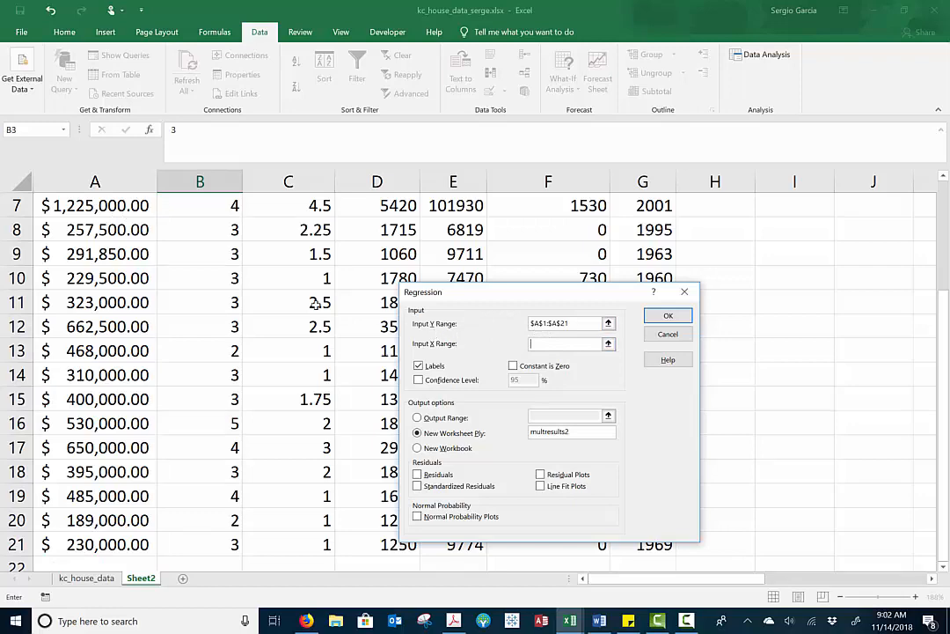
{"action": "scroll", "coordinate": [313, 335], "scroll_direction": "up", "scroll_amount": 2}
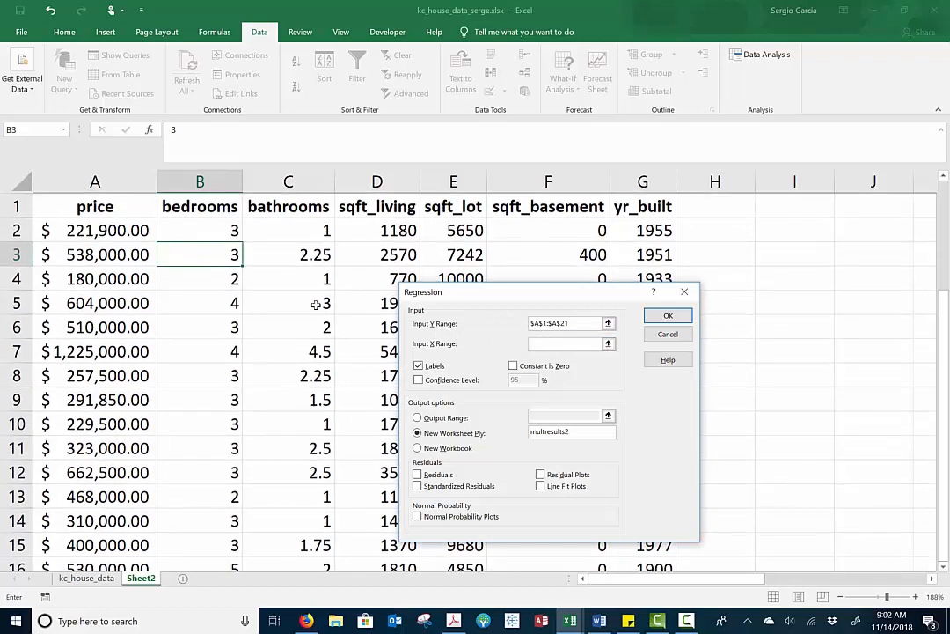
{"action": "left_click", "coordinate": [386, 213]}
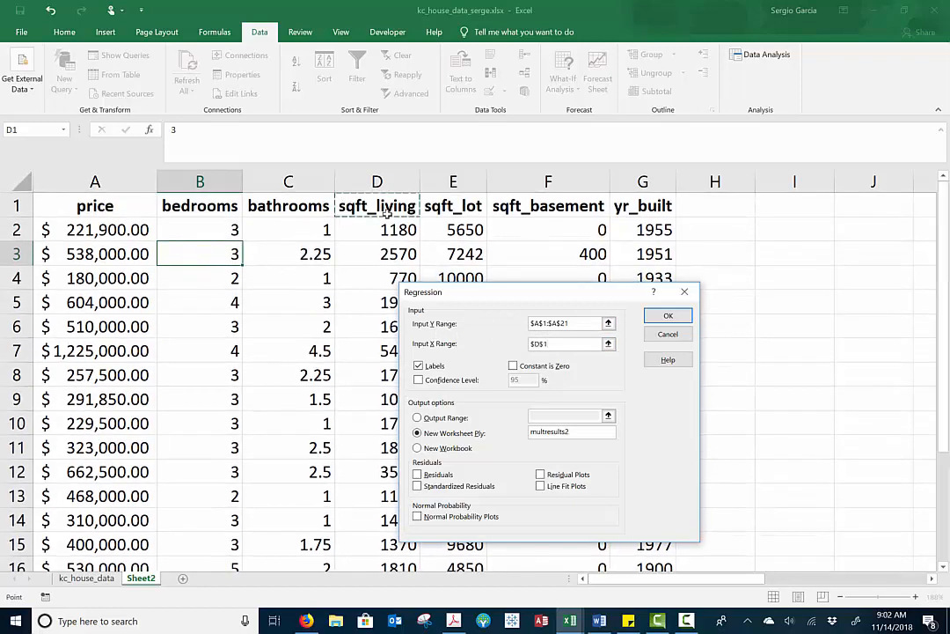
{"action": "key", "text": "ctrl+shift+Down"}
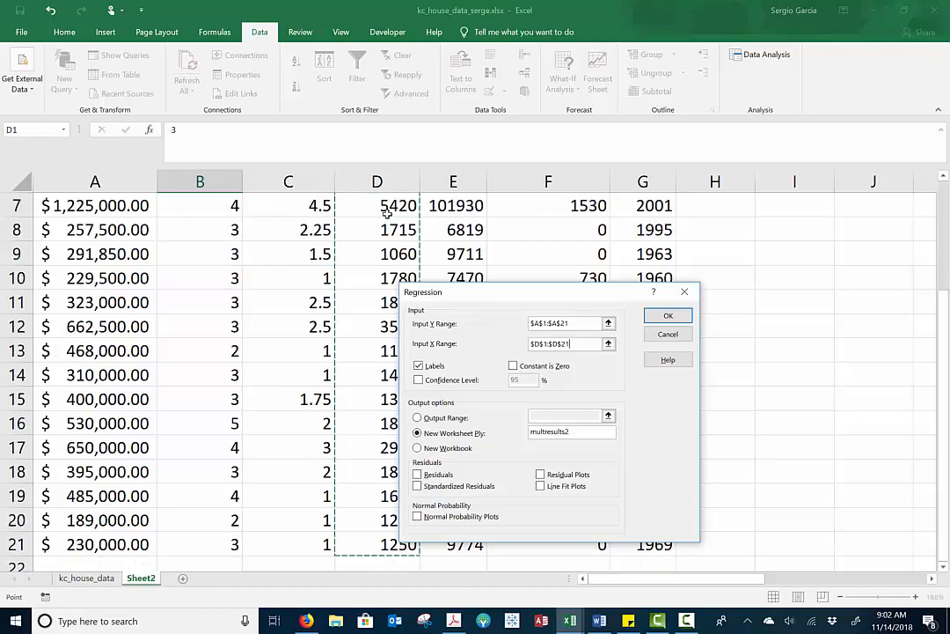
{"action": "scroll", "coordinate": [302, 247], "scroll_direction": "up", "scroll_amount": 2}
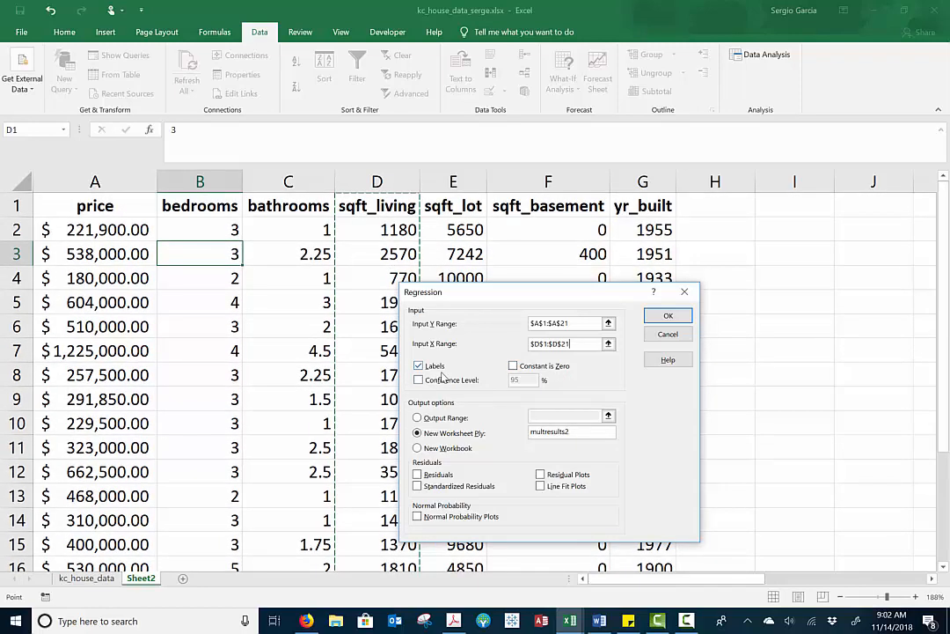
{"action": "left_click", "coordinate": [419, 368]}
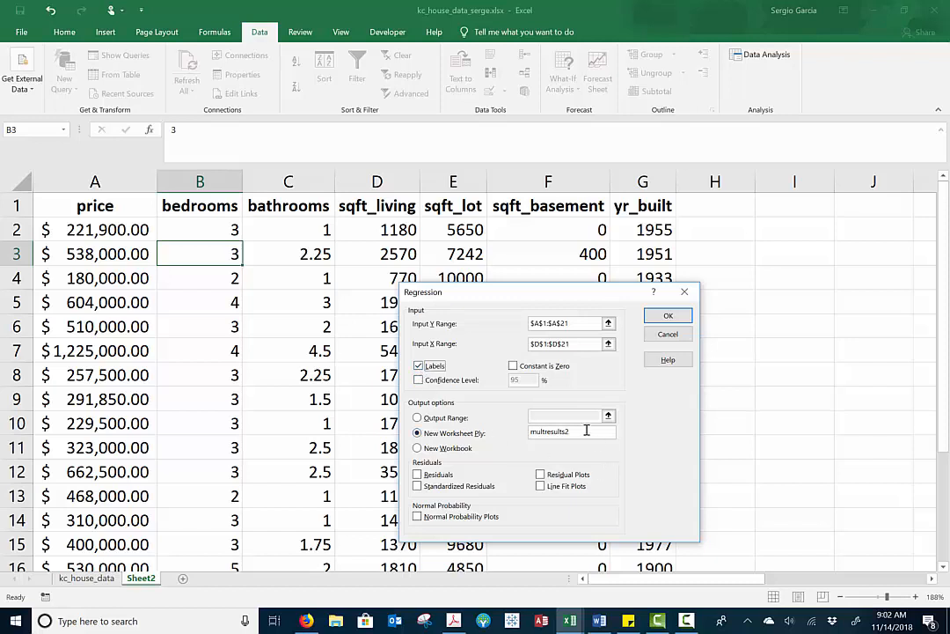
Name the new output worksheet housing_sqft and run the regression
{"action": "left_click_drag", "start_coordinate": [587, 429], "coordinate": [502, 439]}
{"action": "key", "text": "BackSpace"}
{"action": "type", "text": "housing_single"}
{"action": "key", "text": "BackSpace"}
{"action": "key", "text": "BackSpace"}
{"action": "key", "text": "BackSpace"}
{"action": "key", "text": "BackSpace"}
{"action": "key", "text": "BackSpace"}
{"action": "type", "text": "qft"}
{"action": "key", "text": "Return"}
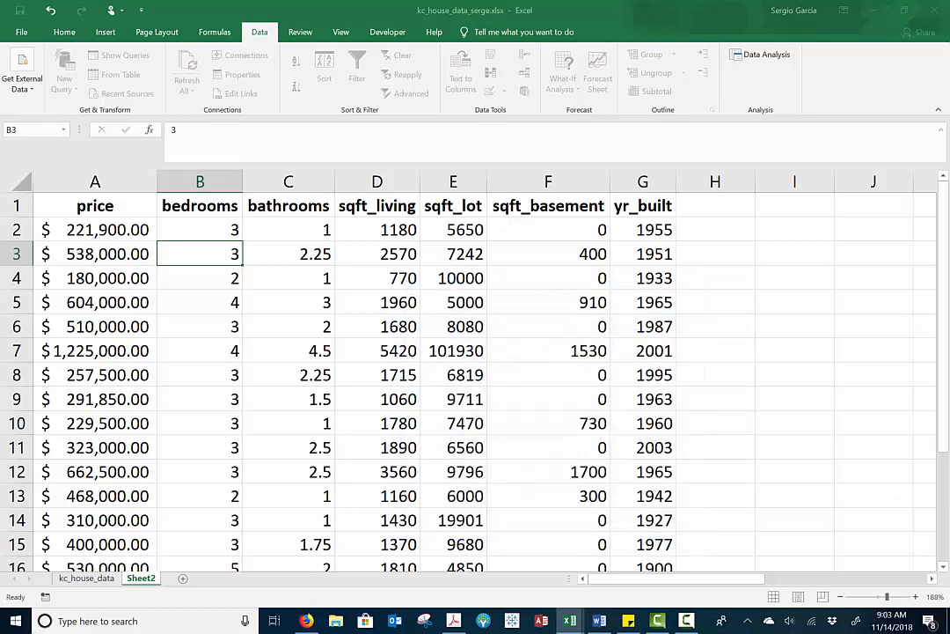
Review R Square and Observations in the regression output, and adjust the decimal places of the Significance F value in F12
{"action": "scroll", "coordinate": [585, 346], "scroll_direction": "up", "scroll_amount": 12, "text": "ctrl"}
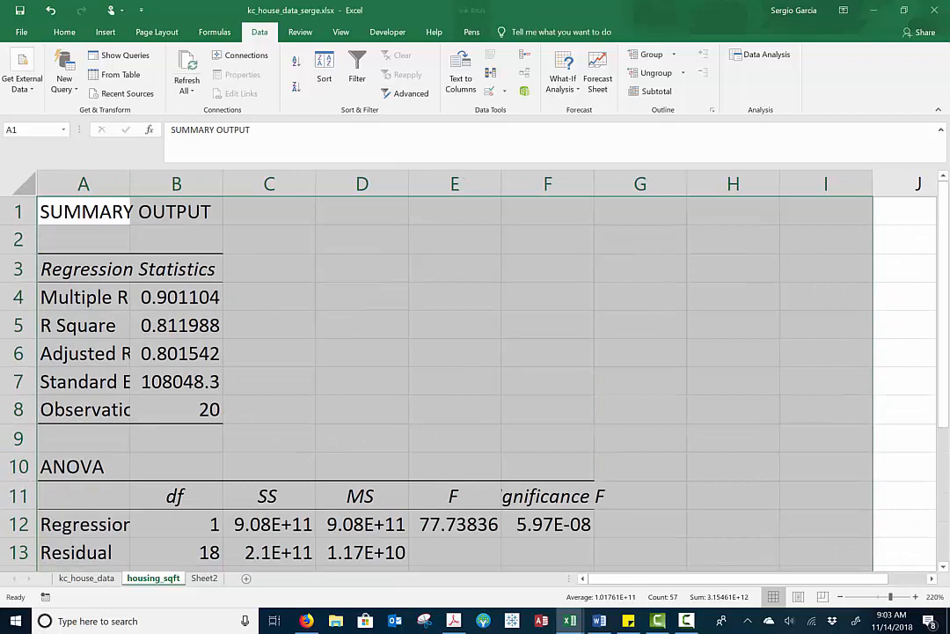
{"action": "left_click", "coordinate": [176, 325]}
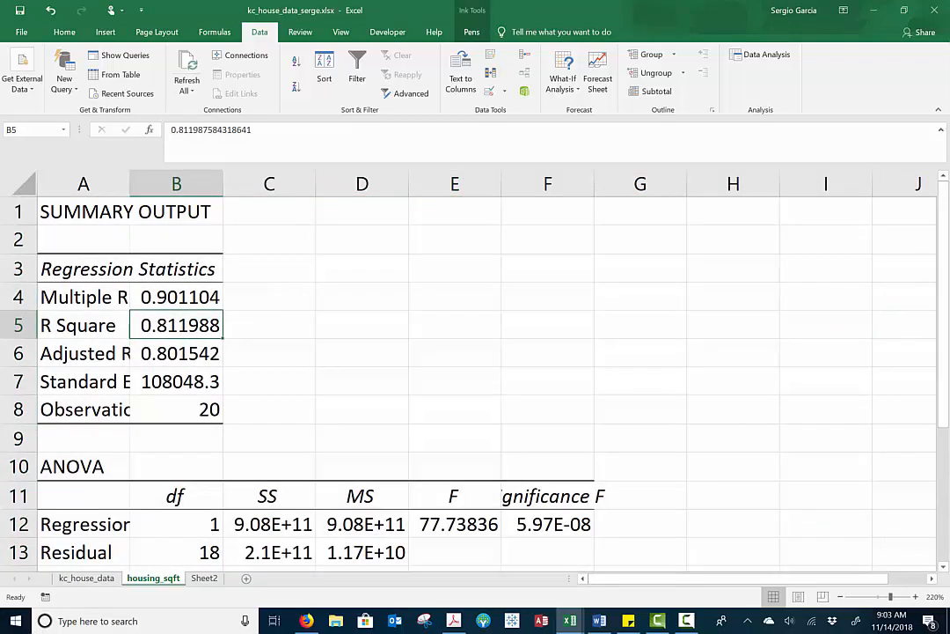
{"action": "left_click", "coordinate": [176, 409]}
{"action": "scroll", "coordinate": [468, 383], "scroll_direction": "down", "scroll_amount": 1}
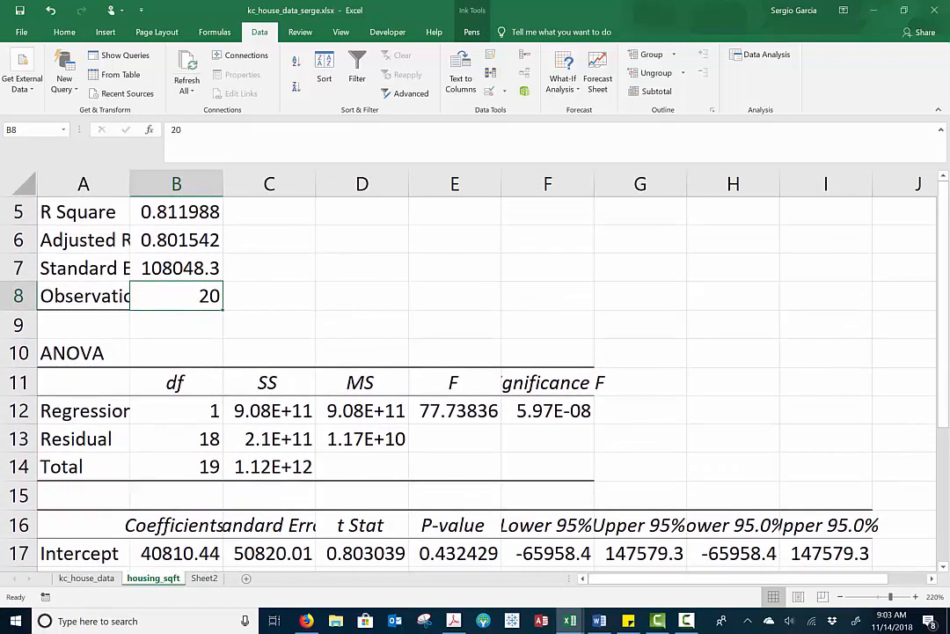
{"action": "left_click", "coordinate": [548, 411]}
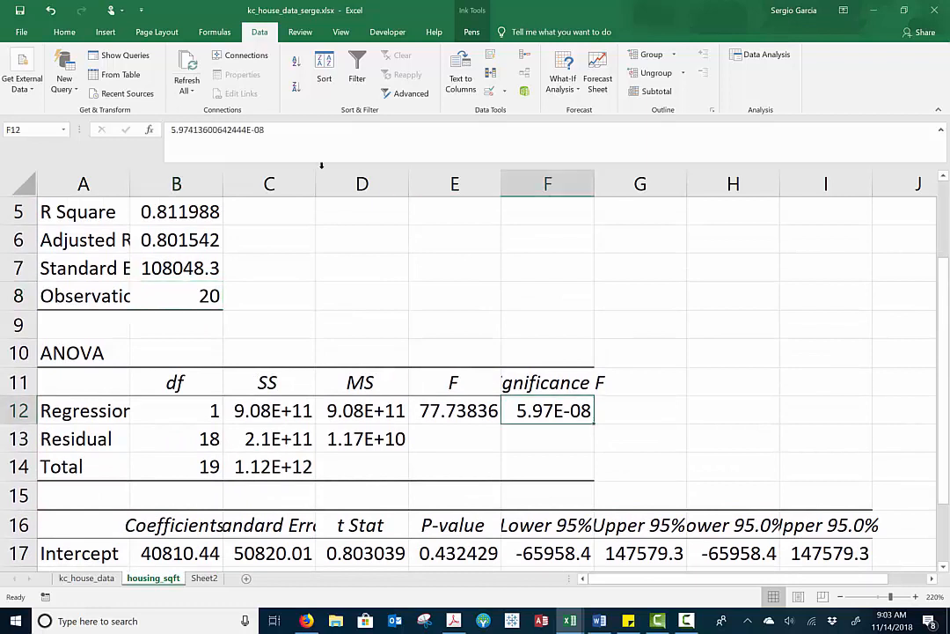
{"action": "left_click", "coordinate": [64, 32]}
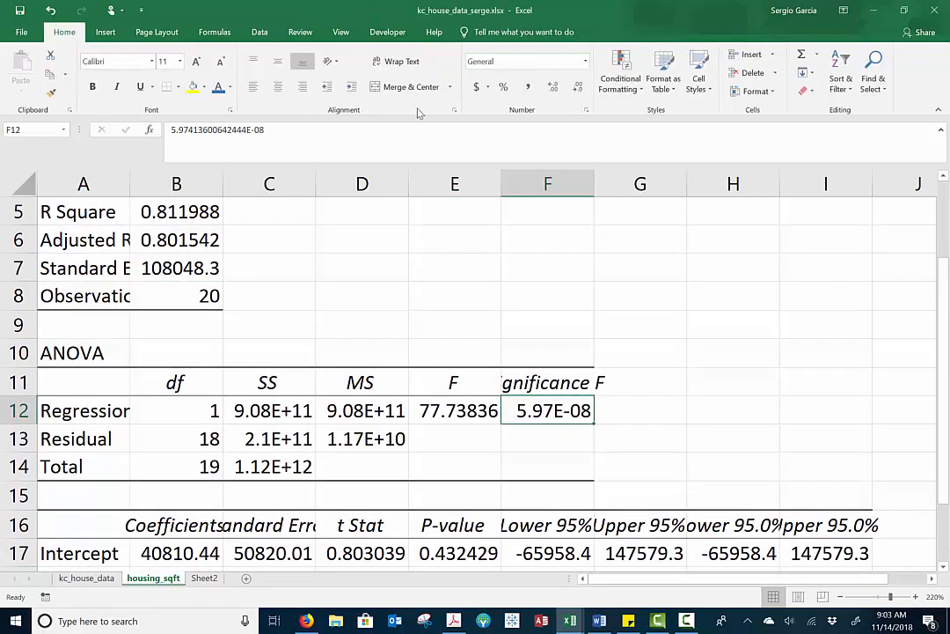
{"action": "left_click", "coordinate": [577, 89]}
{"action": "left_click", "coordinate": [577, 89]}
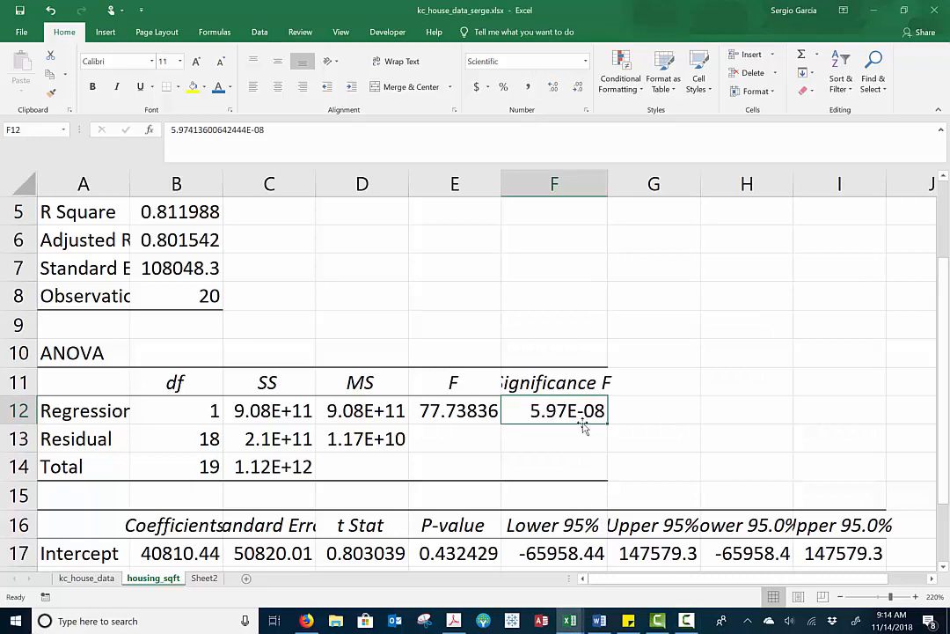
Overwrite the Significance F value in F12 of the ANOVA table with .00000
{"action": "scroll", "coordinate": [574, 418], "scroll_direction": "down", "scroll_amount": 2}
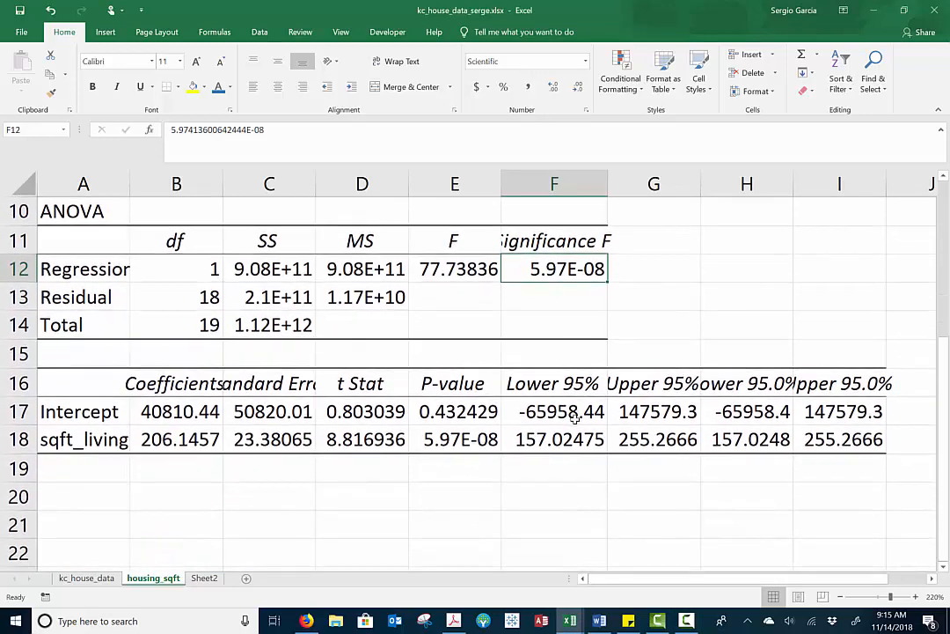
{"action": "type", "text": ".00000"}
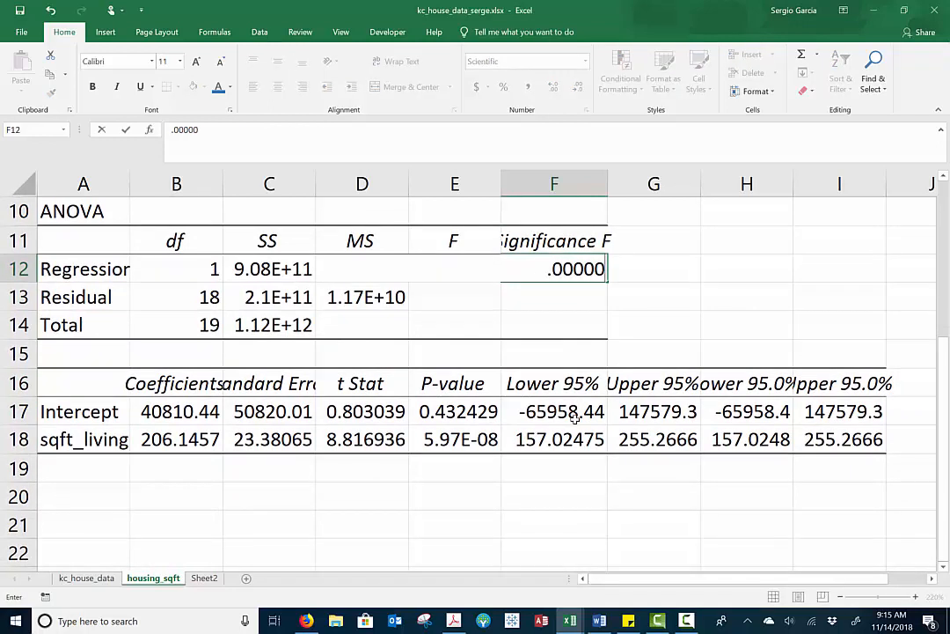
{"action": "type", "text": "008"}
{"action": "key", "text": "BackSpace"}
{"action": "key", "text": "BackSpace"}
{"action": "key", "text": "BackSpace"}
{"action": "key", "text": "BackSpace"}
{"action": "key", "text": "BackSpace"}
{"action": "key", "text": "Return"}
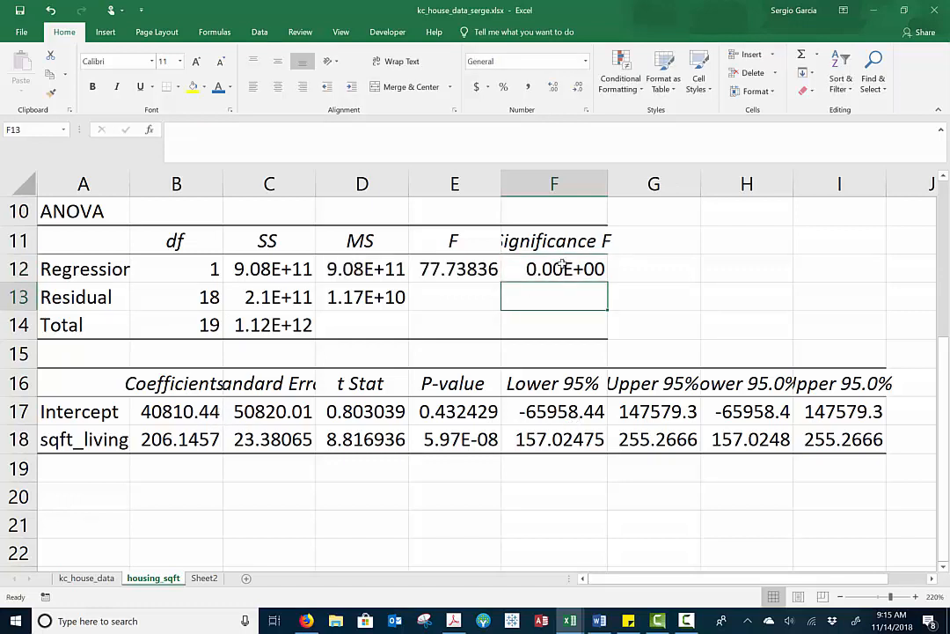
Highlight the Intercept and sqft_living labels with their coefficients, A17:B18, in yellow
{"action": "left_click", "coordinate": [176, 411]}
{"action": "left_click_drag", "start_coordinate": [174, 411], "coordinate": [113, 433]}
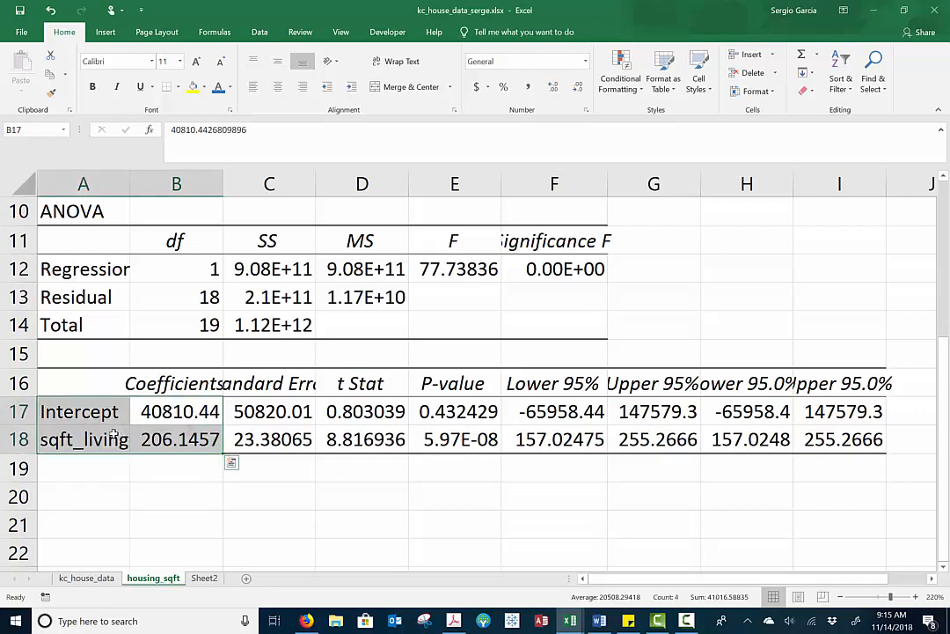
{"action": "left_click", "coordinate": [193, 87]}
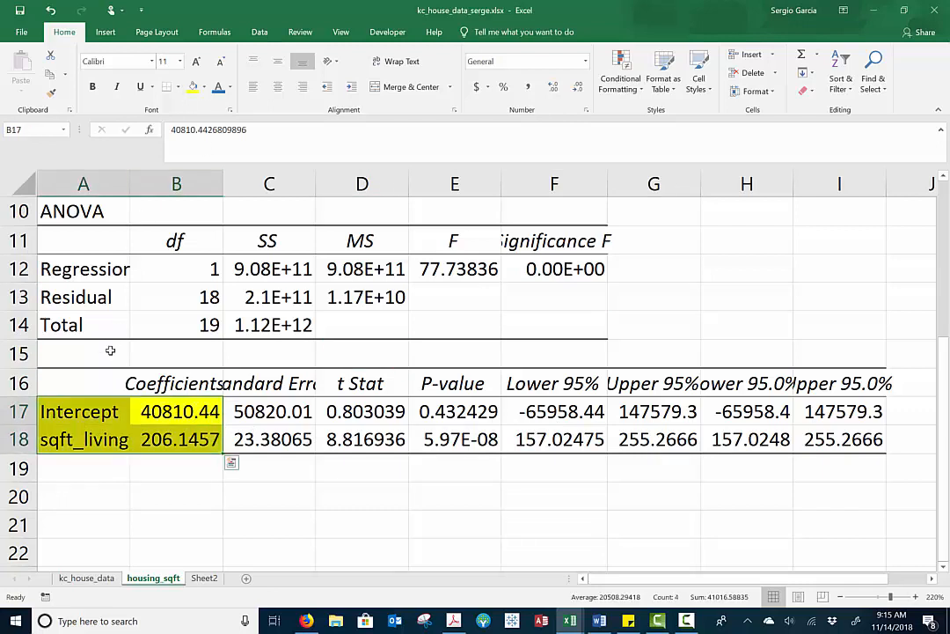
Enter the example predictor labels sqft lot in A19 and bedrooms in A20, below sqft_living
{"action": "left_click", "coordinate": [88, 440]}
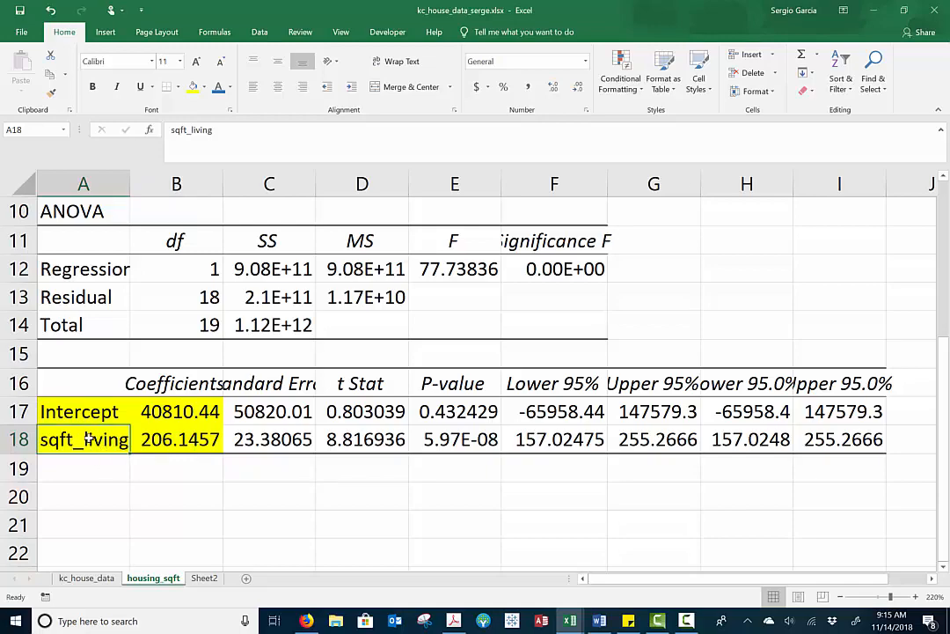
{"action": "scroll", "coordinate": [88, 439], "scroll_direction": "up", "scroll_amount": 12, "text": "ctrl"}
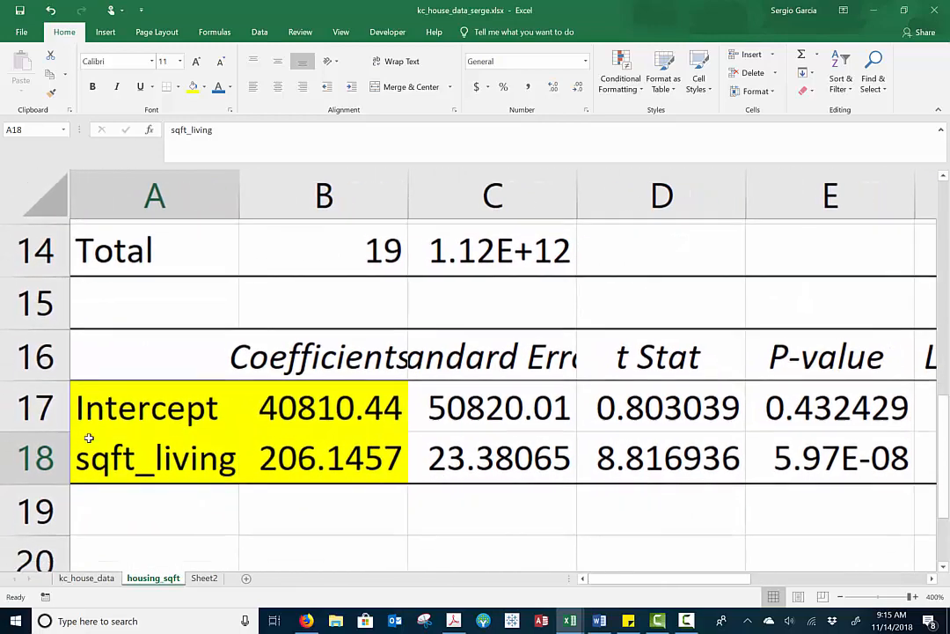
{"action": "scroll", "coordinate": [88, 438], "scroll_direction": "down", "scroll_amount": 1}
{"action": "key", "text": "Return"}
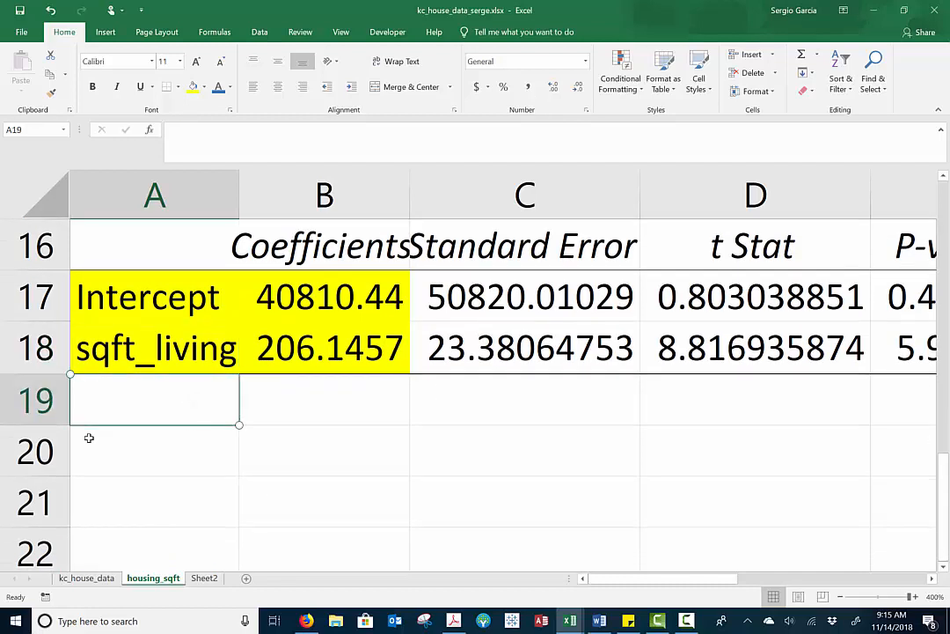
{"action": "key", "text": "Down"}
{"action": "key", "text": "Up"}
{"action": "type", "text": "s"}
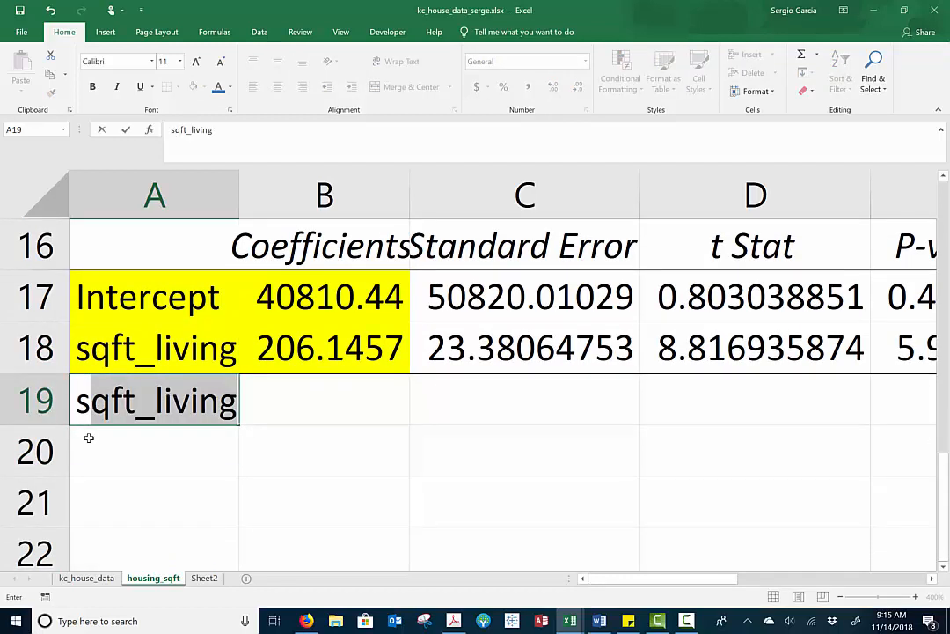
{"action": "type", "text": "qft lot"}
{"action": "key", "text": "Return"}
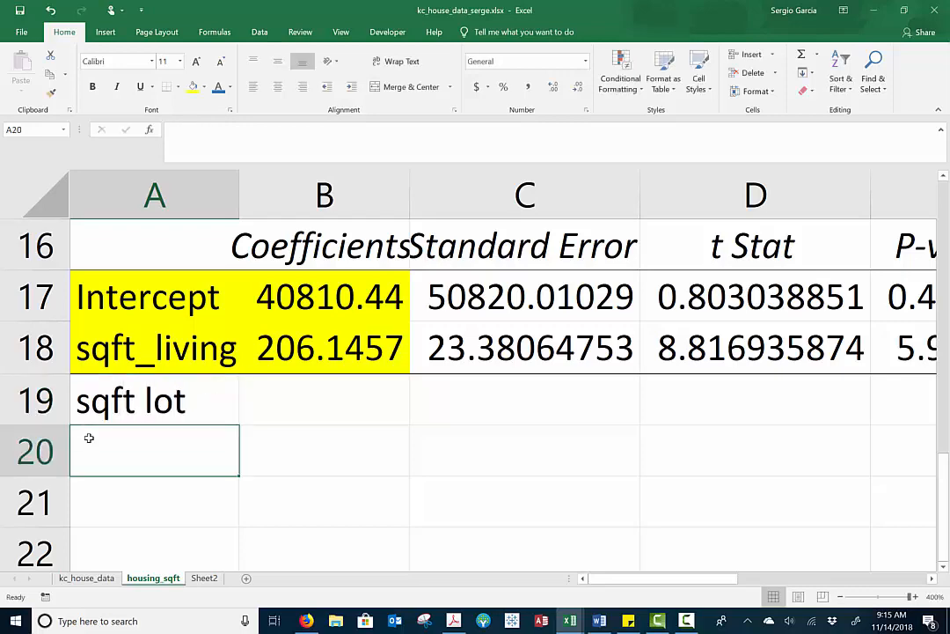
{"action": "type", "text": "bedrooms"}
{"action": "key", "text": "Return"}
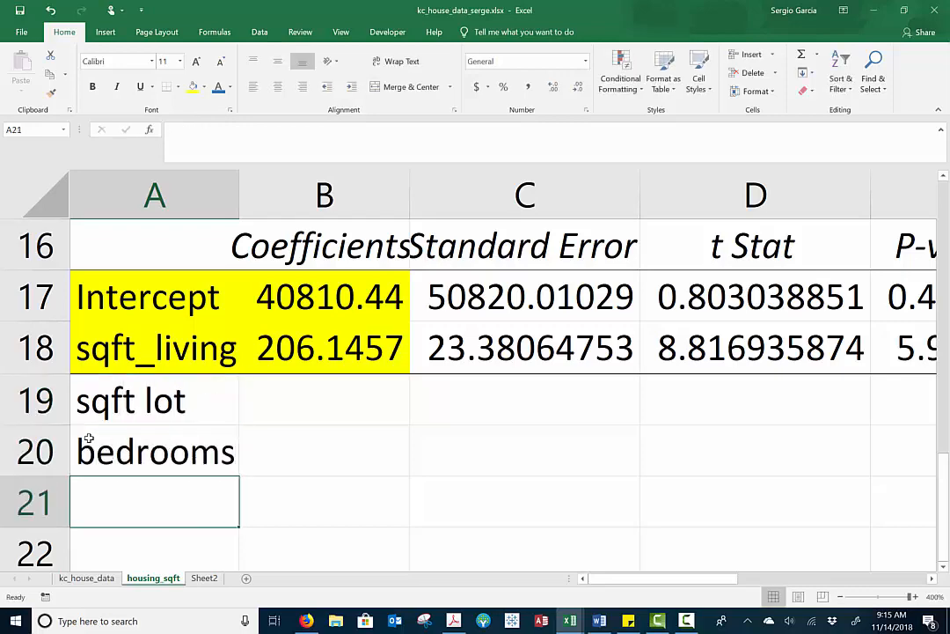
Format the sqft_living P-value in E18 in comma style with three decimal places
{"action": "scroll", "coordinate": [88, 437], "scroll_direction": "down", "scroll_amount": 6, "text": "ctrl"}
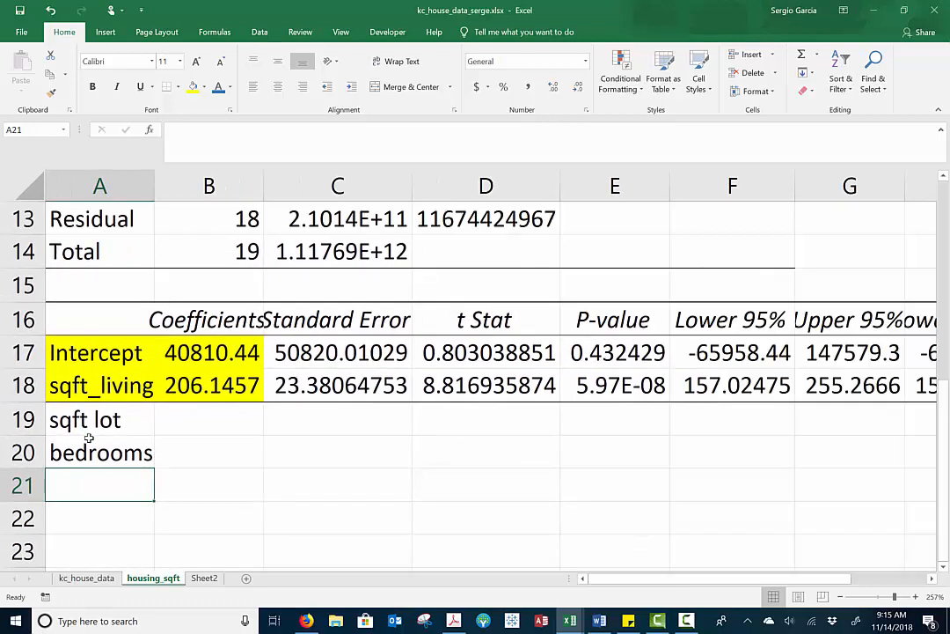
{"action": "left_click", "coordinate": [618, 387]}
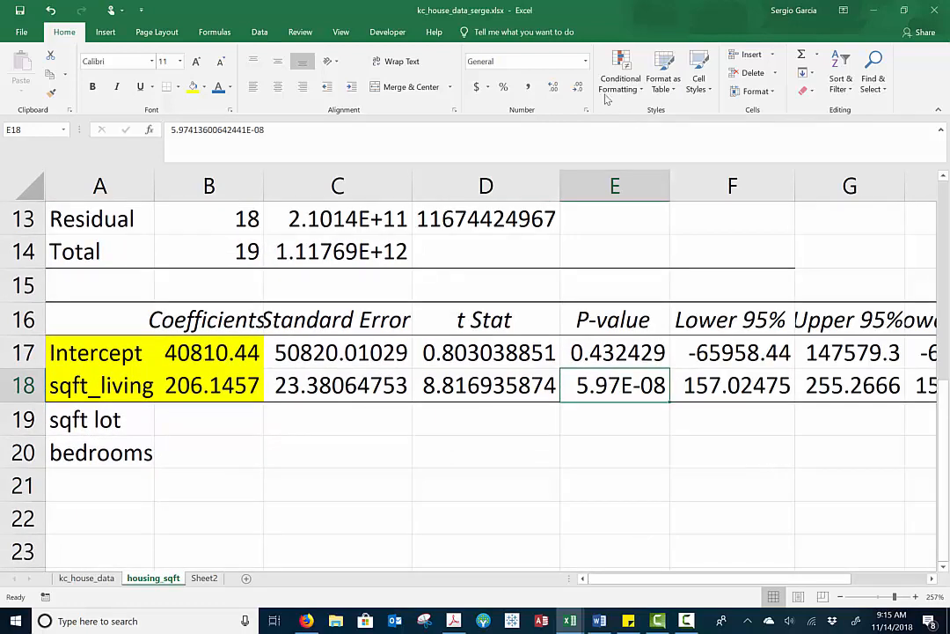
{"action": "left_click", "coordinate": [528, 88]}
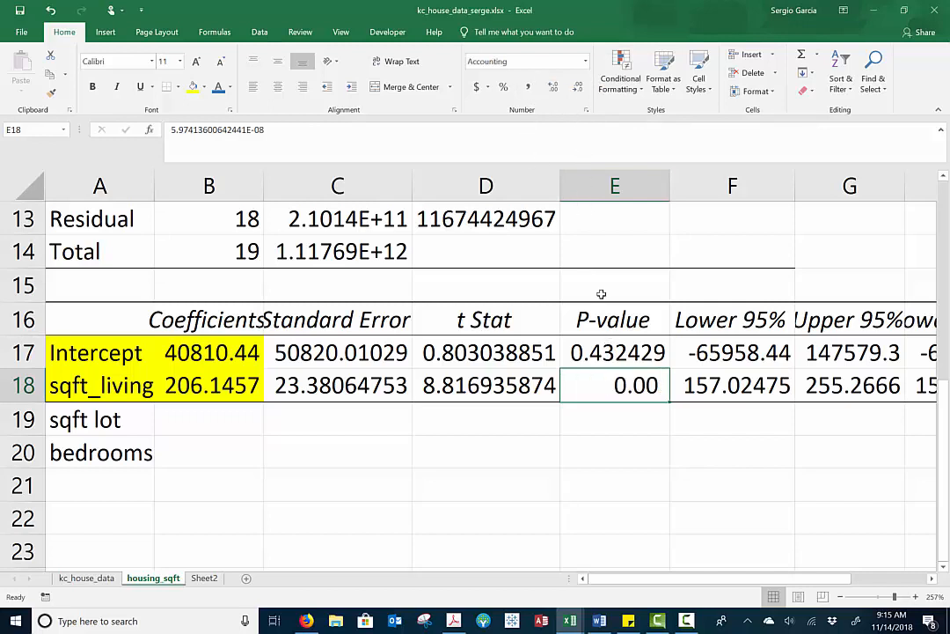
{"action": "left_click", "coordinate": [554, 87]}
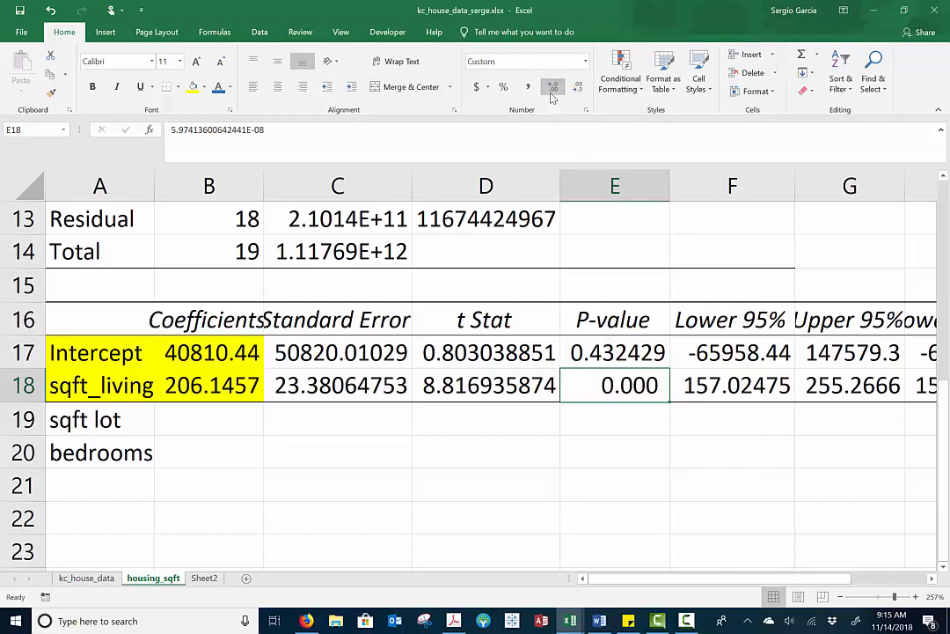
Reduce the Intercept P-value in E17 to three decimal places and reselect the sqft_living P-value
{"action": "left_click", "coordinate": [639, 352]}
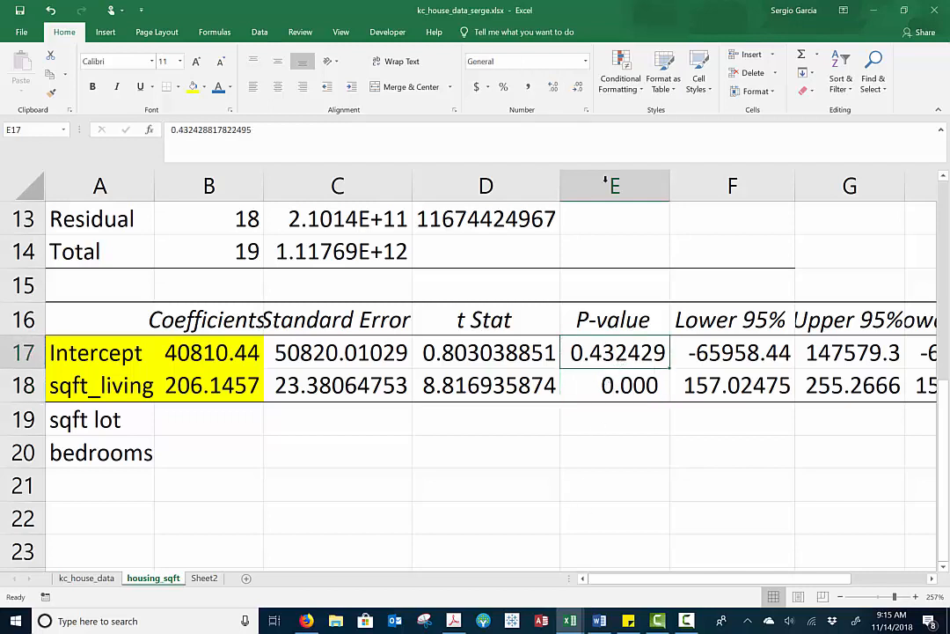
{"action": "left_click", "coordinate": [577, 88]}
{"action": "left_click", "coordinate": [578, 88]}
{"action": "left_click", "coordinate": [577, 88]}
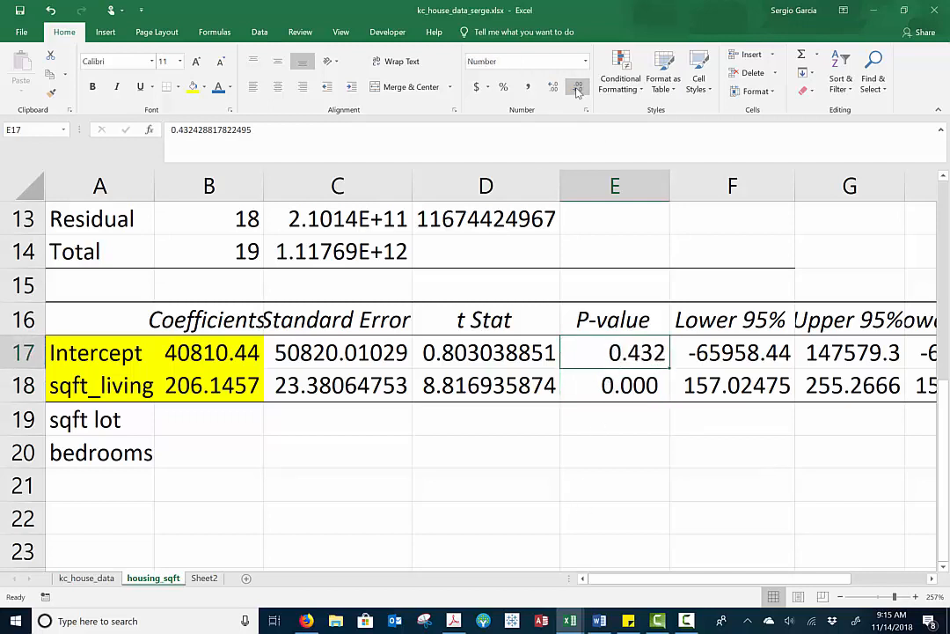
{"action": "left_click", "coordinate": [619, 442]}
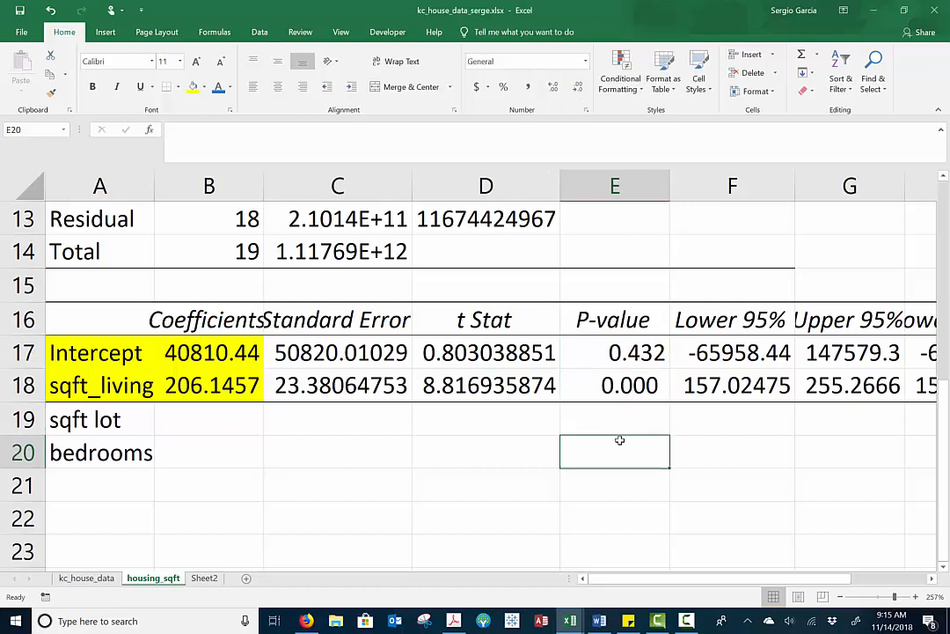
{"action": "left_click", "coordinate": [621, 392]}
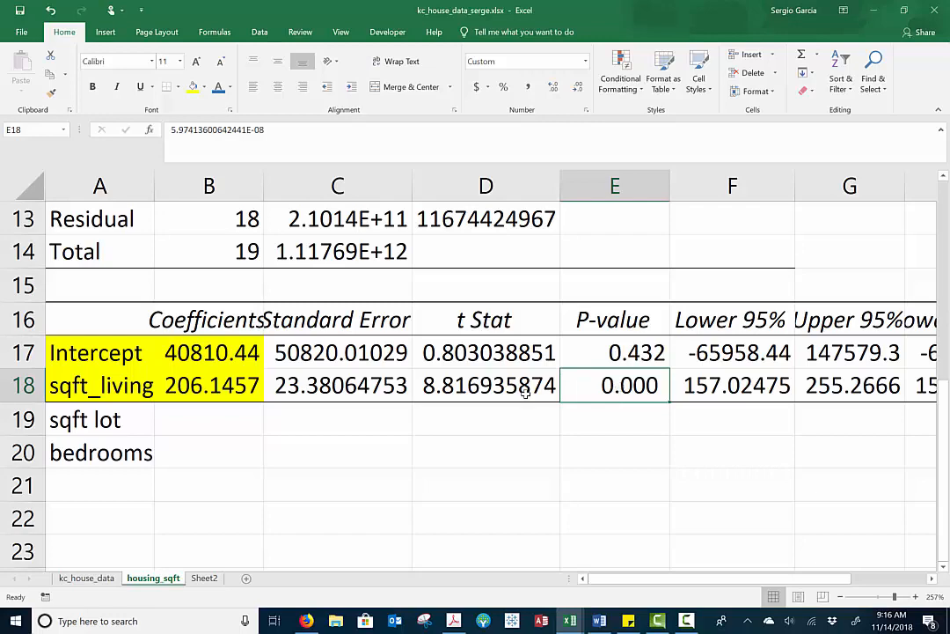
Return to the house data on Sheet2 and start another Regression from the data analysis tools
{"action": "scroll", "coordinate": [525, 393], "scroll_direction": "down", "scroll_amount": 8}
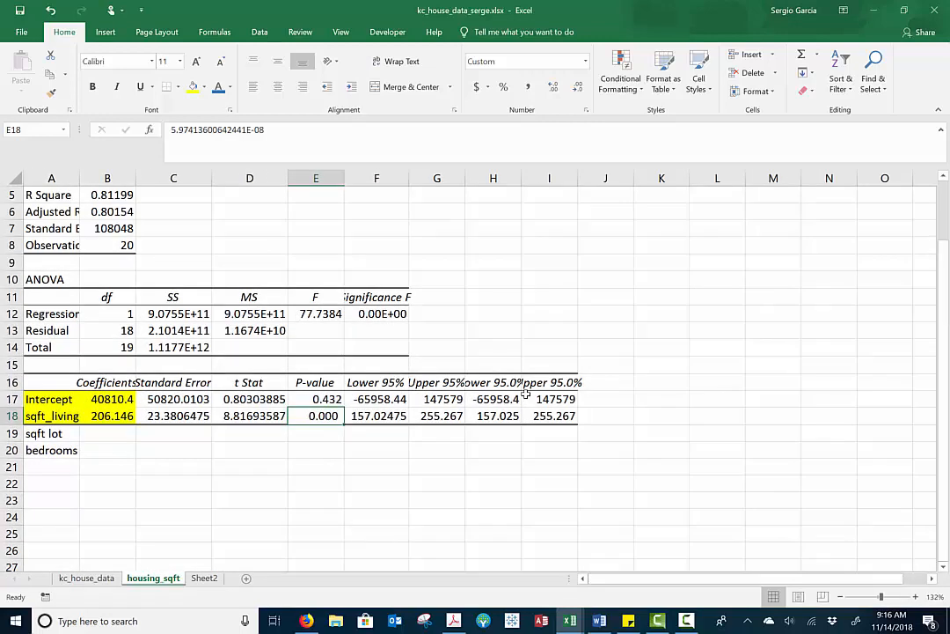
{"action": "left_click", "coordinate": [203, 579]}
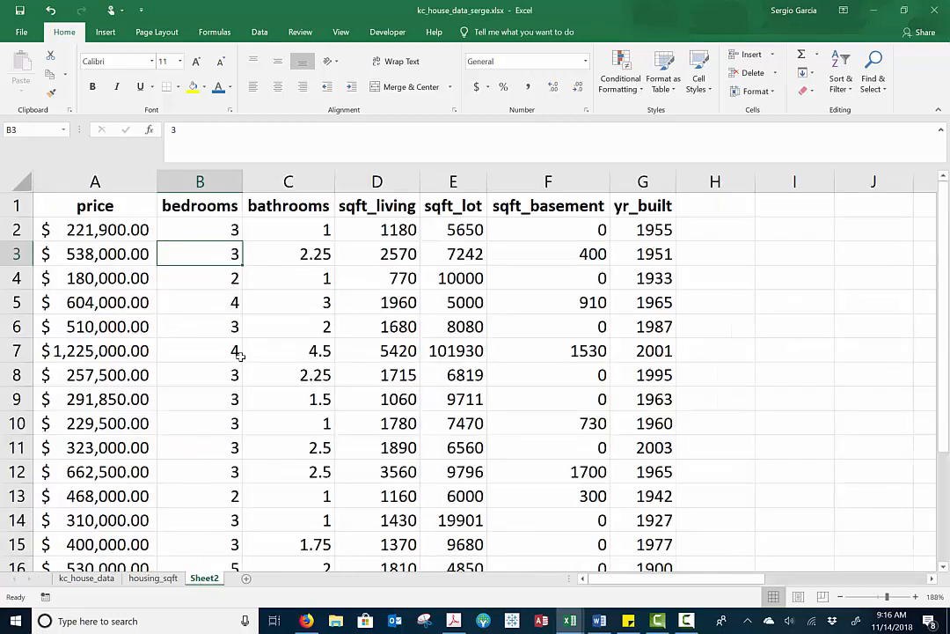
{"action": "key", "text": "Down"}
{"action": "key", "text": "Down"}
{"action": "key", "text": "Down"}
{"action": "key", "text": "Down"}
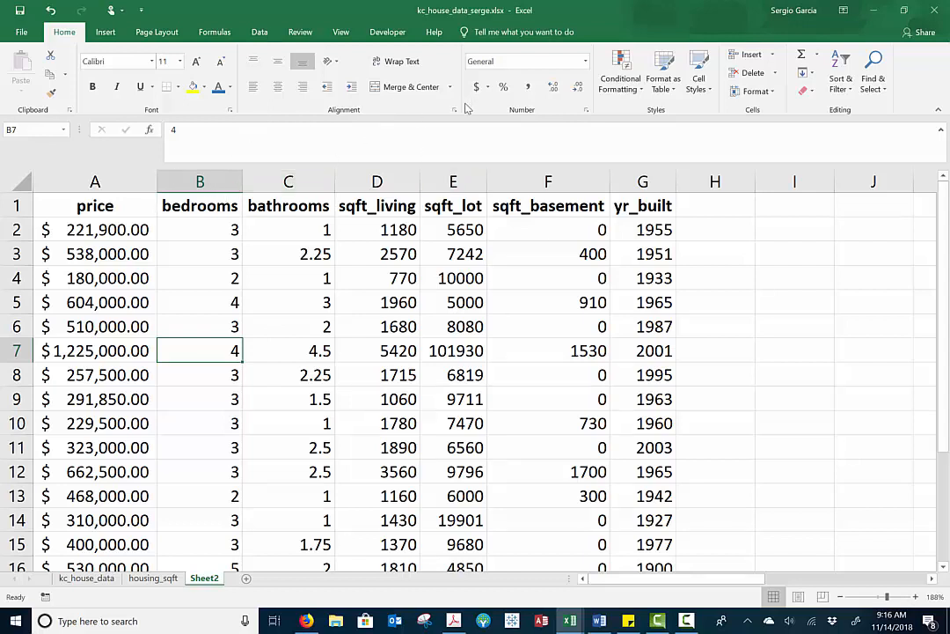
{"action": "left_click", "coordinate": [144, 214]}
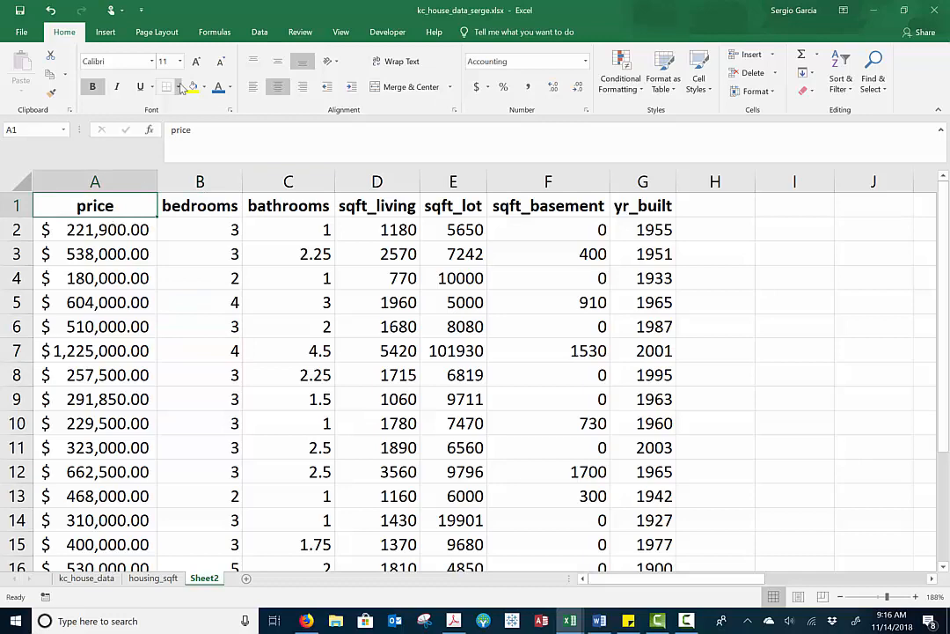
{"action": "left_click", "coordinate": [260, 32]}
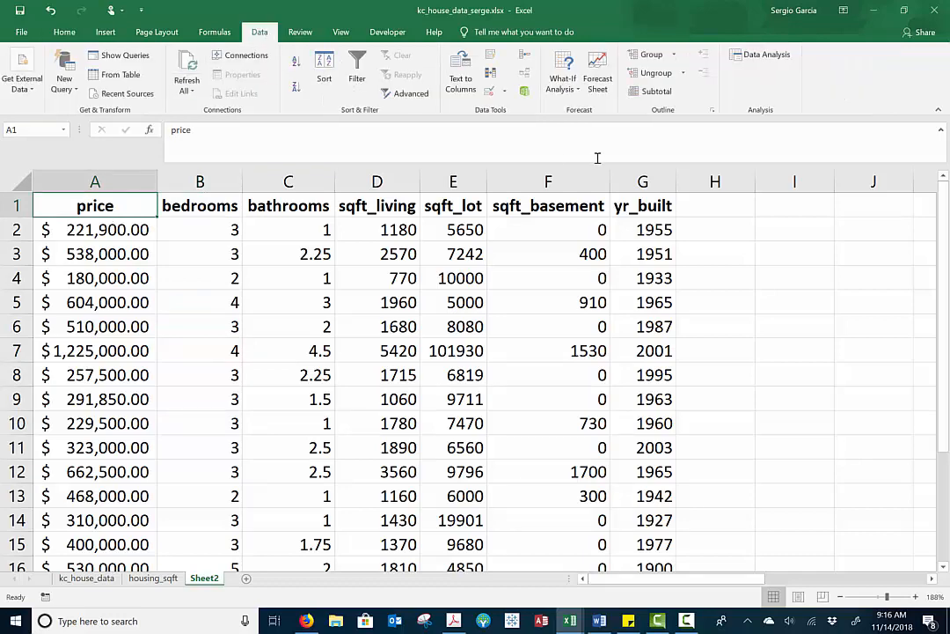
{"action": "left_click", "coordinate": [763, 55]}
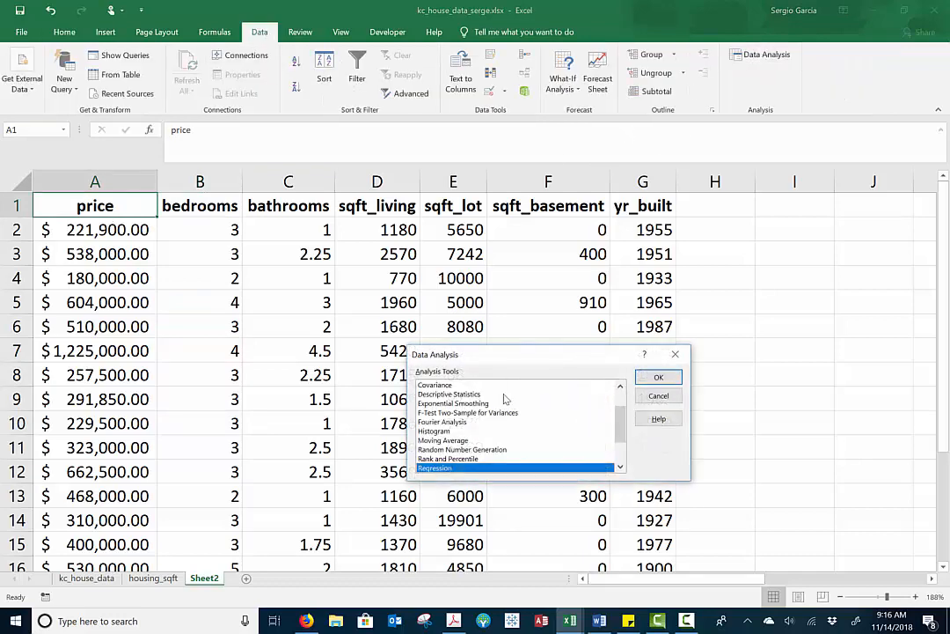
{"action": "left_click", "coordinate": [658, 377]}
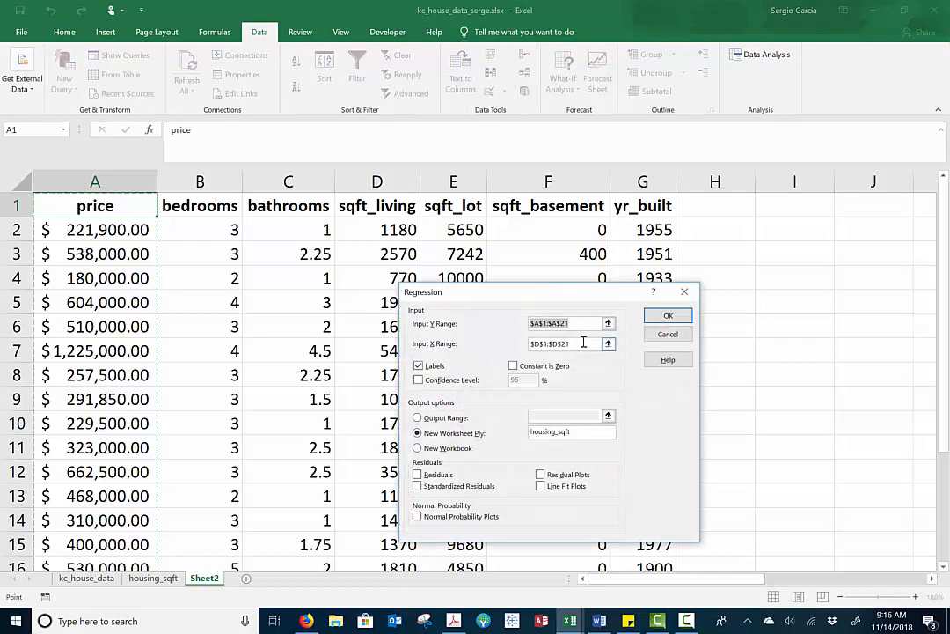
Replace the regression's X input range with all predictor columns, bedrooms through yr_built, including labels ($B$1:$G$21)
{"action": "left_click_drag", "start_coordinate": [583, 343], "coordinate": [520, 343]}
{"action": "key", "text": "BackSpace"}
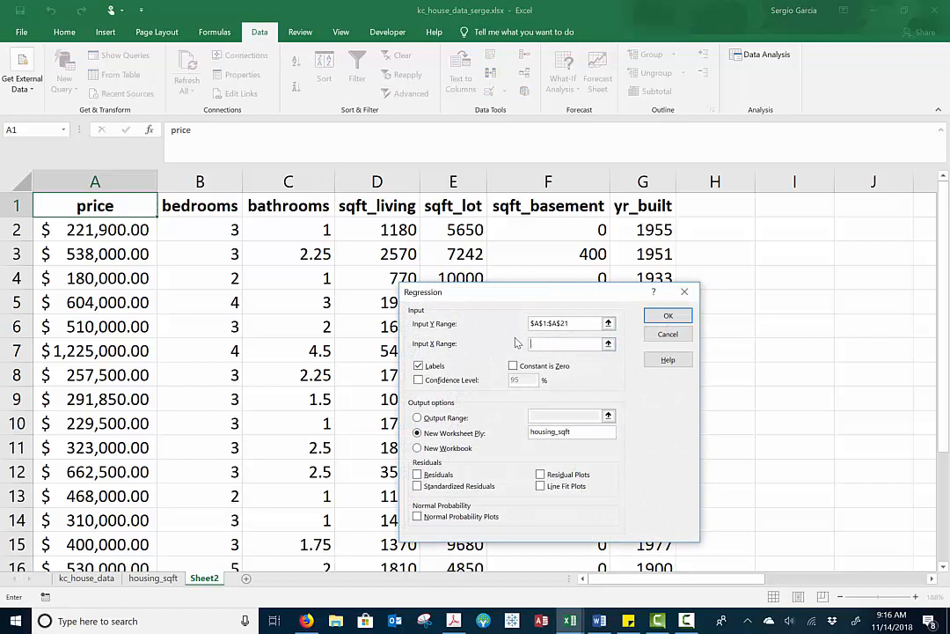
{"action": "left_click", "coordinate": [577, 325]}
{"action": "left_click", "coordinate": [556, 344]}
{"action": "left_click", "coordinate": [209, 205]}
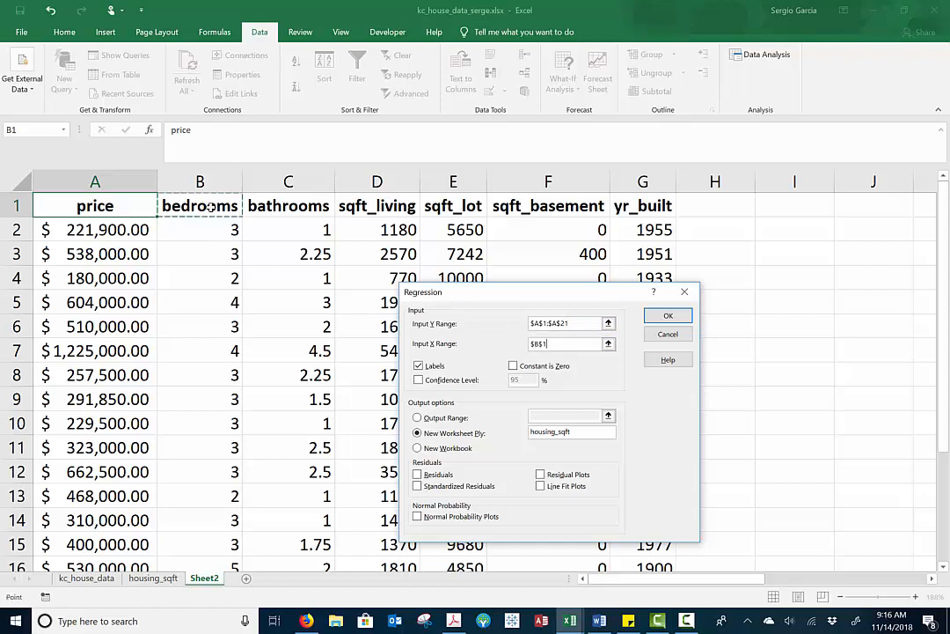
{"action": "key", "text": "shift+Right"}
{"action": "key", "text": "shift+Right"}
{"action": "key", "text": "shift+Right"}
{"action": "key", "text": "shift+Right"}
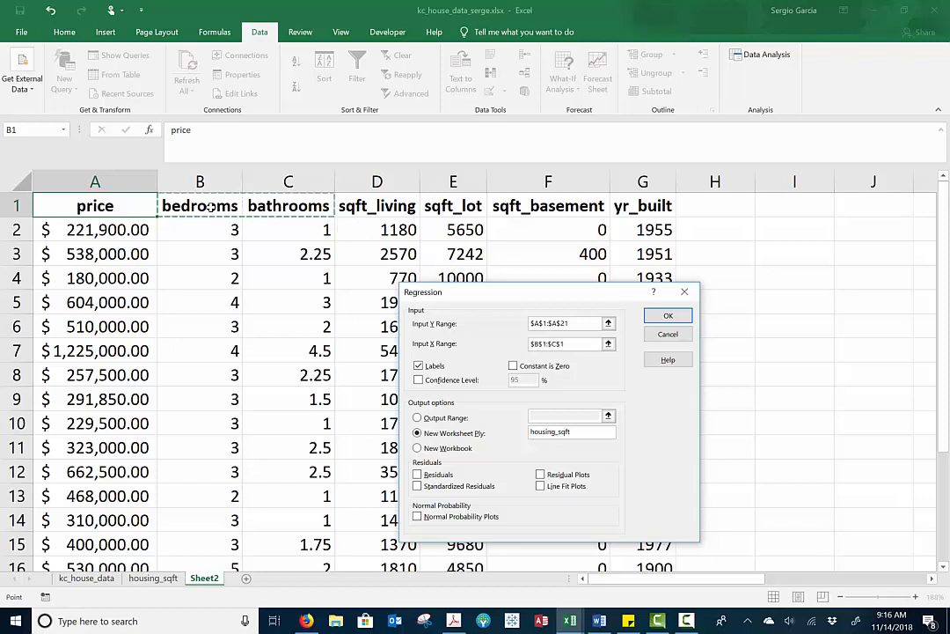
{"action": "key", "text": "shift+Right"}
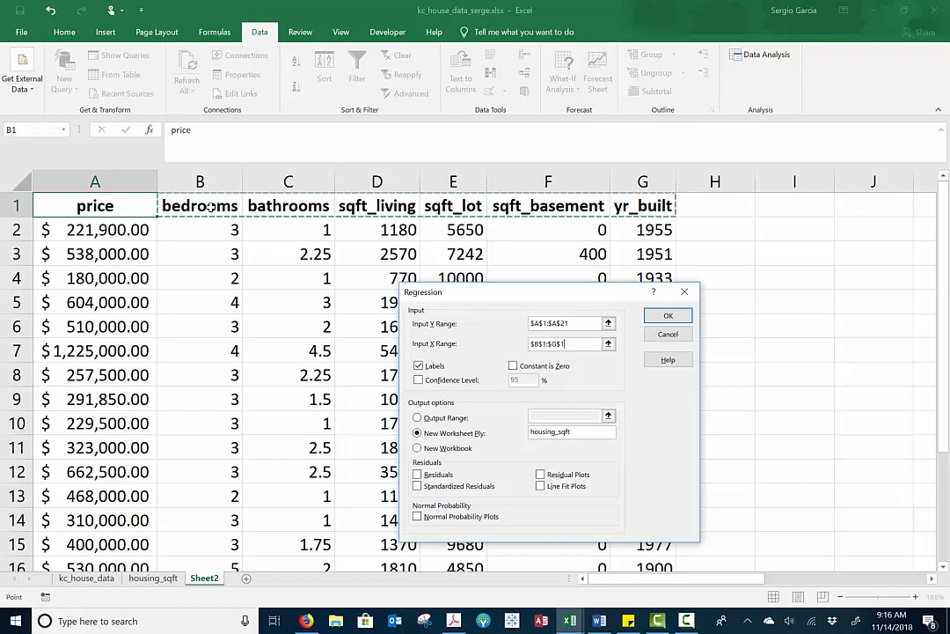
{"action": "key", "text": "ctrl+shift+Down"}
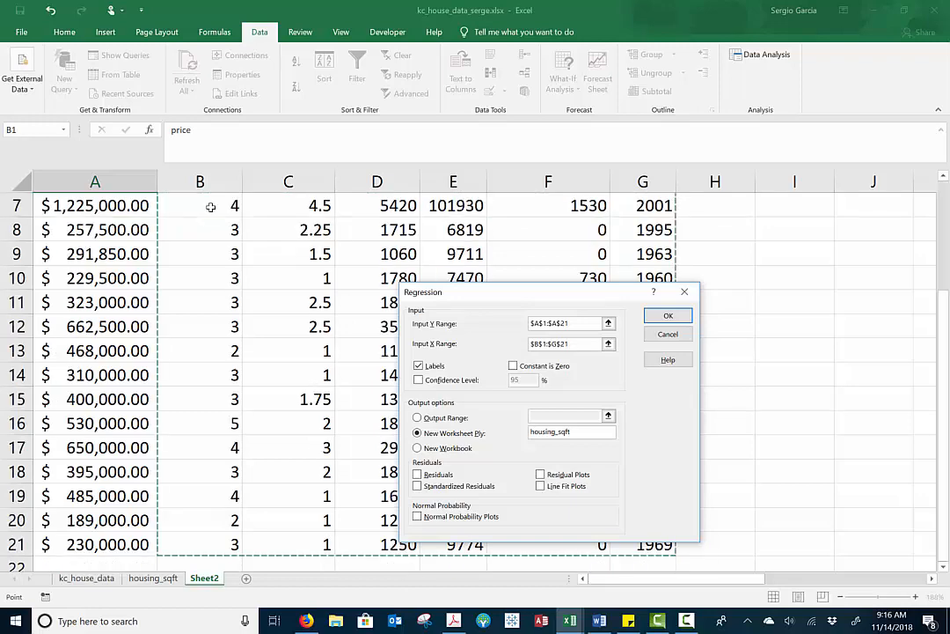
{"action": "scroll", "coordinate": [211, 206], "scroll_direction": "up", "scroll_amount": 2}
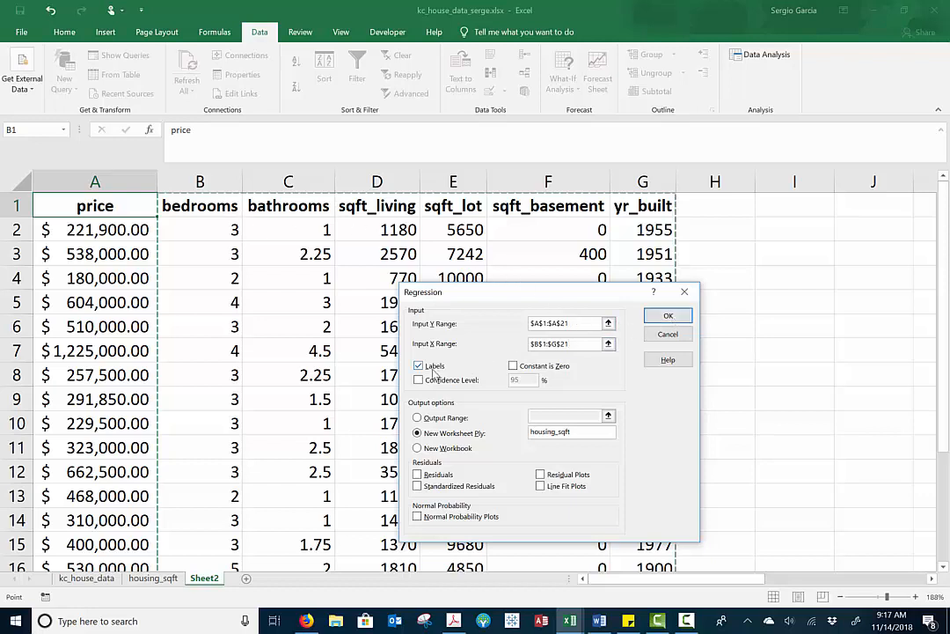
Name the regression's new output worksheet housing_model1 and run the regression
{"action": "left_click", "coordinate": [576, 430]}
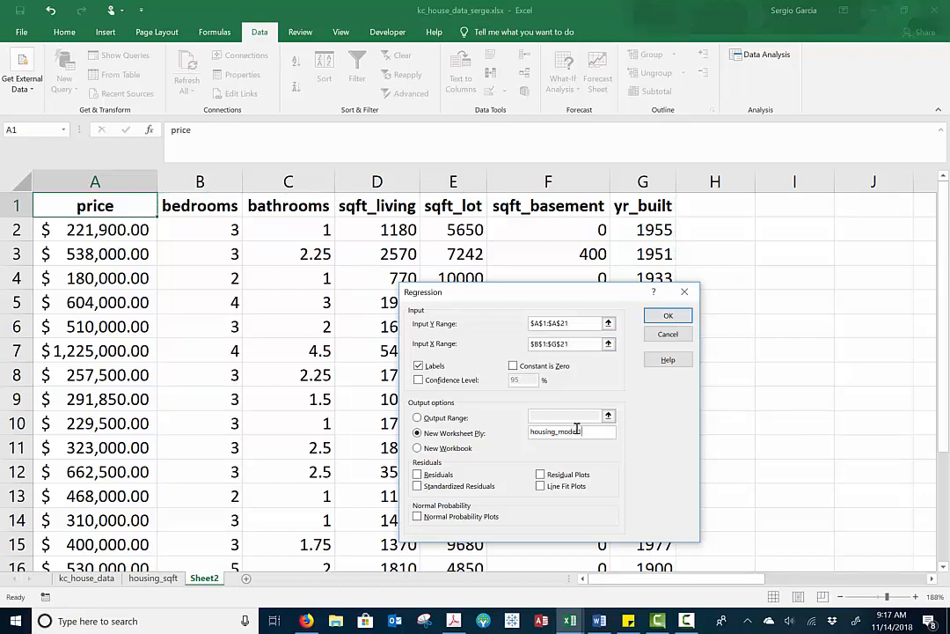
{"action": "type", "text": "housing_model"}
{"action": "left_click", "coordinate": [667, 315]}
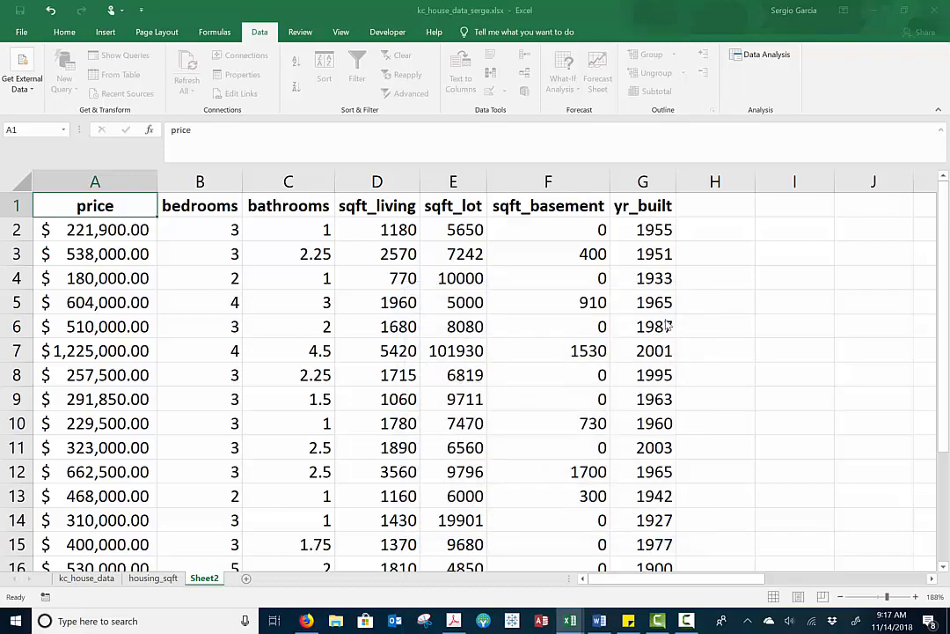
Examine the regression statistics on the new output sheet, selecting the R Square value in B5
{"action": "scroll", "coordinate": [376, 395], "scroll_direction": "up", "scroll_amount": 3}
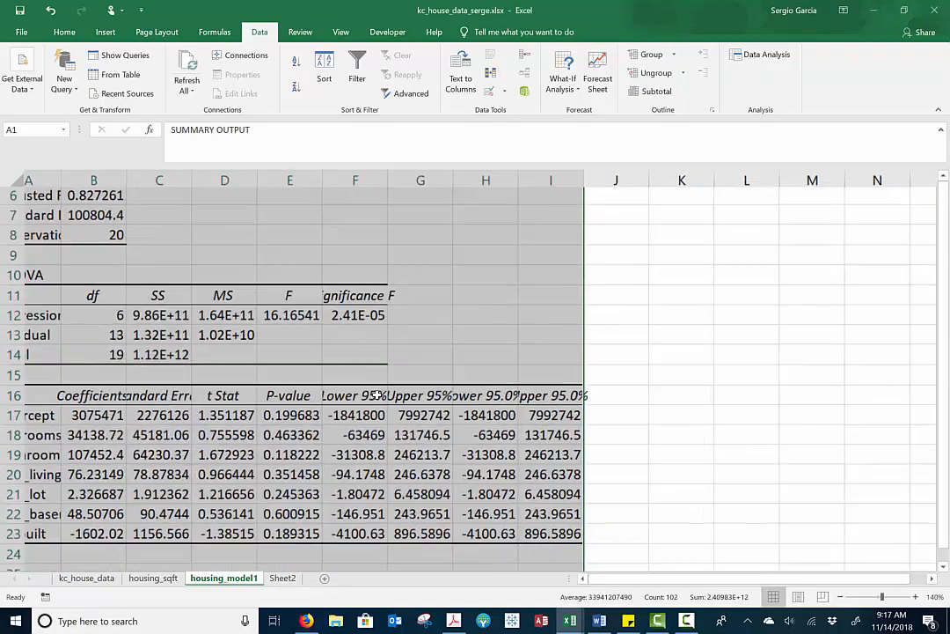
{"action": "scroll", "coordinate": [377, 395], "scroll_direction": "up", "scroll_amount": 4}
{"action": "scroll", "coordinate": [377, 395], "scroll_direction": "up", "scroll_amount": 6}
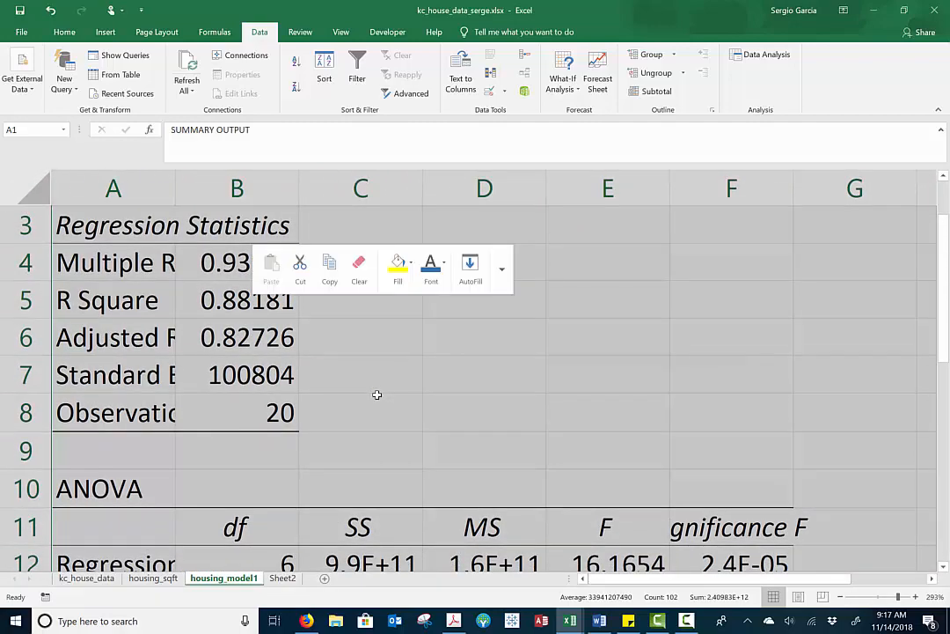
{"action": "left_click", "coordinate": [228, 301]}
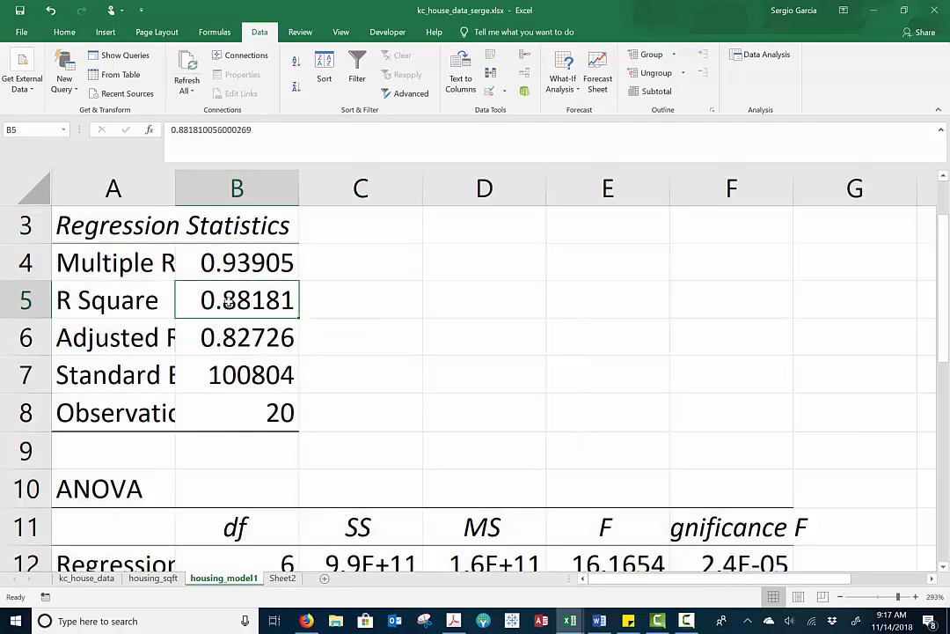
Format the Significance F value in F12 of the ANOVA table in comma style
{"action": "key", "text": "Down"}
{"action": "key", "text": "Down"}
{"action": "key", "text": "Down"}
{"action": "key", "text": "Down"}
{"action": "key", "text": "Down"}
{"action": "key", "text": "Down"}
{"action": "key", "text": "Down"}
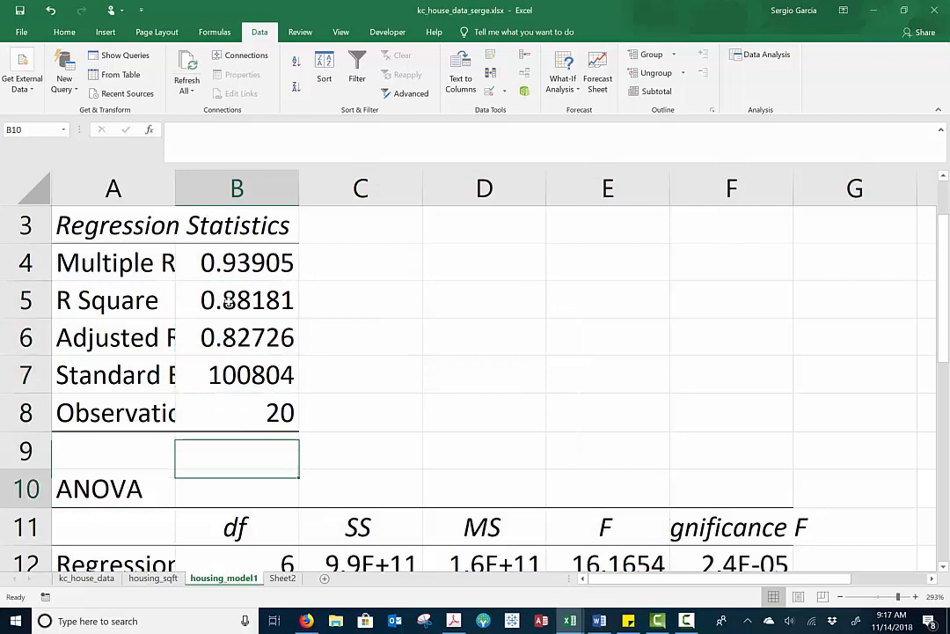
{"action": "key", "text": "Down"}
{"action": "key", "text": "Down"}
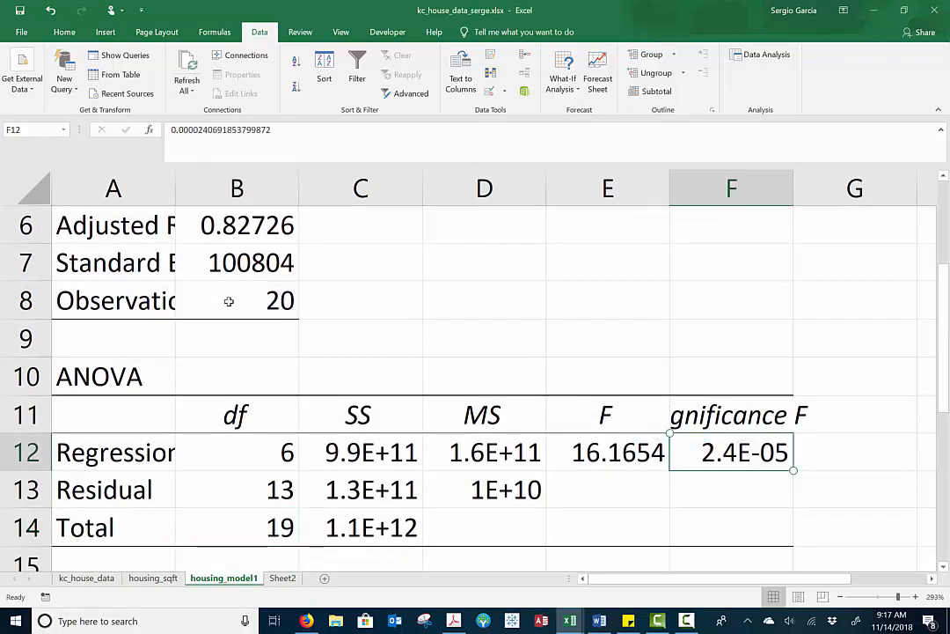
{"action": "left_click", "coordinate": [65, 32]}
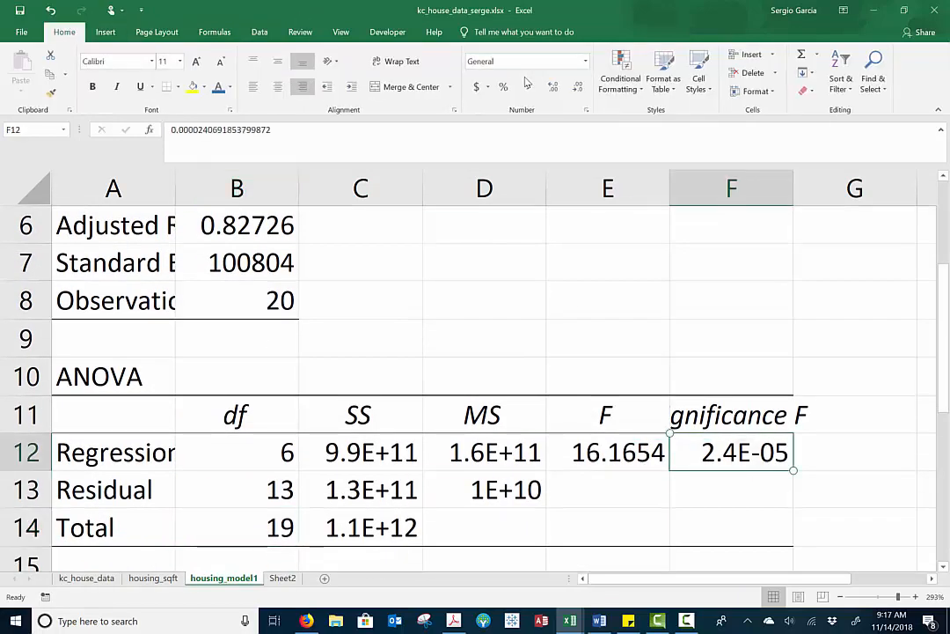
{"action": "left_click", "coordinate": [528, 88]}
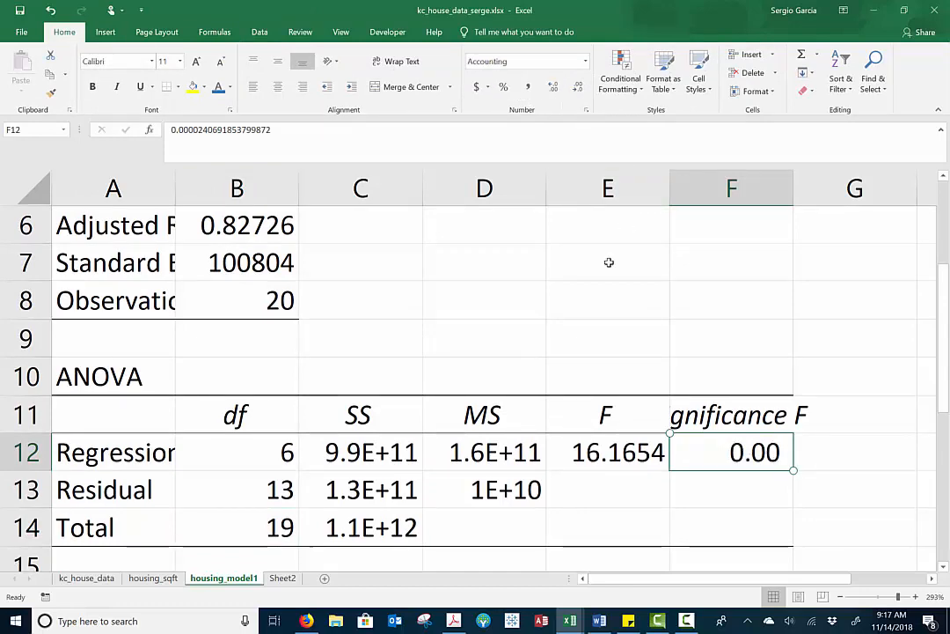
Widen column A to fit the predictor names and fill the labels and coefficients in A16:B23 with yellow
{"action": "scroll", "coordinate": [608, 263], "scroll_direction": "down", "scroll_amount": 3}
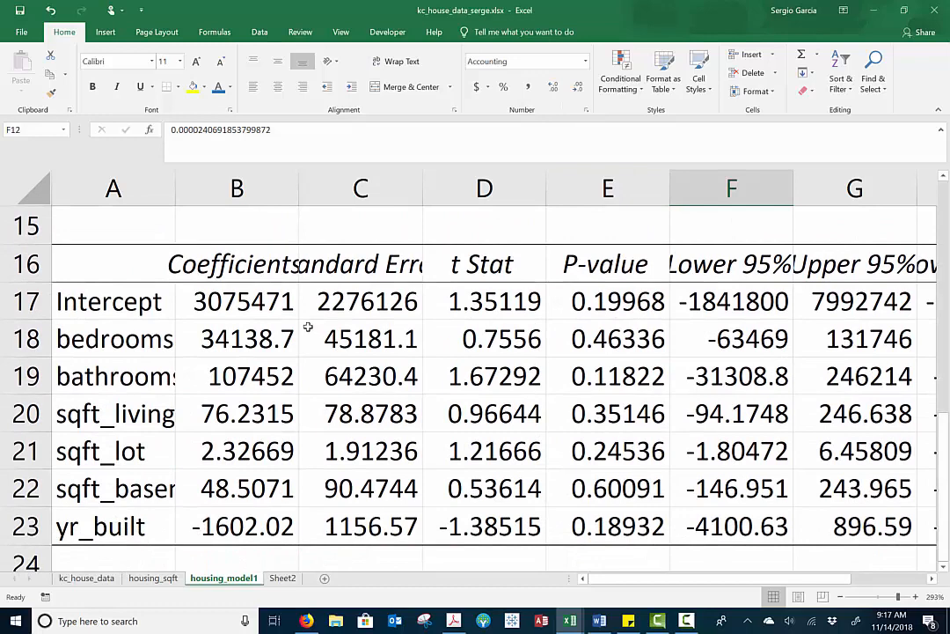
{"action": "left_click_drag", "start_coordinate": [176, 187], "coordinate": [297, 187]}
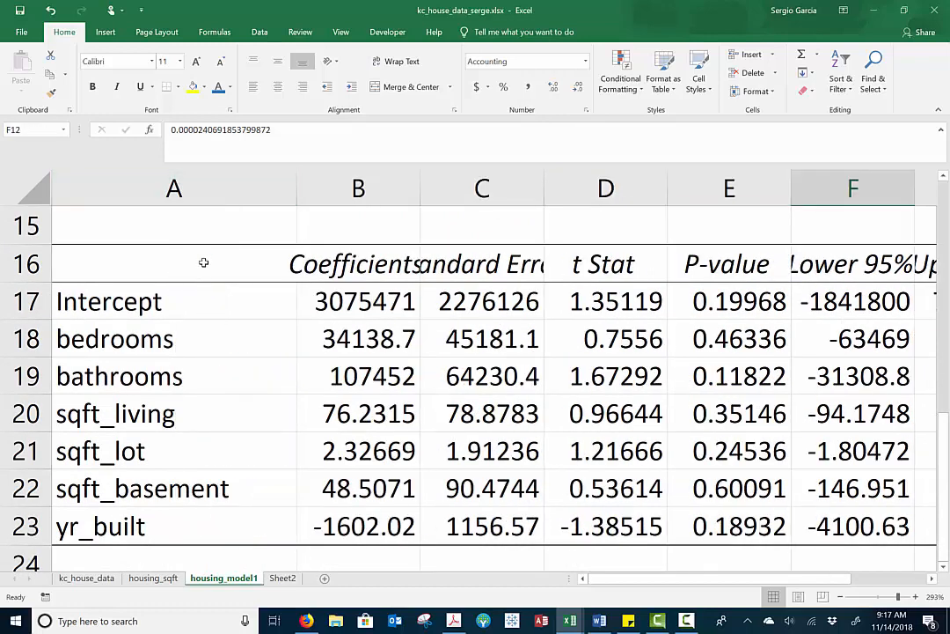
{"action": "left_click_drag", "start_coordinate": [203, 262], "coordinate": [360, 513]}
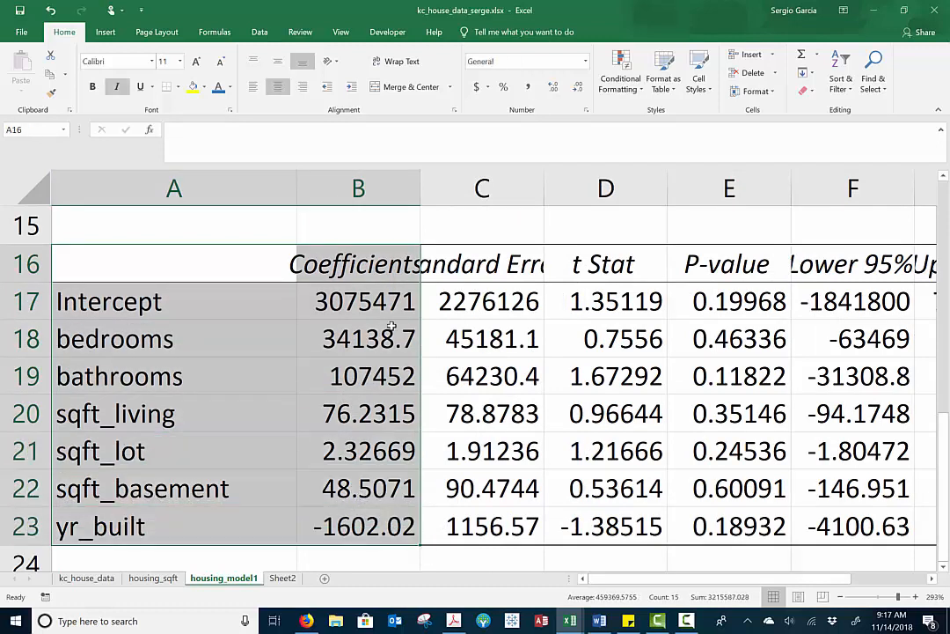
{"action": "left_click", "coordinate": [193, 88]}
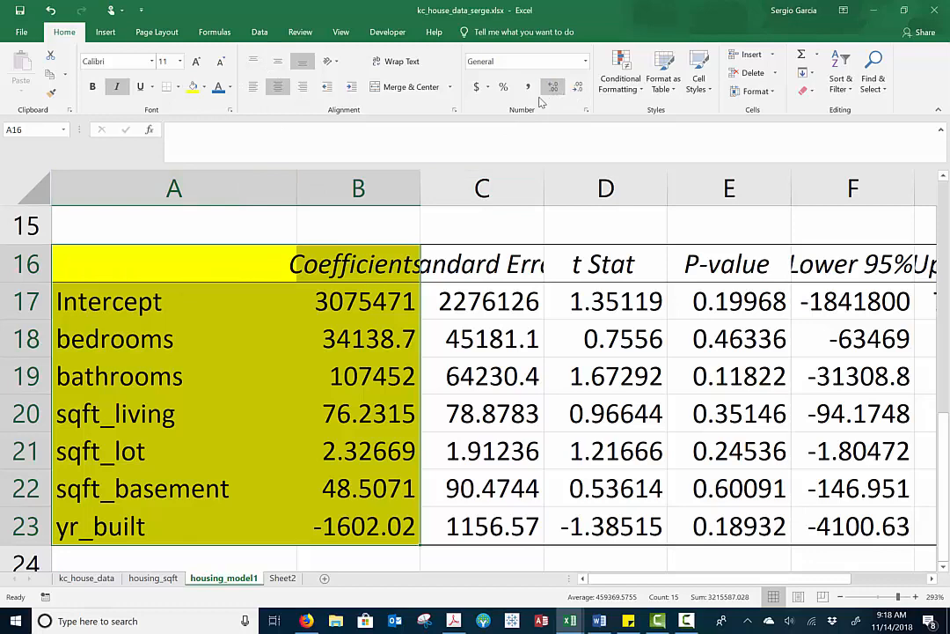
Format the coefficients in B17:B23 to show one decimal place
{"action": "left_click", "coordinate": [327, 257]}
{"action": "left_click", "coordinate": [371, 298]}
{"action": "left_click_drag", "start_coordinate": [371, 298], "coordinate": [360, 526]}
{"action": "left_click", "coordinate": [579, 91]}
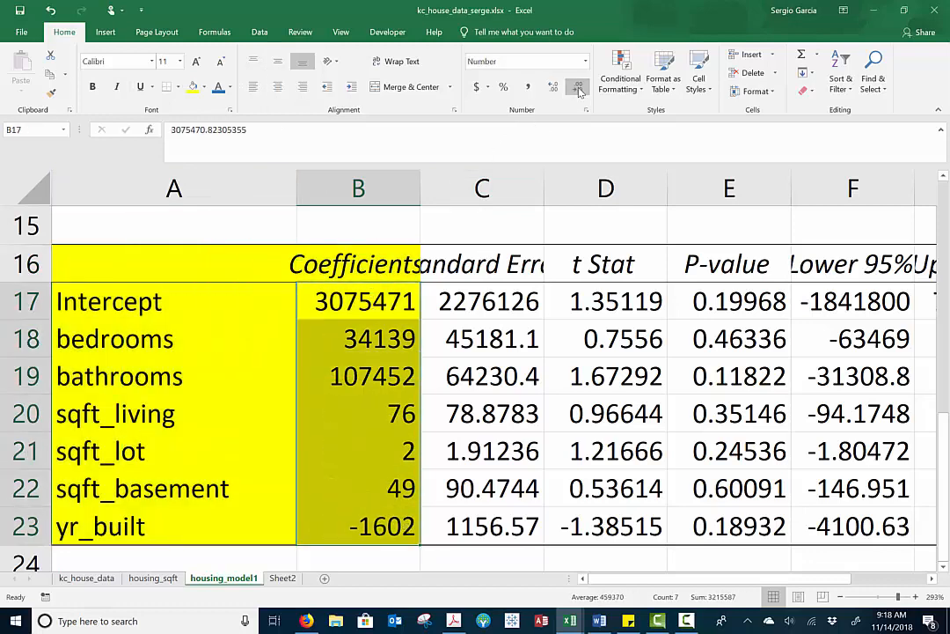
{"action": "left_click", "coordinate": [553, 88]}
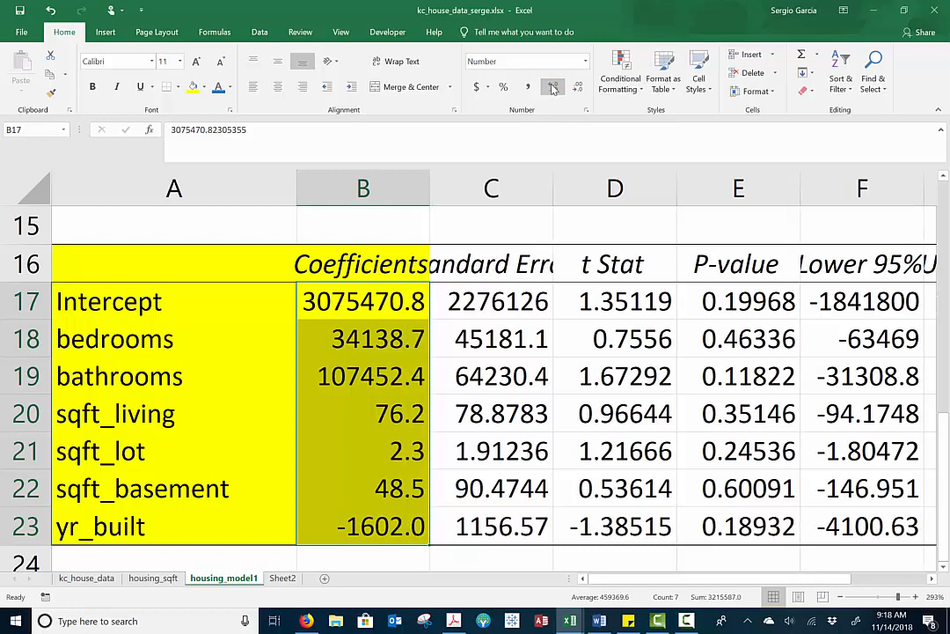
{"action": "left_click", "coordinate": [552, 89]}
{"action": "left_click", "coordinate": [552, 89]}
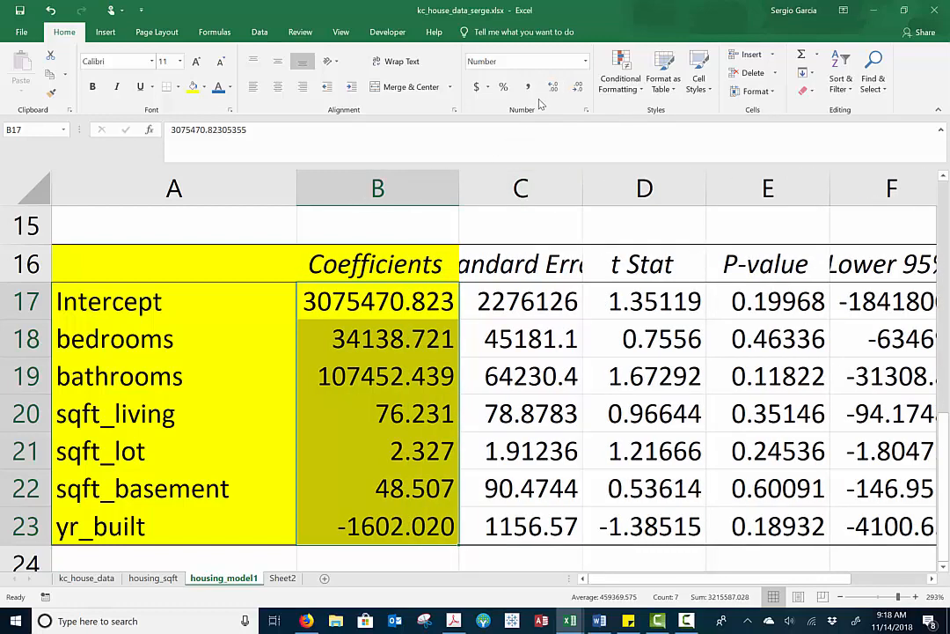
{"action": "left_click", "coordinate": [578, 89]}
{"action": "left_click", "coordinate": [578, 89]}
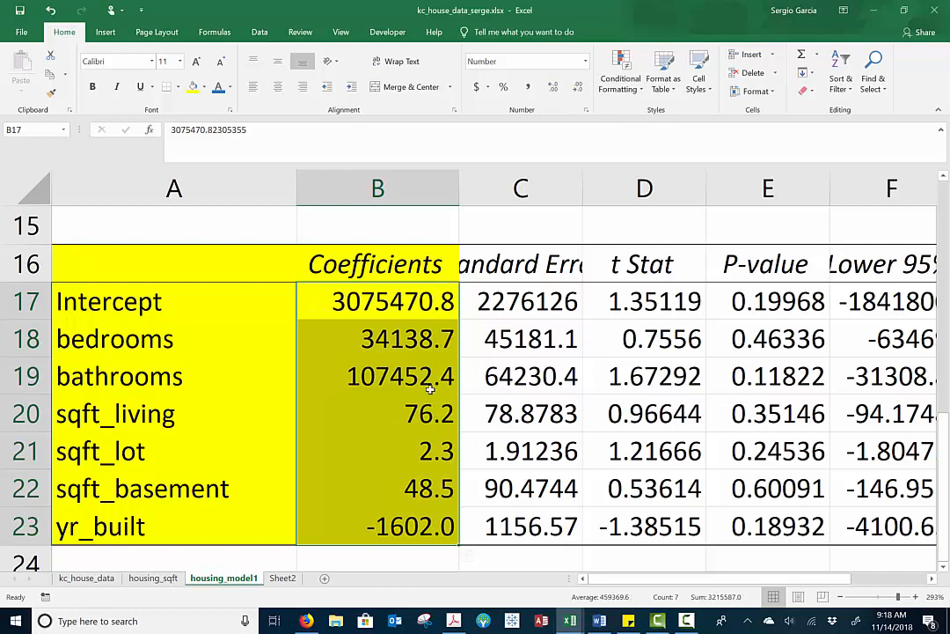
Compare the bedrooms and bathrooms coefficients in B18 and B19
{"action": "left_click", "coordinate": [237, 328]}
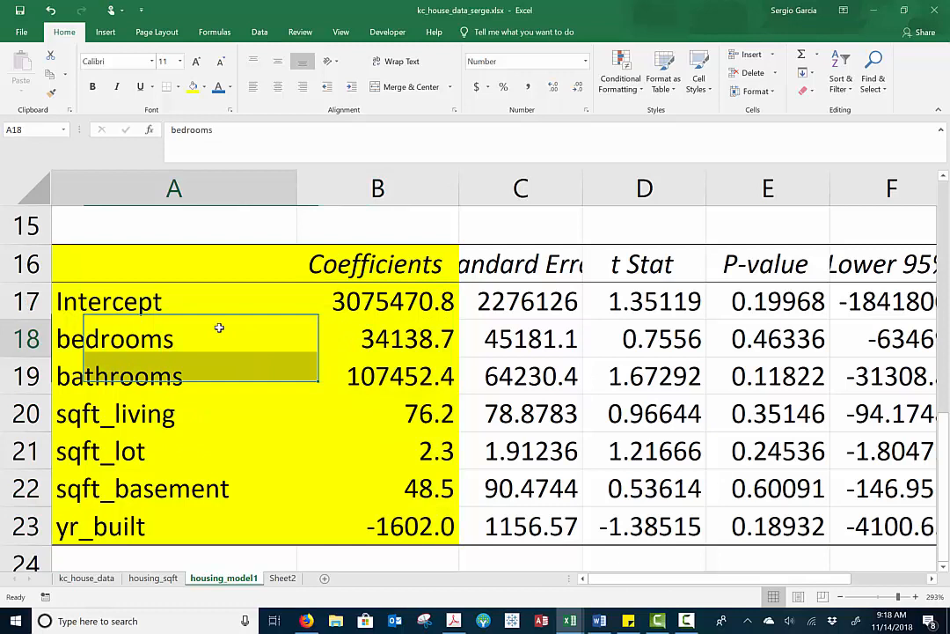
{"action": "left_click", "coordinate": [349, 342]}
{"action": "mouse_move", "coordinate": [349, 343]}
{"action": "left_mouse_down"}
{"action": "mouse_move", "coordinate": [275, 345]}
{"action": "mouse_move", "coordinate": [360, 343]}
{"action": "left_mouse_up"}
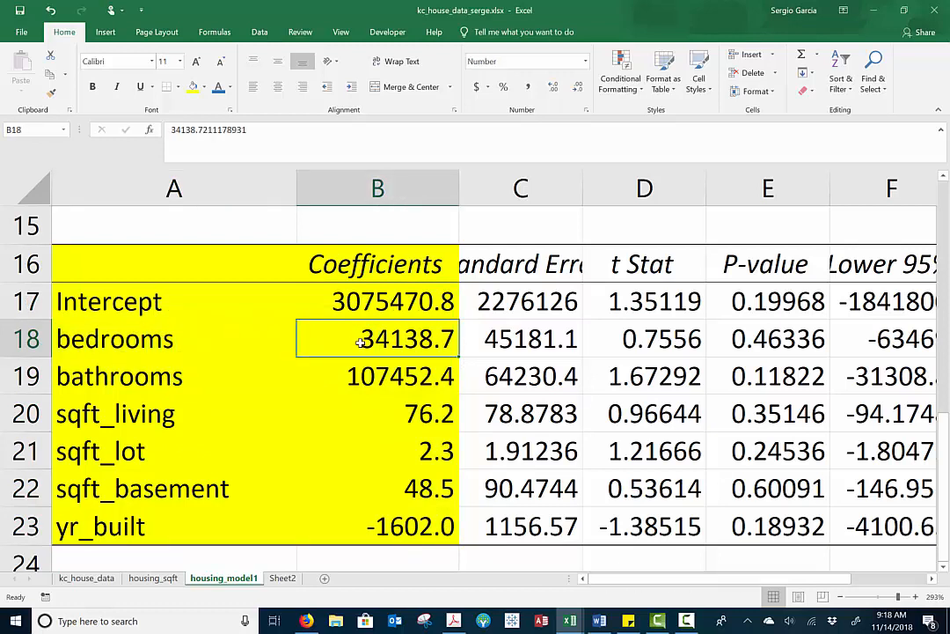
{"action": "left_click", "coordinate": [374, 361]}
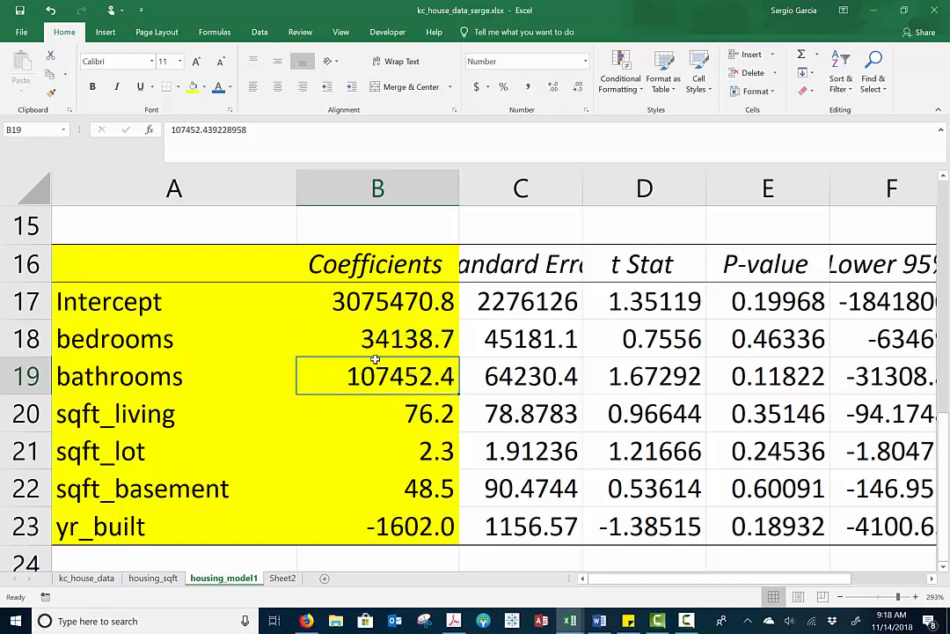
{"action": "left_click", "coordinate": [380, 339]}
{"action": "left_click", "coordinate": [380, 377]}
{"action": "left_click", "coordinate": [383, 345]}
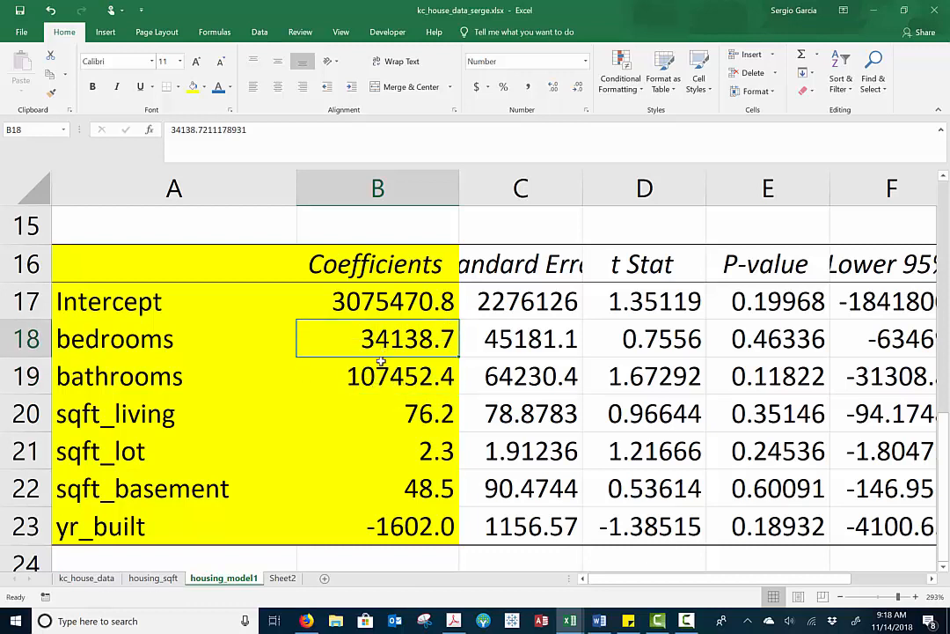
Go through the remaining coefficients one by one, from bathrooms in B19 down to yr_built in B23
{"action": "left_click", "coordinate": [364, 378]}
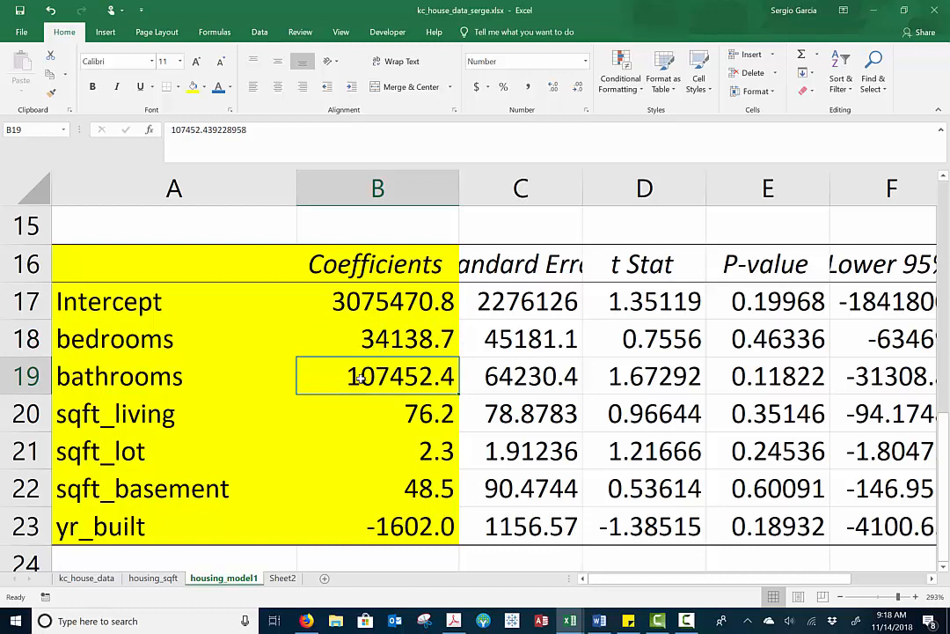
{"action": "left_click", "coordinate": [361, 414]}
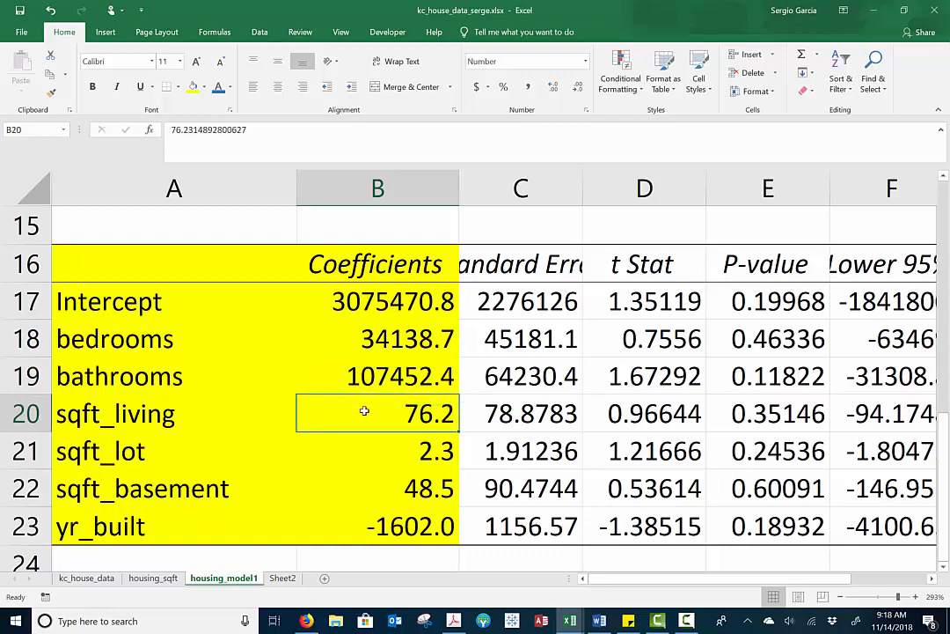
{"action": "left_click", "coordinate": [367, 440]}
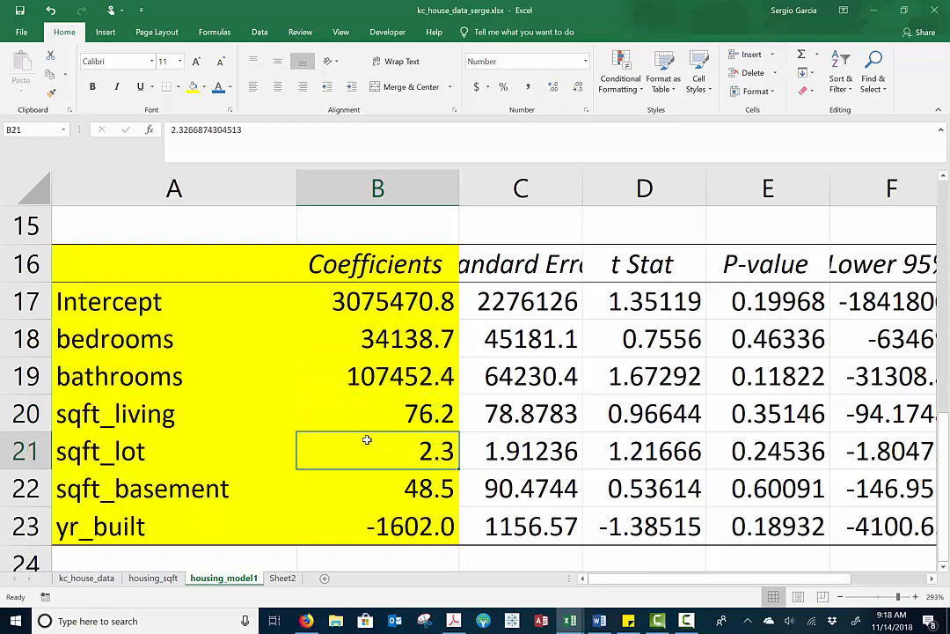
{"action": "left_click", "coordinate": [367, 483]}
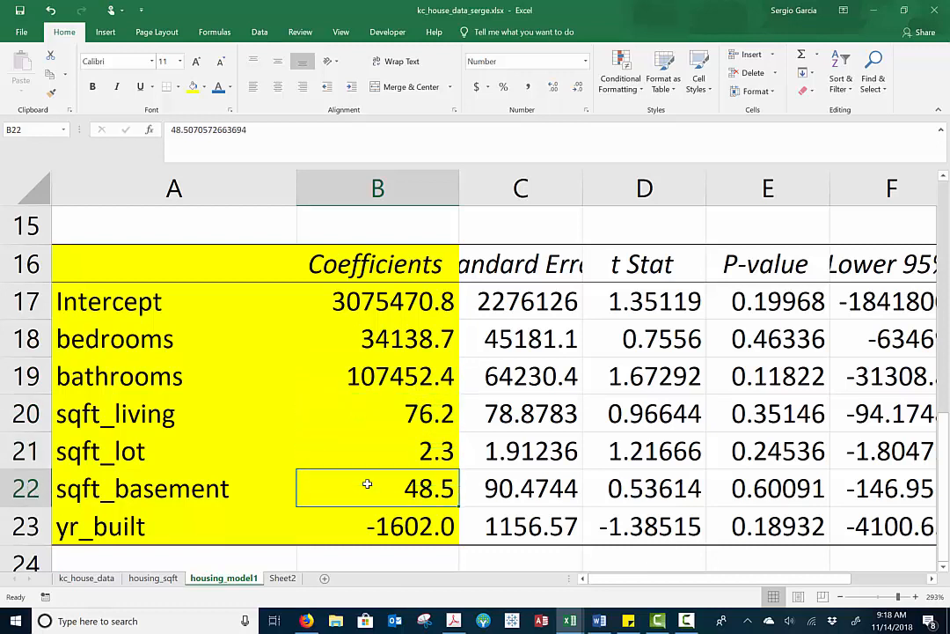
{"action": "left_click", "coordinate": [361, 524]}
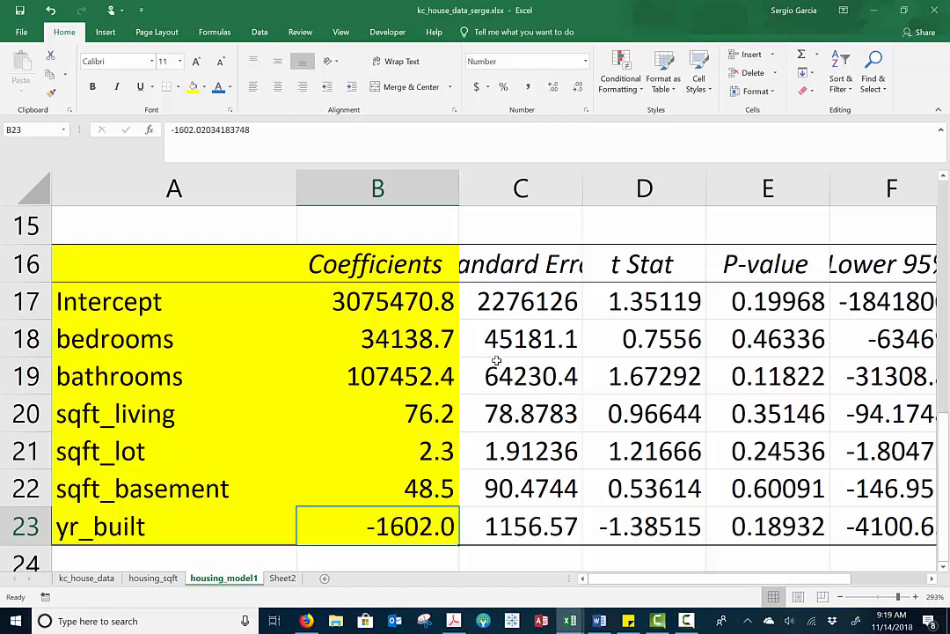
Revisit the Intercept, bedrooms and yr_built coefficients in B17, B18 and B23 to interpret the price equation
{"action": "left_click", "coordinate": [430, 365]}
{"action": "left_click", "coordinate": [398, 531]}
{"action": "left_click", "coordinate": [440, 294]}
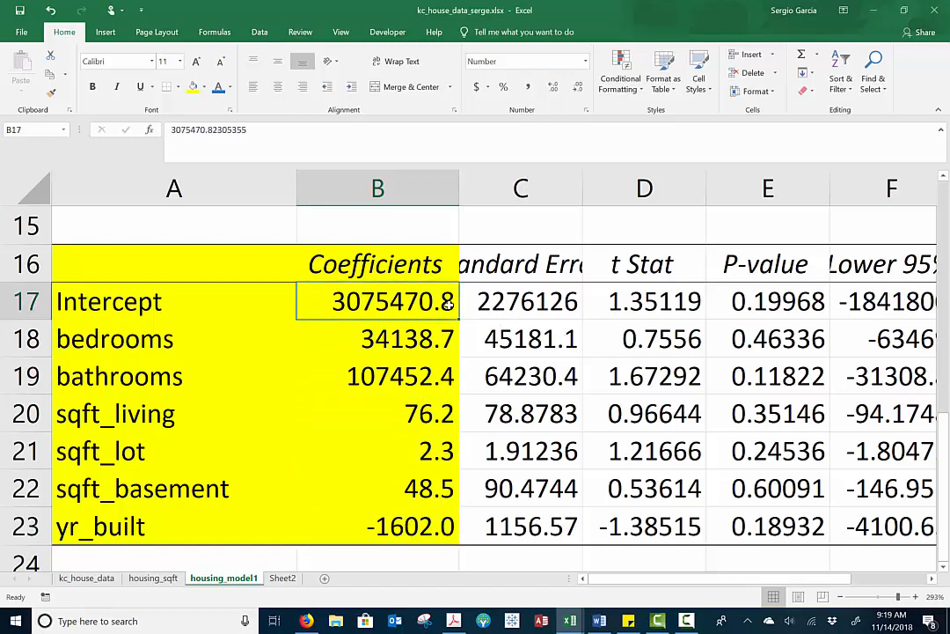
{"action": "left_click", "coordinate": [414, 348]}
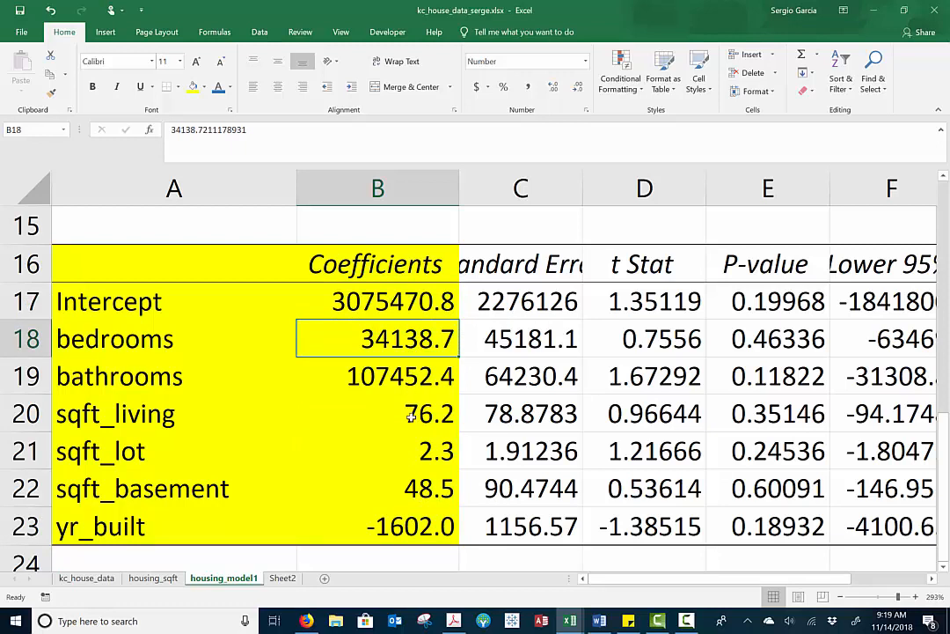
{"action": "left_click", "coordinate": [376, 532]}
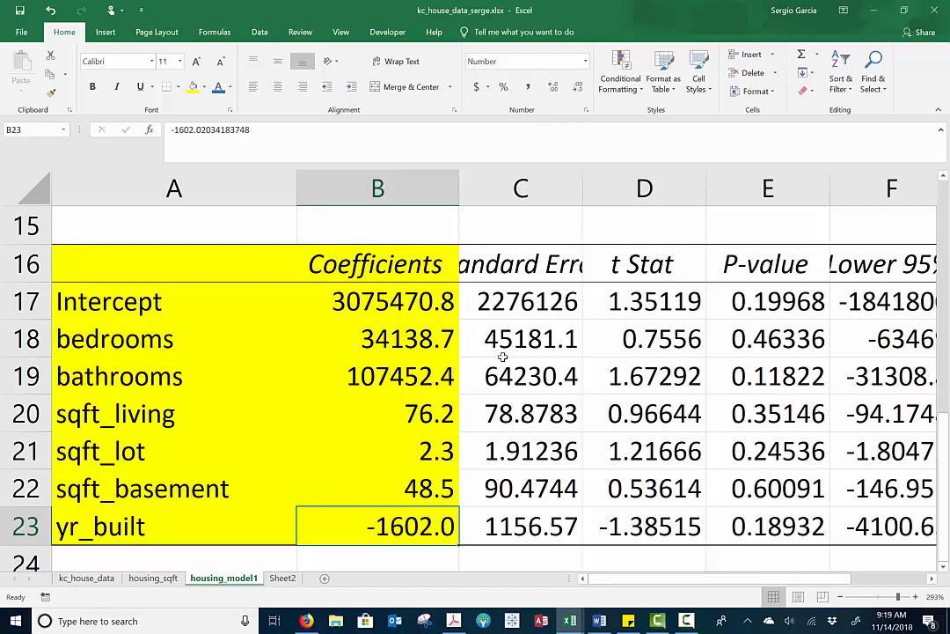
Format the P-values in E17:E23 in comma style with three decimal places
{"action": "left_click", "coordinate": [779, 339]}
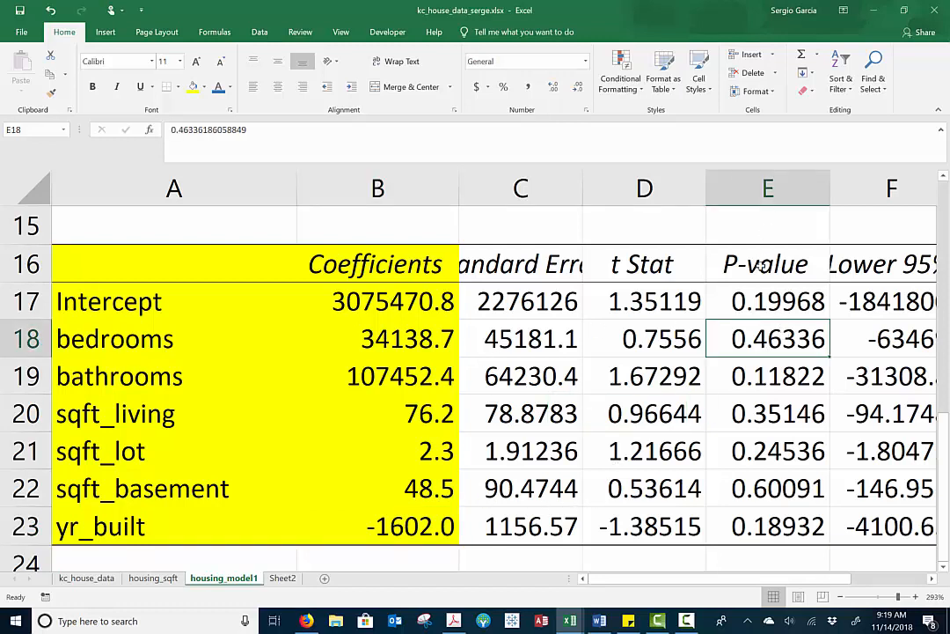
{"action": "left_click", "coordinate": [763, 313]}
{"action": "left_click_drag", "start_coordinate": [764, 317], "coordinate": [766, 528]}
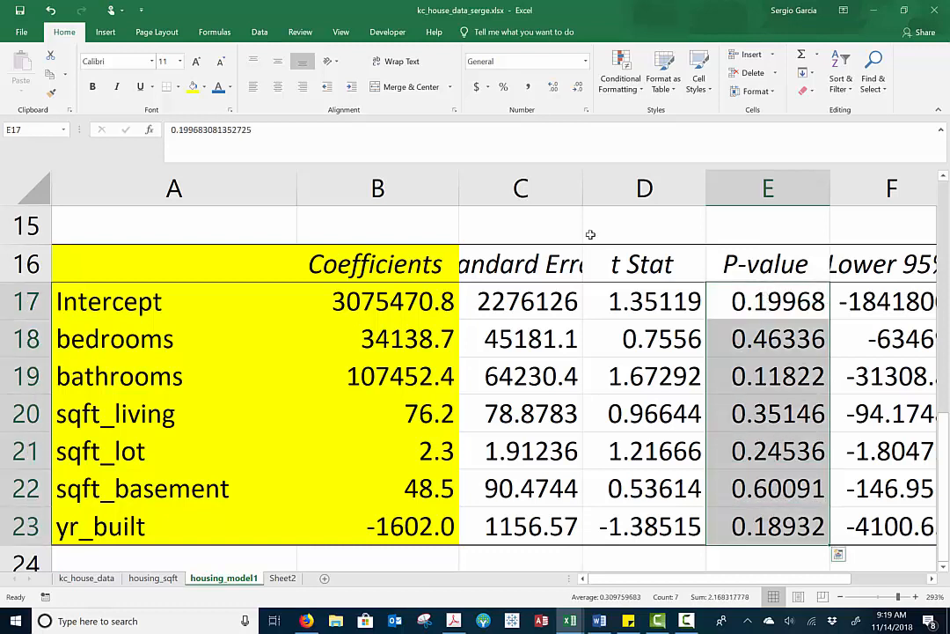
{"action": "left_click", "coordinate": [530, 93]}
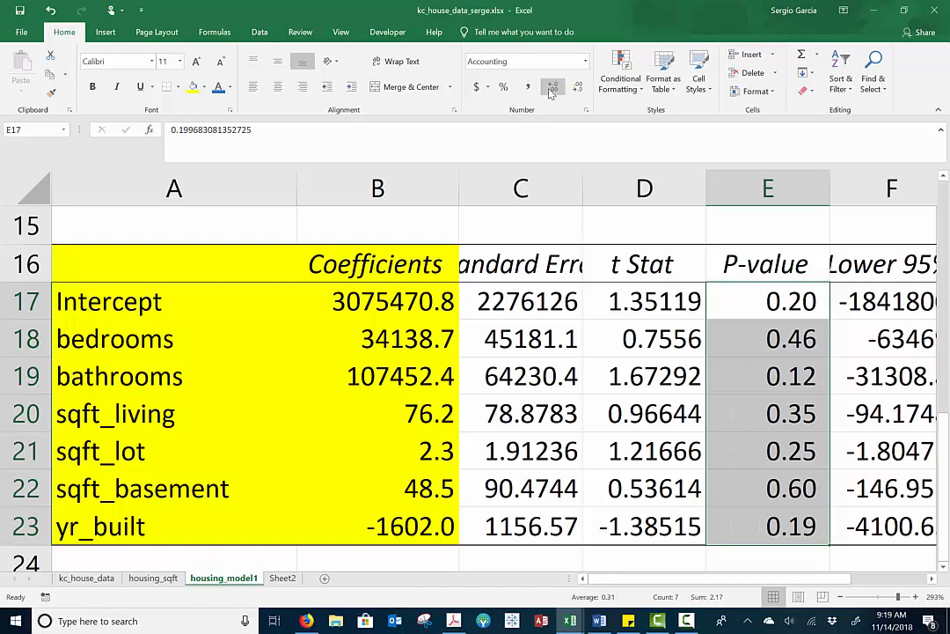
{"action": "left_click", "coordinate": [553, 86]}
Go through the P-values in column E from the Intercept downward, ending on the sqft_basement row
{"action": "left_click", "coordinate": [768, 342]}
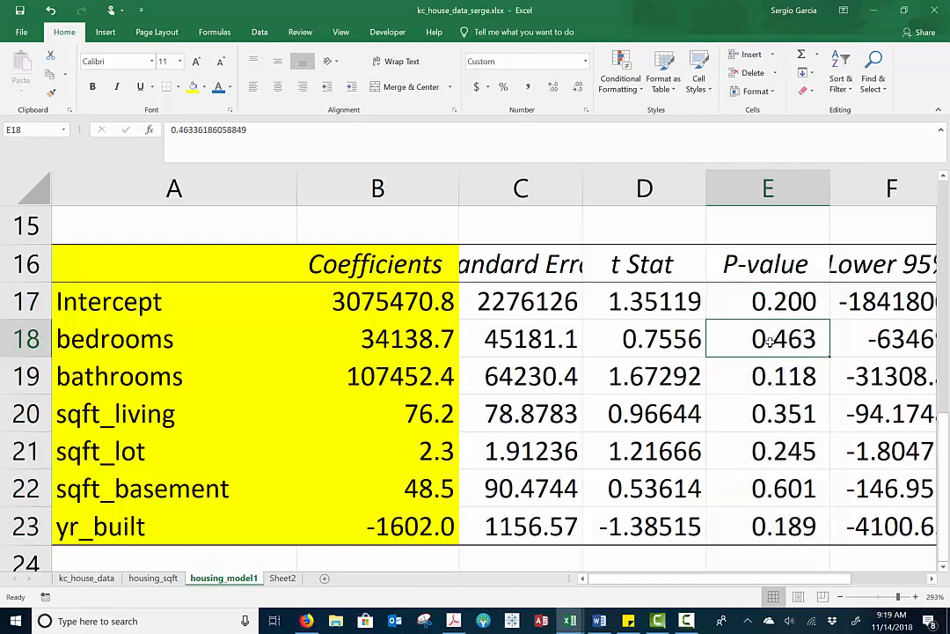
{"action": "left_click", "coordinate": [792, 305]}
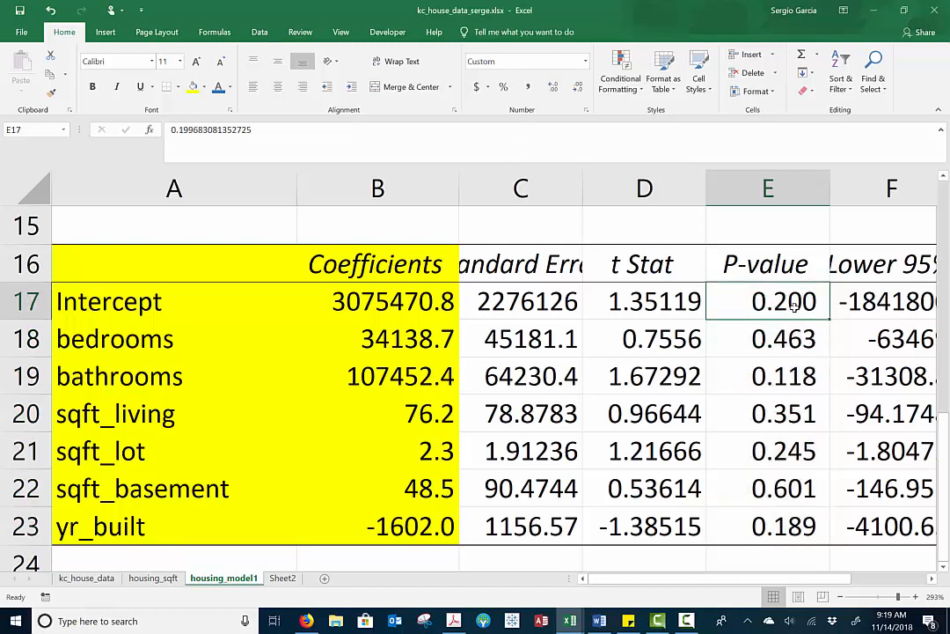
{"action": "key", "text": "Down"}
{"action": "key", "text": "Down"}
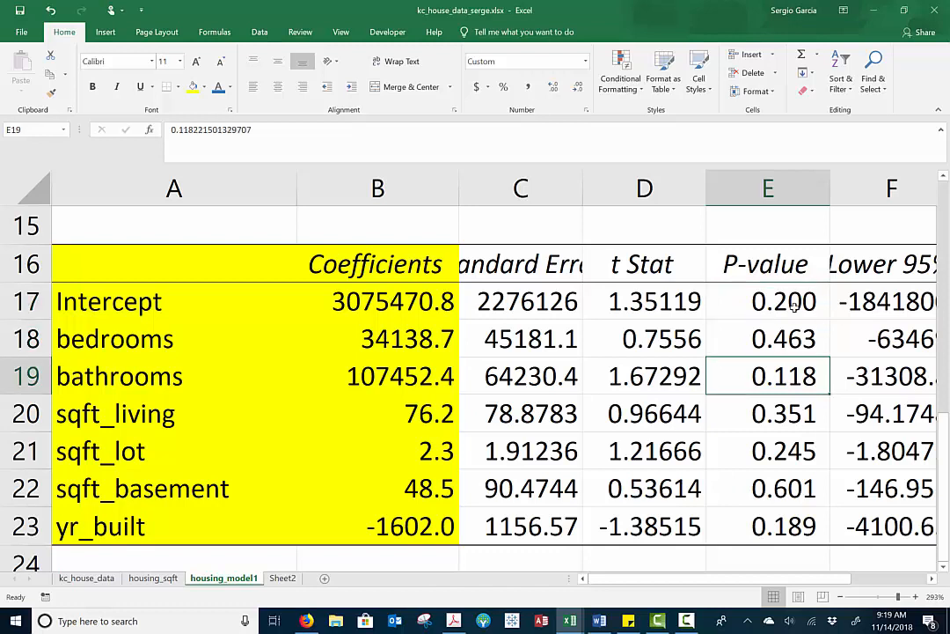
{"action": "key", "text": "Down"}
{"action": "key", "text": "Down"}
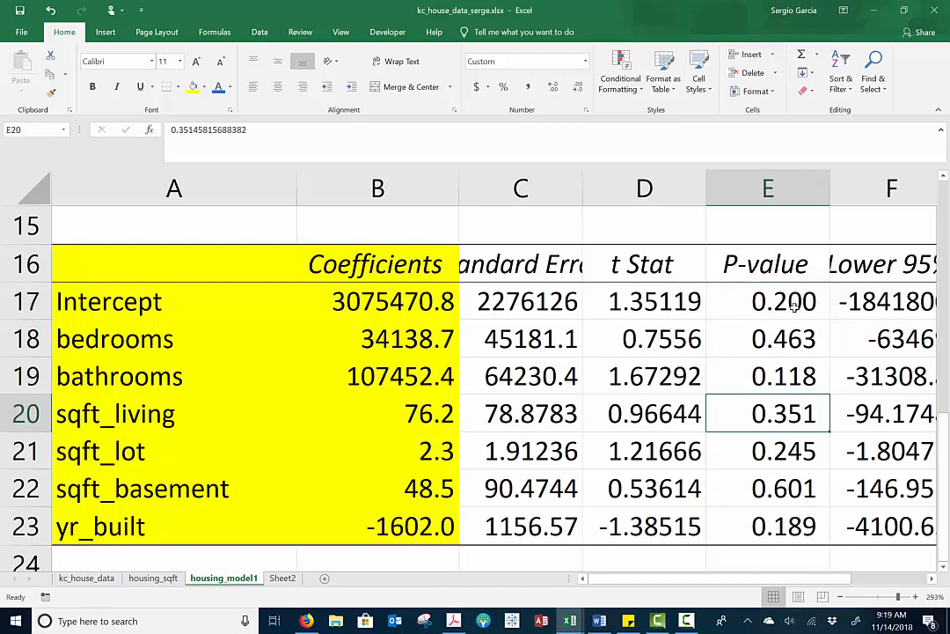
{"action": "key", "text": "Down"}
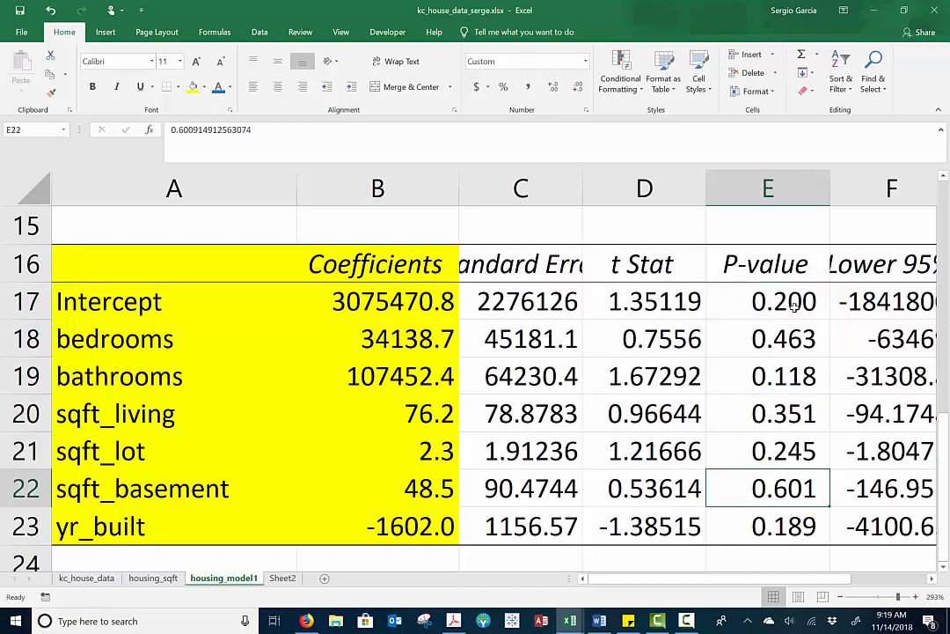
{"action": "key", "text": "Down"}
{"action": "key", "text": "Up"}
{"action": "left_click", "coordinate": [15, 488]}
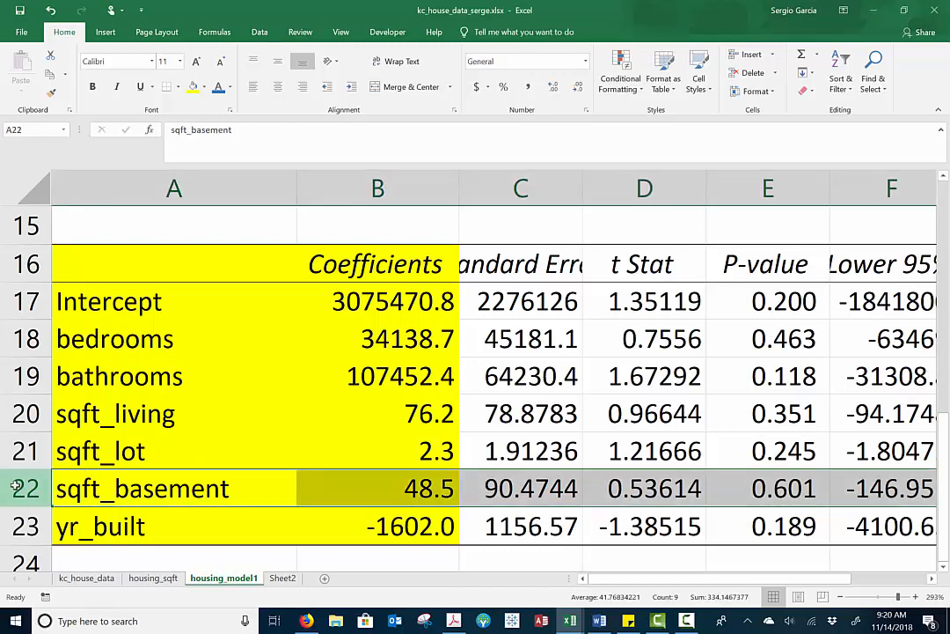
Add a new worksheet after housing_model1 and name it "final table"
{"action": "left_click", "coordinate": [325, 578]}
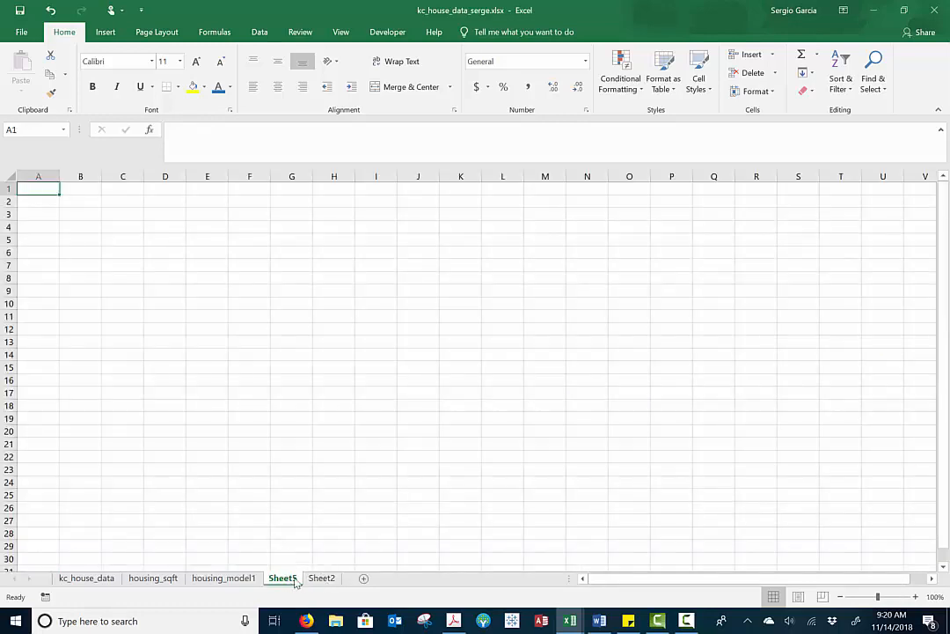
{"action": "left_click", "coordinate": [322, 578]}
{"action": "left_click", "coordinate": [283, 578]}
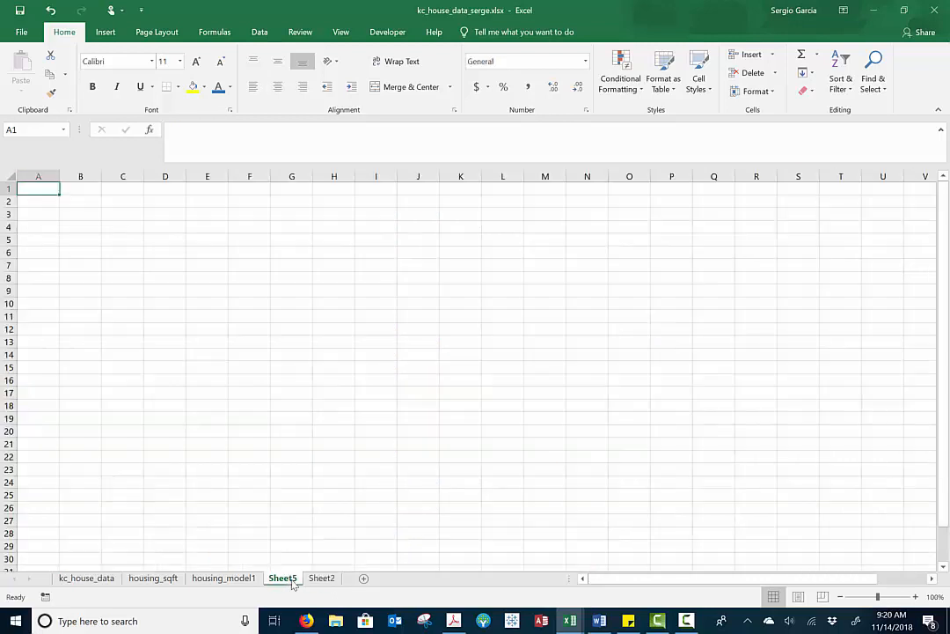
{"action": "double_click", "coordinate": [284, 578]}
{"action": "type", "text": "final Table"}
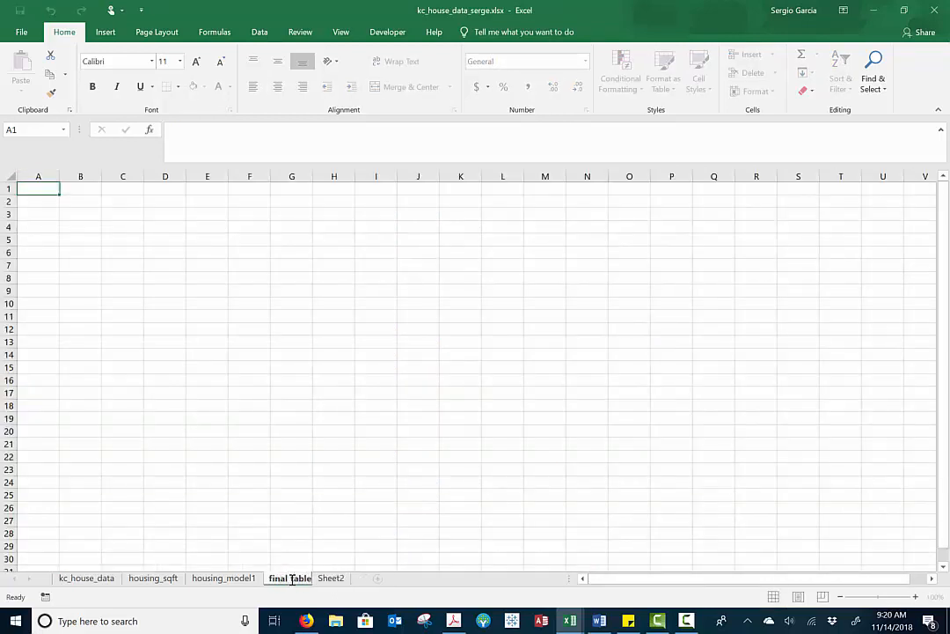
{"action": "key", "text": "Return"}
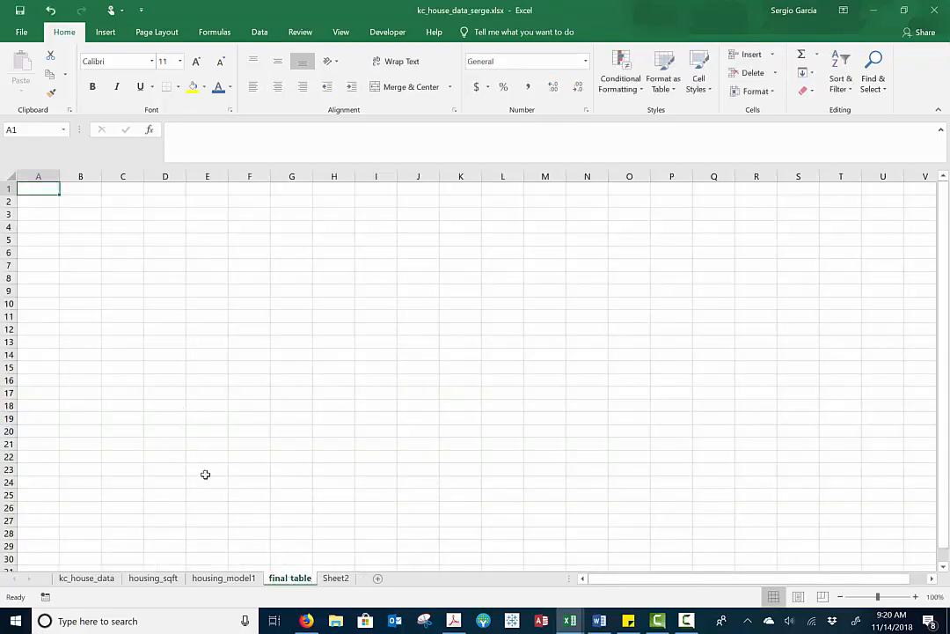
Copy the variable names and coefficients in A17:B23 of housing_model1 to cell A1 of the final table sheet
{"action": "left_click", "coordinate": [209, 583]}
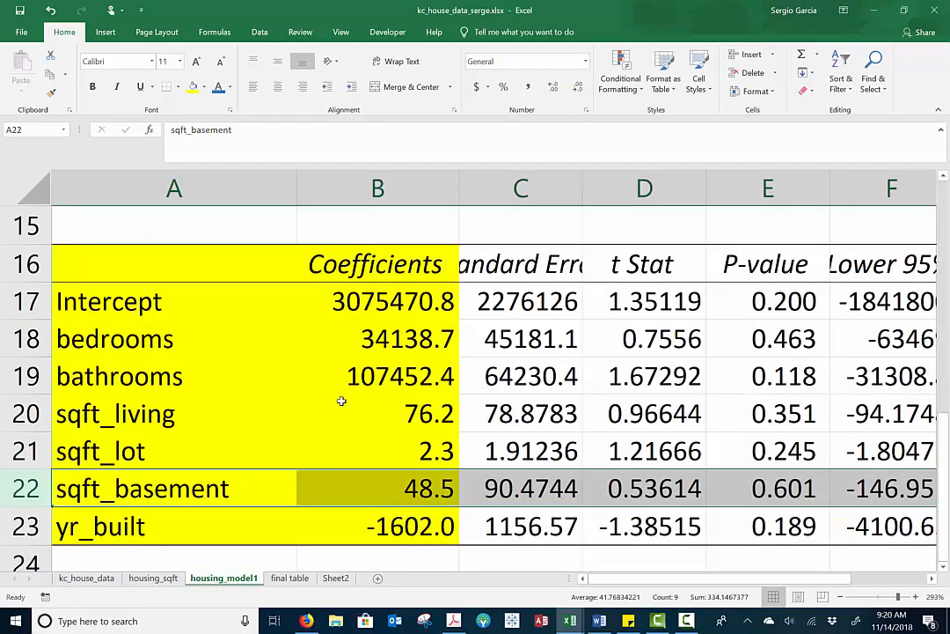
{"action": "left_click_drag", "start_coordinate": [166, 306], "coordinate": [420, 519]}
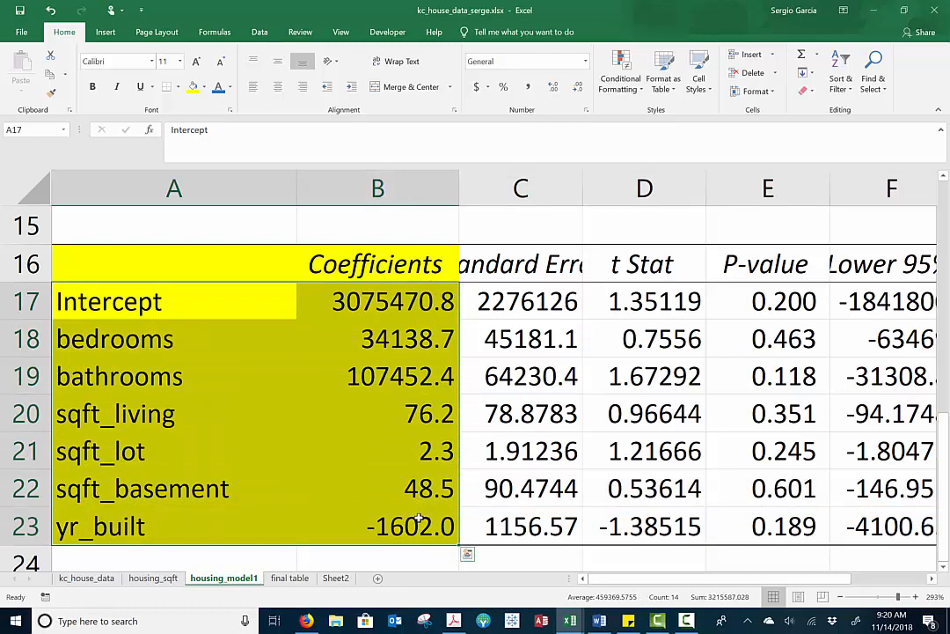
{"action": "key", "text": "ctrl+c"}
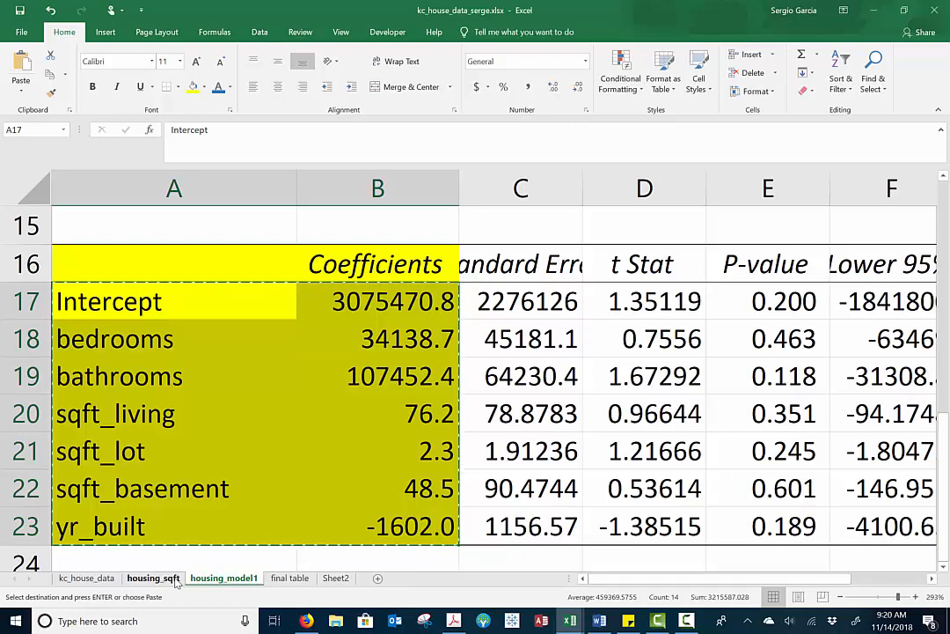
{"action": "left_click", "coordinate": [289, 578]}
{"action": "left_click", "coordinate": [137, 304]}
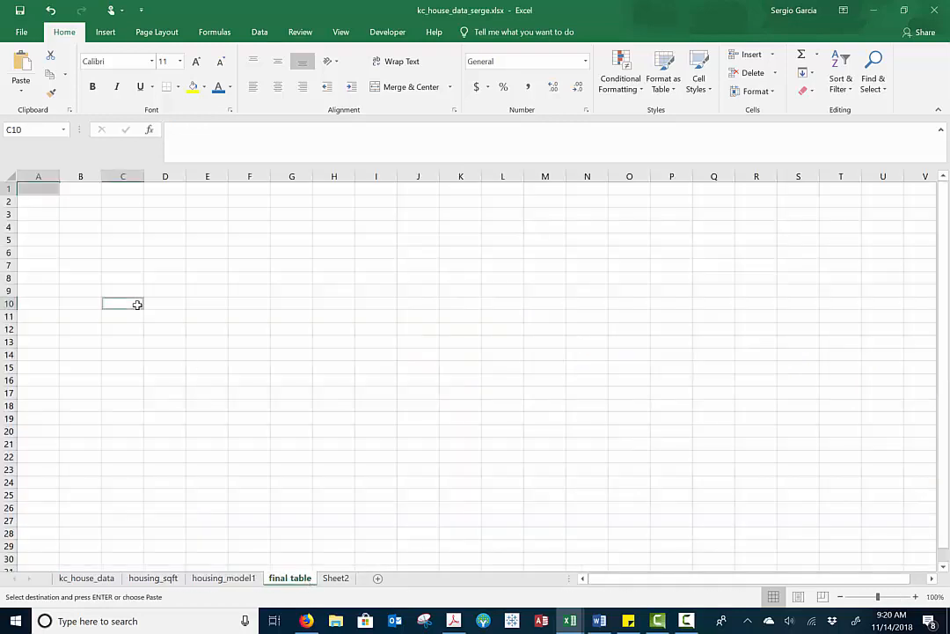
{"action": "left_click", "coordinate": [53, 189]}
{"action": "key", "text": "ctrl+v"}
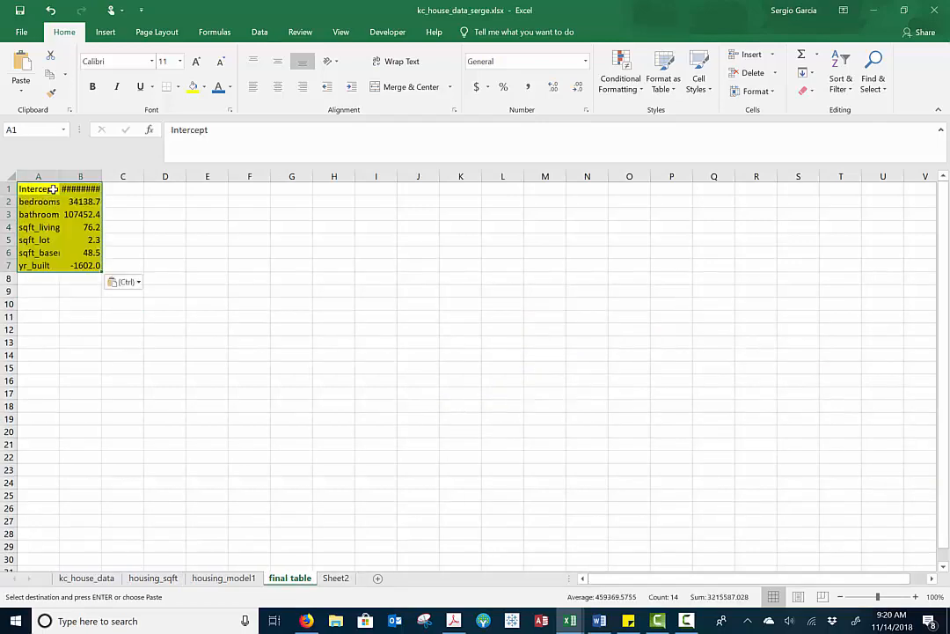
Insert a blank row above the Intercept row in the final table sheet
{"action": "scroll", "coordinate": [63, 221], "scroll_direction": "up", "scroll_amount": 5}
{"action": "scroll", "coordinate": [62, 221], "scroll_direction": "up", "scroll_amount": 5}
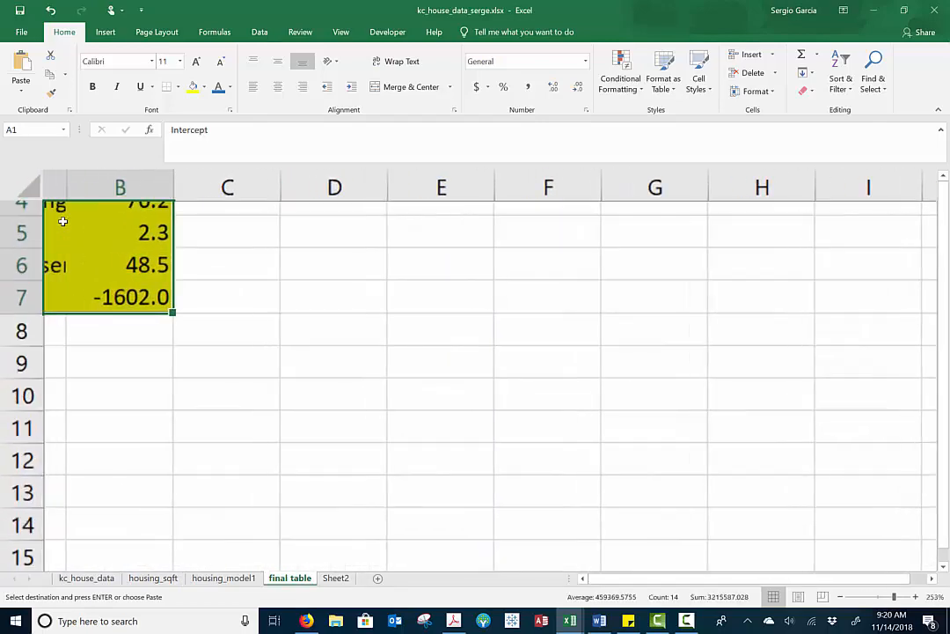
{"action": "scroll", "coordinate": [63, 221], "scroll_direction": "up", "scroll_amount": 3}
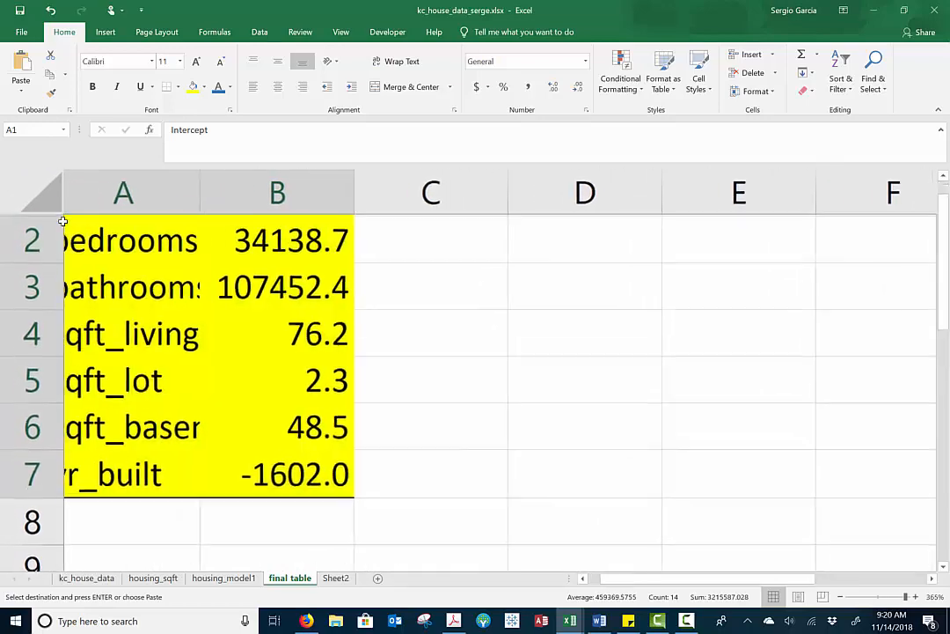
{"action": "scroll", "coordinate": [29, 176], "scroll_direction": "down", "scroll_amount": 5}
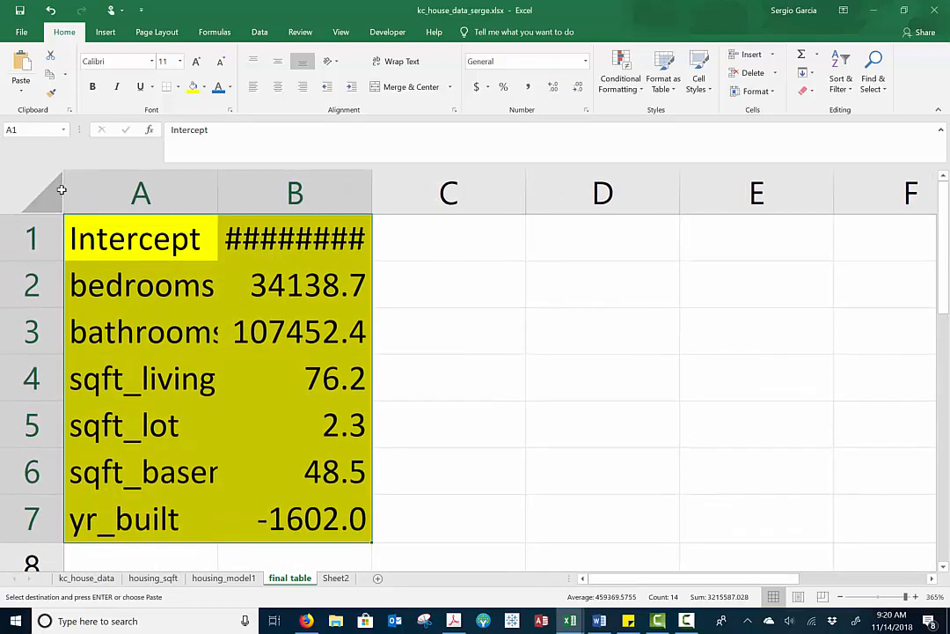
{"action": "left_click", "coordinate": [21, 219]}
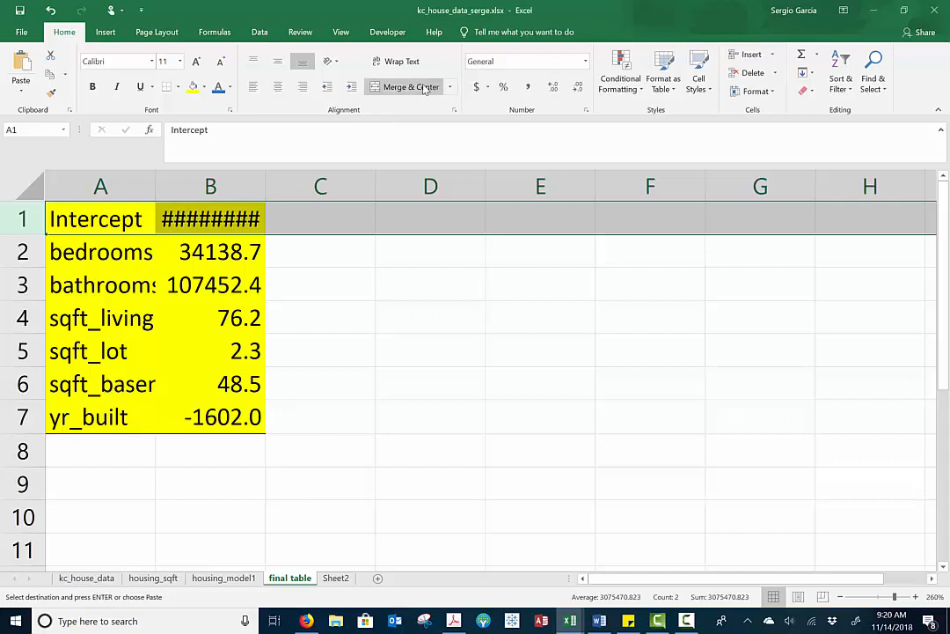
{"action": "key", "text": "Escape"}
{"action": "left_click", "coordinate": [753, 56]}
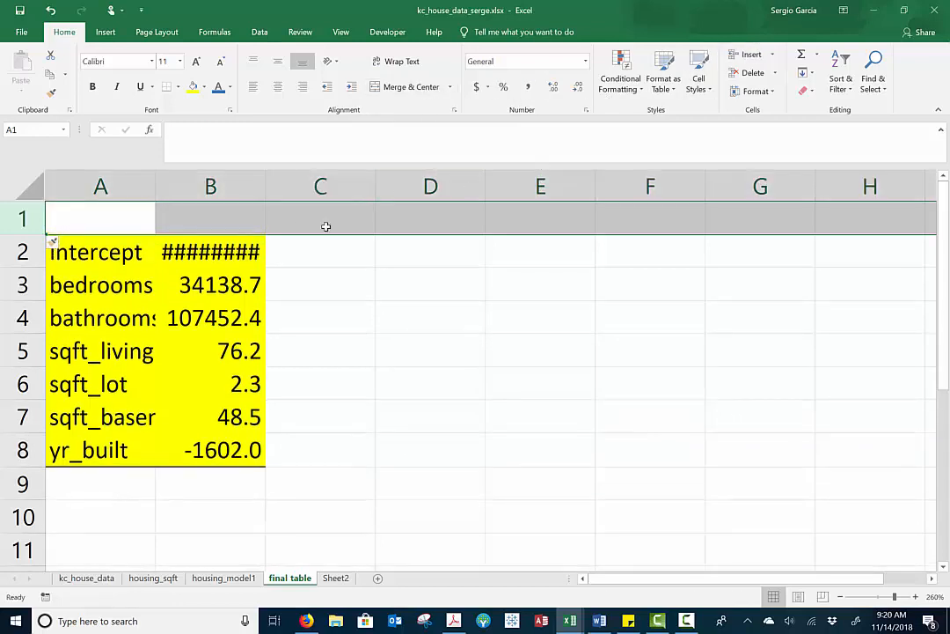
Try to enter the model label (1) in cell B1
{"action": "left_click", "coordinate": [250, 222]}
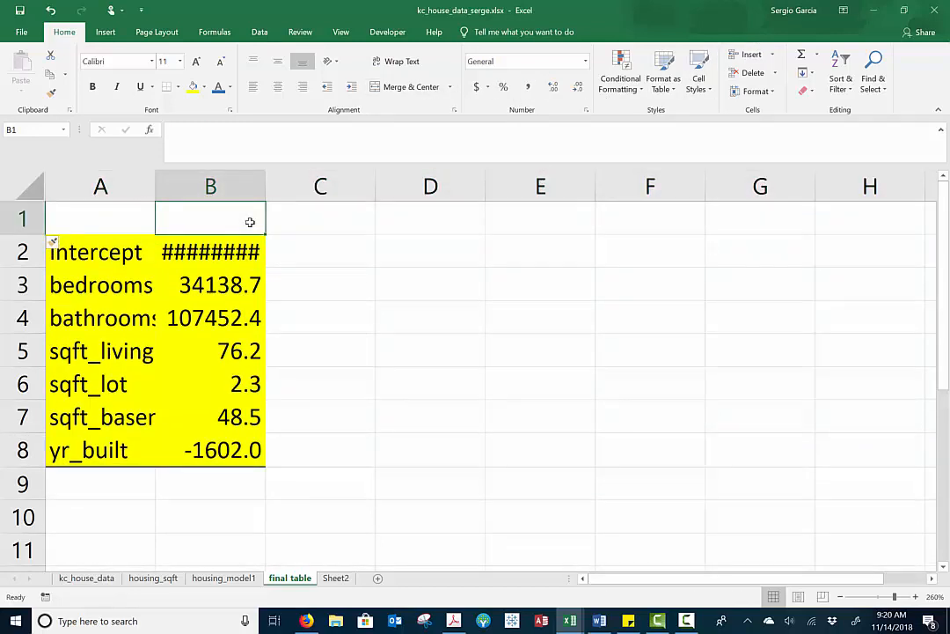
{"action": "type", "text": "(1)"}
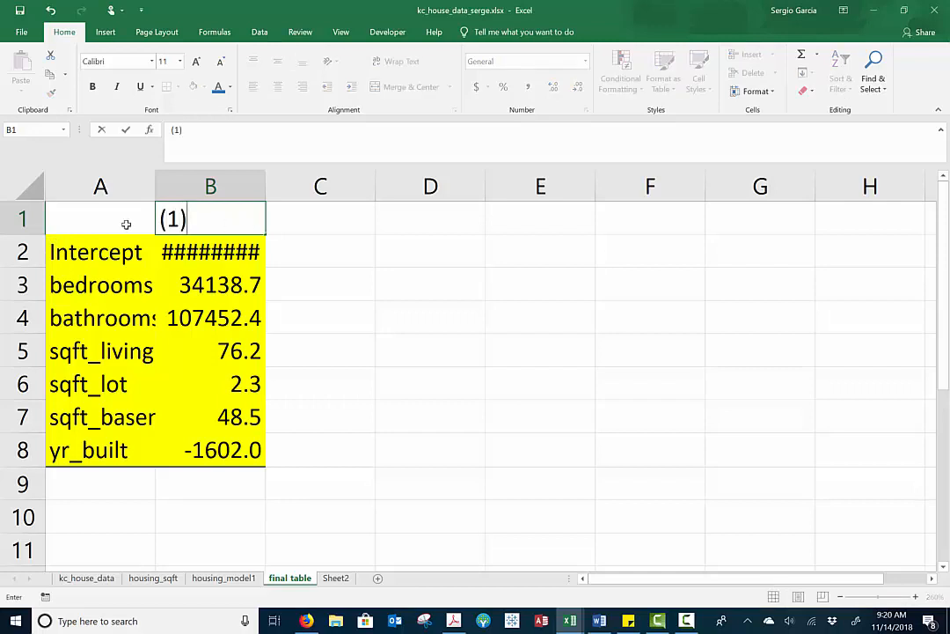
{"action": "key", "text": "Return"}
Format row 1 as Text and enter (1) in B1 as the coefficient column's header
{"action": "left_click", "coordinate": [36, 219]}
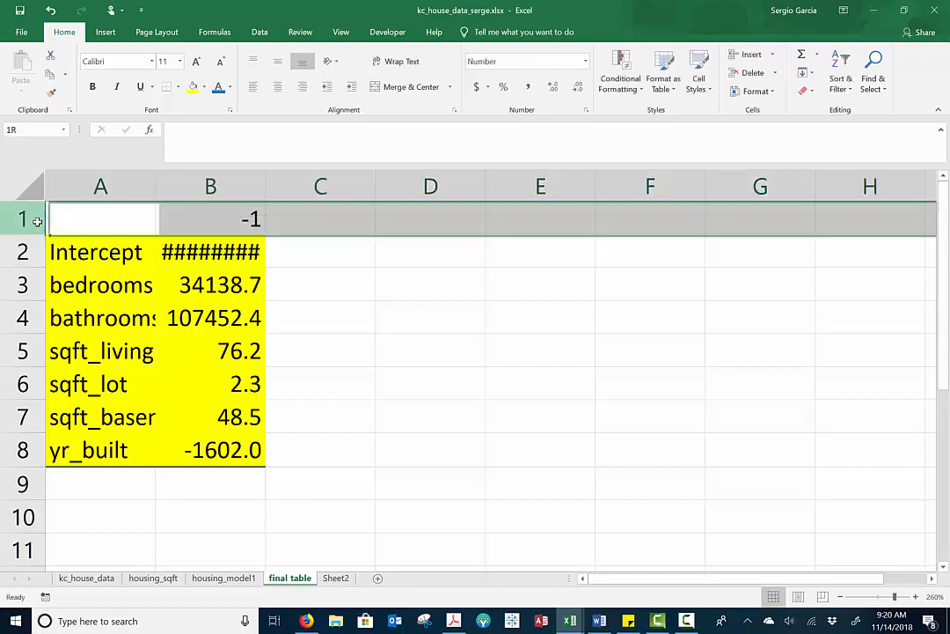
{"action": "left_click", "coordinate": [585, 61]}
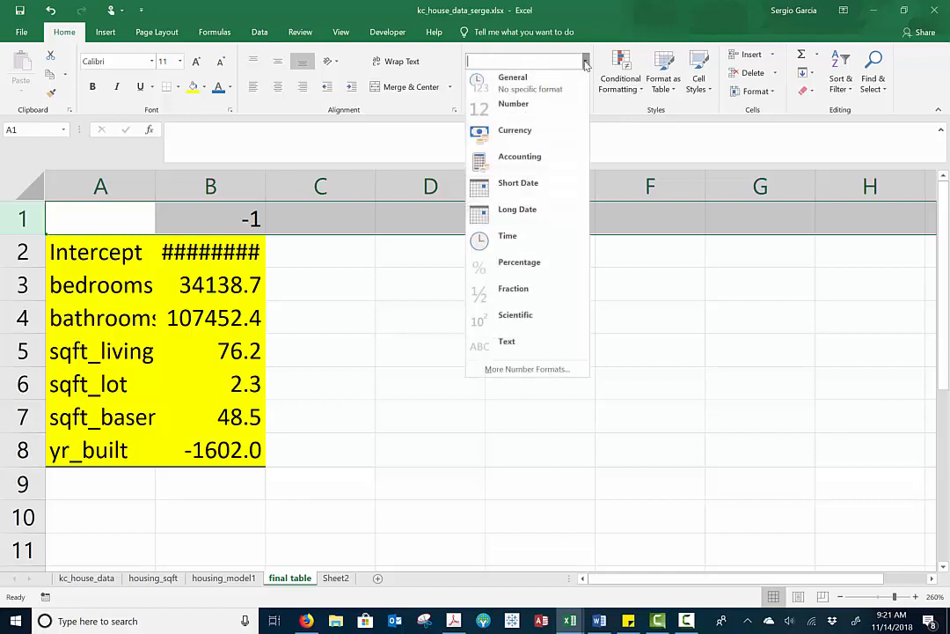
{"action": "left_click", "coordinate": [528, 342]}
{"action": "left_click", "coordinate": [227, 216]}
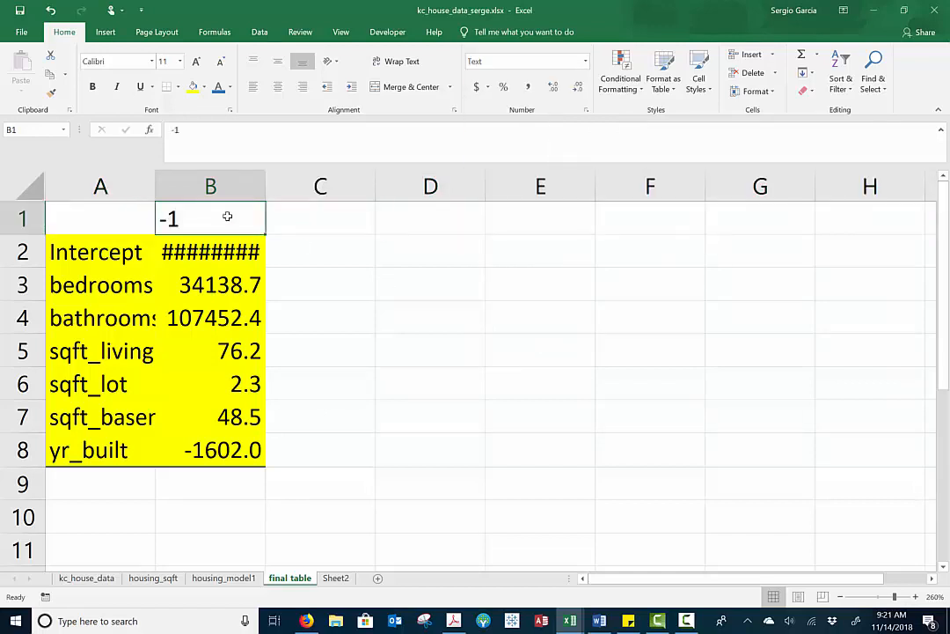
{"action": "type", "text": "(1)"}
{"action": "key", "text": "Return"}
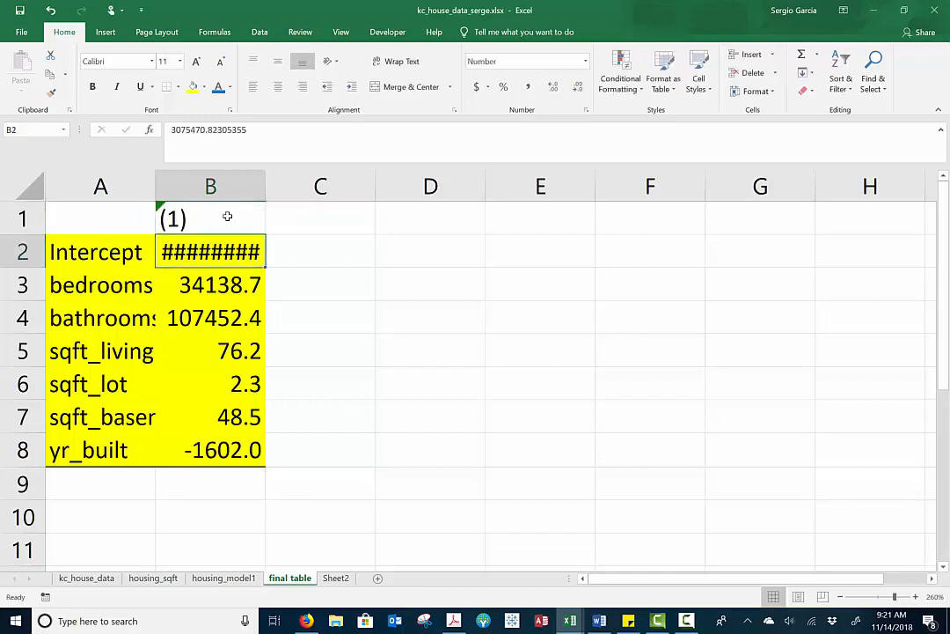
Center the contents of row 1 and autofit the width of column B
{"action": "left_click", "coordinate": [35, 219]}
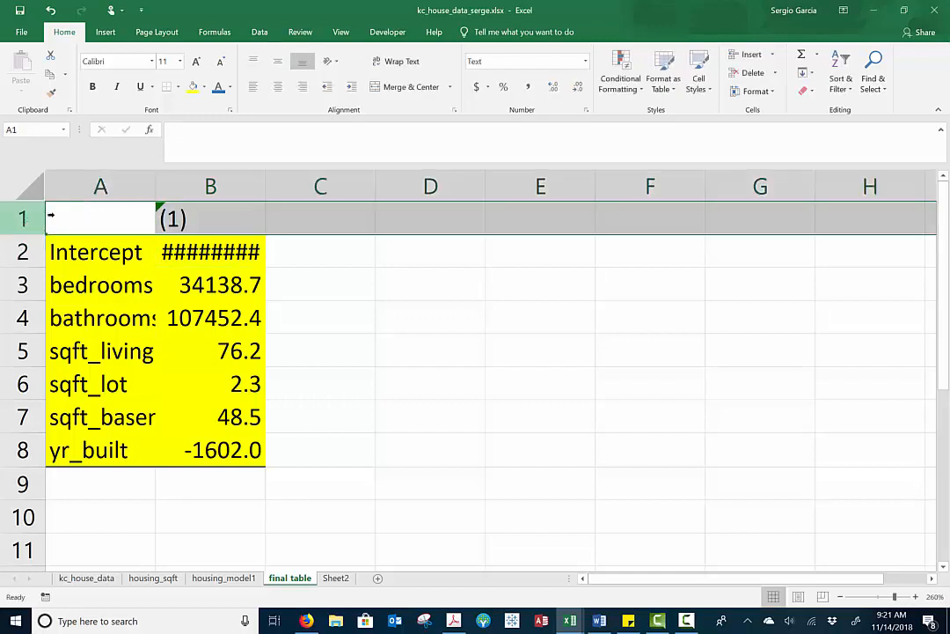
{"action": "left_click", "coordinate": [278, 88]}
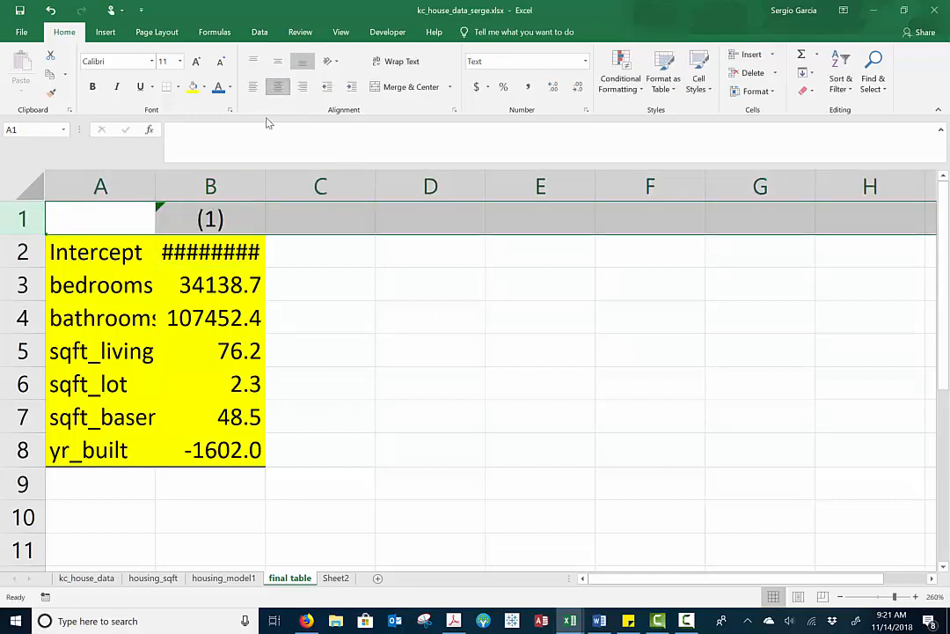
{"action": "left_click", "coordinate": [224, 224]}
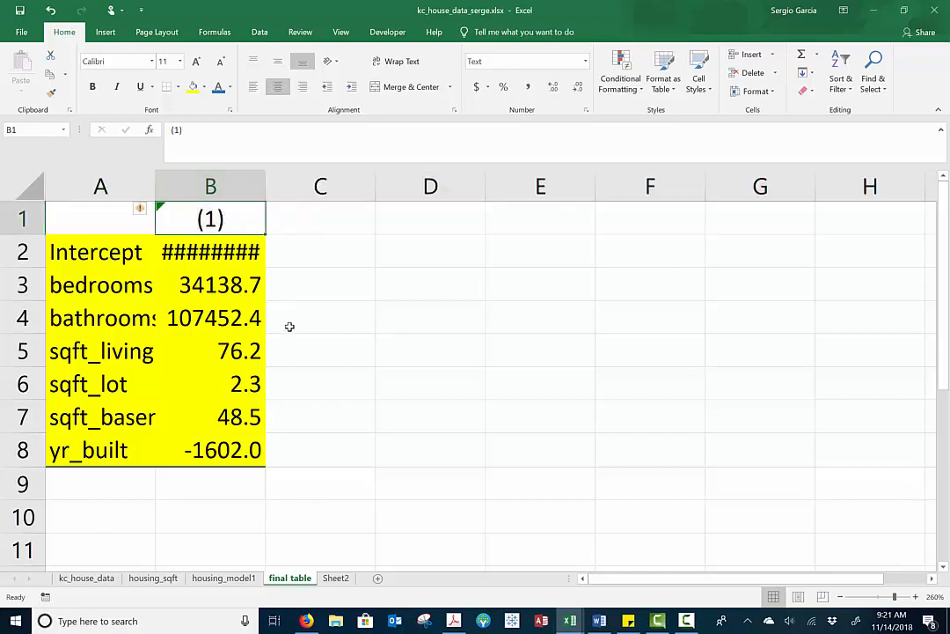
{"action": "double_click", "coordinate": [265, 188]}
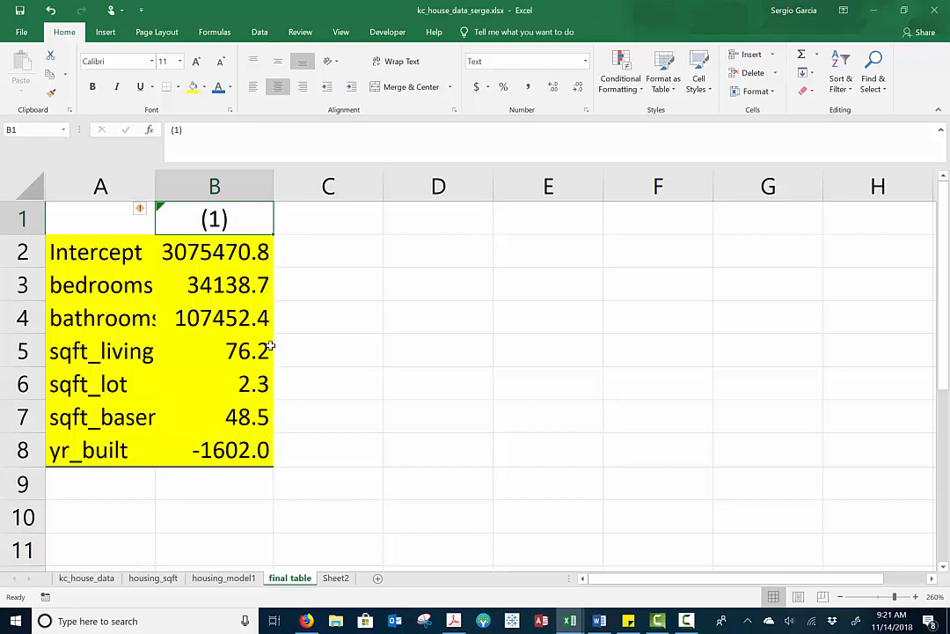
Review the P-values in E17:E23 of housing_model1, and view the source data on Sheet2
{"action": "left_click", "coordinate": [223, 578]}
{"action": "left_click_drag", "start_coordinate": [755, 304], "coordinate": [753, 524]}
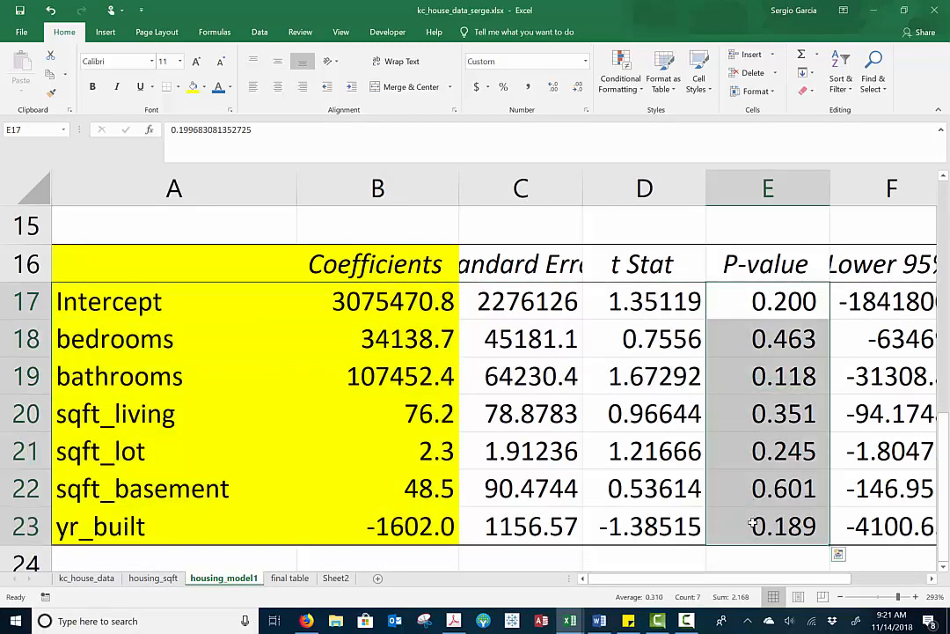
{"action": "left_click", "coordinate": [336, 577]}
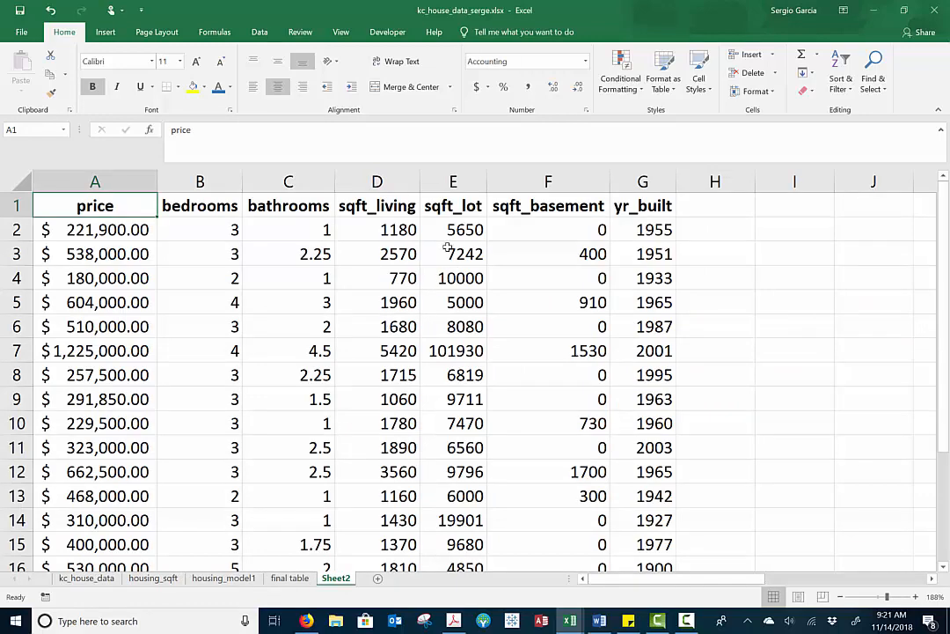
Check the P-values in housing_model1 and delete the sqft_basement column from Sheet2
{"action": "left_click", "coordinate": [227, 579]}
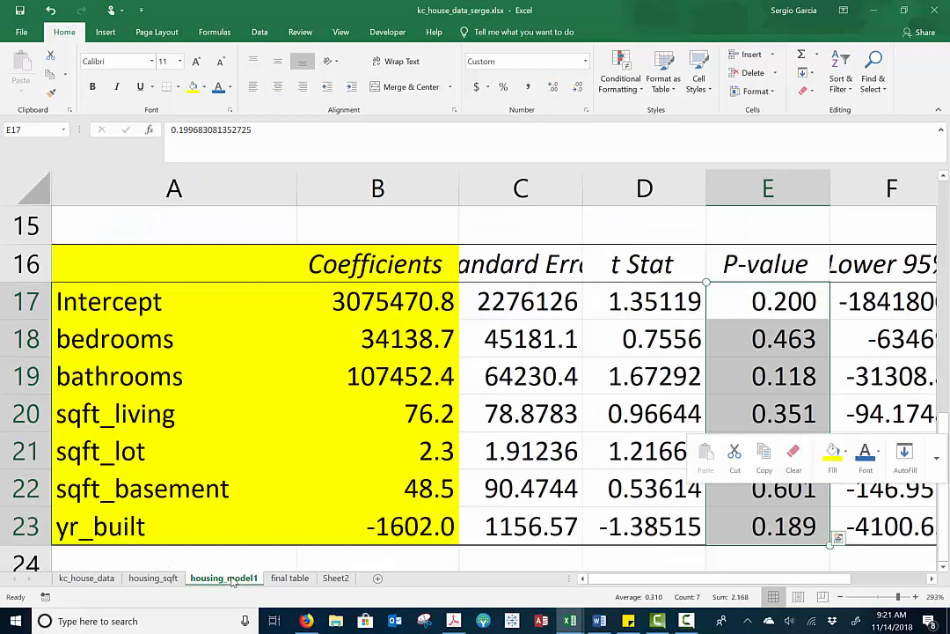
{"action": "left_click", "coordinate": [335, 577]}
{"action": "left_click", "coordinate": [528, 182]}
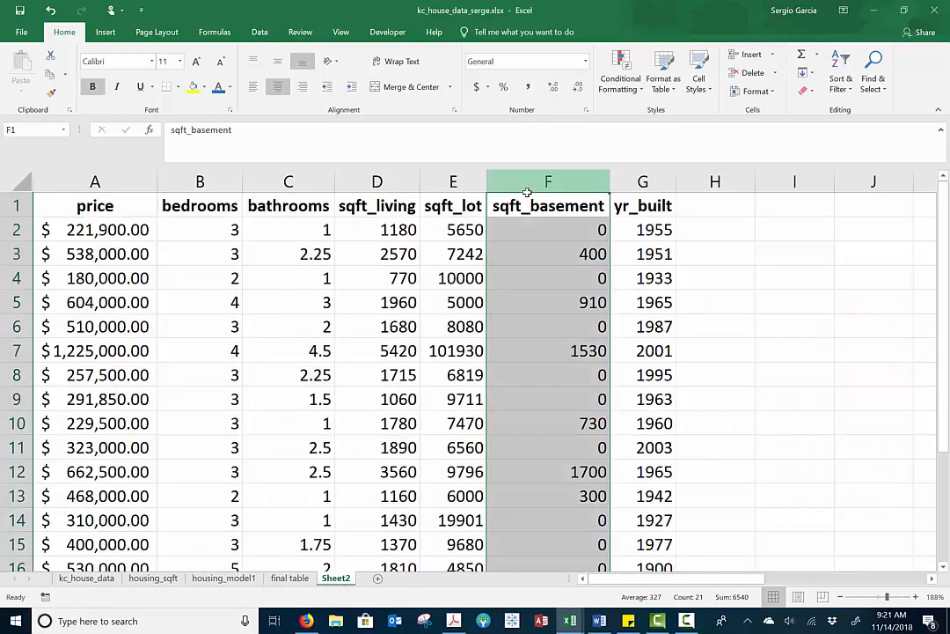
{"action": "right_click", "coordinate": [528, 229]}
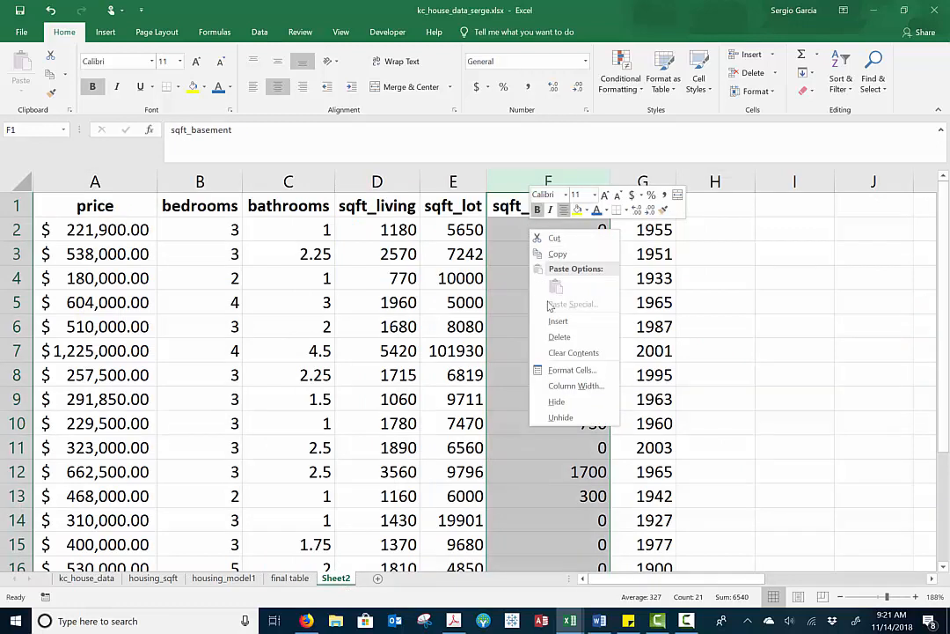
{"action": "left_click", "coordinate": [555, 336]}
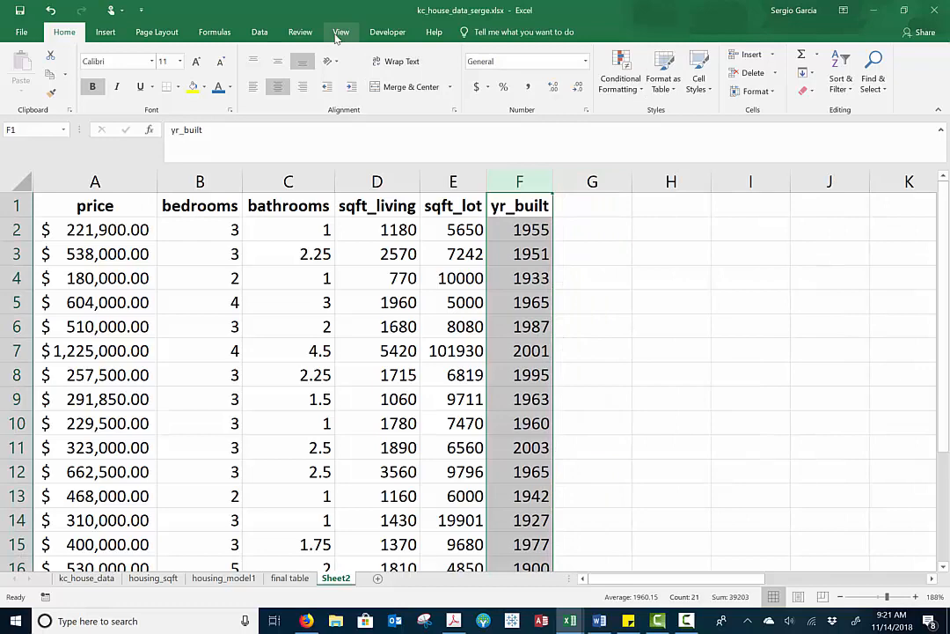
Open the Regression data analysis tool for the Sheet2 data and edit the column reference ending the Input X Range
{"action": "left_click", "coordinate": [259, 32]}
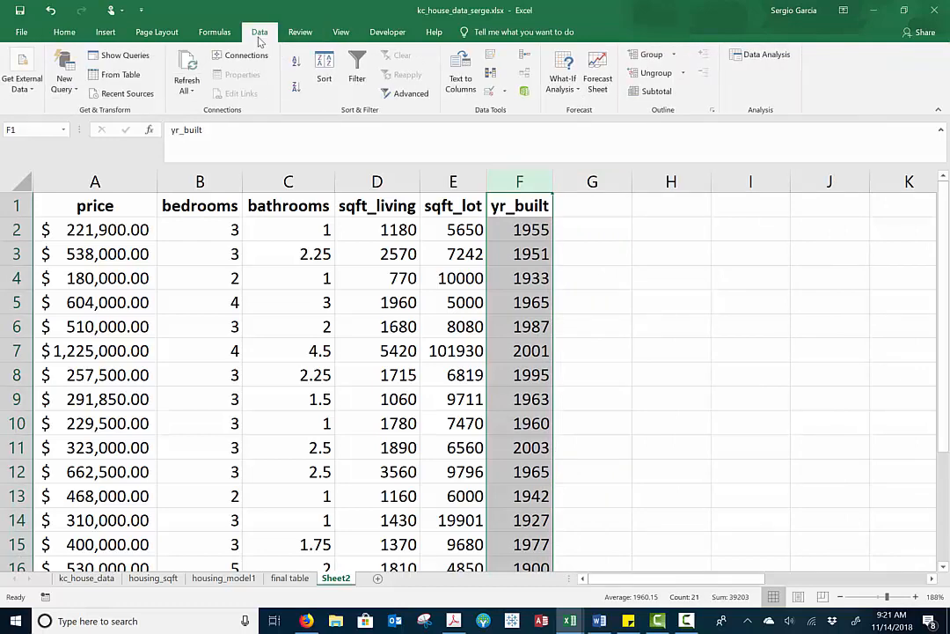
{"action": "left_click", "coordinate": [776, 60]}
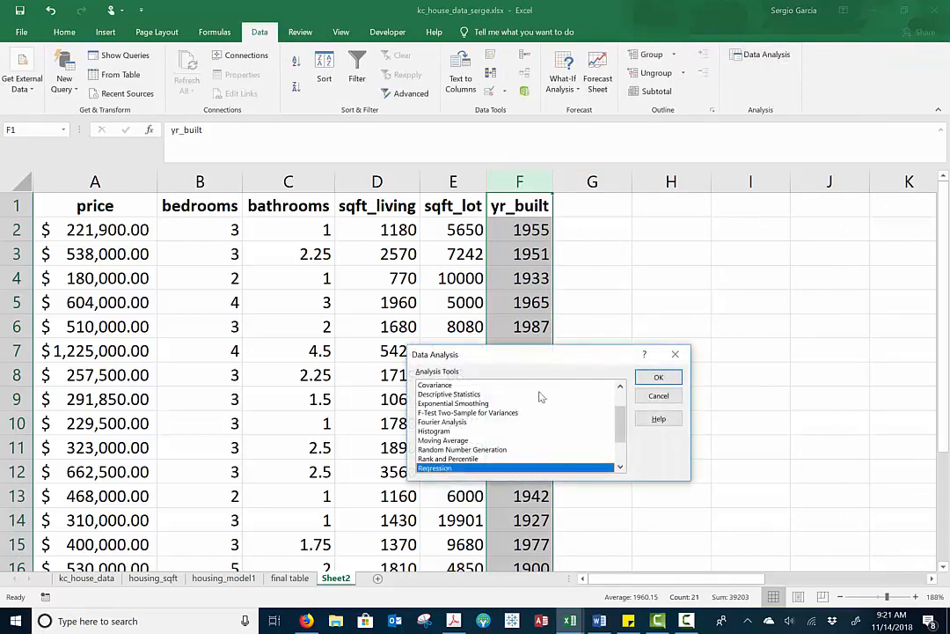
{"action": "left_click", "coordinate": [658, 377]}
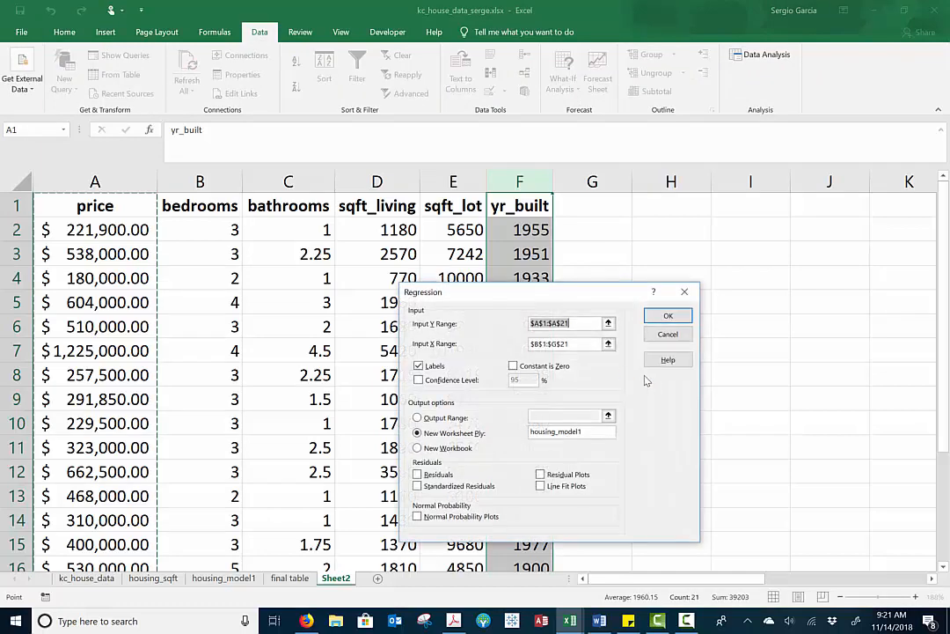
{"action": "left_click", "coordinate": [569, 343]}
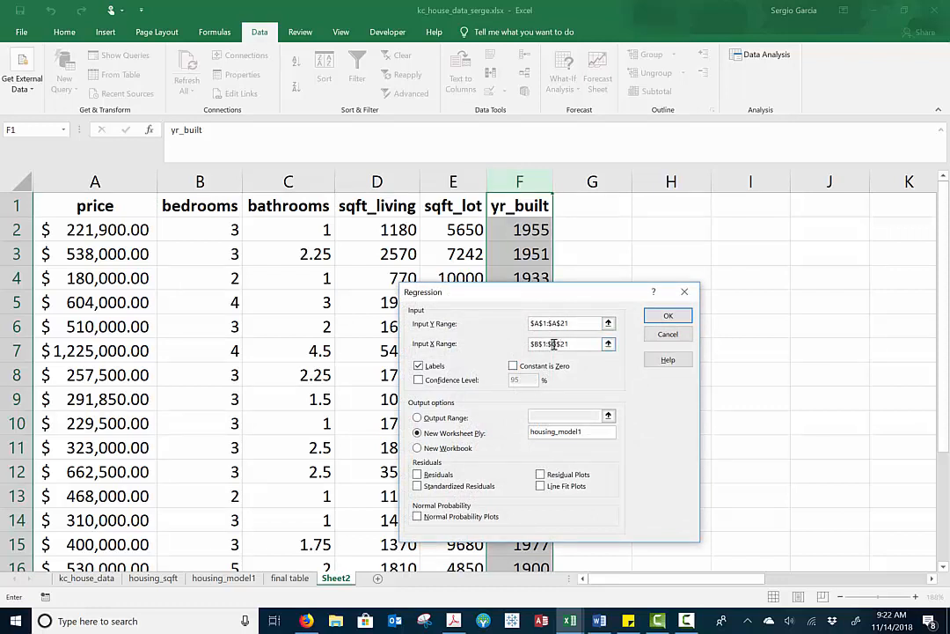
{"action": "key", "text": "Right"}
{"action": "key", "text": "BackSpace"}
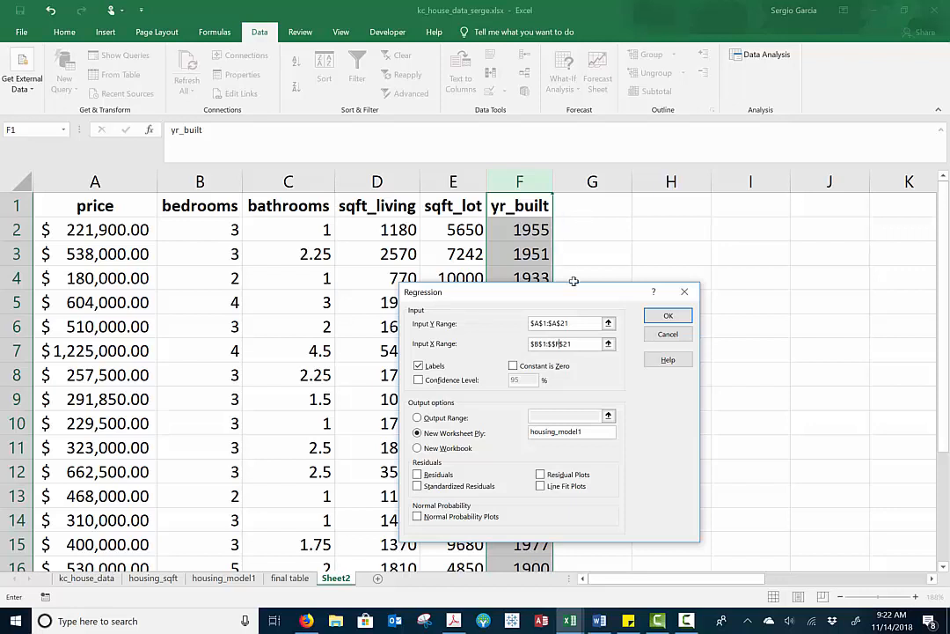
Name the new output worksheet housing_model2 and try to run the regression
{"action": "left_click", "coordinate": [665, 320]}
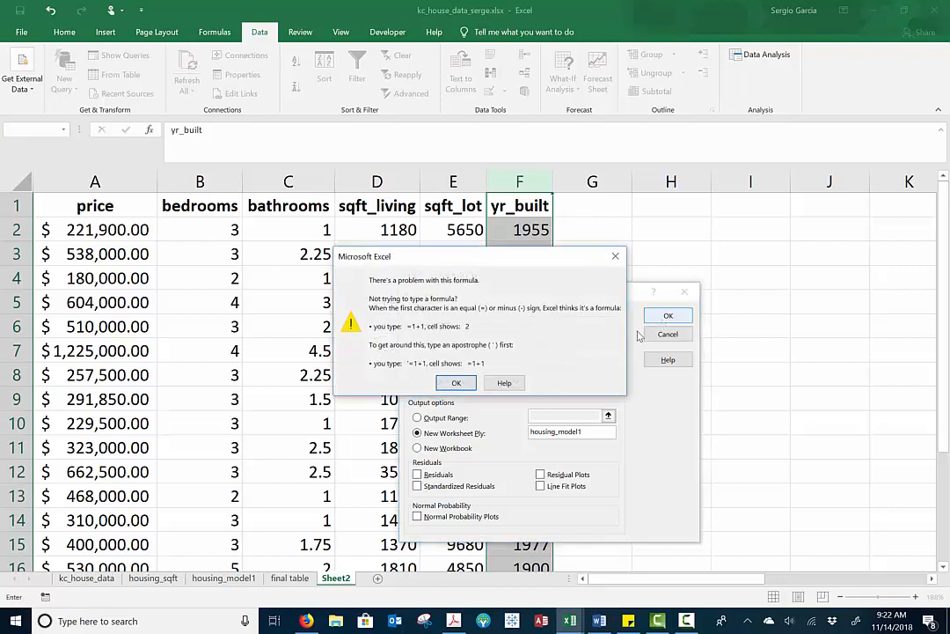
{"action": "left_click", "coordinate": [465, 387]}
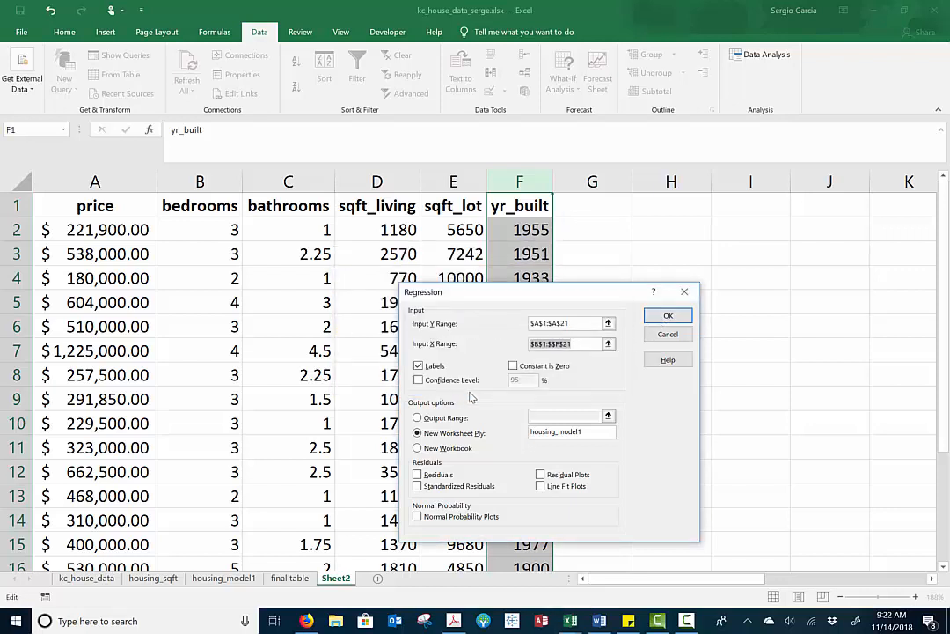
{"action": "left_click", "coordinate": [596, 433]}
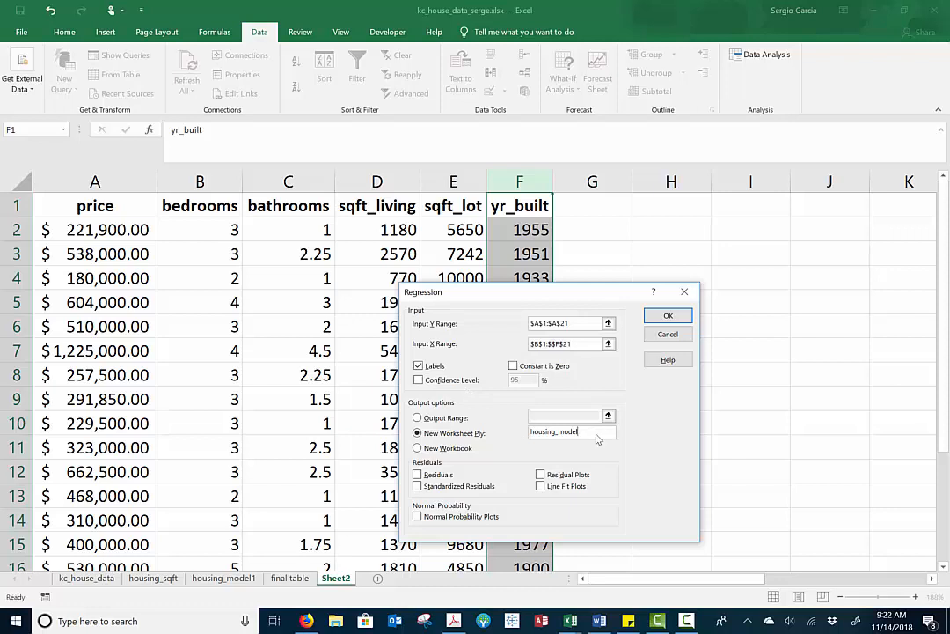
{"action": "left_click", "coordinate": [668, 316]}
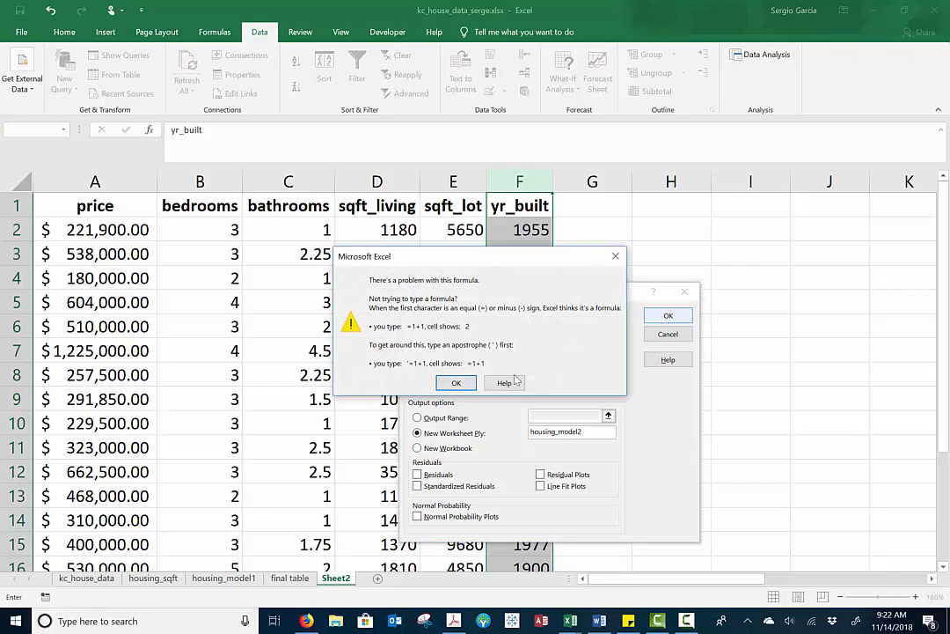
{"action": "left_click", "coordinate": [456, 382]}
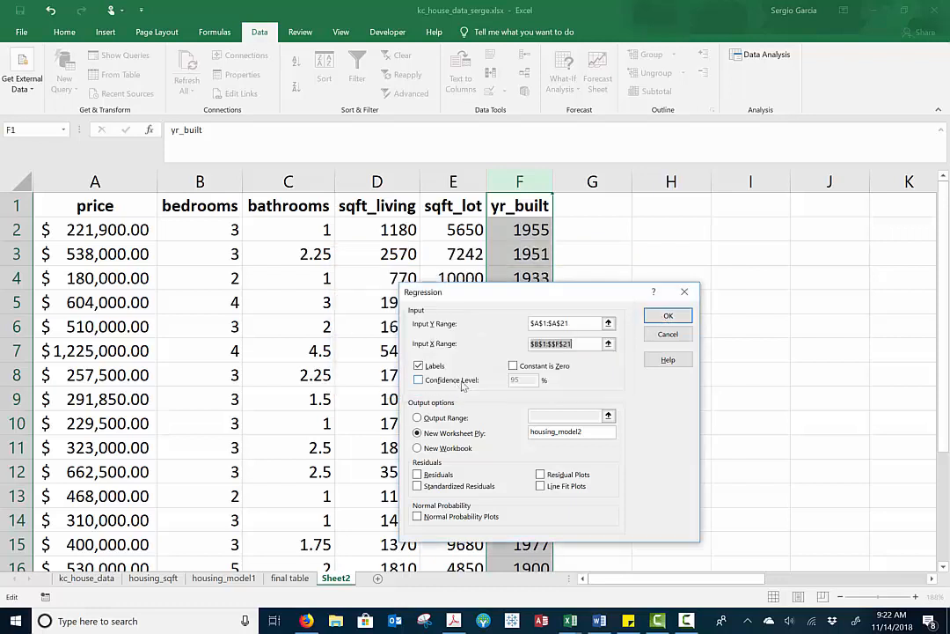
Correct the Input X Range to $B$1:$F$21 and run the regression
{"action": "left_click", "coordinate": [549, 344]}
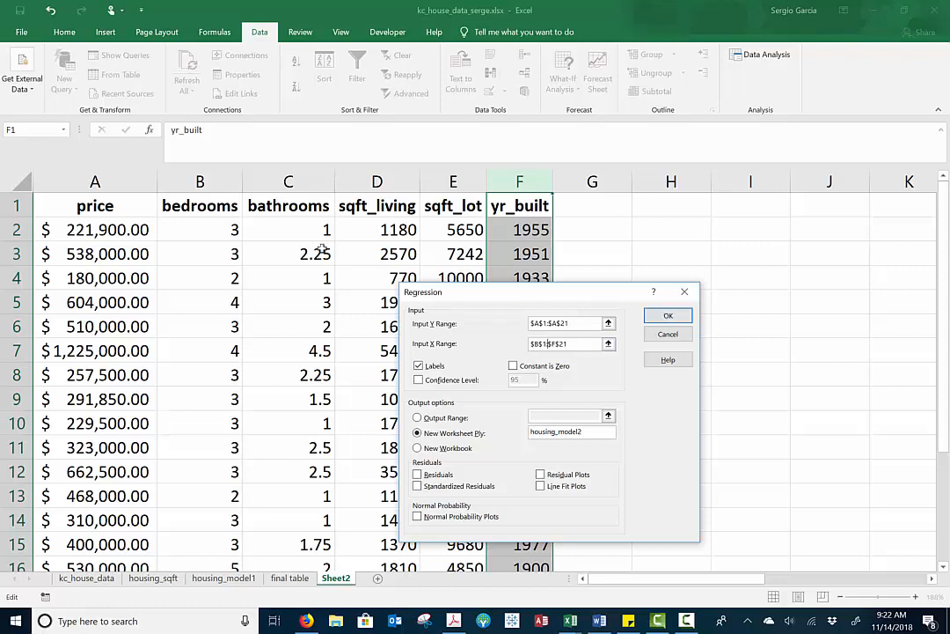
{"action": "left_click", "coordinate": [216, 205]}
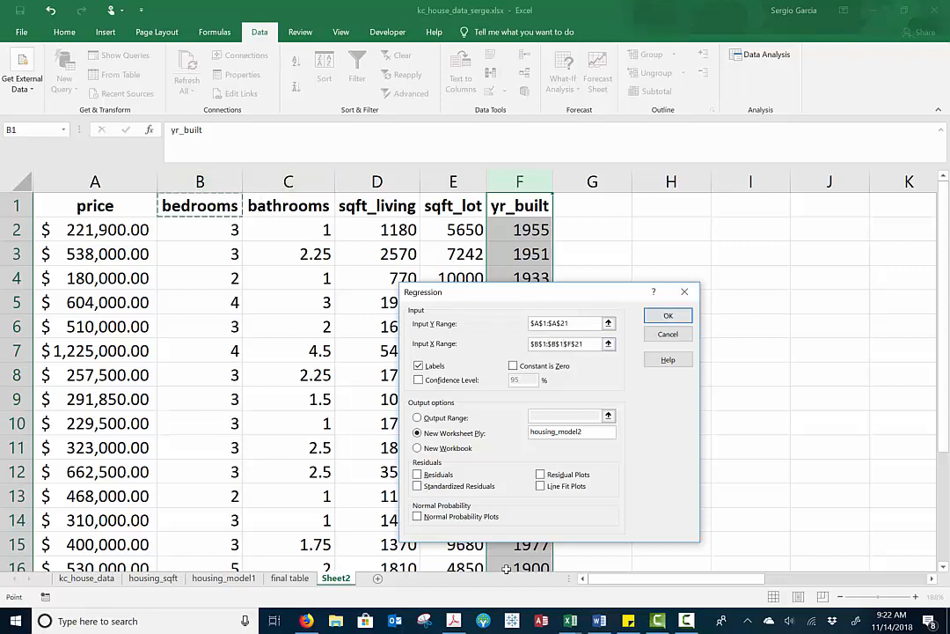
{"action": "key", "text": "BackSpace"}
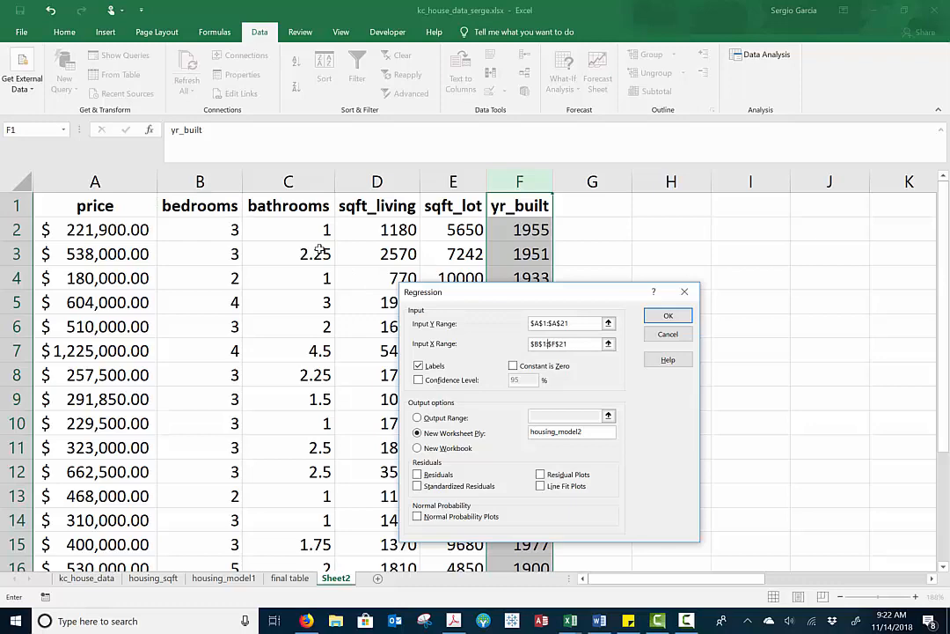
{"action": "left_click", "coordinate": [668, 315]}
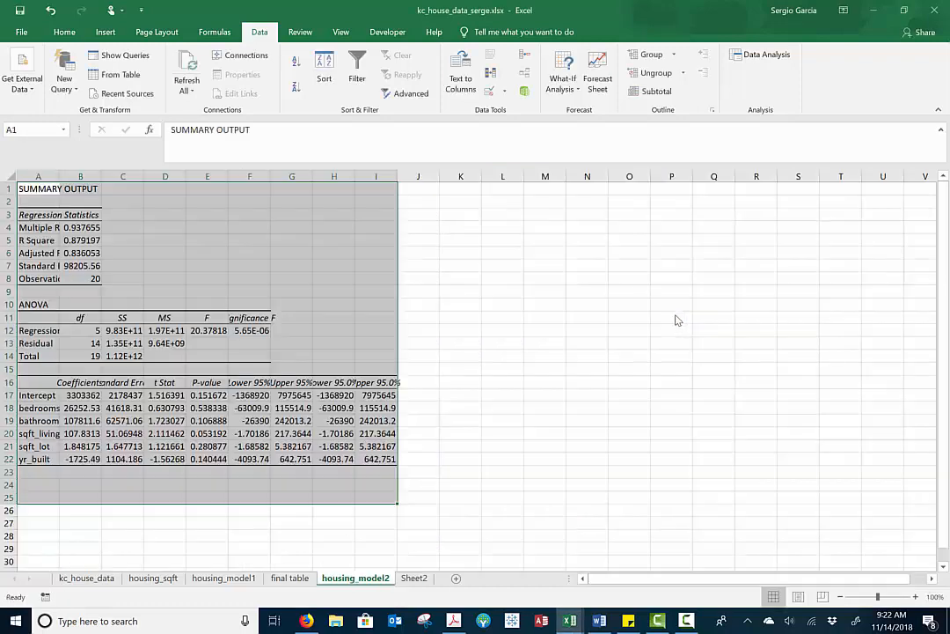
Examine the Significance F value and the variable coefficients in the housing_model2 output
{"action": "scroll", "coordinate": [339, 389], "scroll_direction": "up", "scroll_amount": 8, "text": "ctrl"}
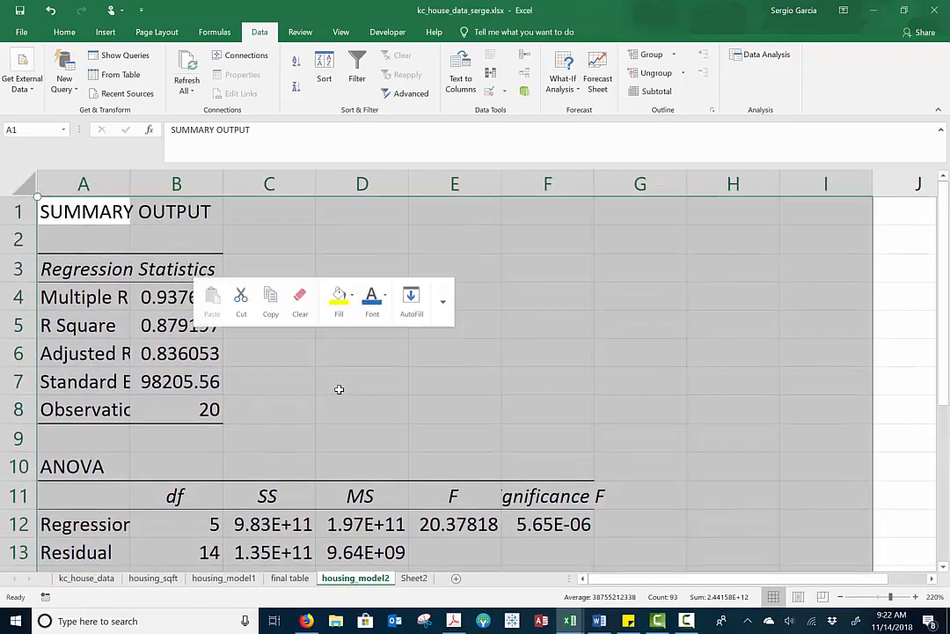
{"action": "scroll", "coordinate": [339, 388], "scroll_direction": "down", "scroll_amount": 2}
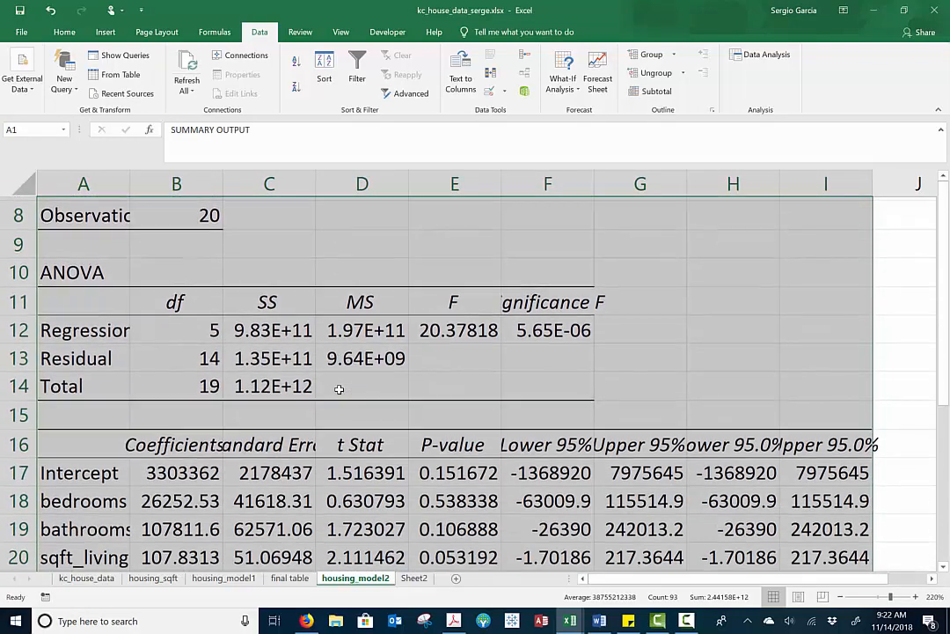
{"action": "left_click", "coordinate": [557, 326]}
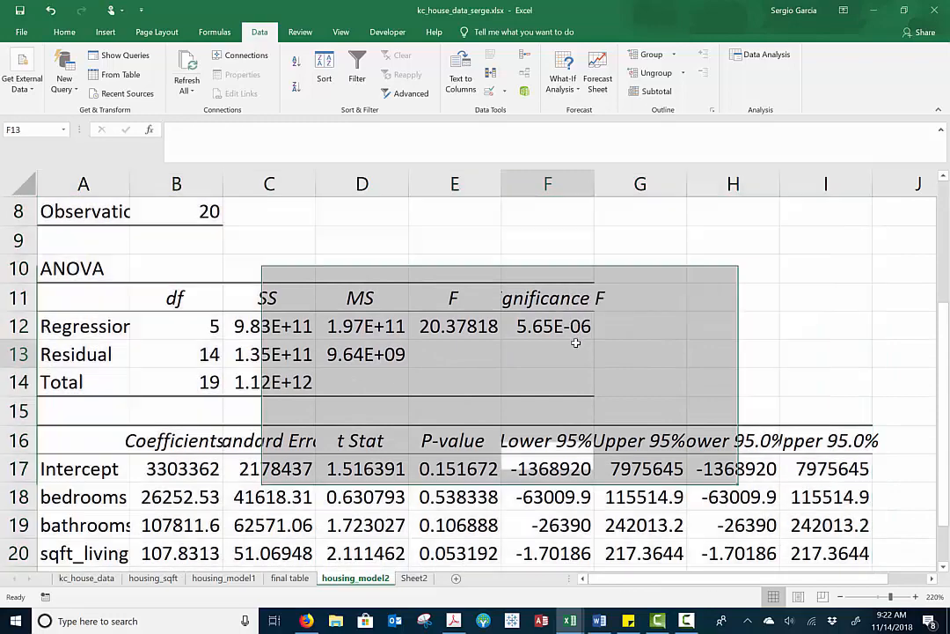
{"action": "scroll", "coordinate": [398, 484], "scroll_direction": "down", "scroll_amount": 1}
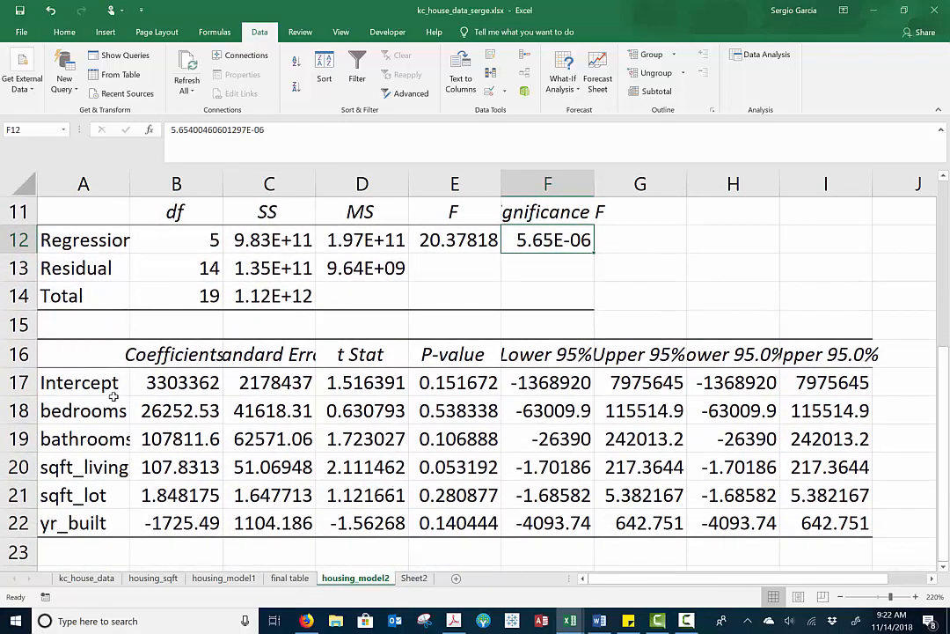
{"action": "left_click_drag", "start_coordinate": [113, 388], "coordinate": [190, 523]}
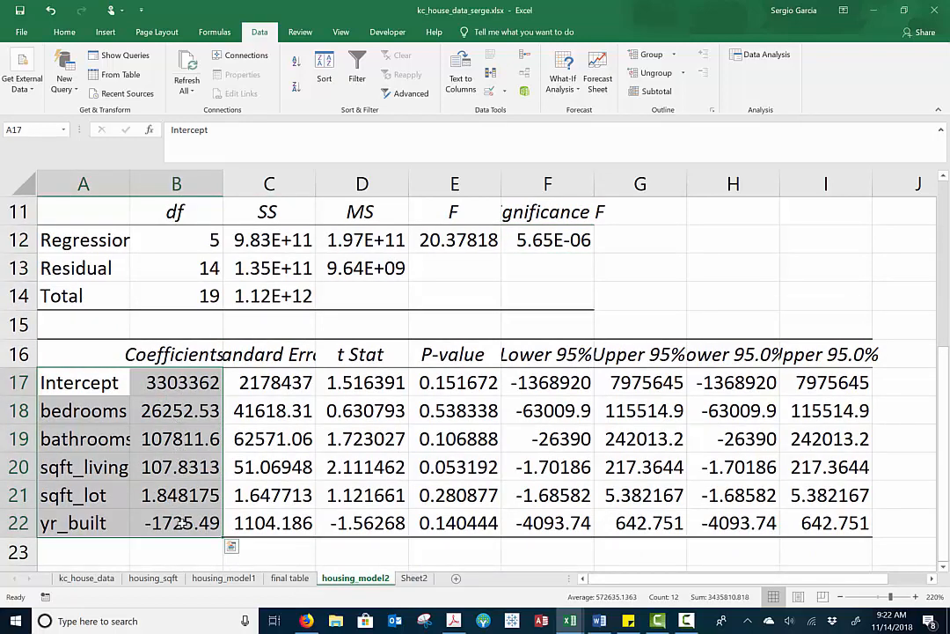
Reduce the P-values in E17:E22 of housing_model2 to three decimal places
{"action": "left_click", "coordinate": [450, 393]}
{"action": "left_click_drag", "start_coordinate": [450, 397], "coordinate": [453, 523]}
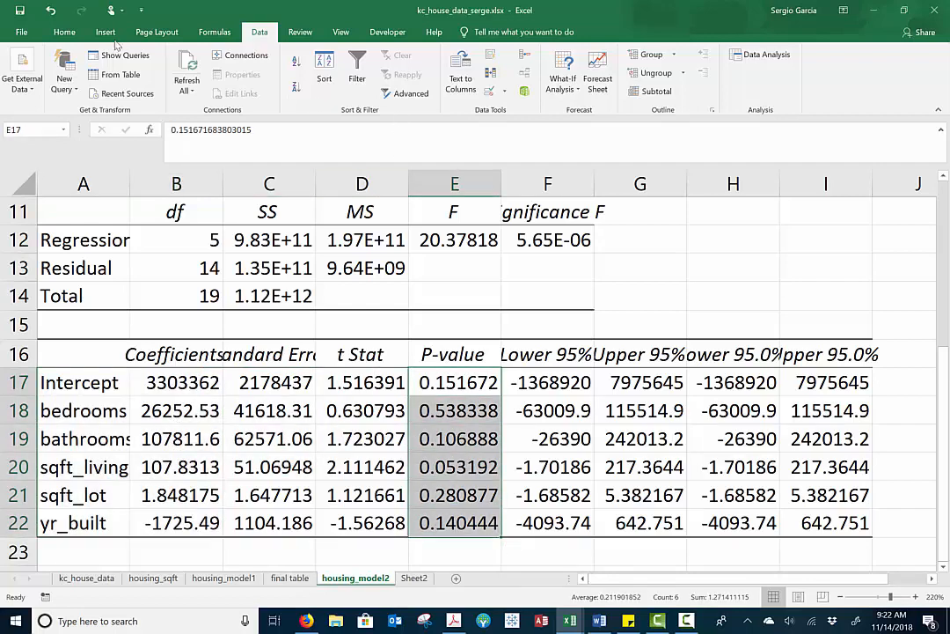
{"action": "left_click", "coordinate": [68, 35]}
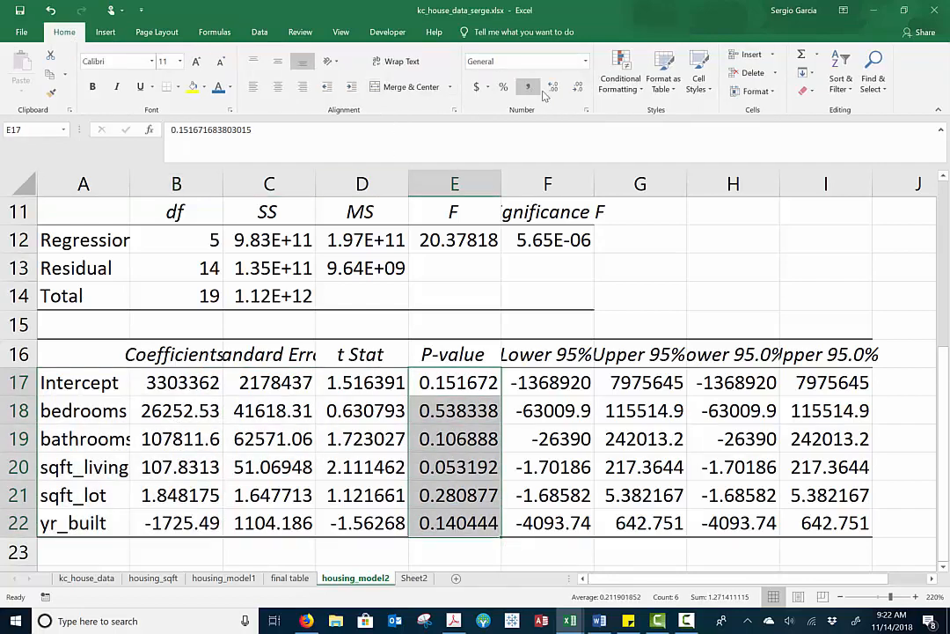
{"action": "left_click", "coordinate": [579, 88]}
{"action": "left_click", "coordinate": [578, 88]}
{"action": "left_click", "coordinate": [578, 88]}
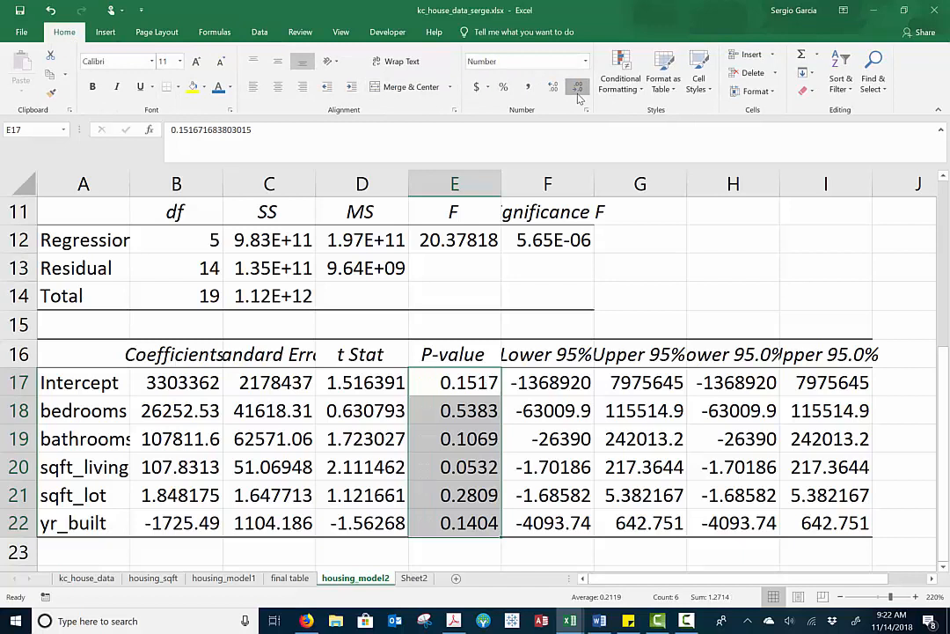
Review the individual P-values for the intercept, bathrooms and sqft_living
{"action": "left_click", "coordinate": [475, 438]}
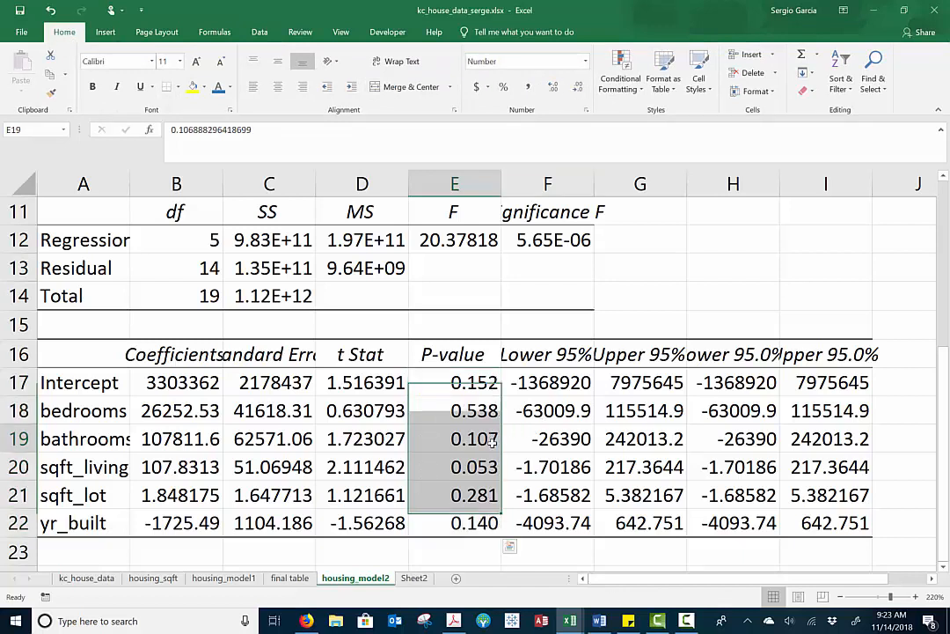
{"action": "left_click", "coordinate": [485, 385]}
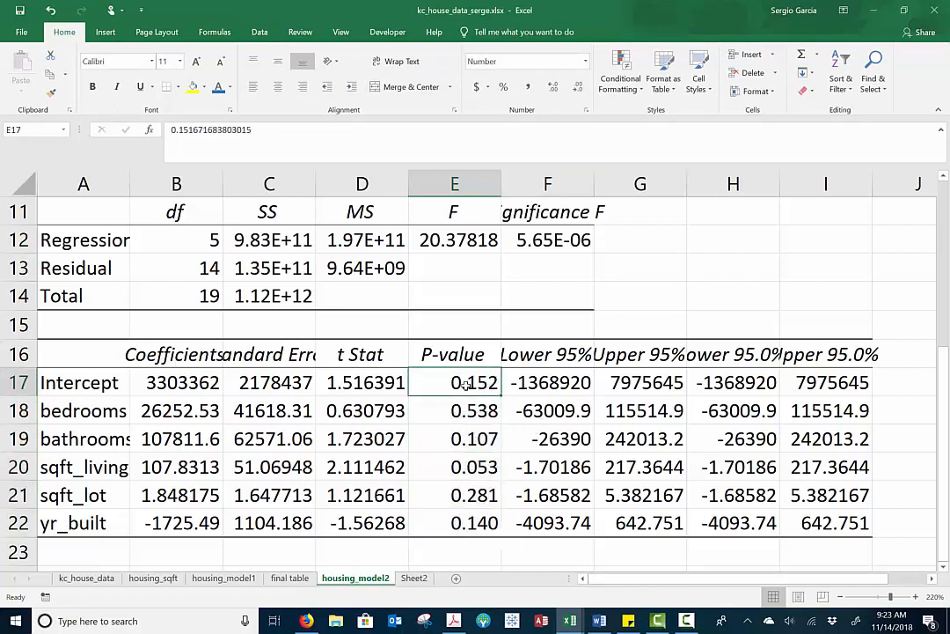
{"action": "left_click", "coordinate": [473, 438]}
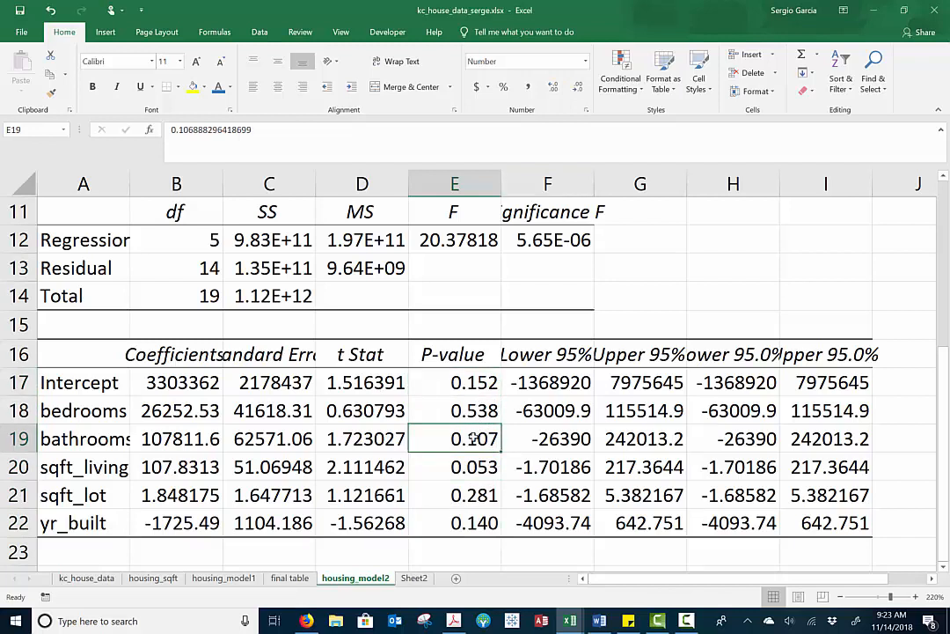
{"action": "left_click", "coordinate": [469, 469]}
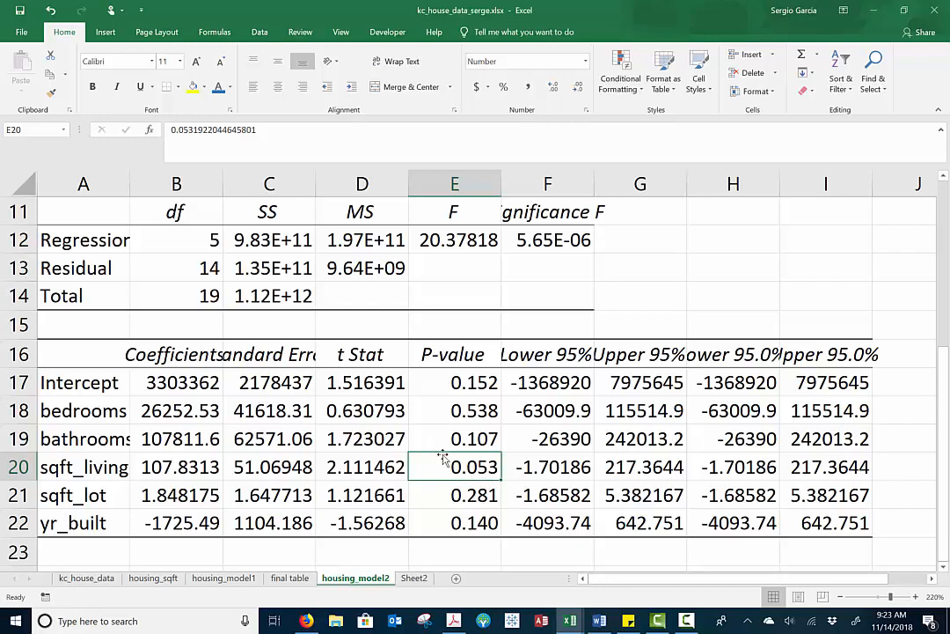
Open a screen sketch of the sheet, handwrite α = .10 with a check mark and circle the sqft_living P-value
{"action": "left_click", "coordinate": [856, 621]}
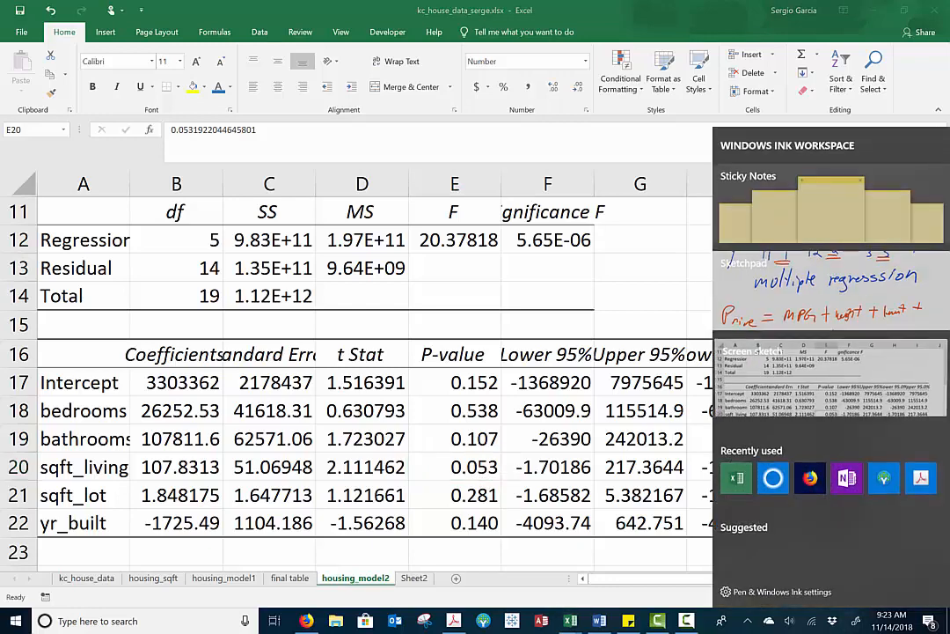
{"action": "left_click", "coordinate": [831, 378]}
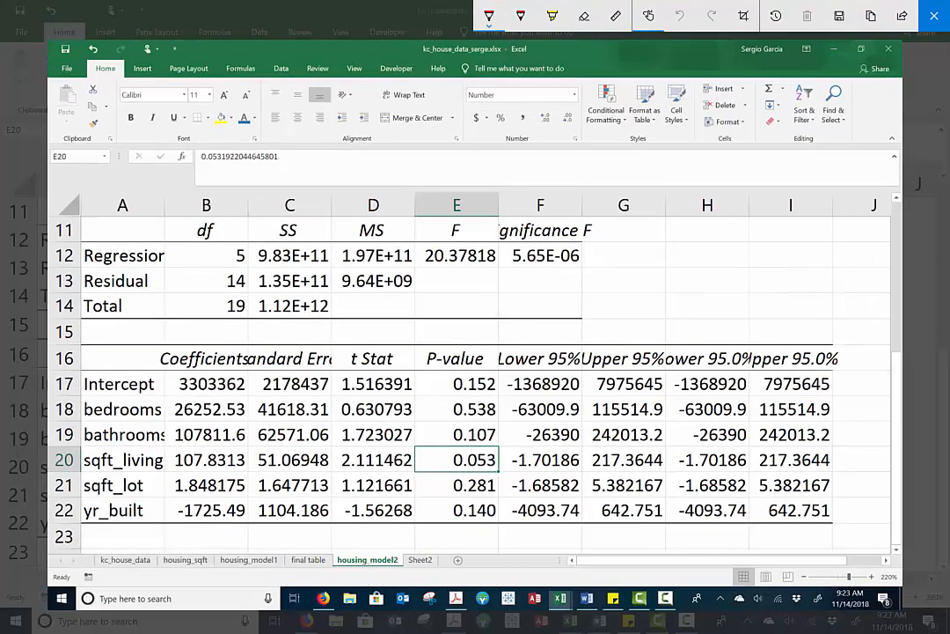
{"action": "left_click_drag", "start_coordinate": [543, 246], "coordinate": [566, 277]}
{"action": "mouse_move", "coordinate": [572, 230]}
{"action": "left_mouse_down"}
{"action": "mouse_move", "coordinate": [550, 280]}
{"action": "mouse_move", "coordinate": [573, 283]}
{"action": "mouse_move", "coordinate": [604, 254]}
{"action": "left_mouse_up"}
{"action": "left_click_drag", "start_coordinate": [582, 269], "coordinate": [603, 262]}
{"action": "left_click", "coordinate": [624, 264]}
{"action": "mouse_move", "coordinate": [645, 236]}
{"action": "left_mouse_down"}
{"action": "mouse_move", "coordinate": [642, 268]}
{"action": "mouse_move", "coordinate": [672, 235]}
{"action": "left_mouse_up"}
{"action": "mouse_move", "coordinate": [489, 449]}
{"action": "left_mouse_down"}
{"action": "mouse_move", "coordinate": [432, 464]}
{"action": "mouse_move", "coordinate": [502, 456]}
{"action": "left_mouse_up"}
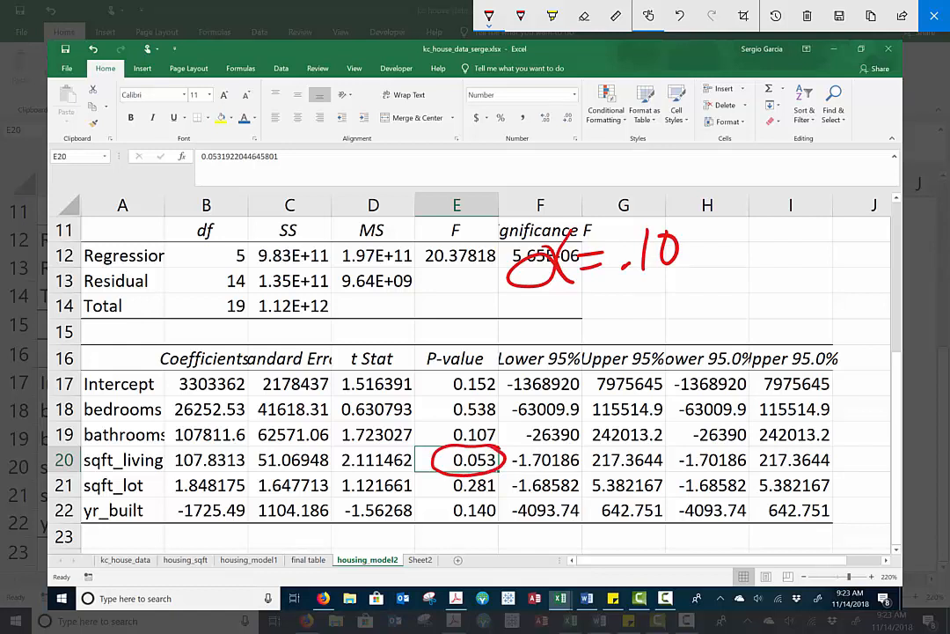
{"action": "left_click_drag", "start_coordinate": [719, 236], "coordinate": [790, 199]}
Handwrite α = .05 below the first level, circle the sqft_living P-value again and mark the .05 level with an X
{"action": "mouse_move", "coordinate": [567, 306]}
{"action": "left_mouse_down"}
{"action": "mouse_move", "coordinate": [538, 324]}
{"action": "mouse_move", "coordinate": [565, 349]}
{"action": "left_mouse_up"}
{"action": "left_click", "coordinate": [596, 311]}
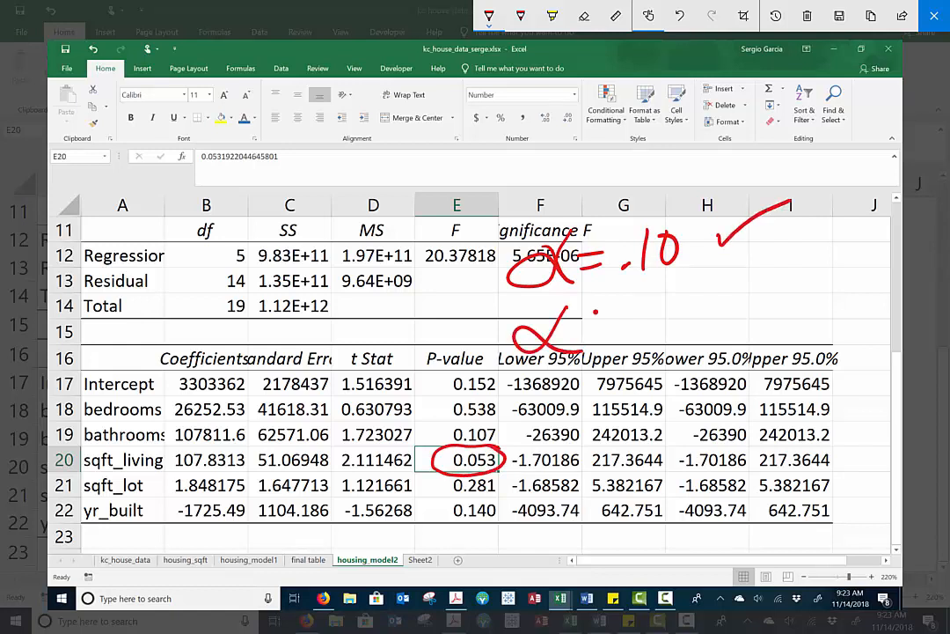
{"action": "left_click_drag", "start_coordinate": [647, 301], "coordinate": [667, 316]}
{"action": "left_click_drag", "start_coordinate": [669, 290], "coordinate": [701, 285]}
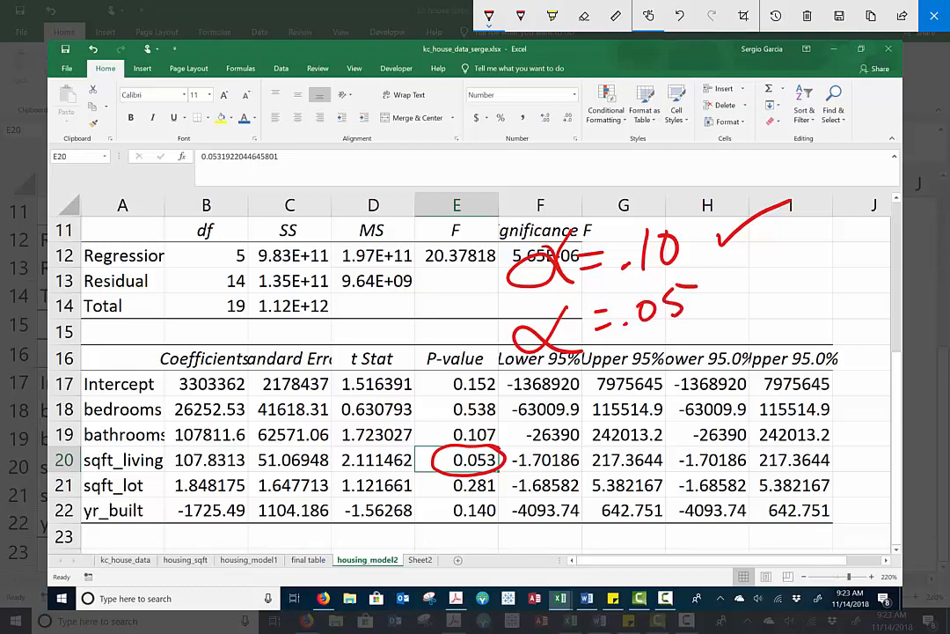
{"action": "left_click_drag", "start_coordinate": [483, 442], "coordinate": [506, 453]}
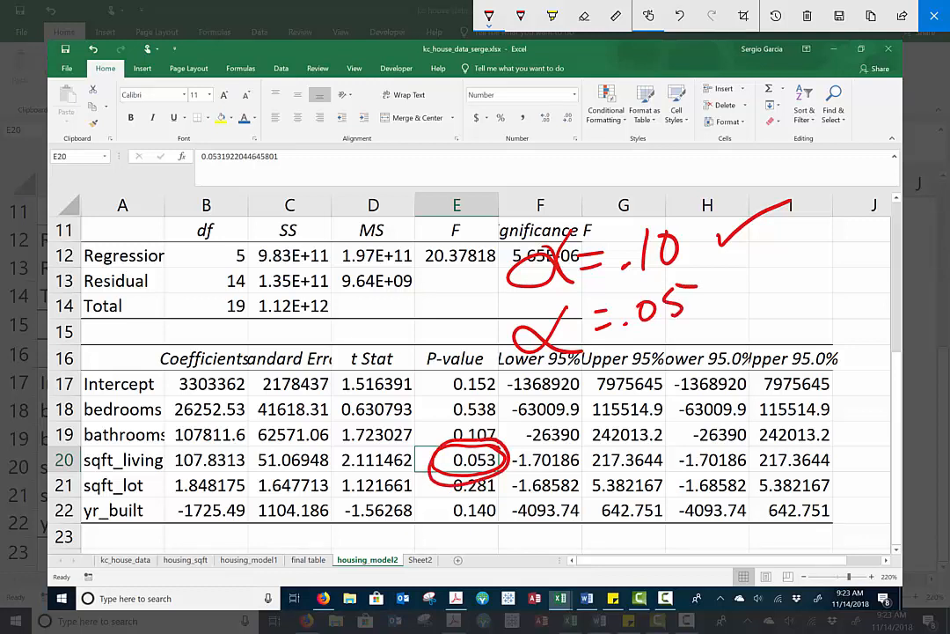
{"action": "left_click_drag", "start_coordinate": [727, 281], "coordinate": [755, 306]}
{"action": "left_click_drag", "start_coordinate": [757, 272], "coordinate": [723, 309]}
Handwrite α = .01 below the .05 level and mark it with an X
{"action": "left_click_drag", "start_coordinate": [571, 384], "coordinate": [526, 416]}
{"action": "mouse_move", "coordinate": [609, 401]}
{"action": "left_mouse_down"}
{"action": "mouse_move", "coordinate": [644, 387]}
{"action": "mouse_move", "coordinate": [667, 363]}
{"action": "left_mouse_up"}
{"action": "left_click_drag", "start_coordinate": [679, 355], "coordinate": [681, 373]}
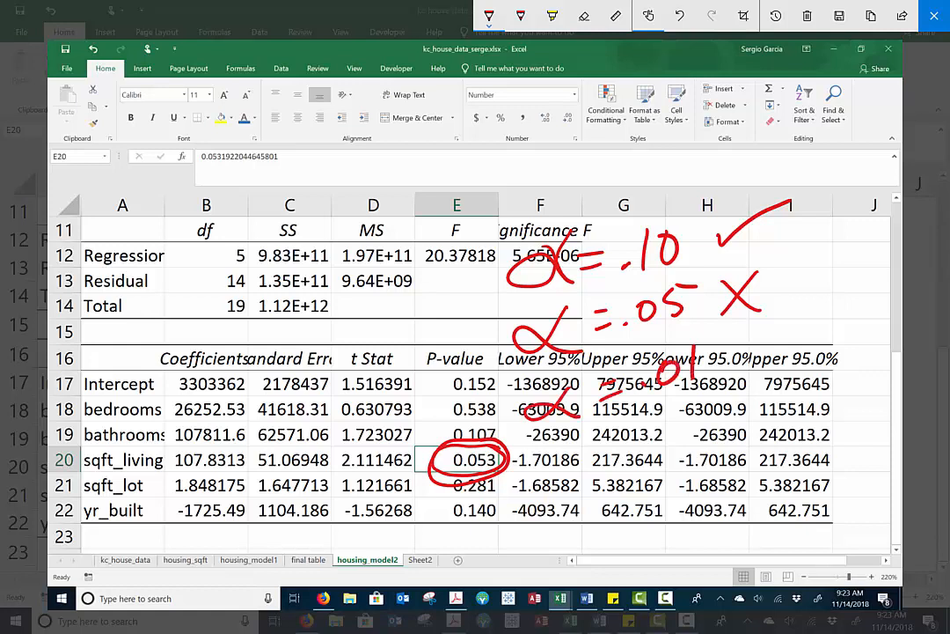
{"action": "left_click_drag", "start_coordinate": [731, 342], "coordinate": [755, 368]}
{"action": "left_click_drag", "start_coordinate": [756, 335], "coordinate": [727, 373]}
Handwrite a short note and an asterisk above the α levels, and close the screen sketch
{"action": "mouse_move", "coordinate": [453, 174]}
{"action": "left_mouse_down"}
{"action": "mouse_move", "coordinate": [425, 211]}
{"action": "mouse_move", "coordinate": [483, 180]}
{"action": "mouse_move", "coordinate": [519, 211]}
{"action": "left_mouse_up"}
{"action": "mouse_move", "coordinate": [557, 167]}
{"action": "left_mouse_down"}
{"action": "mouse_move", "coordinate": [572, 154]}
{"action": "mouse_move", "coordinate": [588, 180]}
{"action": "left_mouse_up"}
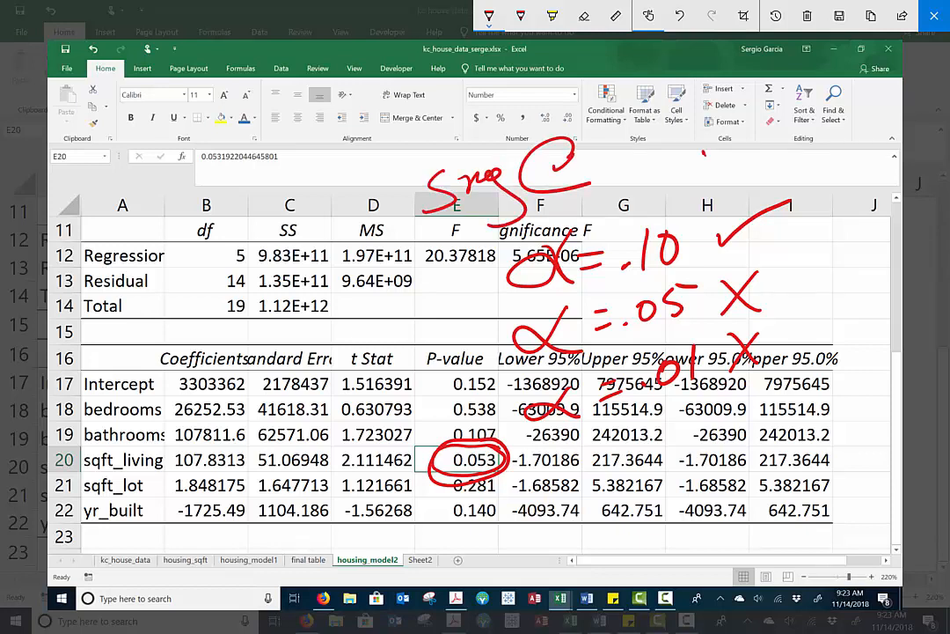
{"action": "left_click_drag", "start_coordinate": [704, 152], "coordinate": [735, 183]}
{"action": "left_click_drag", "start_coordinate": [730, 143], "coordinate": [691, 187]}
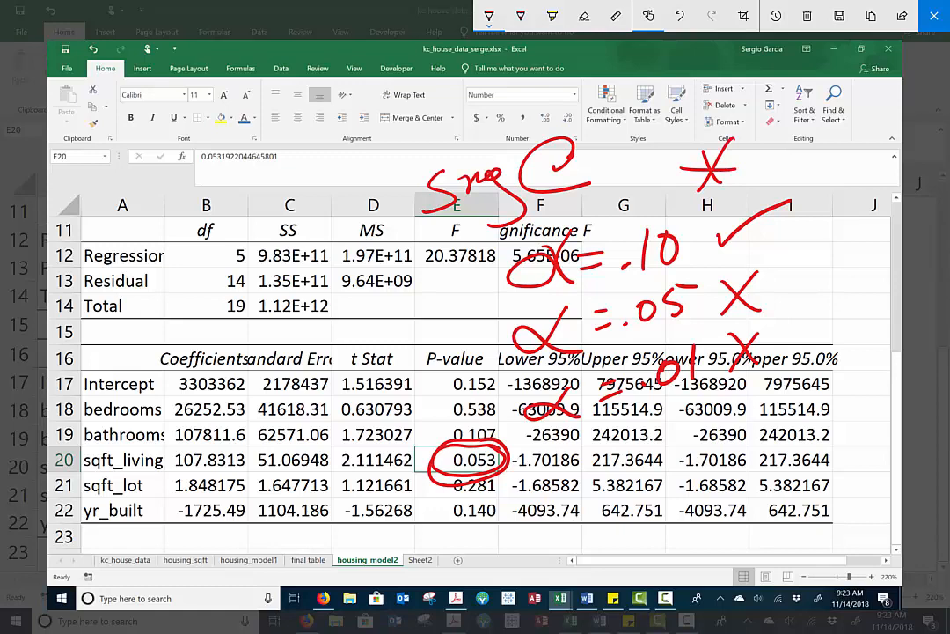
{"action": "left_click", "coordinate": [934, 16]}
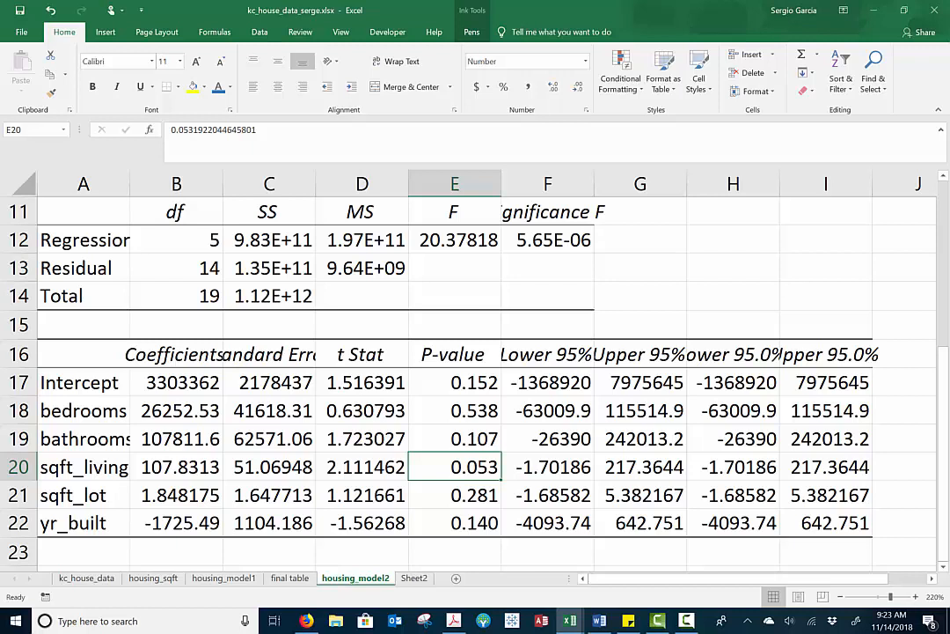
Copy the variable names and coefficients in A17:B22 of housing_model2
{"action": "left_click_drag", "start_coordinate": [79, 382], "coordinate": [177, 519]}
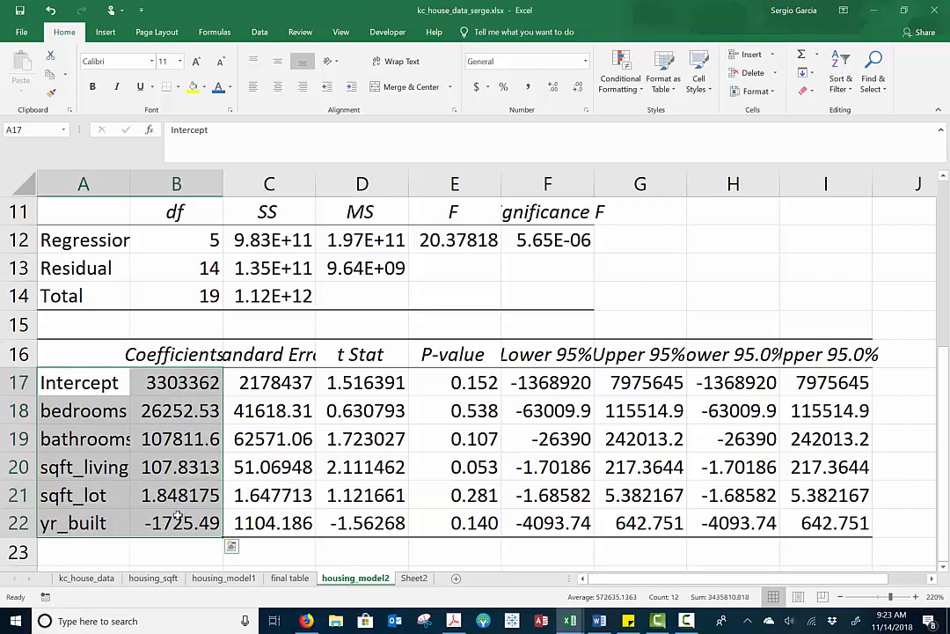
{"action": "key", "text": "ctrl+c"}
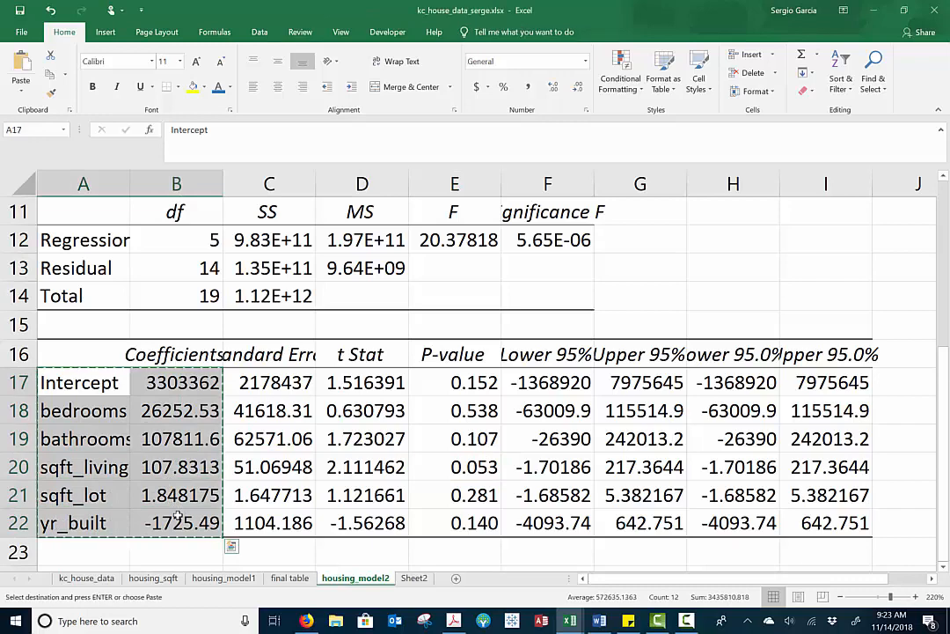
{"action": "left_click", "coordinate": [136, 466]}
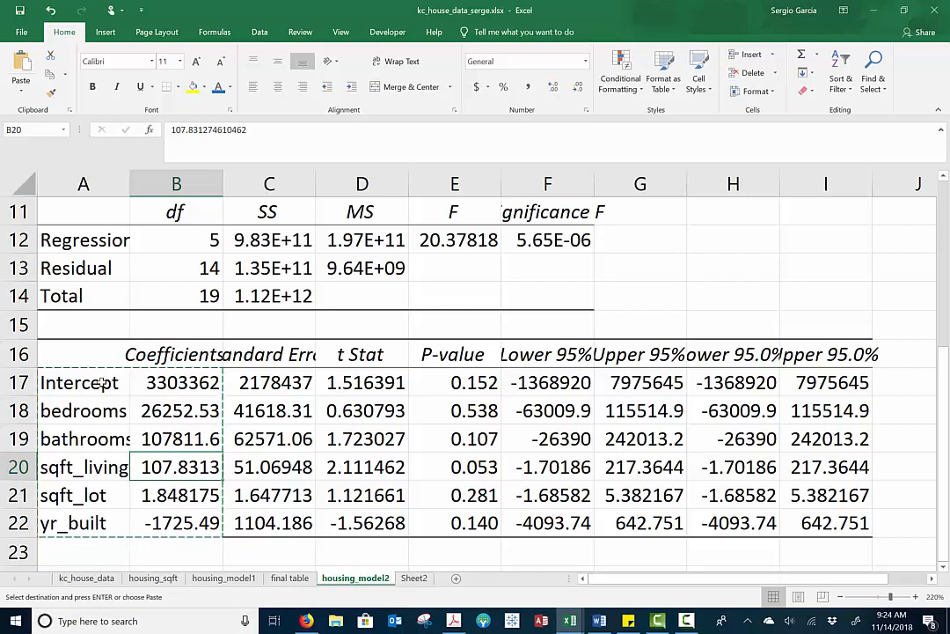
{"action": "left_click_drag", "start_coordinate": [88, 382], "coordinate": [190, 515]}
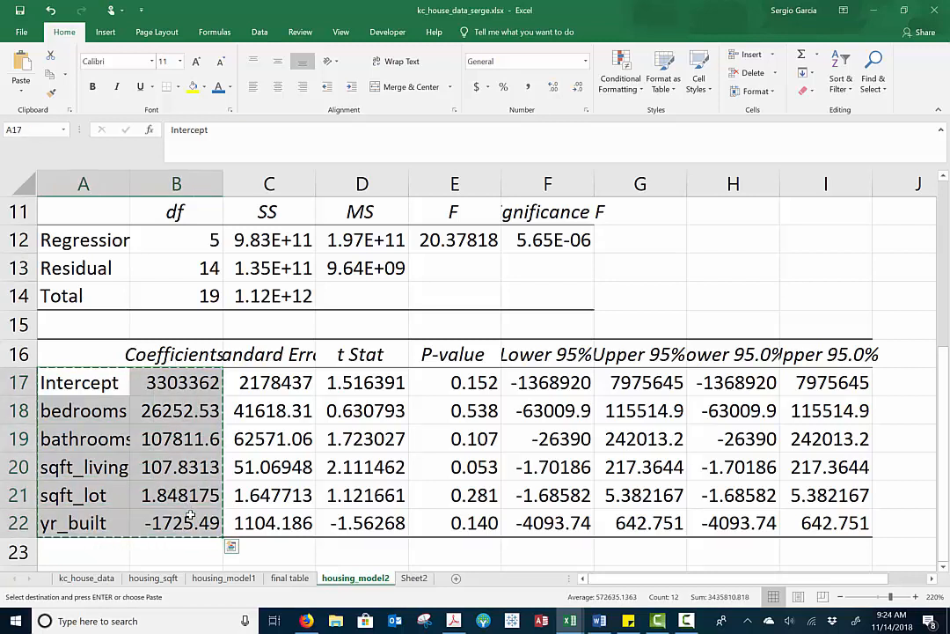
Place the copied housing_model2 variable names and coefficients in the final table sheet, starting at E2
{"action": "key", "text": "ctrl+c"}
{"action": "left_click", "coordinate": [289, 578]}
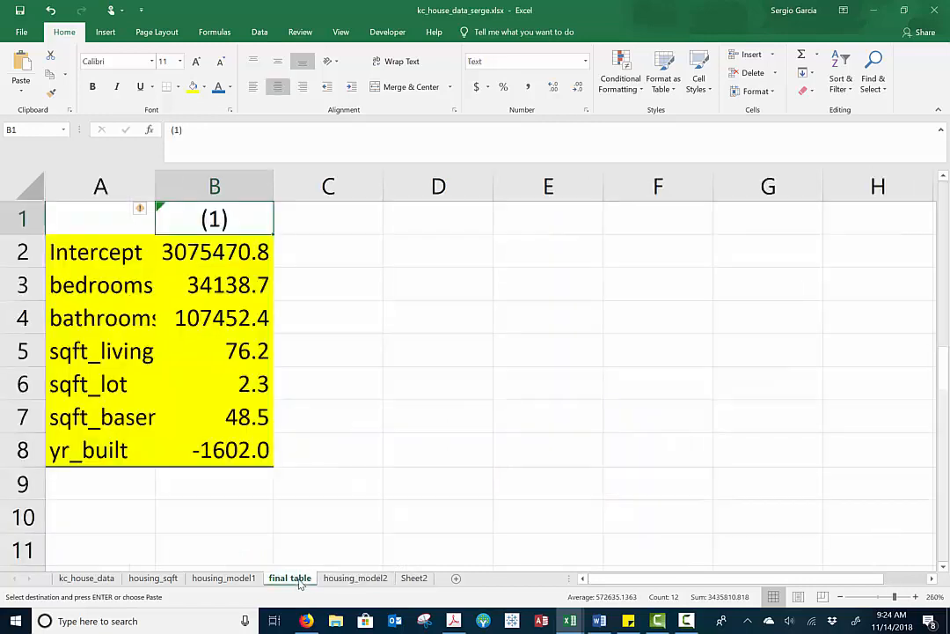
{"action": "left_click", "coordinate": [582, 256]}
{"action": "key", "text": "ctrl+v"}
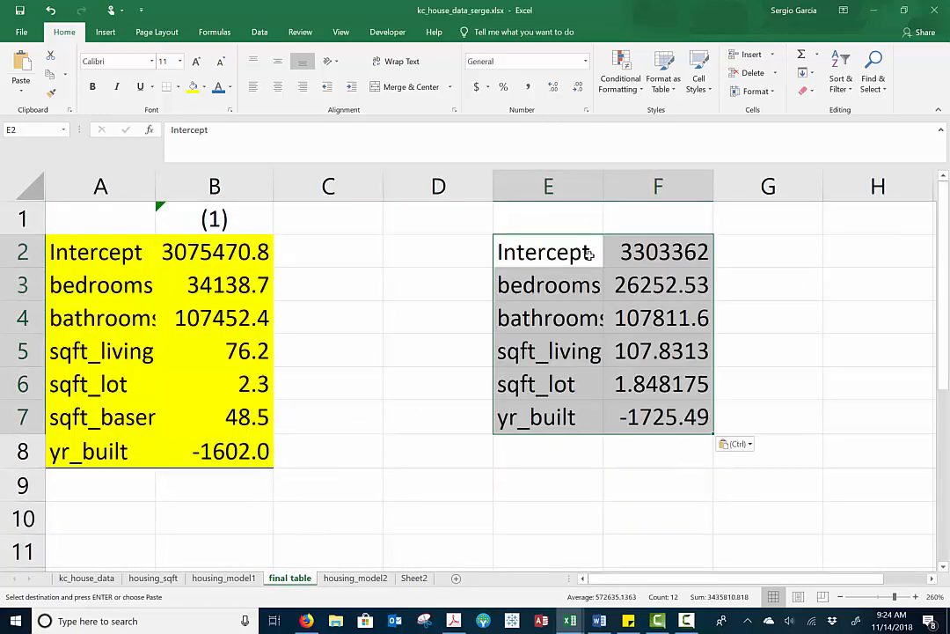
Copy the Intercept to sqft_lot coefficients from F2:F6 into C2:C6, and copy the yr_built coefficient in F7
{"action": "left_click_drag", "start_coordinate": [649, 280], "coordinate": [664, 375]}
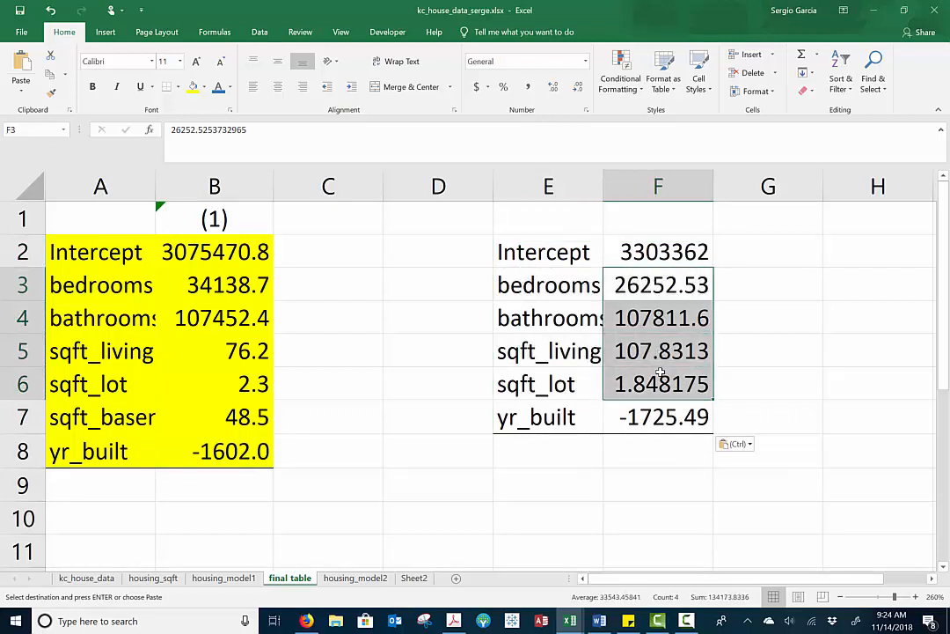
{"action": "key", "text": "ctrl+c"}
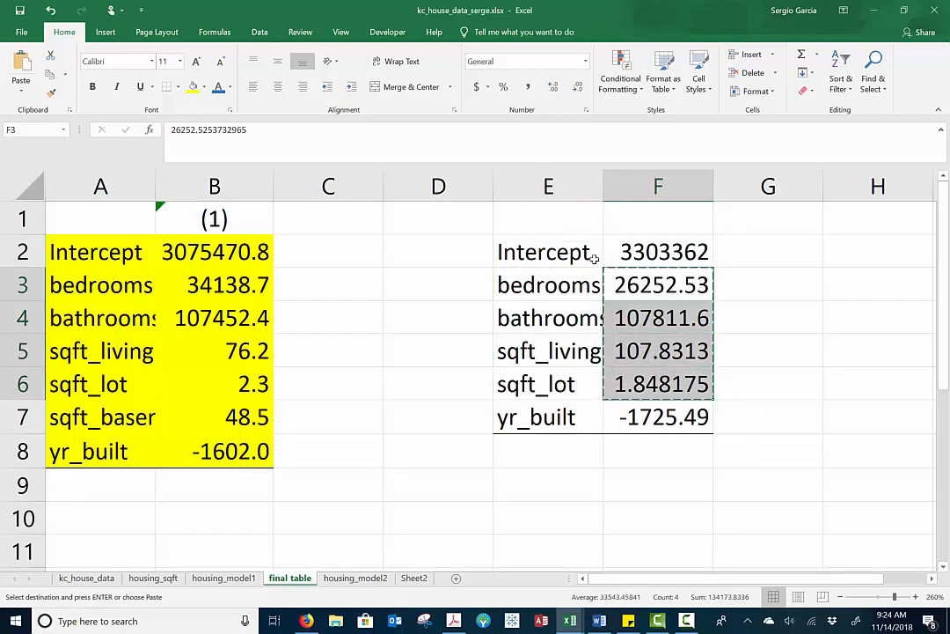
{"action": "left_click_drag", "start_coordinate": [616, 252], "coordinate": [639, 375]}
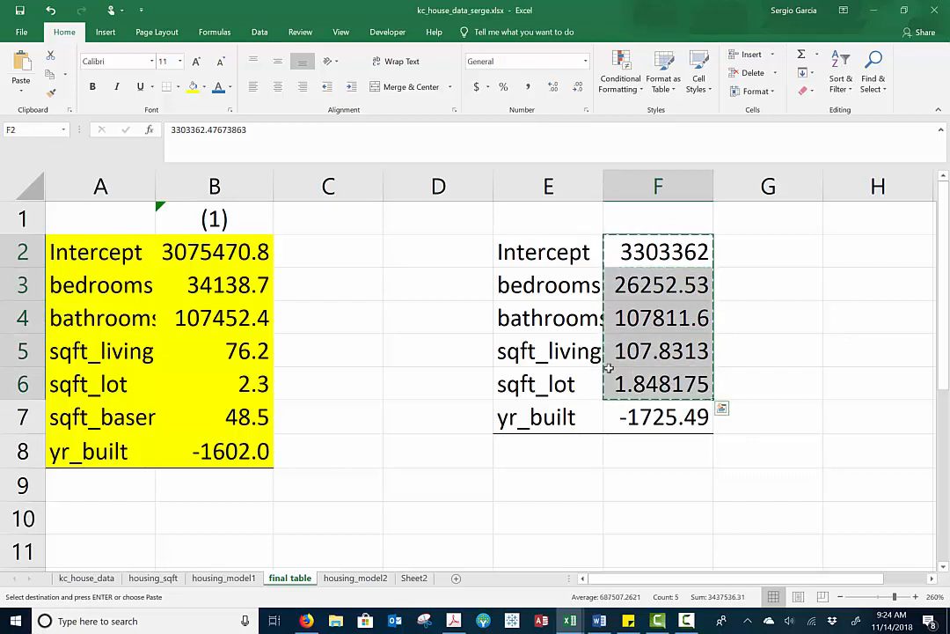
{"action": "key", "text": "ctrl+c"}
{"action": "left_click", "coordinate": [340, 263]}
{"action": "key", "text": "ctrl+v"}
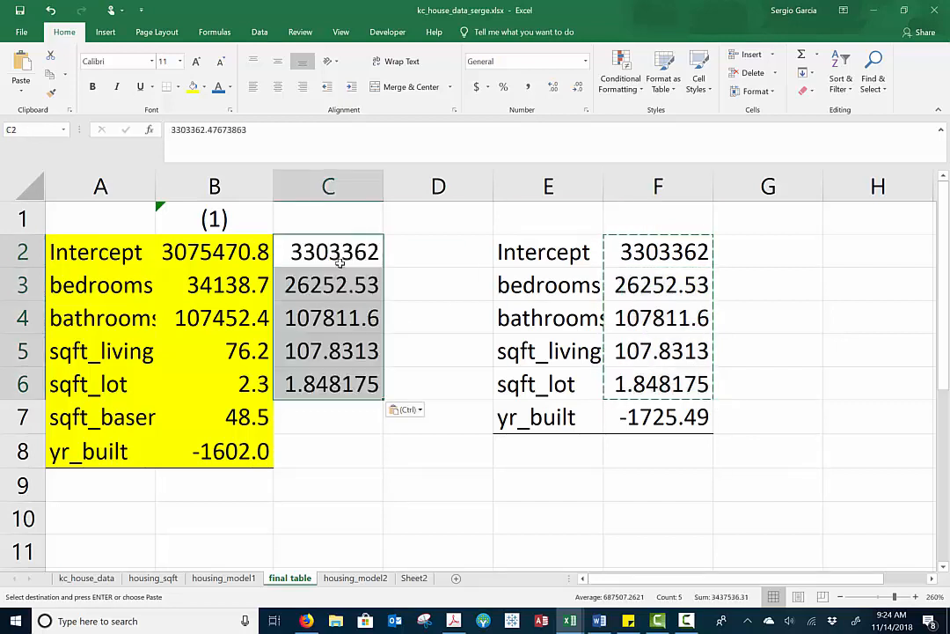
{"action": "left_click", "coordinate": [683, 413]}
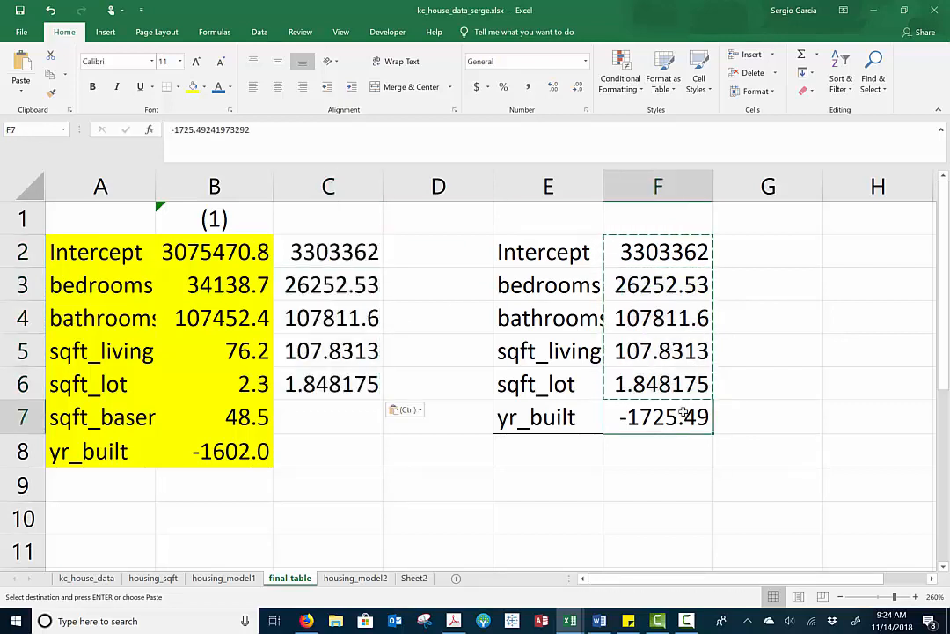
{"action": "key", "text": "ctrl+c"}
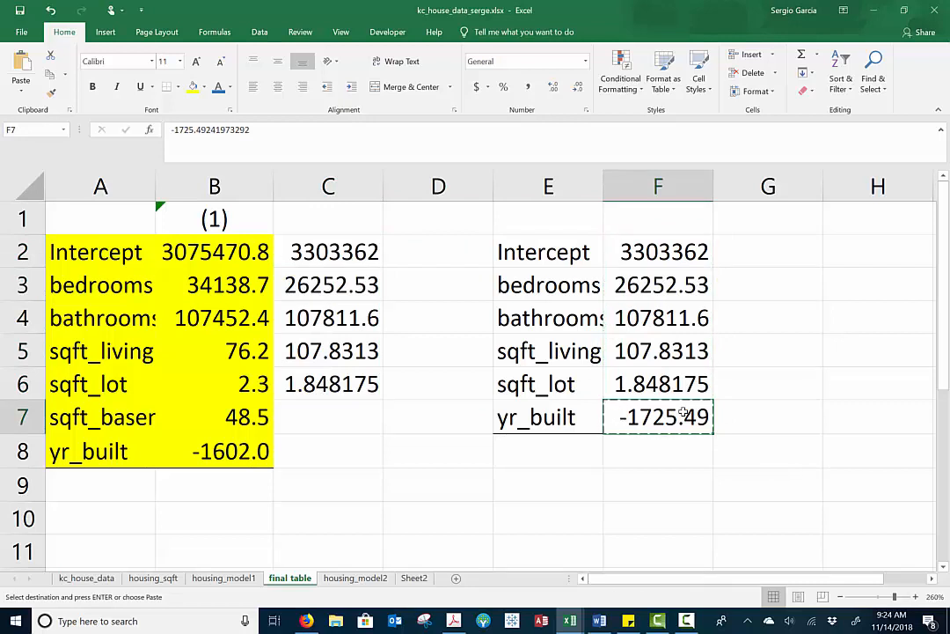
On a screen sketch, bracket F2:F6 with an arrow to column C, link the two yr_built rows, and mark C7 with an X
{"action": "key", "text": "super+w"}
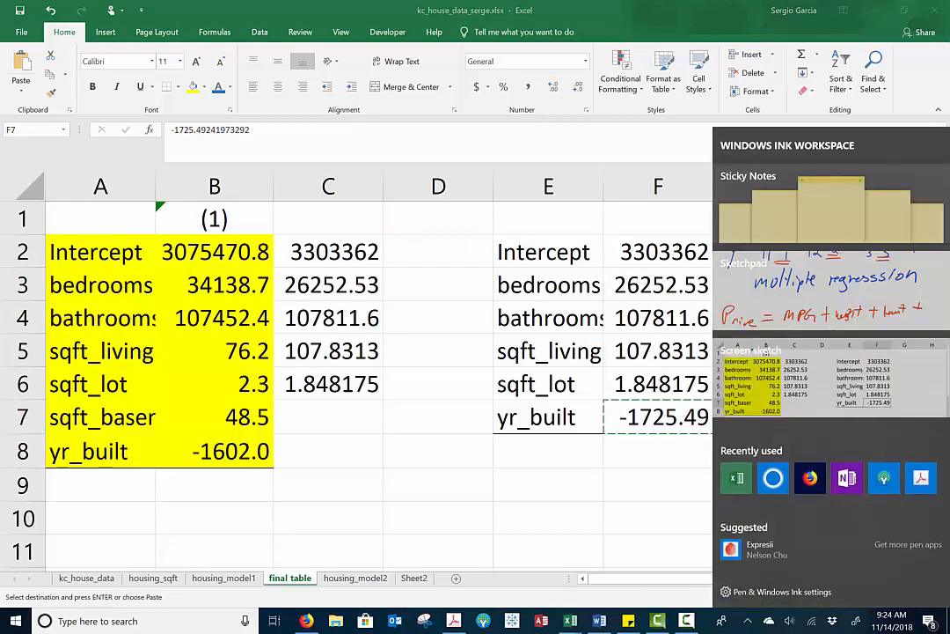
{"action": "left_click", "coordinate": [832, 378]}
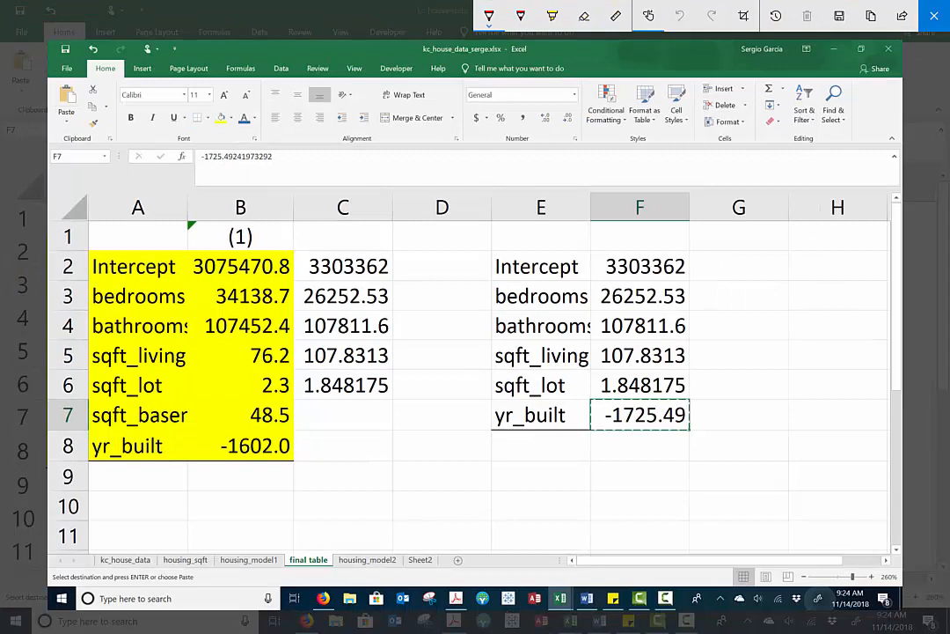
{"action": "mouse_move", "coordinate": [579, 271]}
{"action": "left_mouse_down"}
{"action": "mouse_move", "coordinate": [605, 249]}
{"action": "mouse_move", "coordinate": [581, 352]}
{"action": "mouse_move", "coordinate": [592, 403]}
{"action": "left_mouse_up"}
{"action": "mouse_move", "coordinate": [585, 314]}
{"action": "left_mouse_down"}
{"action": "mouse_move", "coordinate": [405, 325]}
{"action": "mouse_move", "coordinate": [433, 345]}
{"action": "left_mouse_up"}
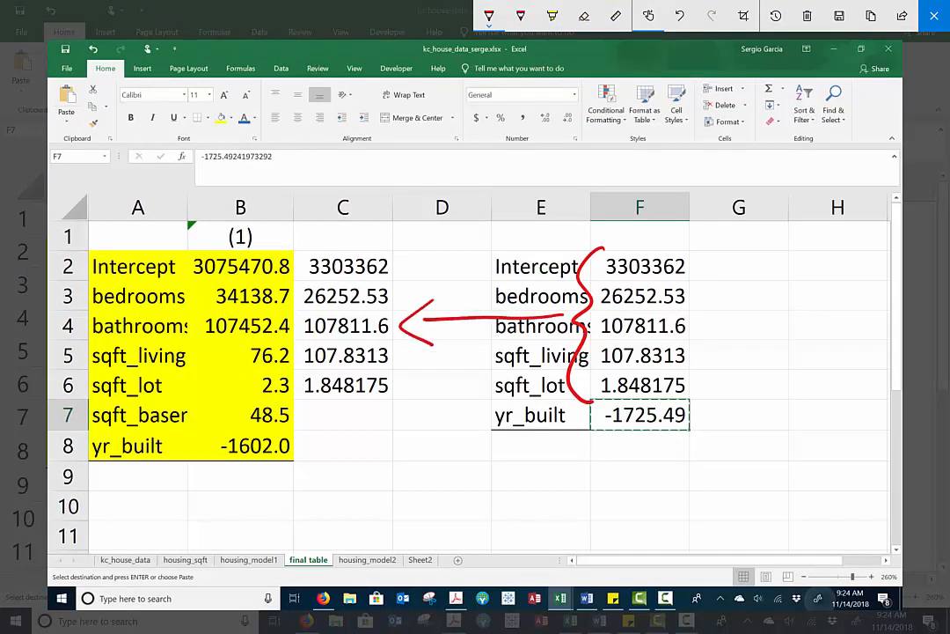
{"action": "mouse_move", "coordinate": [494, 443]}
{"action": "left_mouse_down"}
{"action": "mouse_move", "coordinate": [170, 492]}
{"action": "mouse_move", "coordinate": [154, 480]}
{"action": "left_mouse_up"}
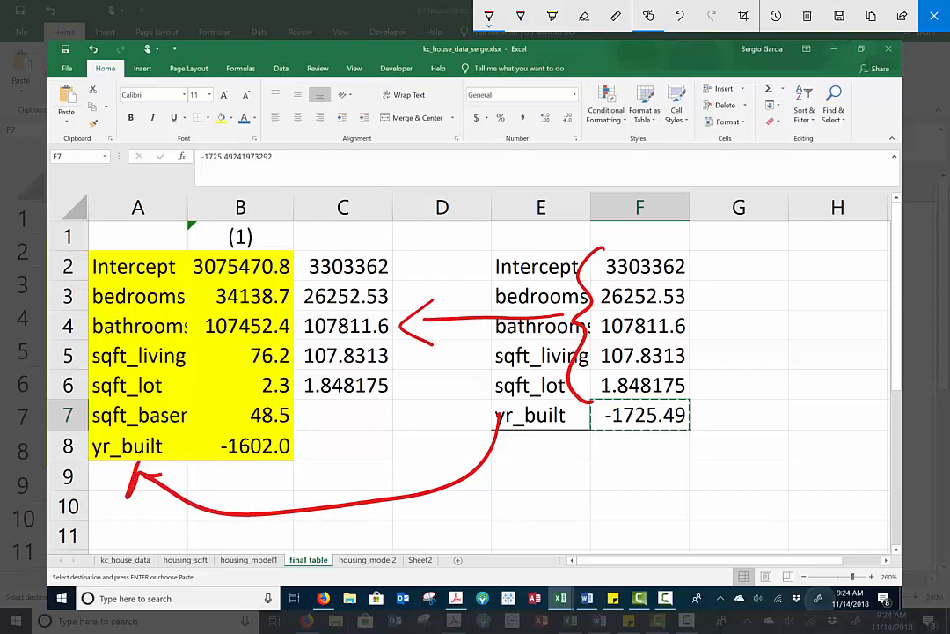
{"action": "mouse_move", "coordinate": [326, 409]}
{"action": "left_mouse_down"}
{"action": "mouse_move", "coordinate": [351, 427]}
{"action": "mouse_move", "coordinate": [313, 430]}
{"action": "left_mouse_up"}
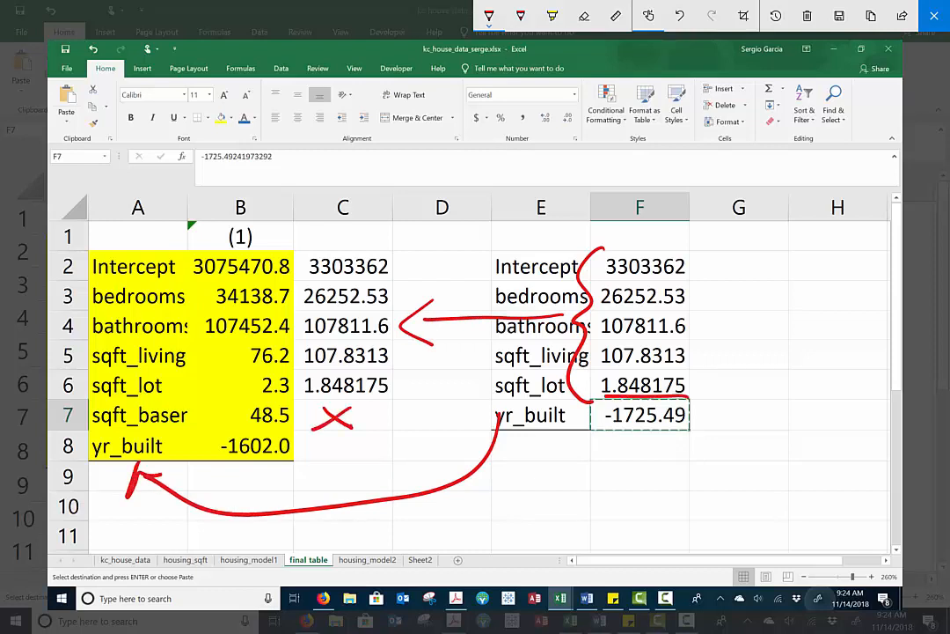
{"action": "mouse_move", "coordinate": [605, 401]}
{"action": "left_mouse_down"}
{"action": "mouse_move", "coordinate": [695, 434]}
{"action": "mouse_move", "coordinate": [616, 400]}
{"action": "mouse_move", "coordinate": [475, 443]}
{"action": "mouse_move", "coordinate": [358, 454]}
{"action": "mouse_move", "coordinate": [378, 461]}
{"action": "left_mouse_up"}
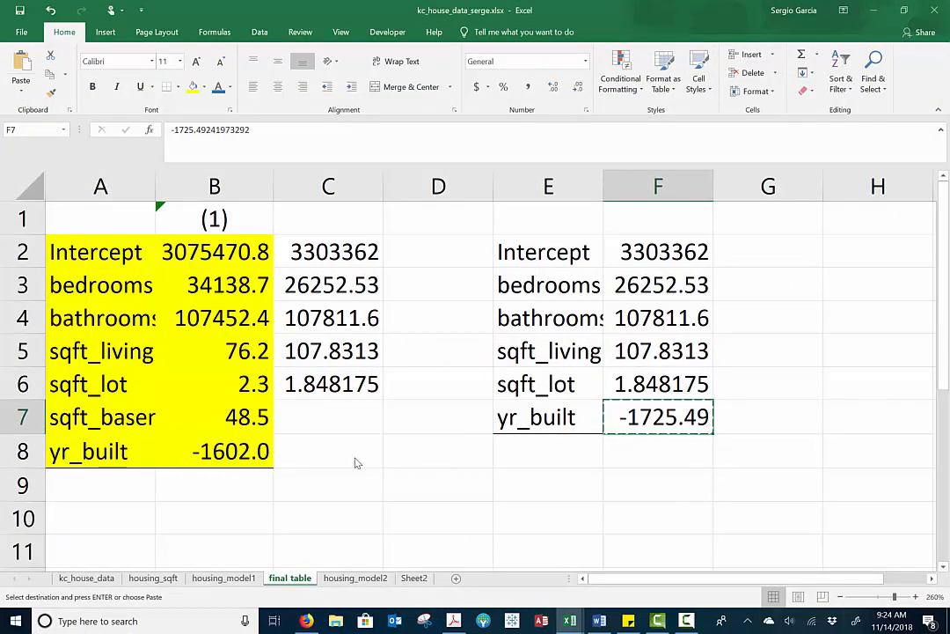
Paste the yr_built coefficient into C8 and enter (2) as the column heading in C1
{"action": "left_click", "coordinate": [356, 455]}
{"action": "key", "text": "ctrl+v"}
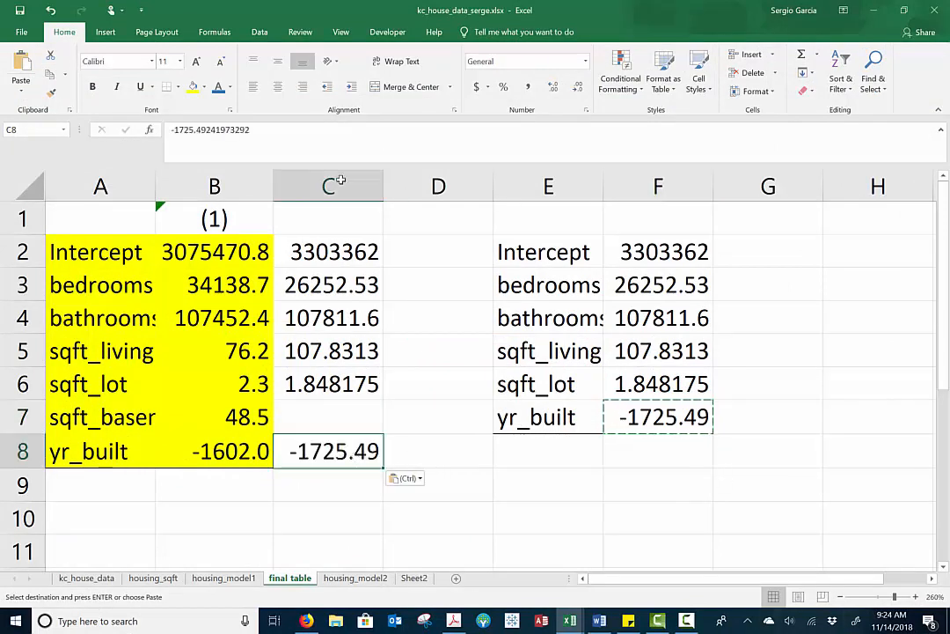
{"action": "left_click", "coordinate": [317, 223]}
{"action": "type", "text": "("}
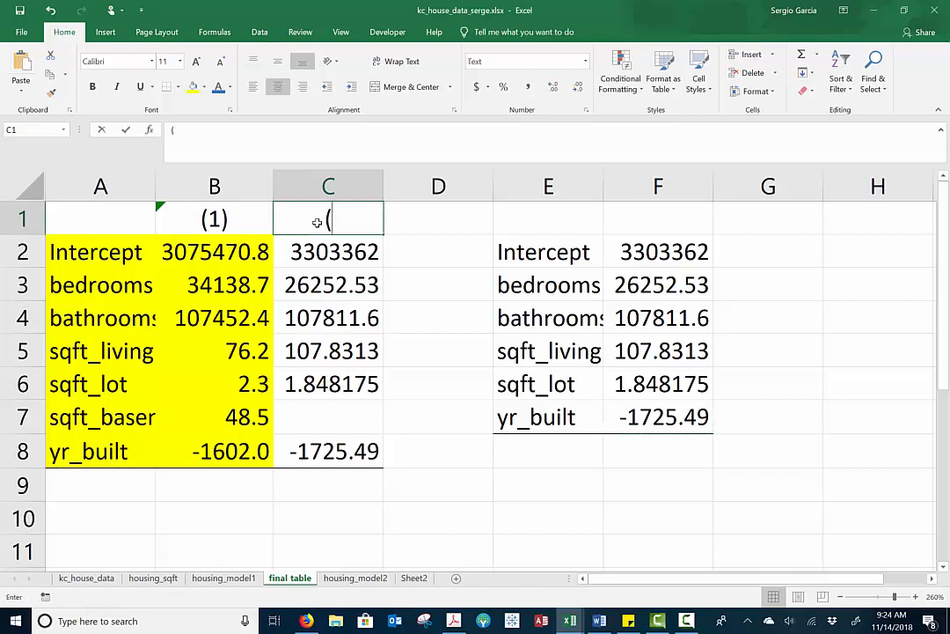
{"action": "type", "text": "2)"}
{"action": "key", "text": "Return"}
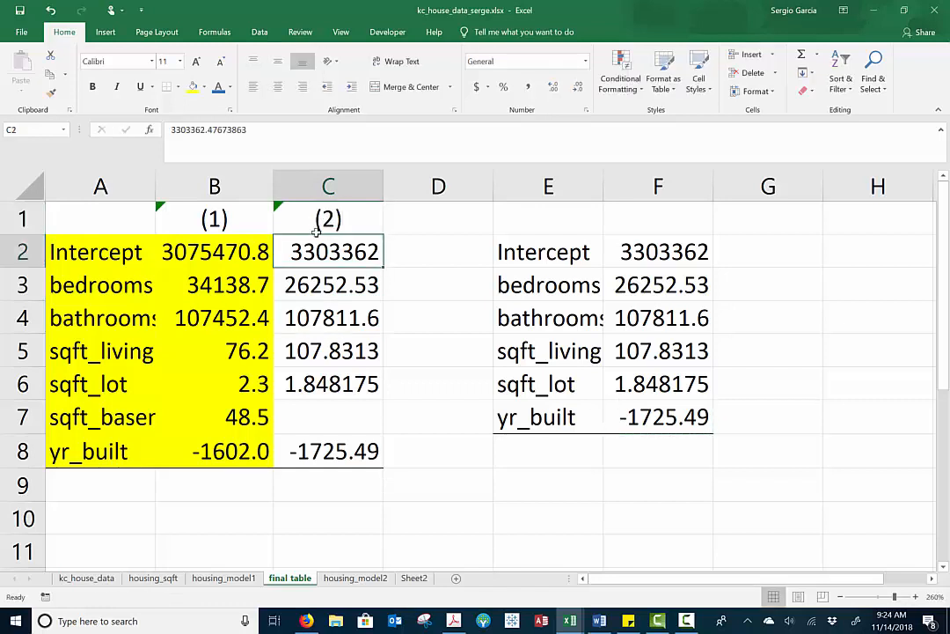
Fill the second model's coefficient cells C2:C8 with light blue
{"action": "left_click_drag", "start_coordinate": [333, 255], "coordinate": [317, 450]}
{"action": "left_click", "coordinate": [204, 89]}
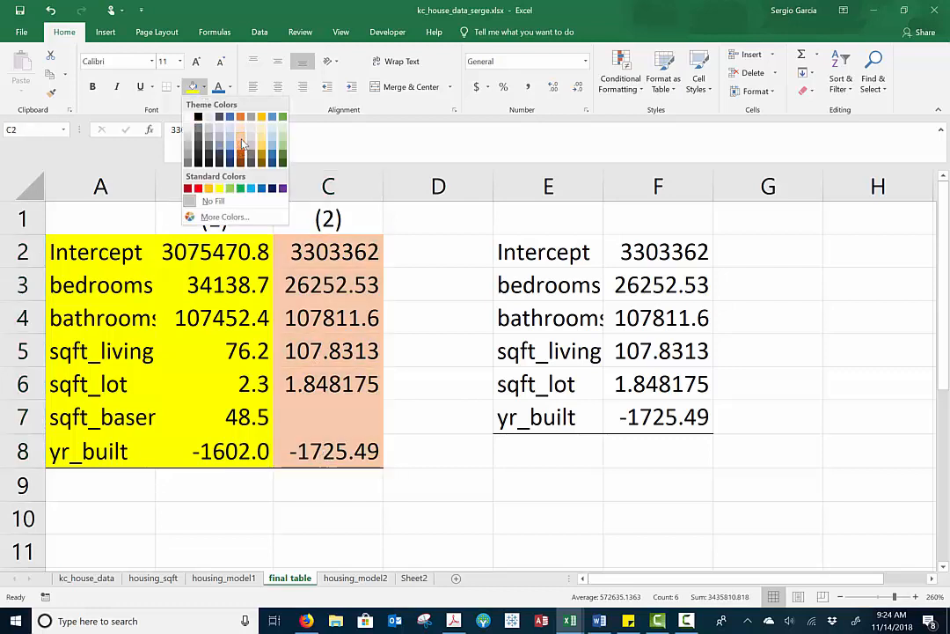
{"action": "left_click", "coordinate": [243, 144]}
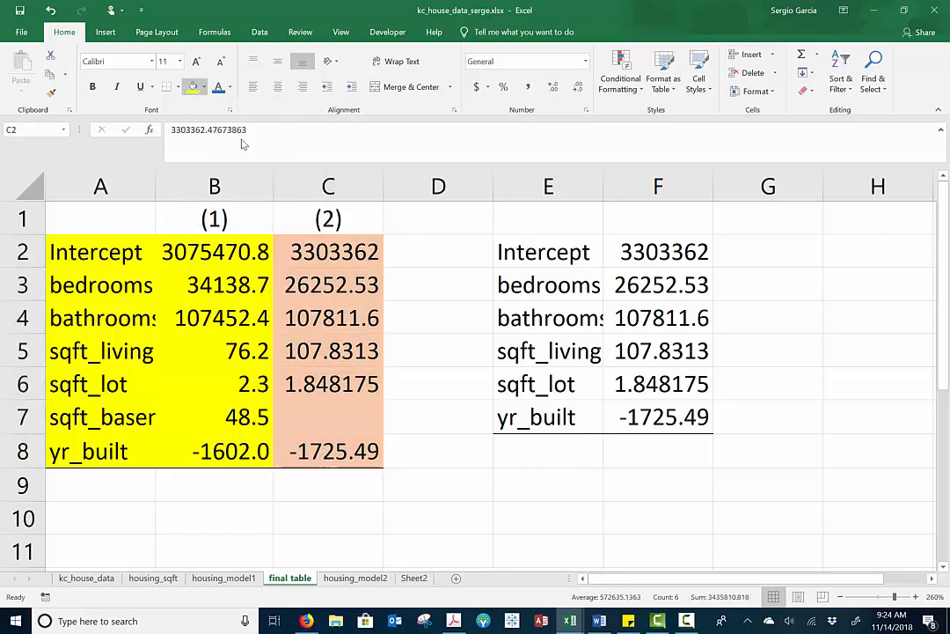
{"action": "left_click", "coordinate": [204, 88]}
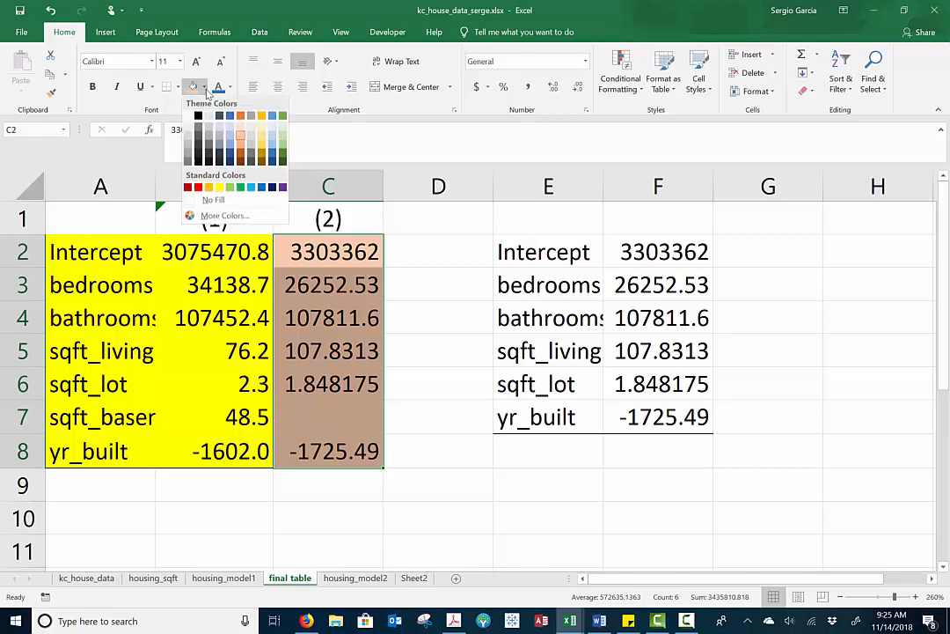
{"action": "left_click", "coordinate": [276, 140]}
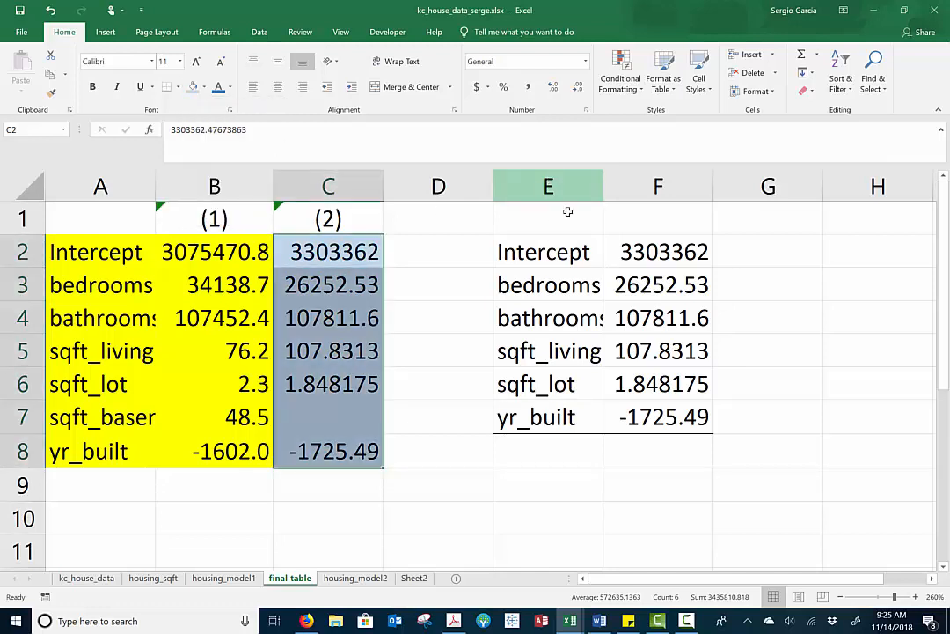
Clear the temporary variable names and coefficients from columns E and F
{"action": "left_click_drag", "start_coordinate": [568, 190], "coordinate": [715, 227]}
{"action": "key", "text": "Delete"}
{"action": "left_click", "coordinate": [530, 285]}
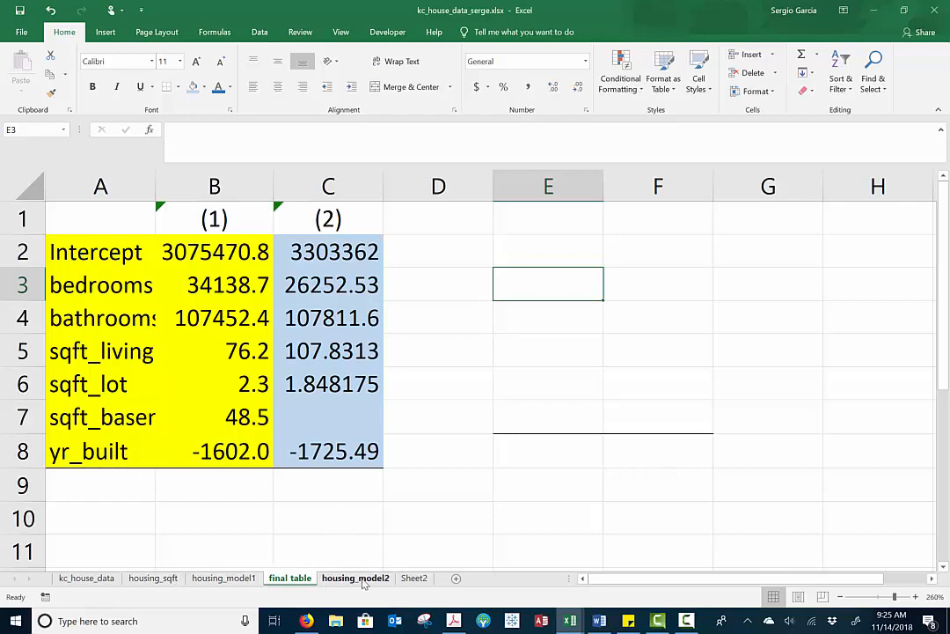
Check the sqft_living P-value in housing_model2 and return to the final table sheet
{"action": "left_click", "coordinate": [362, 579]}
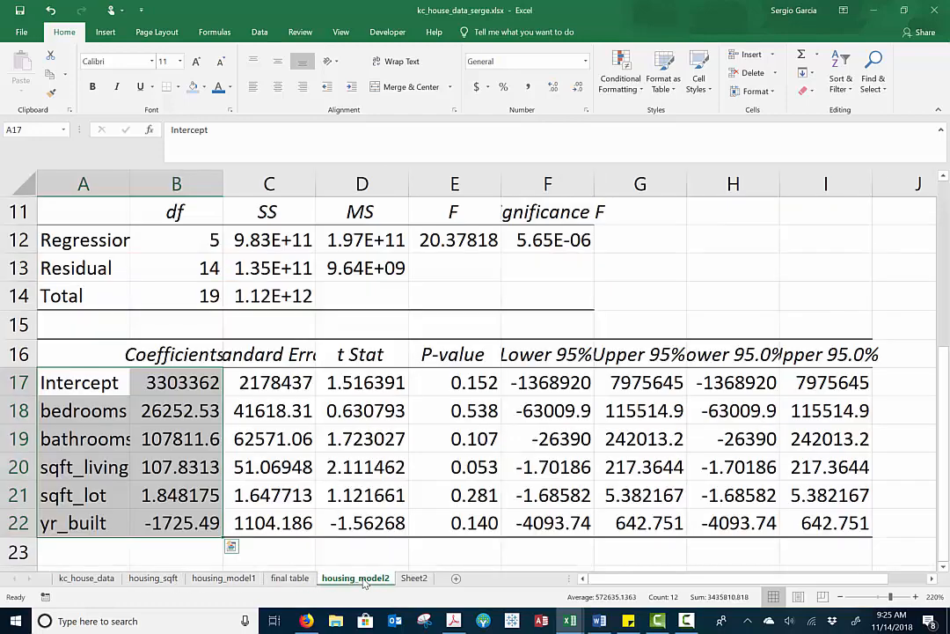
{"action": "left_click", "coordinate": [482, 468]}
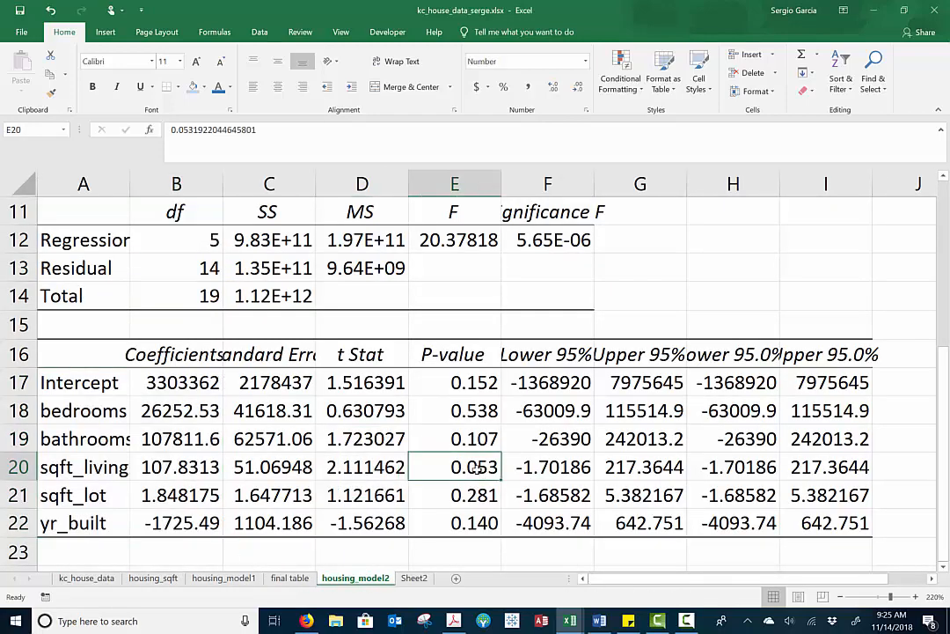
{"action": "left_click", "coordinate": [289, 579]}
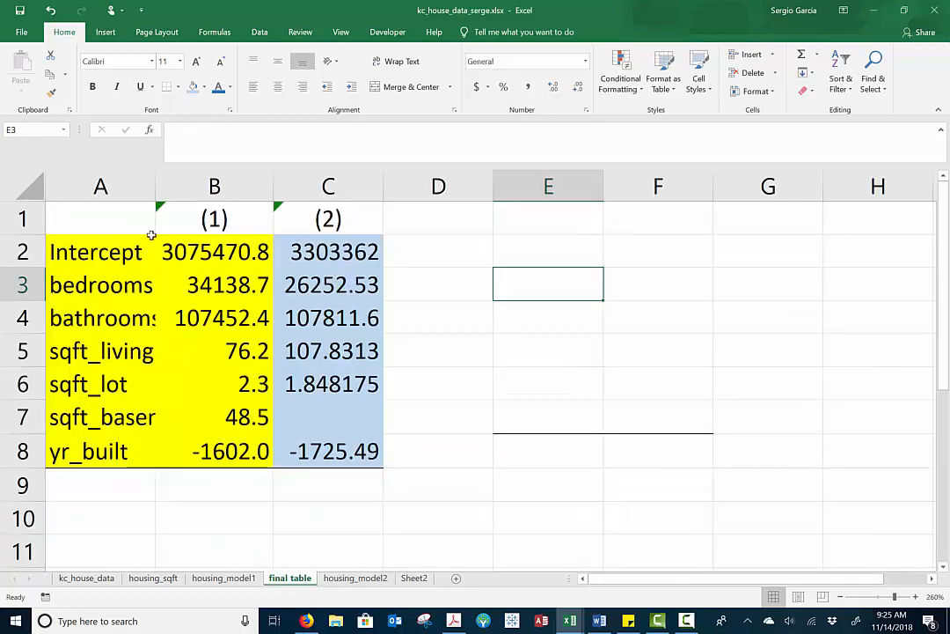
Auto-fit column A to the variable names and go to the second model's sqft_living coefficient
{"action": "double_click", "coordinate": [155, 190]}
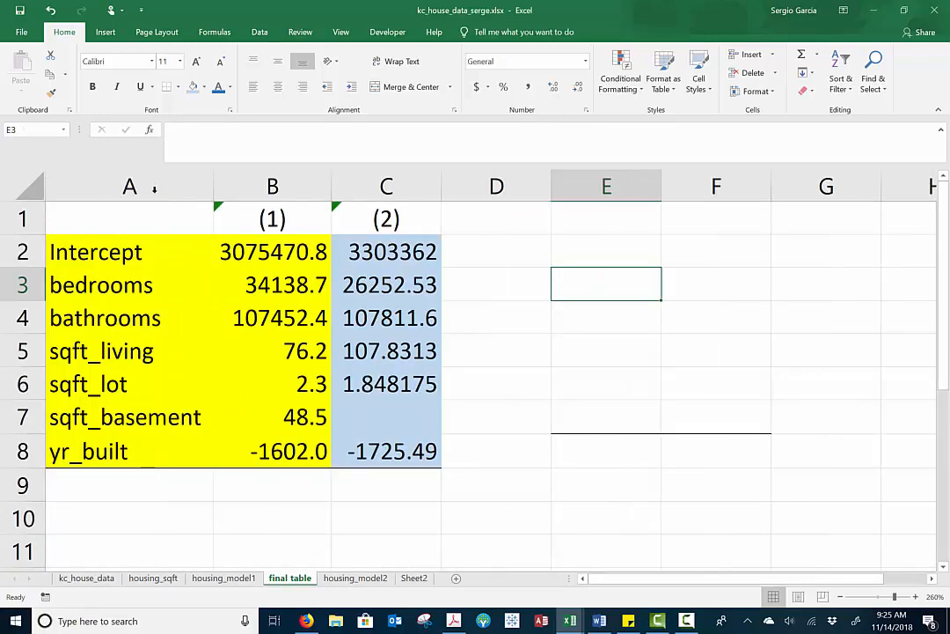
{"action": "left_click", "coordinate": [128, 350]}
{"action": "key", "text": "Right"}
{"action": "key", "text": "Right"}
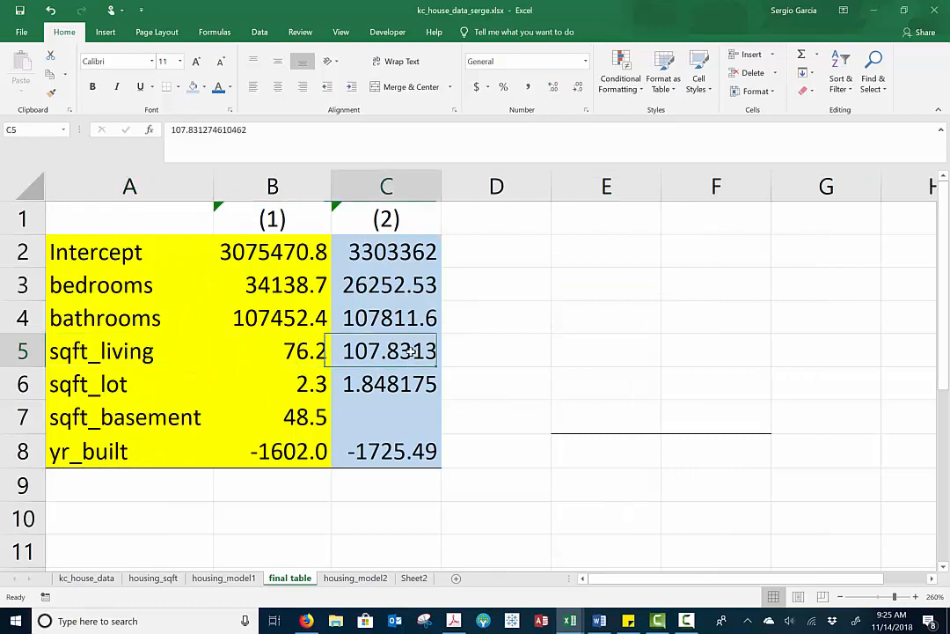
Format the second model's coefficients in C2:C8 to one decimal place
{"action": "left_click_drag", "start_coordinate": [412, 253], "coordinate": [403, 452]}
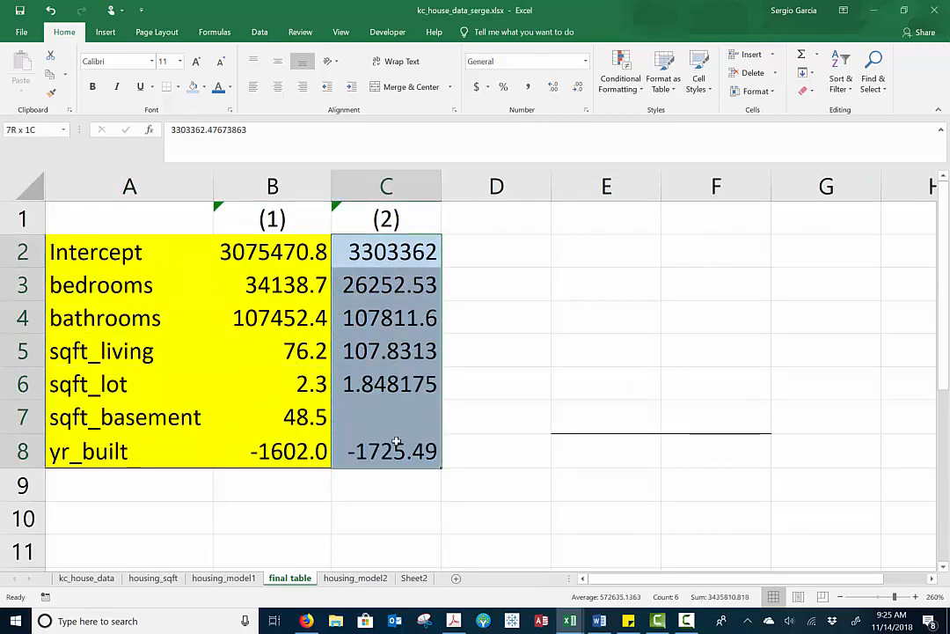
{"action": "left_click", "coordinate": [579, 87]}
{"action": "left_click", "coordinate": [554, 88]}
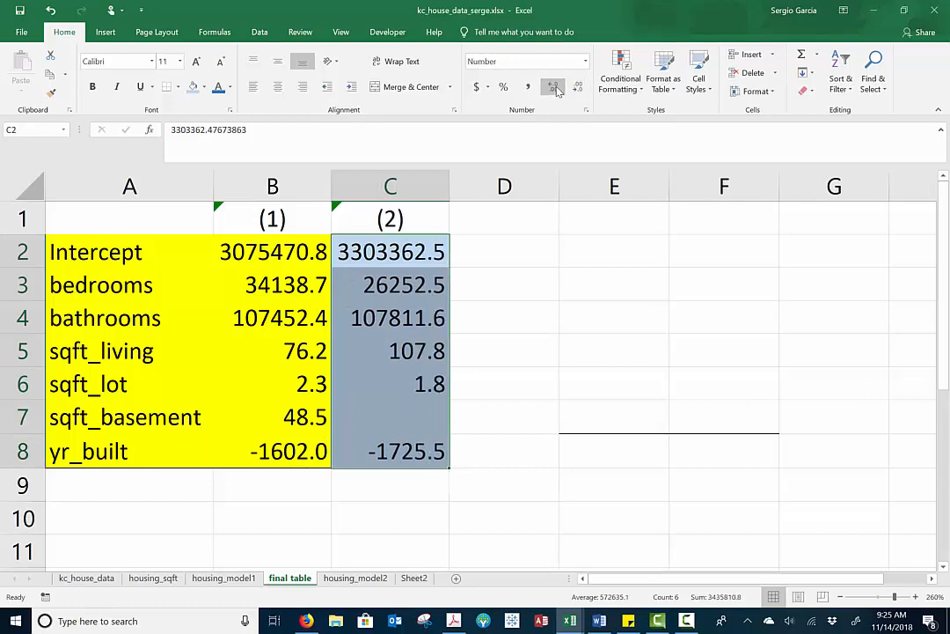
Shorten the sqft_living coefficient in C5 and add a significance asterisk so the cell reads 107.8*
{"action": "left_click", "coordinate": [418, 375]}
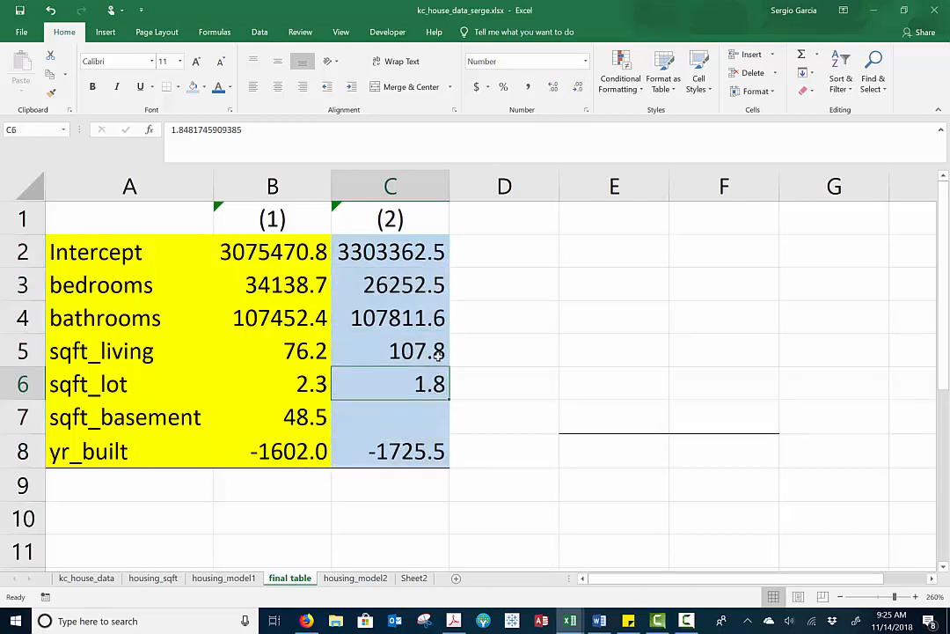
{"action": "double_click", "coordinate": [440, 356]}
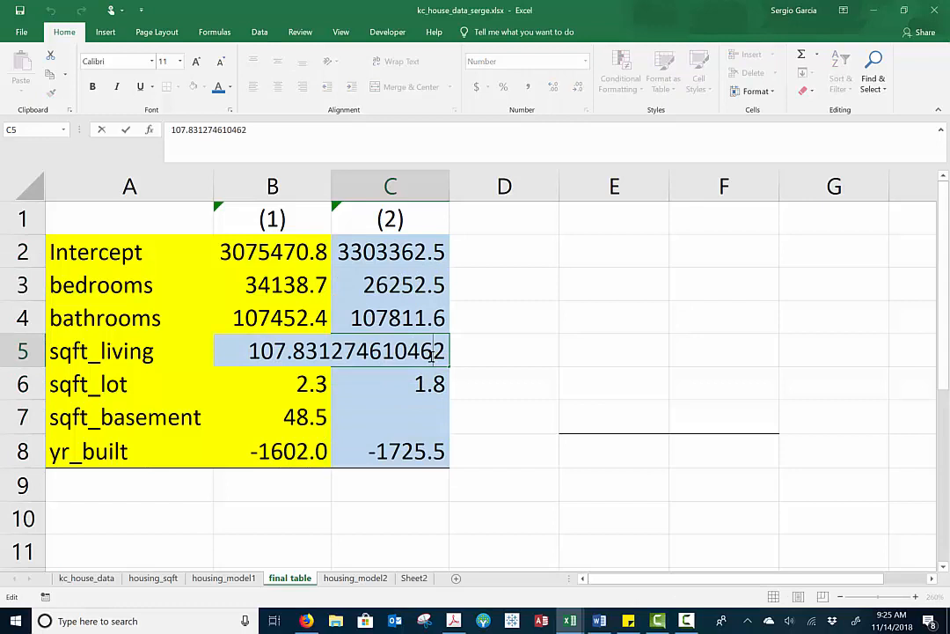
{"action": "key", "text": "BackSpace"}
{"action": "key", "text": "BackSpace"}
{"action": "key", "text": "BackSpace"}
{"action": "key", "text": "BackSpace"}
{"action": "key", "text": "BackSpace"}
{"action": "key", "text": "BackSpace"}
{"action": "key", "text": "BackSpace"}
{"action": "key", "text": "BackSpace"}
{"action": "key", "text": "BackSpace"}
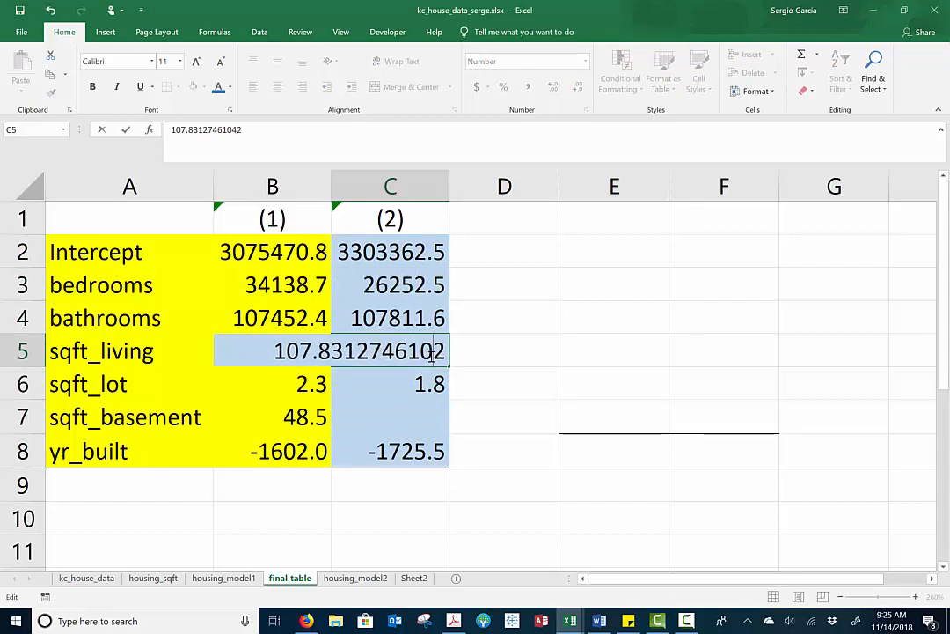
{"action": "key", "text": "BackSpace"}
{"action": "key", "text": "Delete"}
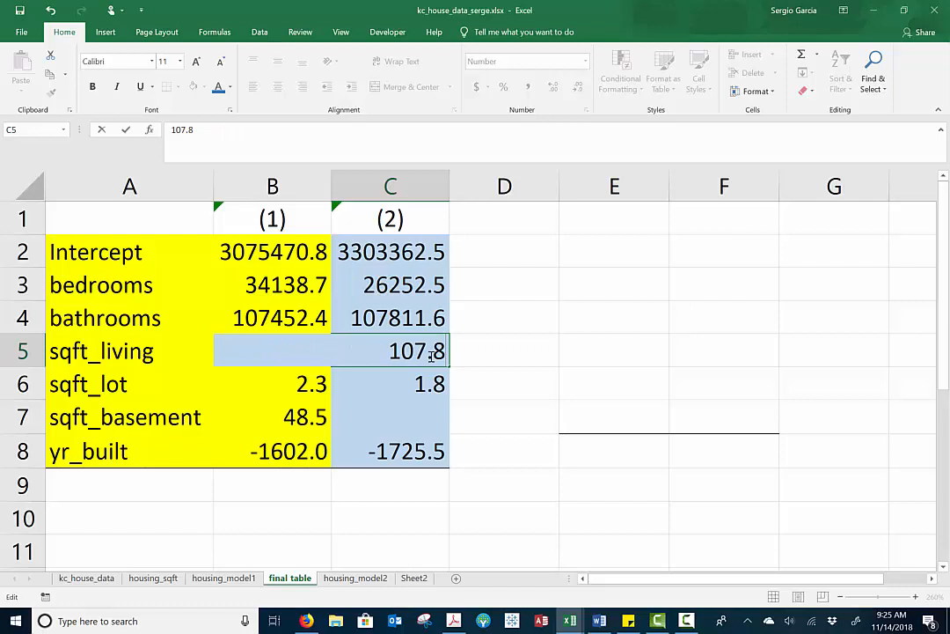
{"action": "type", "text": "*"}
{"action": "key", "text": "Return"}
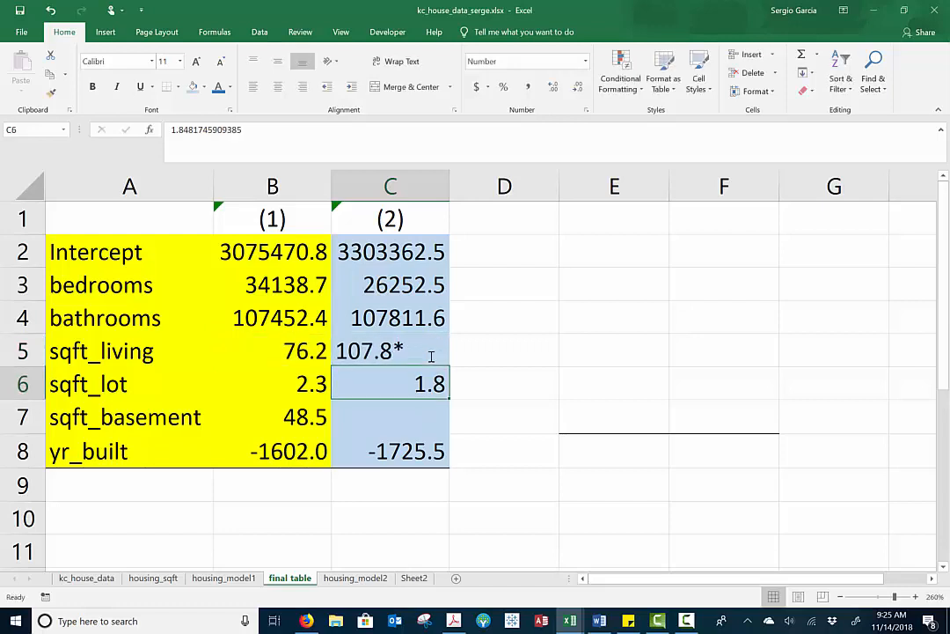
Right-align the starred sqft_living coefficient in C5
{"action": "left_click", "coordinate": [407, 349]}
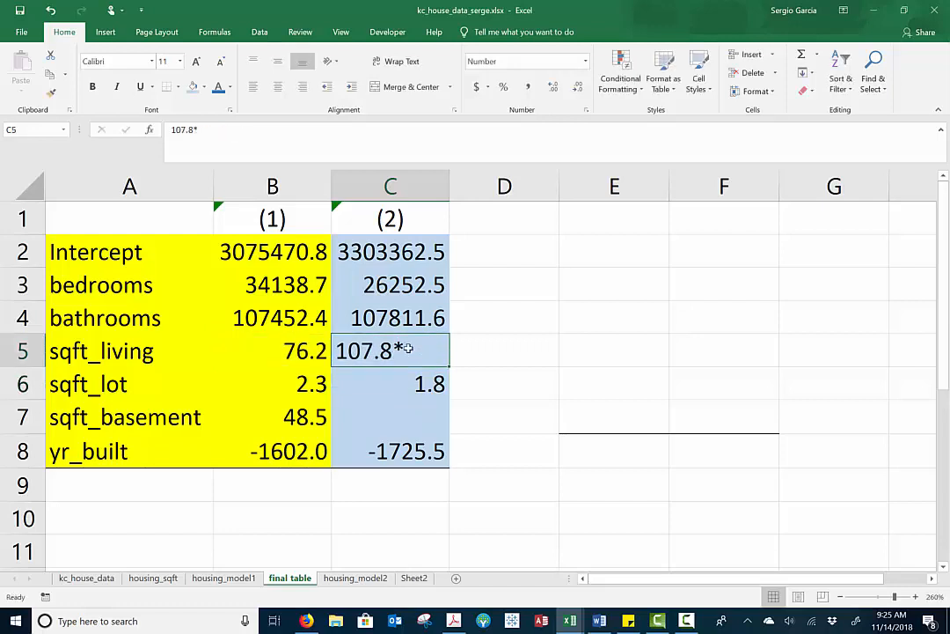
{"action": "left_click", "coordinate": [302, 87]}
{"action": "left_click", "coordinate": [484, 319]}
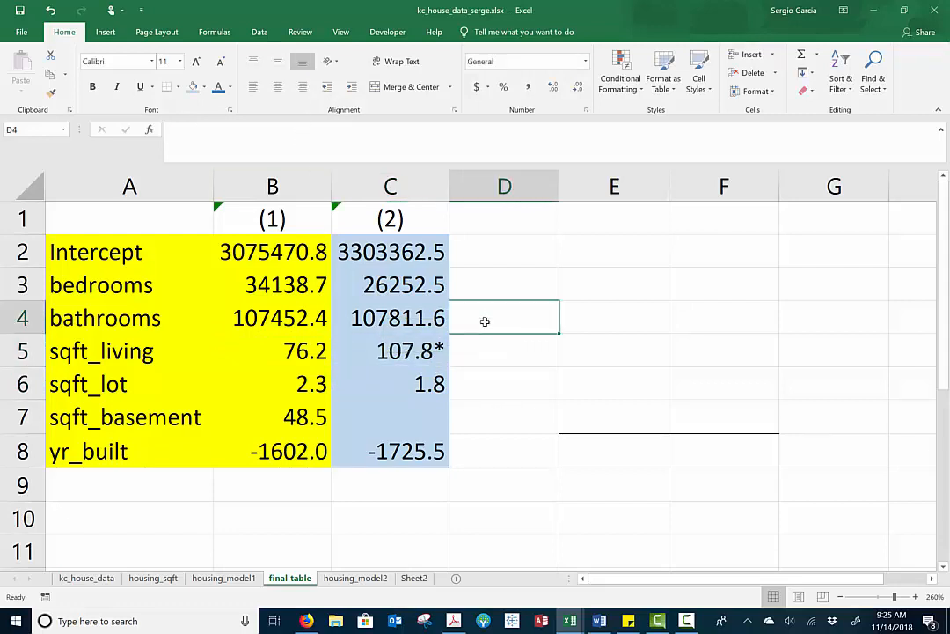
Check the second model's p-values on the housing_model2 sheet and delete the bedrooms column from the Sheet2 data
{"action": "left_click", "coordinate": [407, 348]}
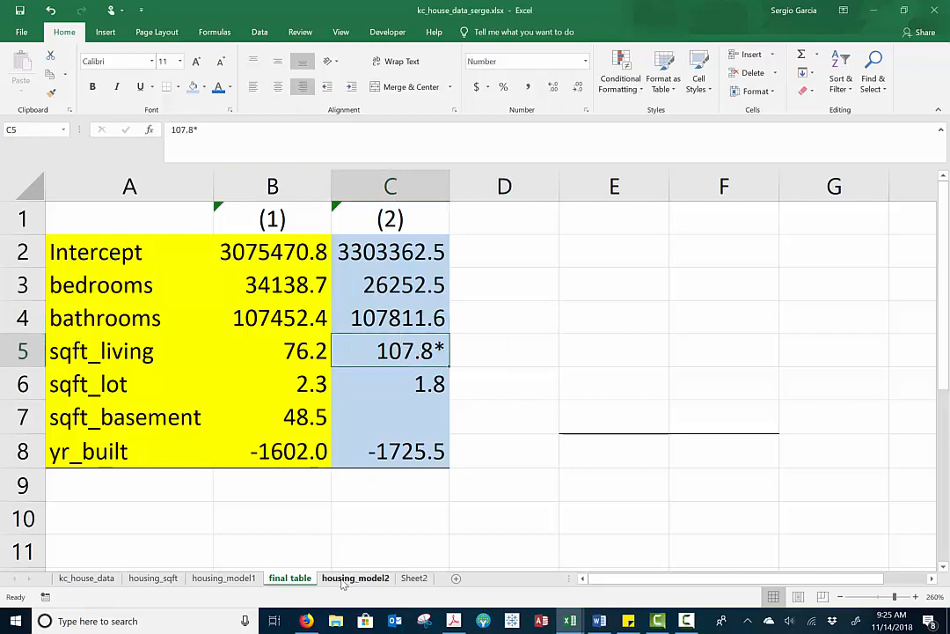
{"action": "left_click", "coordinate": [354, 578]}
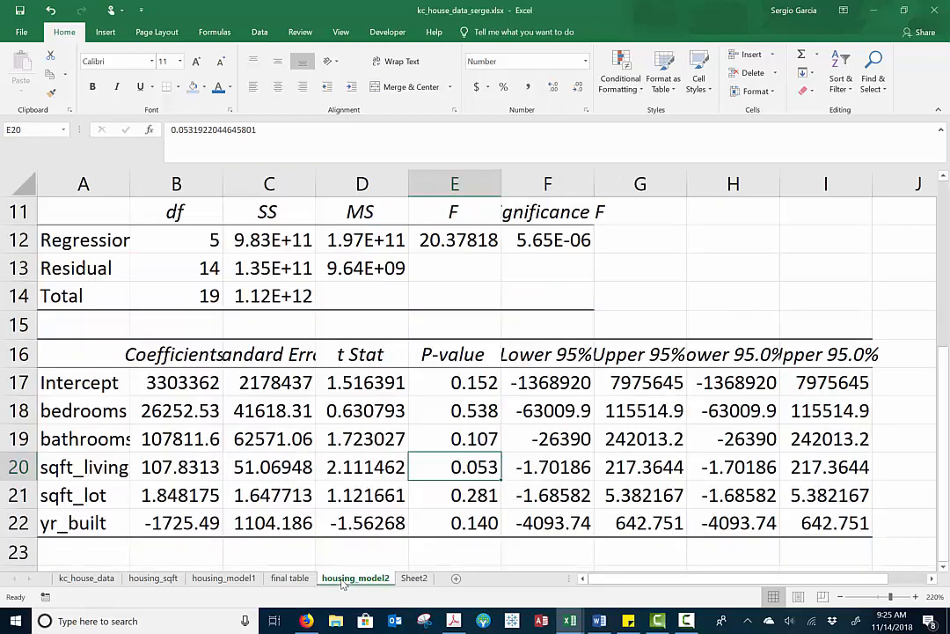
{"action": "left_click", "coordinate": [468, 409]}
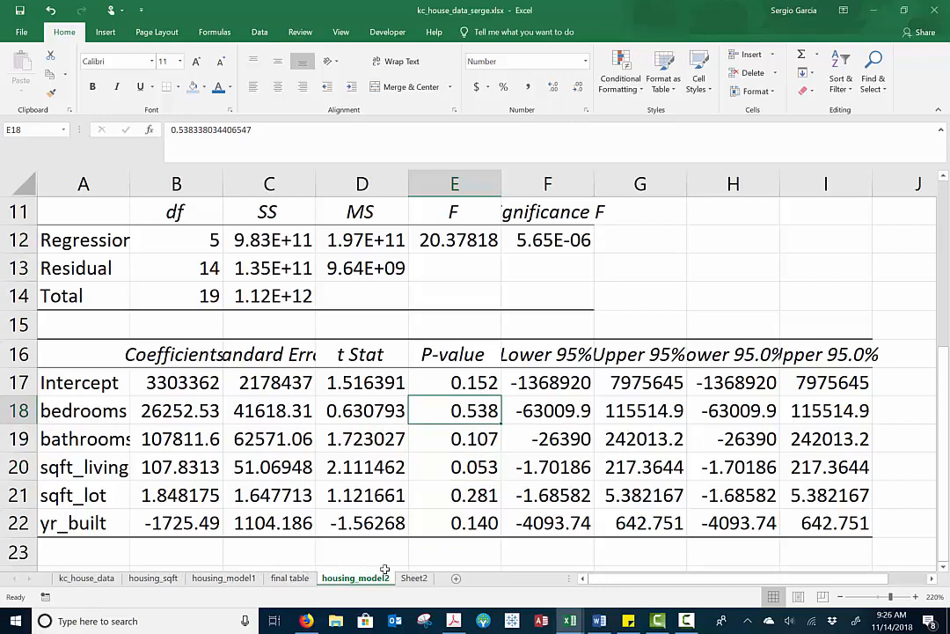
{"action": "left_click", "coordinate": [413, 578]}
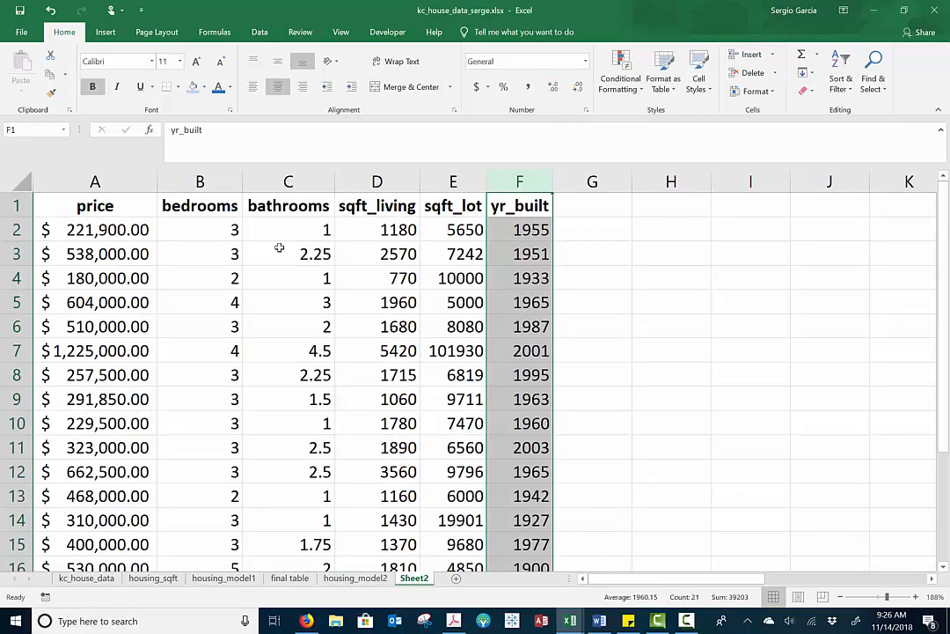
{"action": "left_click", "coordinate": [221, 185]}
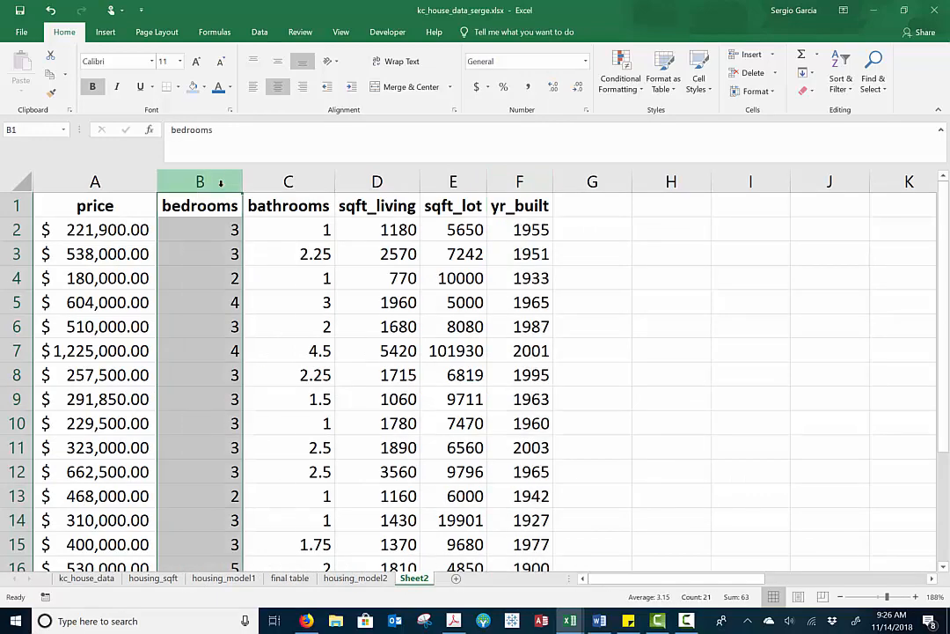
{"action": "right_click", "coordinate": [221, 182]}
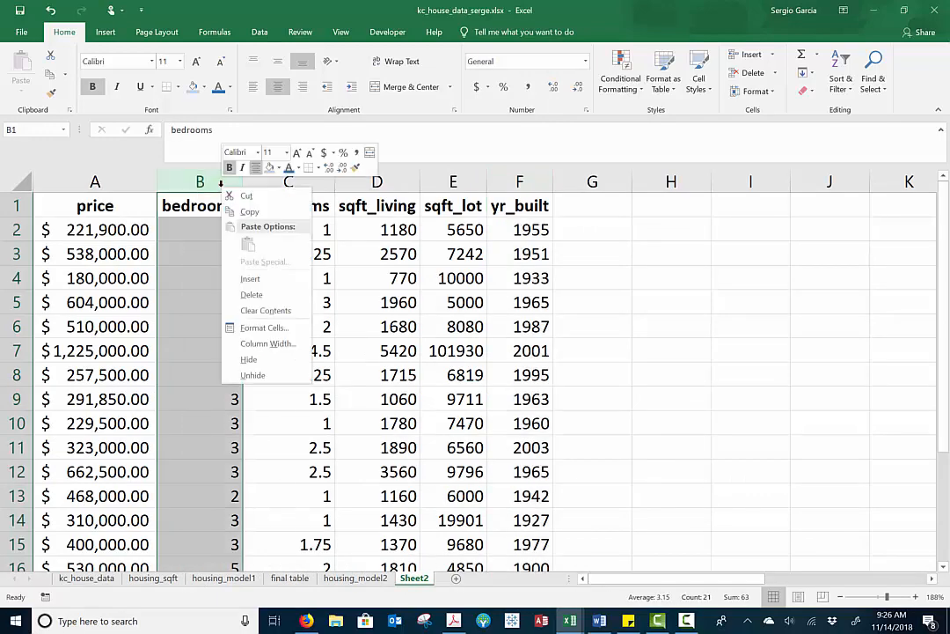
{"action": "left_click", "coordinate": [253, 295]}
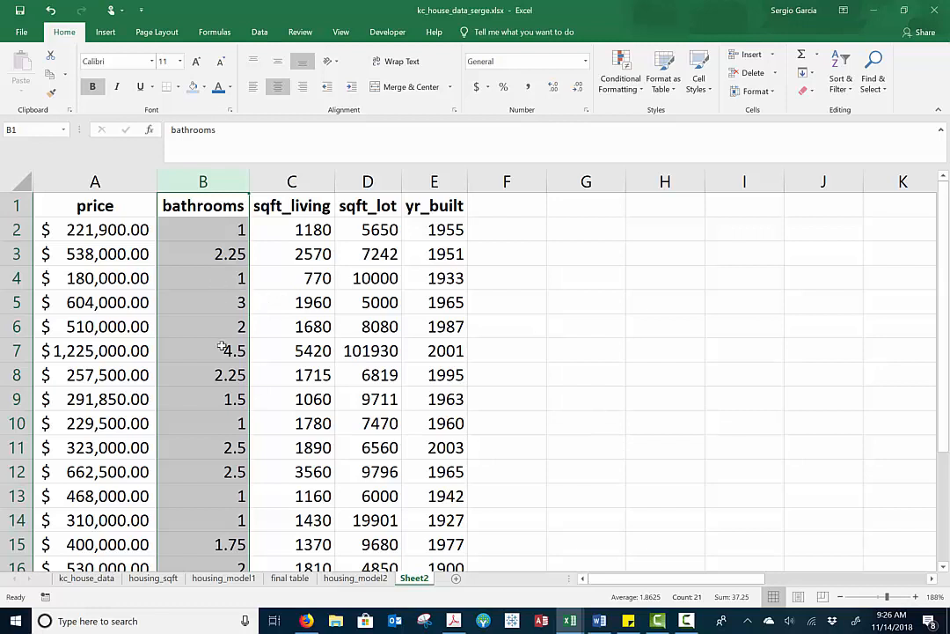
Run a Regression with labels, Y range $A$1:$A$21 and X range $B$1:$E$21, outputting to a new worksheet named housing_model3
{"action": "left_click", "coordinate": [192, 208]}
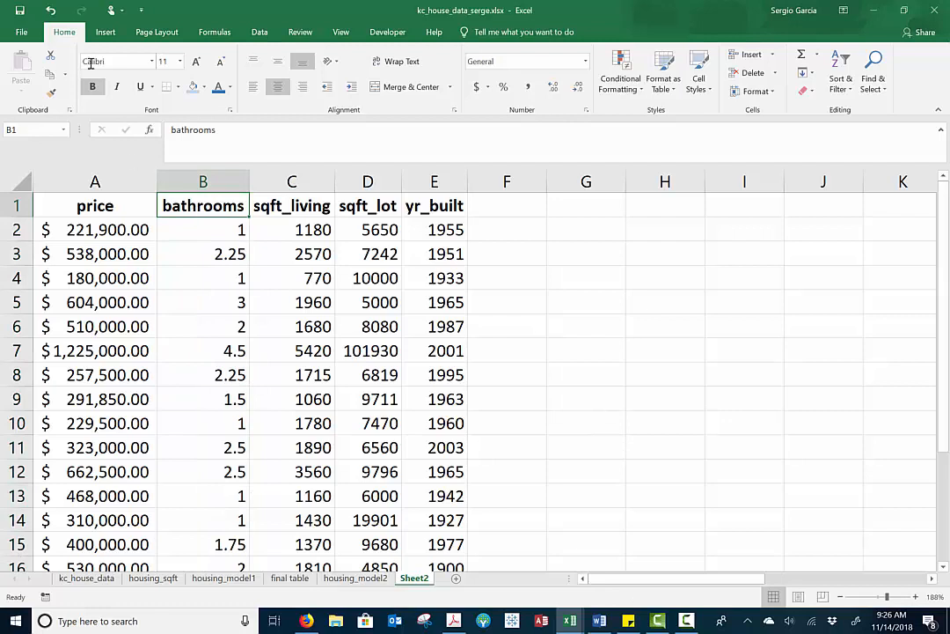
{"action": "left_click", "coordinate": [258, 33]}
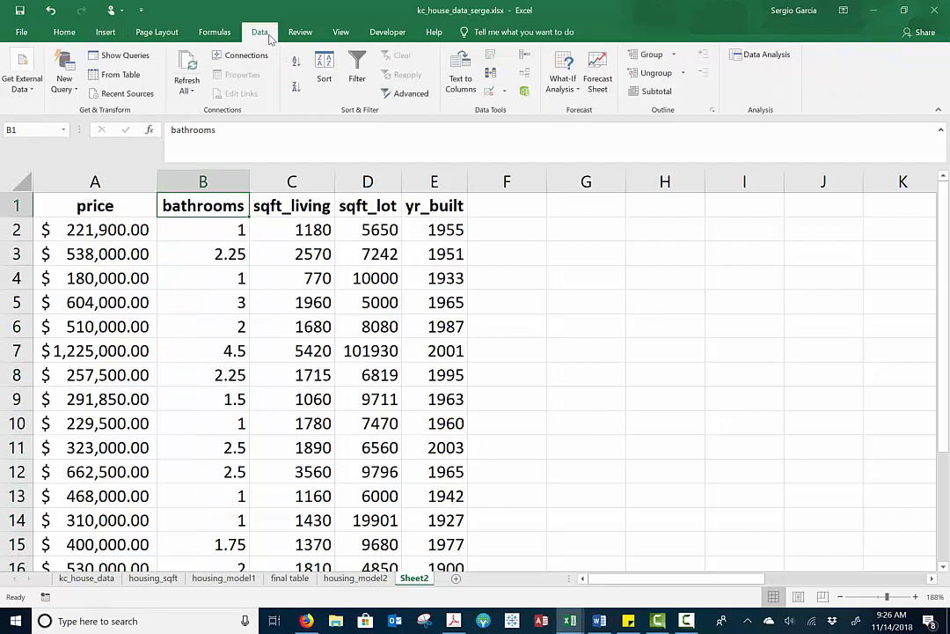
{"action": "left_click", "coordinate": [765, 56]}
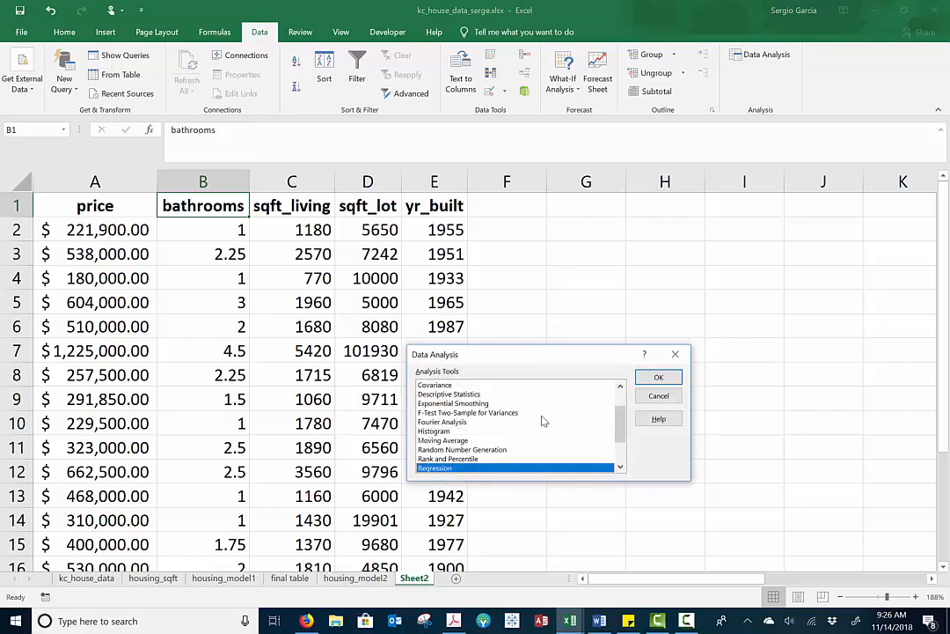
{"action": "left_click", "coordinate": [658, 377]}
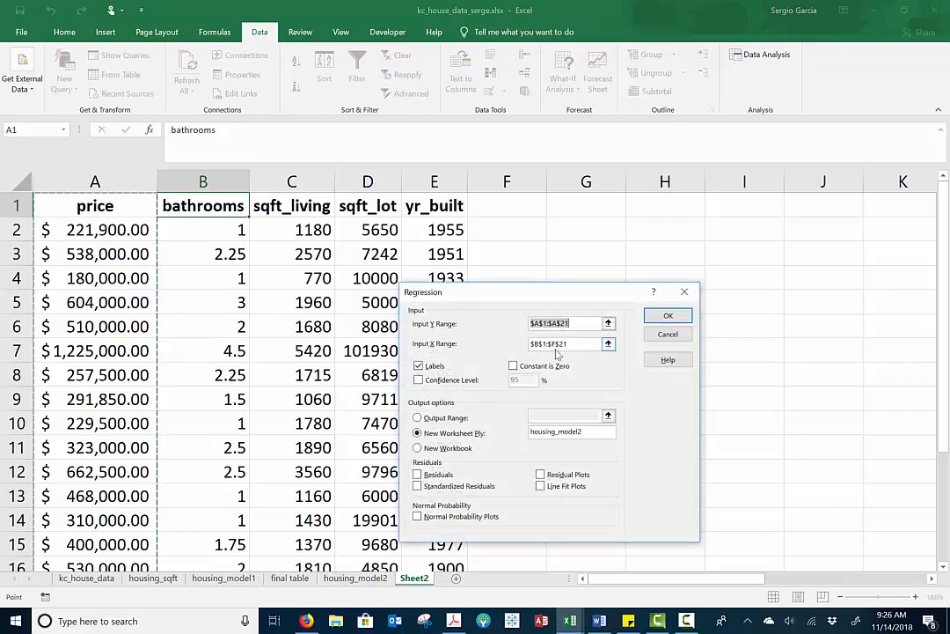
{"action": "left_click", "coordinate": [555, 347]}
{"action": "left_click", "coordinate": [556, 343]}
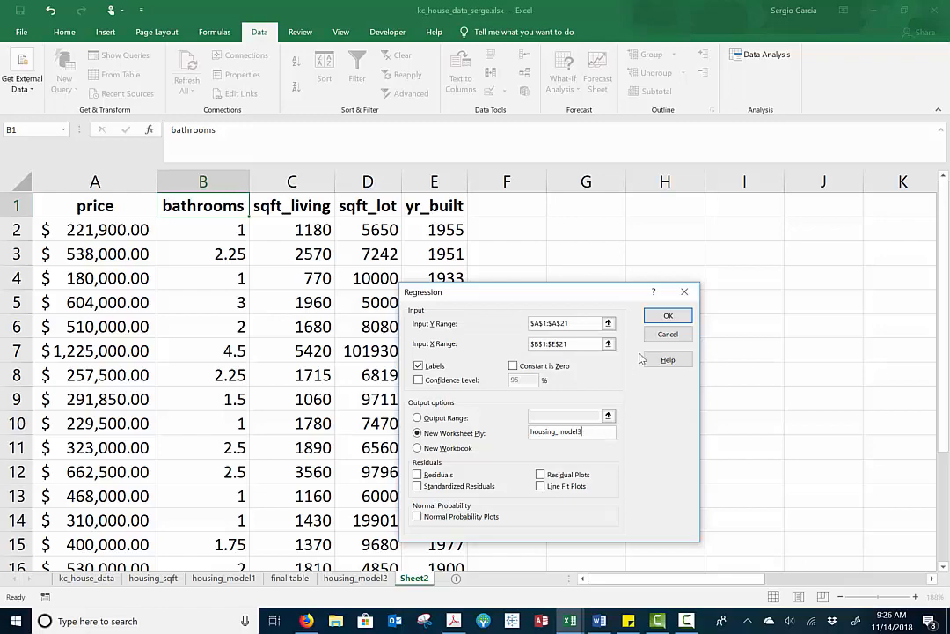
{"action": "left_click", "coordinate": [667, 316]}
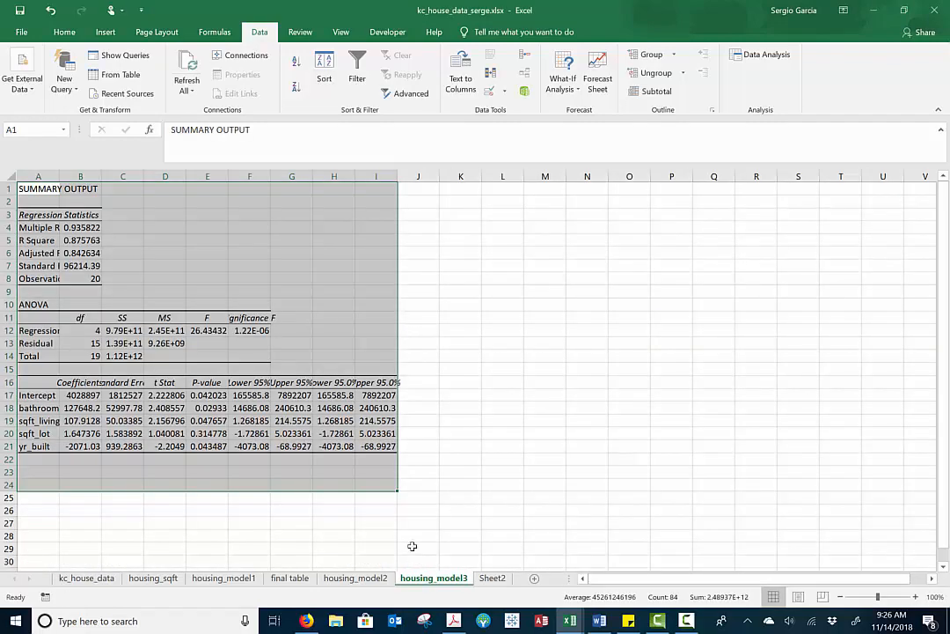
Check the third model's R Square and format its Significance F value in F12 in comma style
{"action": "scroll", "coordinate": [283, 475], "scroll_direction": "up", "scroll_amount": 10, "text": "ctrl"}
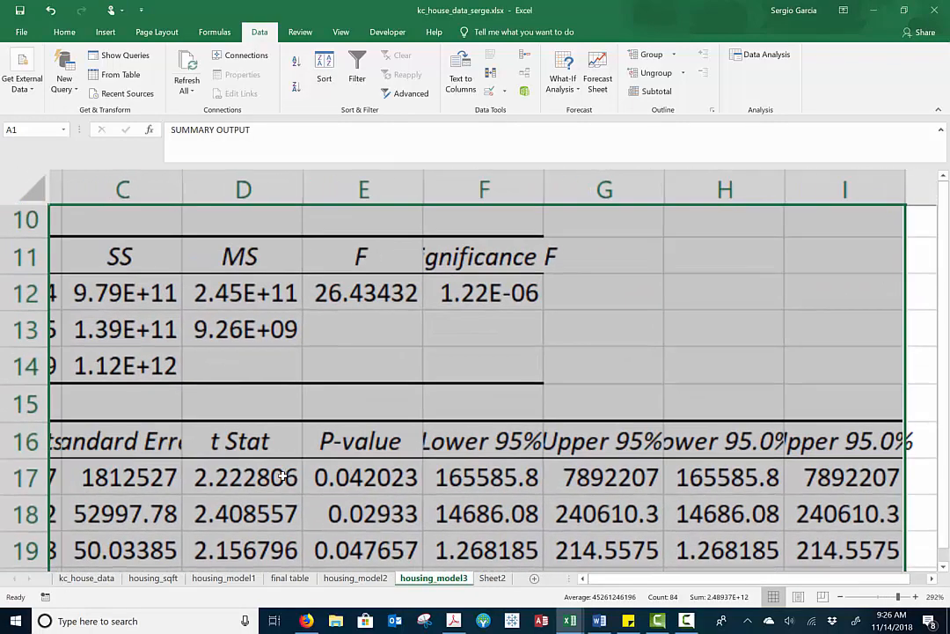
{"action": "scroll", "coordinate": [283, 475], "scroll_direction": "up", "scroll_amount": 1}
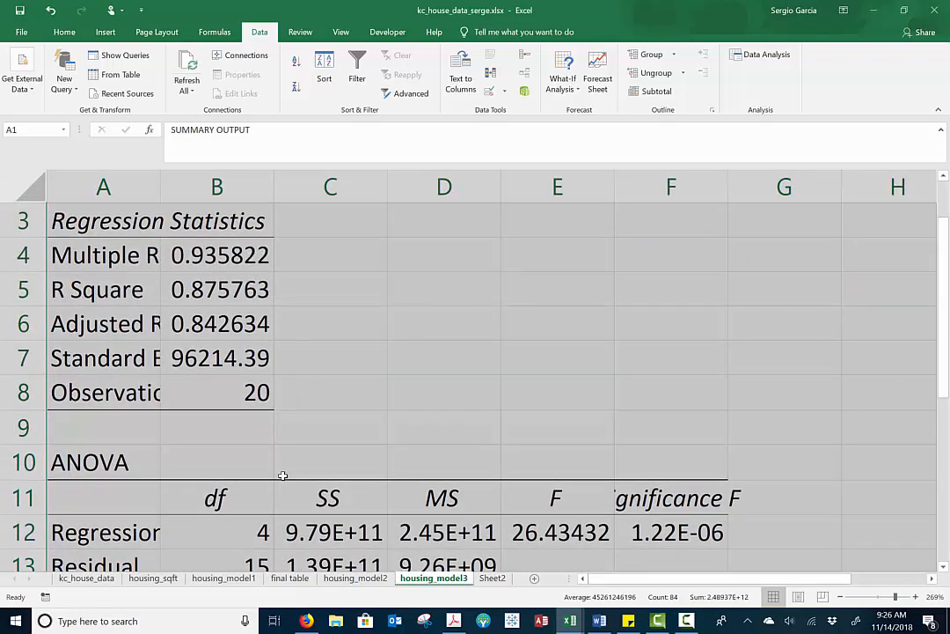
{"action": "left_click", "coordinate": [280, 305]}
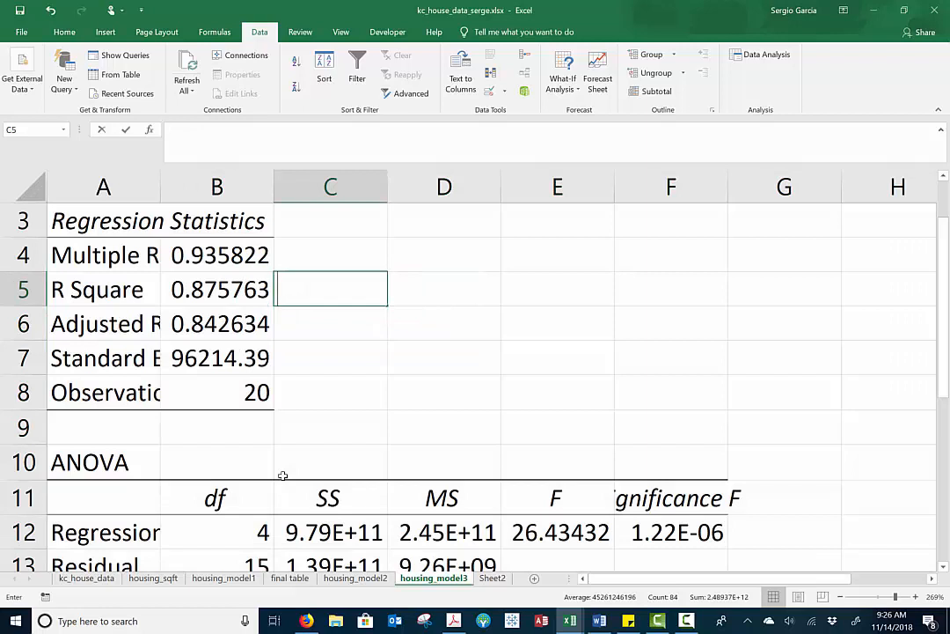
{"action": "key", "text": "Left"}
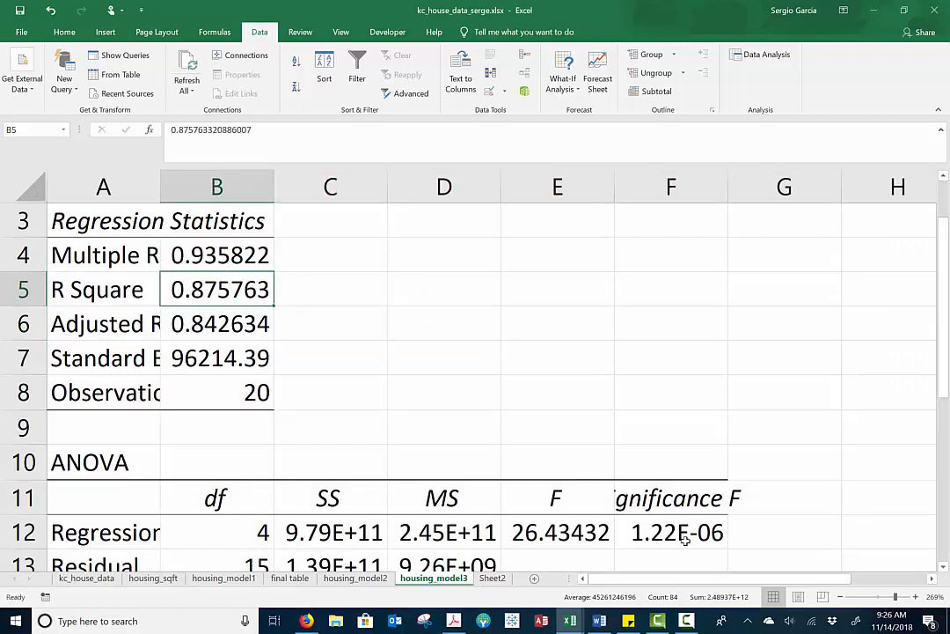
{"action": "left_click", "coordinate": [683, 536]}
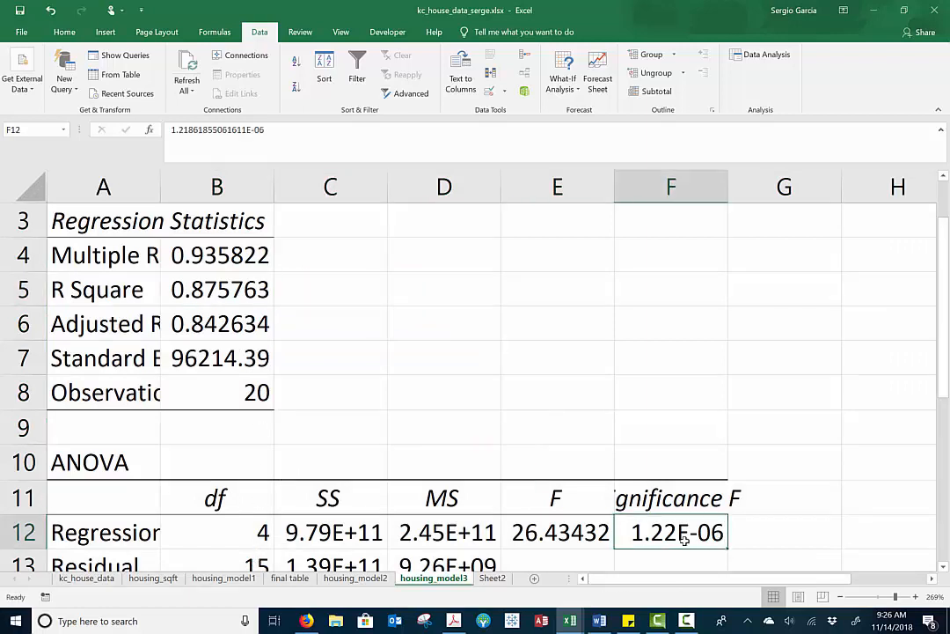
{"action": "left_click", "coordinate": [64, 31]}
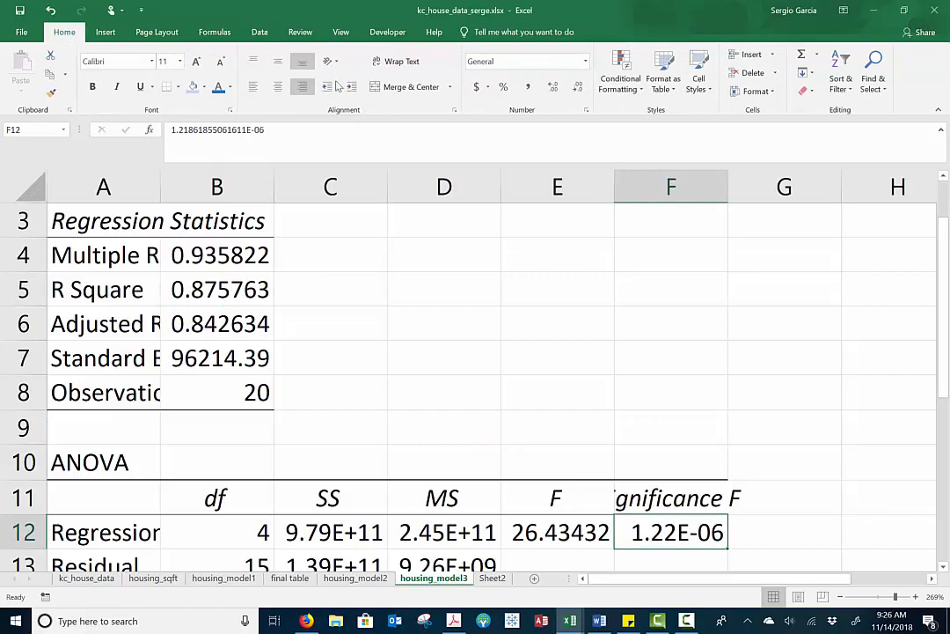
{"action": "left_click", "coordinate": [528, 86]}
Examine the third model's coefficients for the intercept, bathrooms, sqft_living, sqft_lot and yr_built
{"action": "scroll", "coordinate": [450, 359], "scroll_direction": "down", "scroll_amount": 1}
{"action": "scroll", "coordinate": [451, 359], "scroll_direction": "down", "scroll_amount": 4}
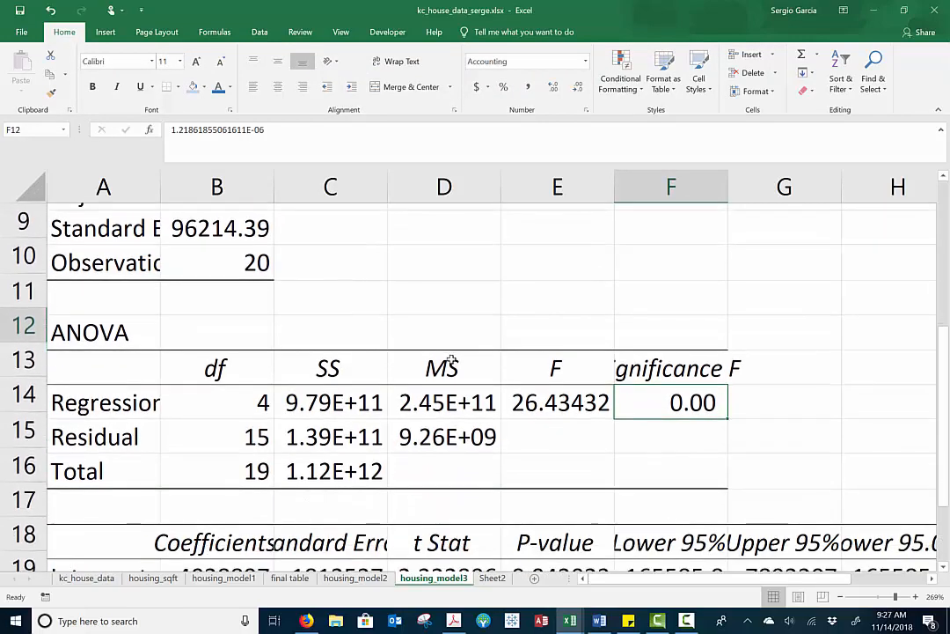
{"action": "scroll", "coordinate": [450, 359], "scroll_direction": "up", "scroll_amount": 2}
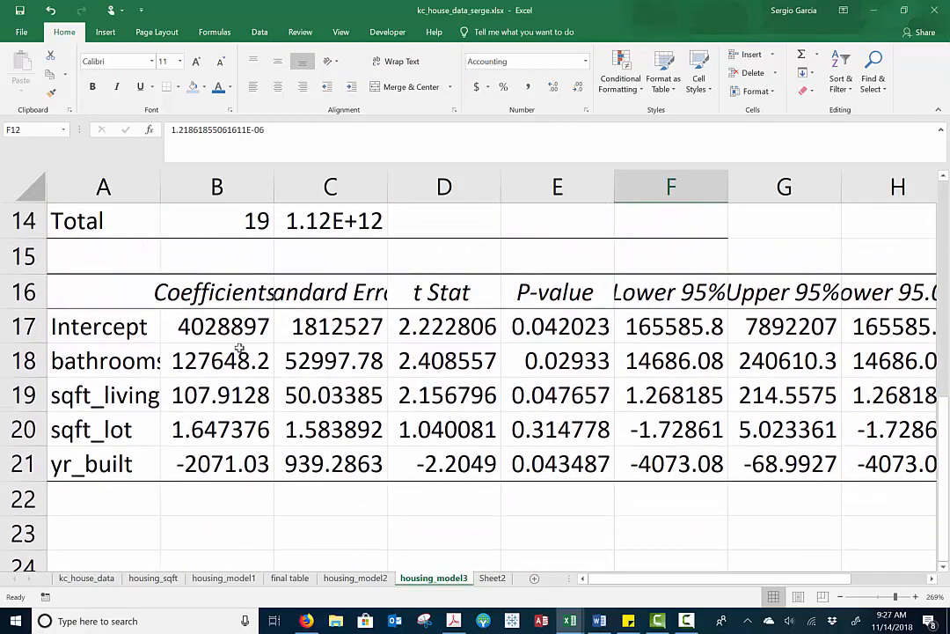
{"action": "left_click", "coordinate": [225, 325]}
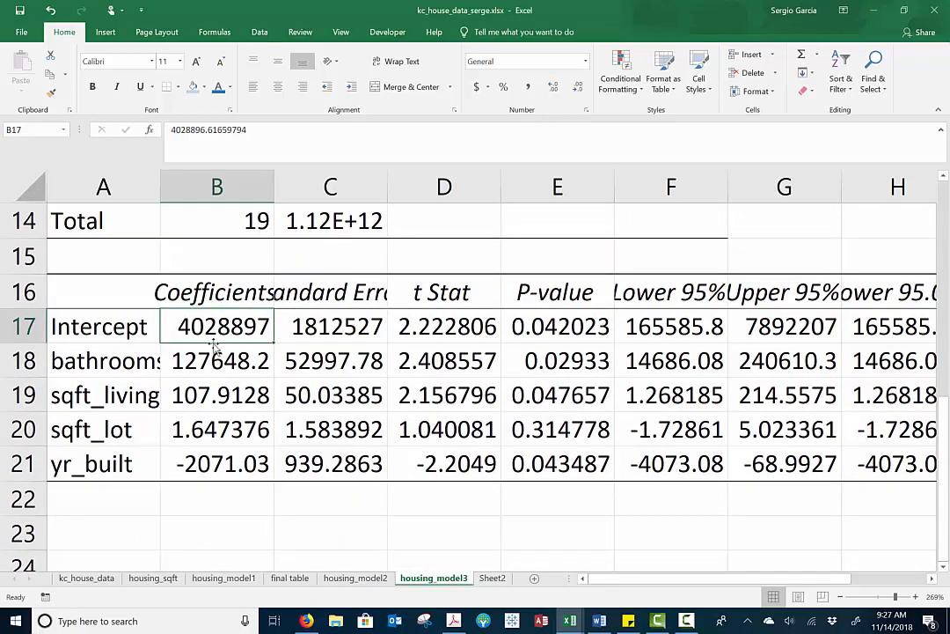
{"action": "left_click", "coordinate": [218, 359]}
{"action": "left_click", "coordinate": [213, 394]}
{"action": "left_click", "coordinate": [203, 429]}
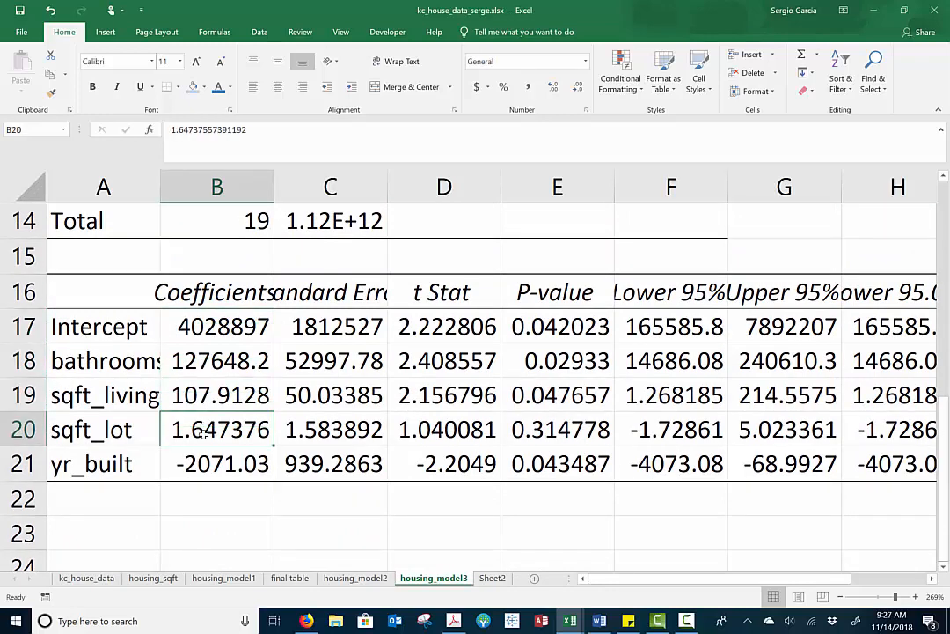
{"action": "left_click", "coordinate": [203, 459]}
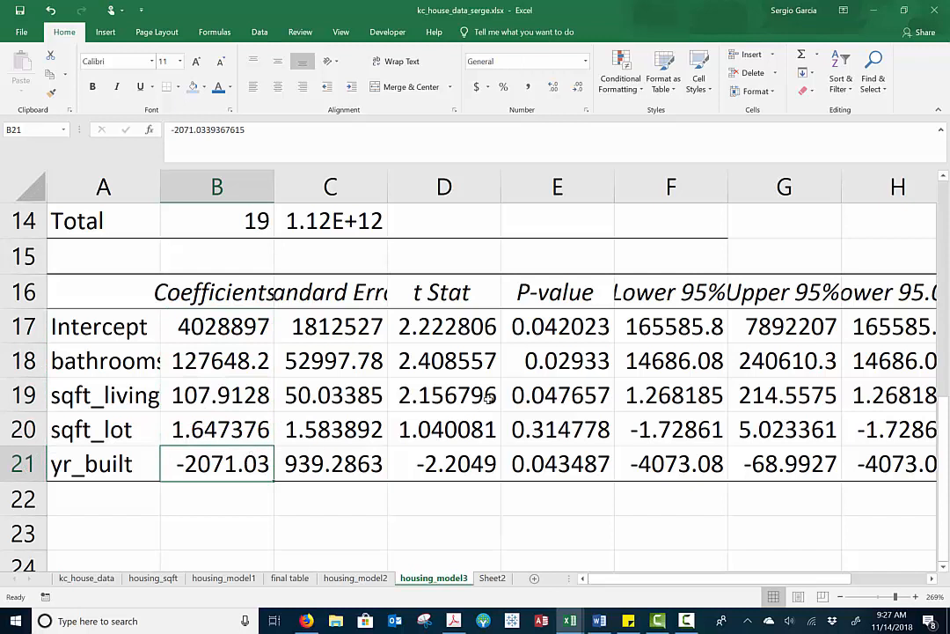
Format the third model's p-values in E17:E21 in comma style with three decimal places and check each variable's significance
{"action": "left_click_drag", "start_coordinate": [547, 327], "coordinate": [556, 464]}
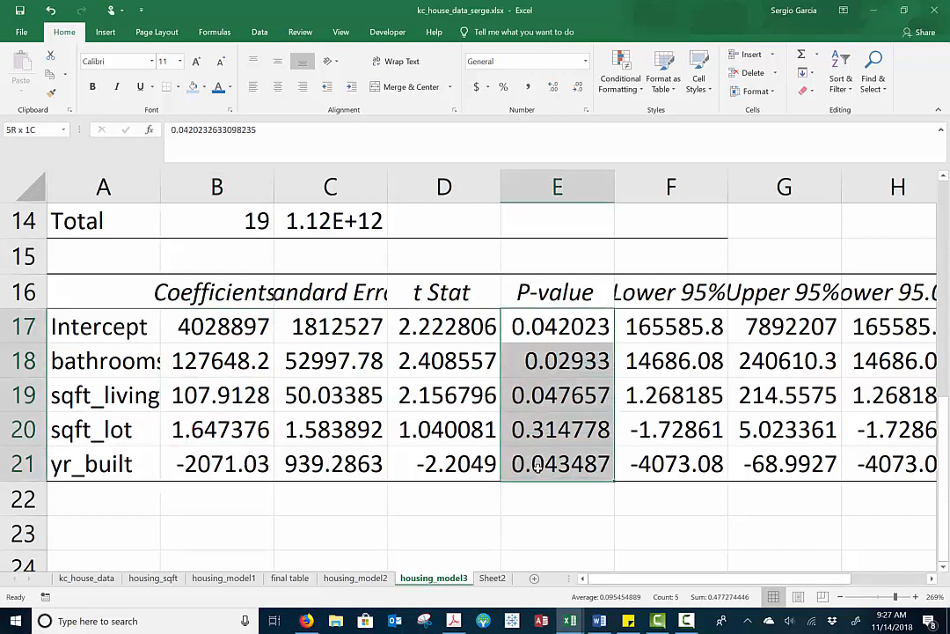
{"action": "left_click", "coordinate": [528, 89]}
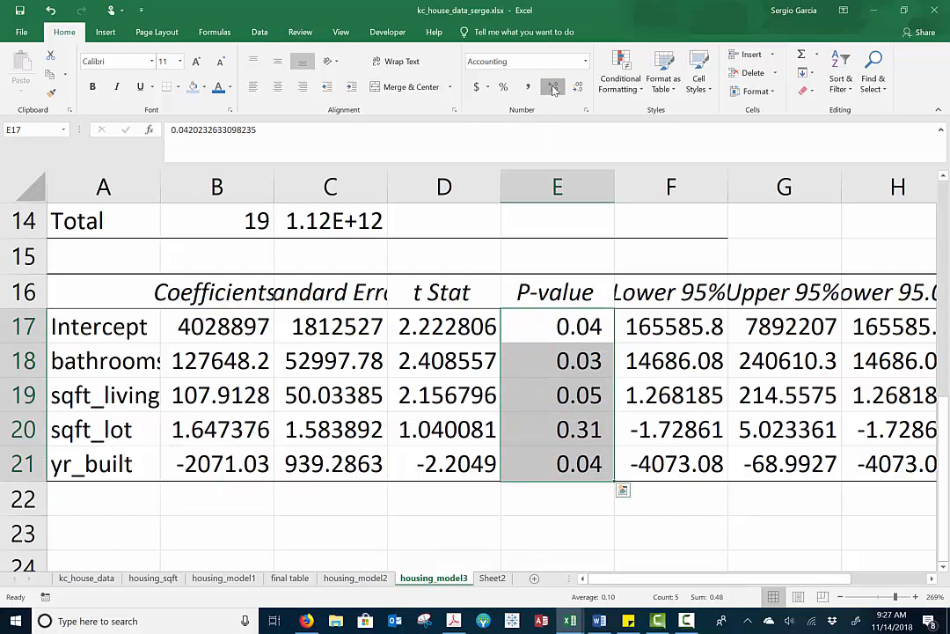
{"action": "left_click", "coordinate": [552, 87]}
{"action": "left_click", "coordinate": [528, 327]}
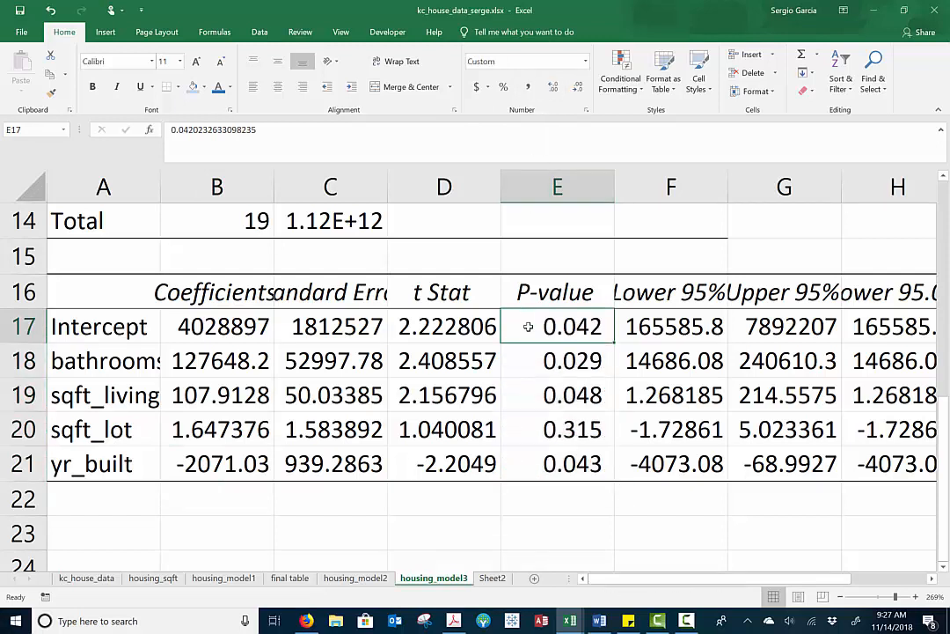
{"action": "left_click", "coordinate": [560, 361]}
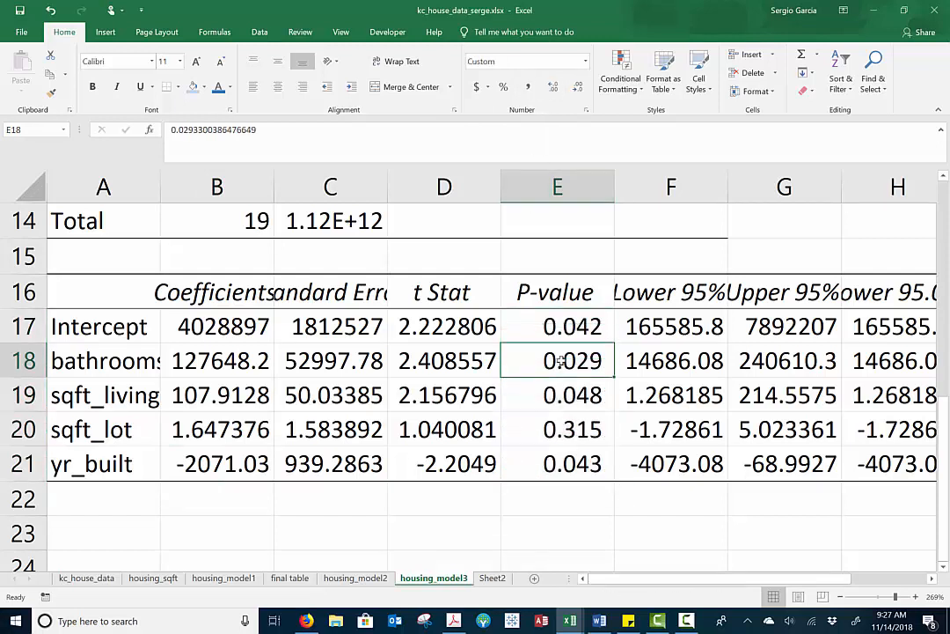
{"action": "left_click", "coordinate": [549, 394]}
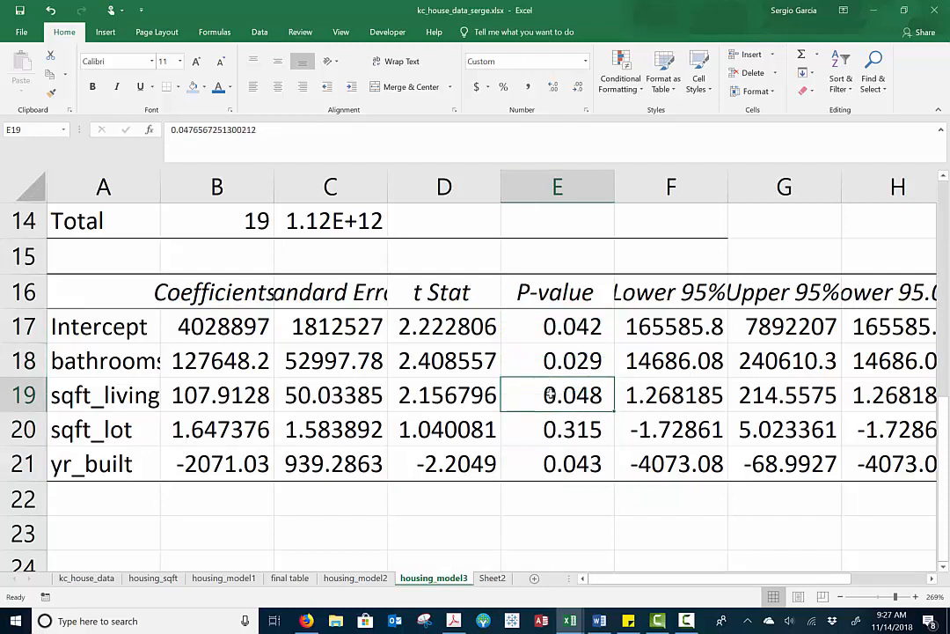
{"action": "left_click", "coordinate": [552, 427]}
{"action": "left_click", "coordinate": [556, 463]}
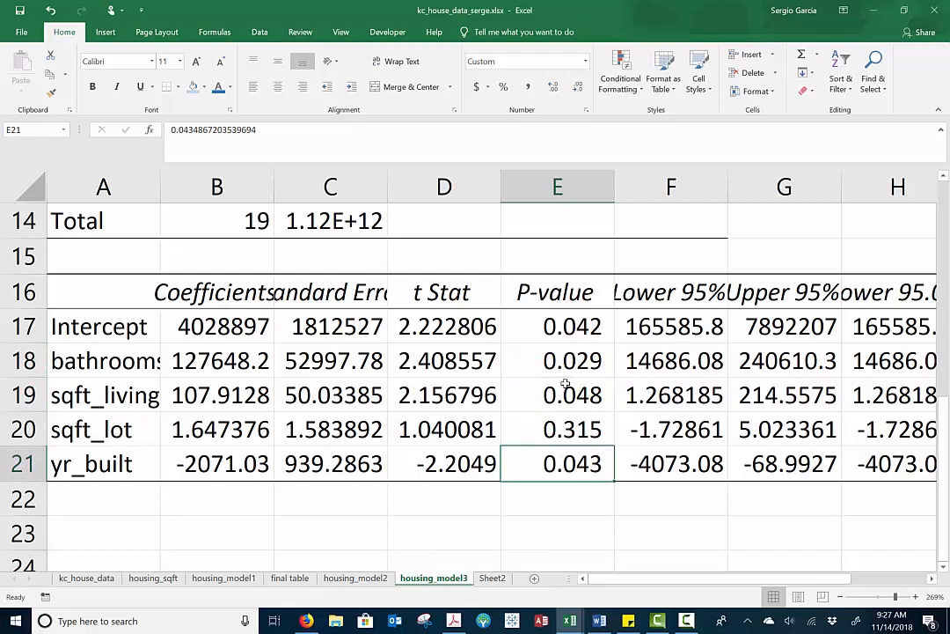
{"action": "left_click", "coordinate": [556, 434]}
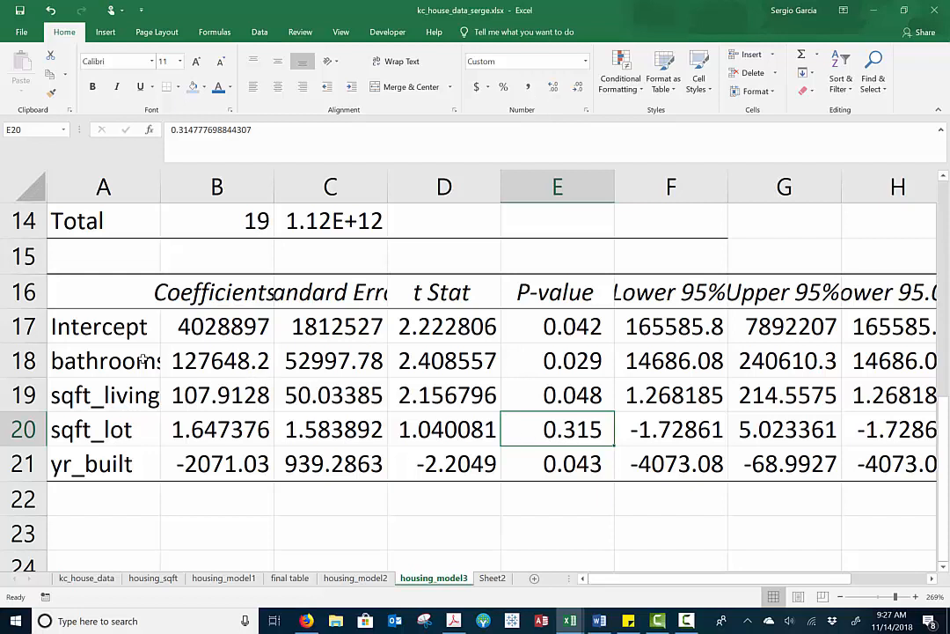
Copy the variable names and coefficients from bathrooms to yr_built (A18:B21) into the final table sheet starting at F2
{"action": "left_click_drag", "start_coordinate": [92, 361], "coordinate": [213, 457]}
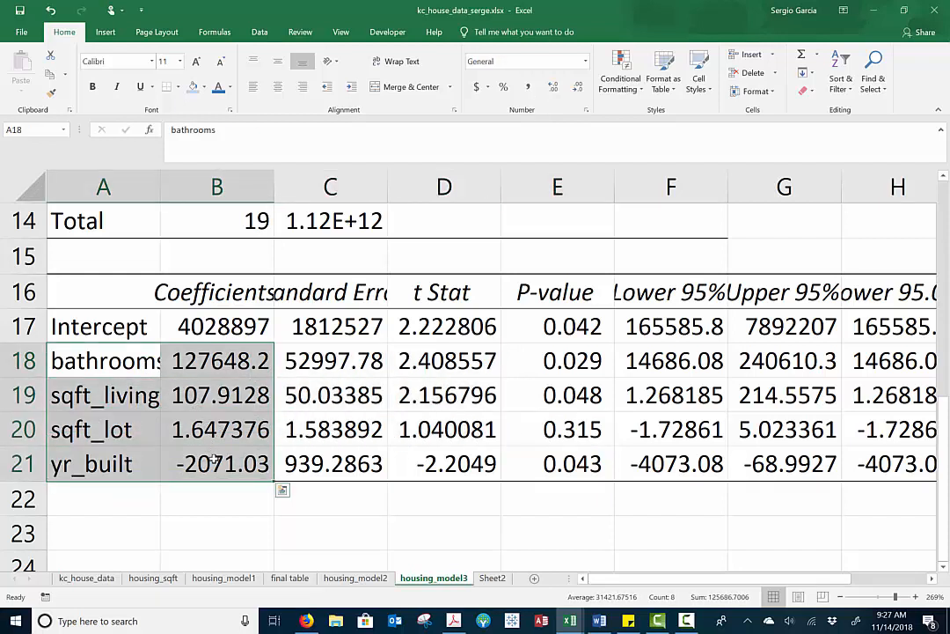
{"action": "key", "text": "ctrl+c"}
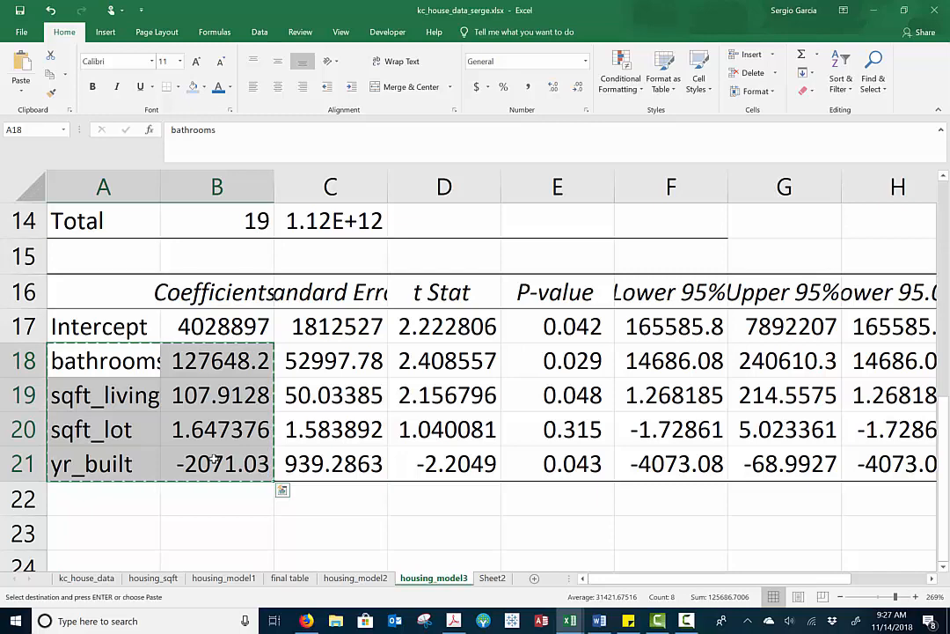
{"action": "left_click", "coordinate": [294, 579]}
{"action": "left_click", "coordinate": [707, 250]}
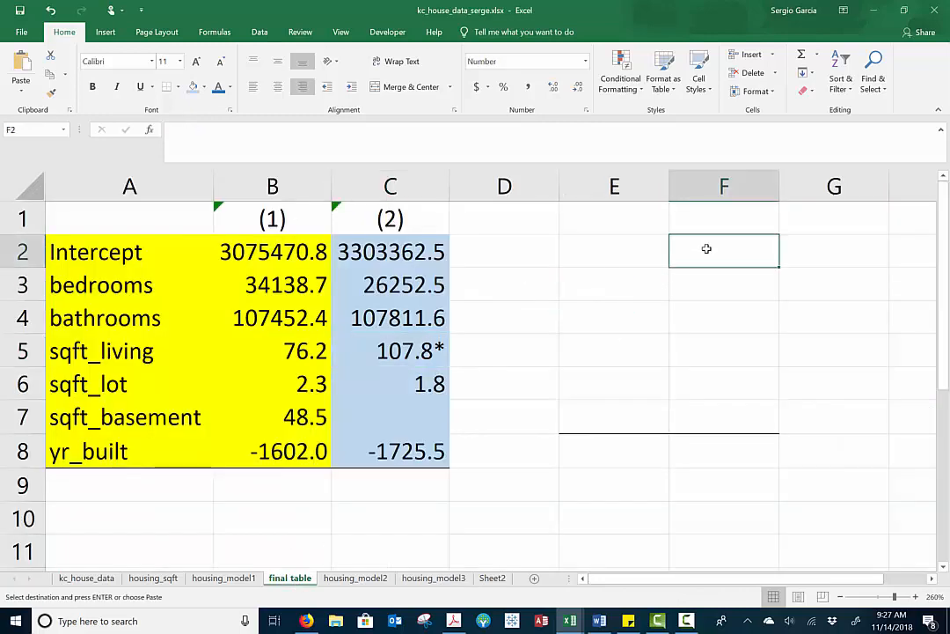
{"action": "key", "text": "ctrl+v"}
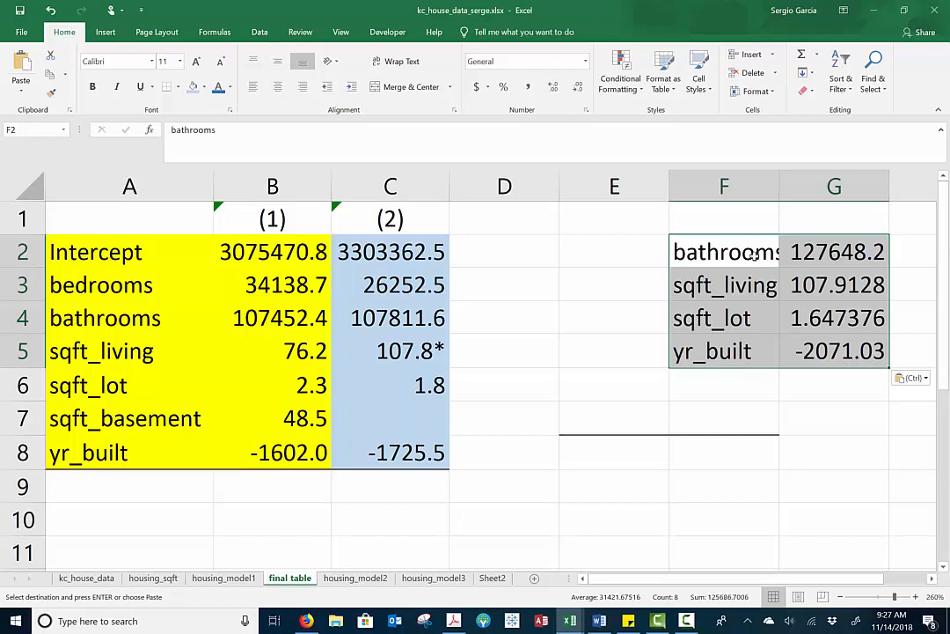
Copy the bathrooms, sqft_living and sqft_lot coefficients (G2:G4) to D4:D6 and the yr_built coefficient (G5) to D8
{"action": "left_click_drag", "start_coordinate": [804, 252], "coordinate": [817, 315]}
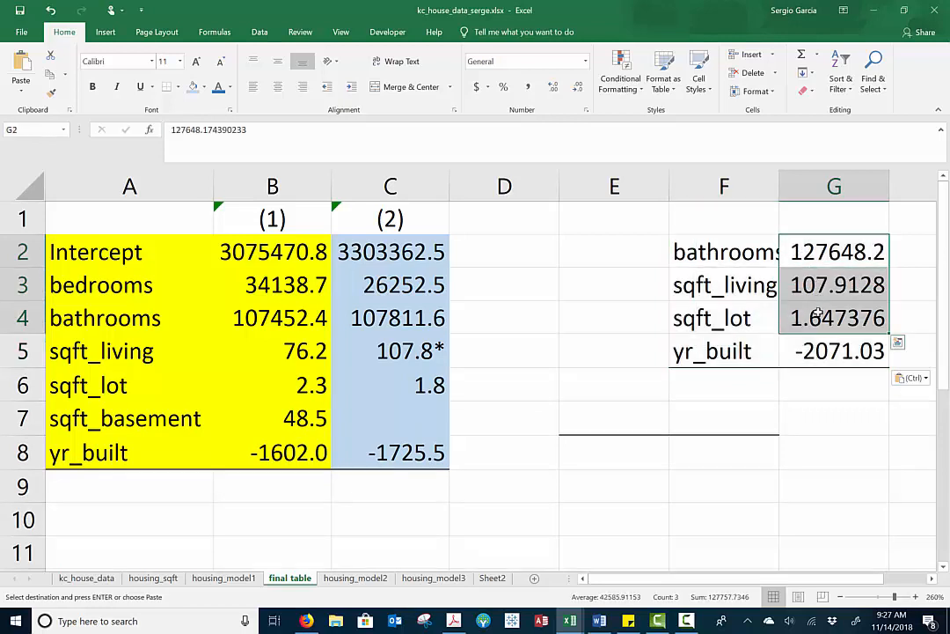
{"action": "left_click", "coordinate": [495, 327]}
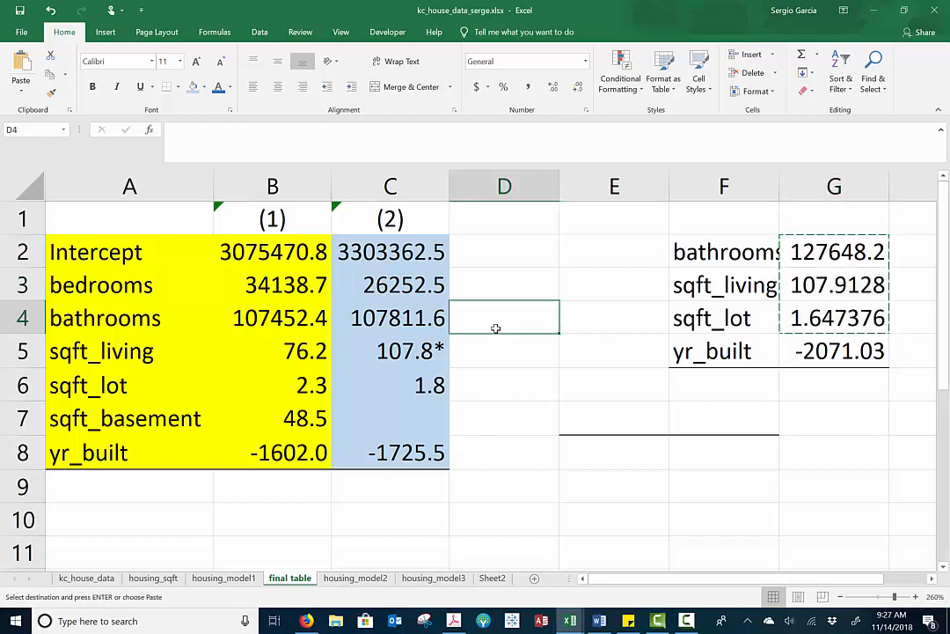
{"action": "key", "text": "ctrl+v"}
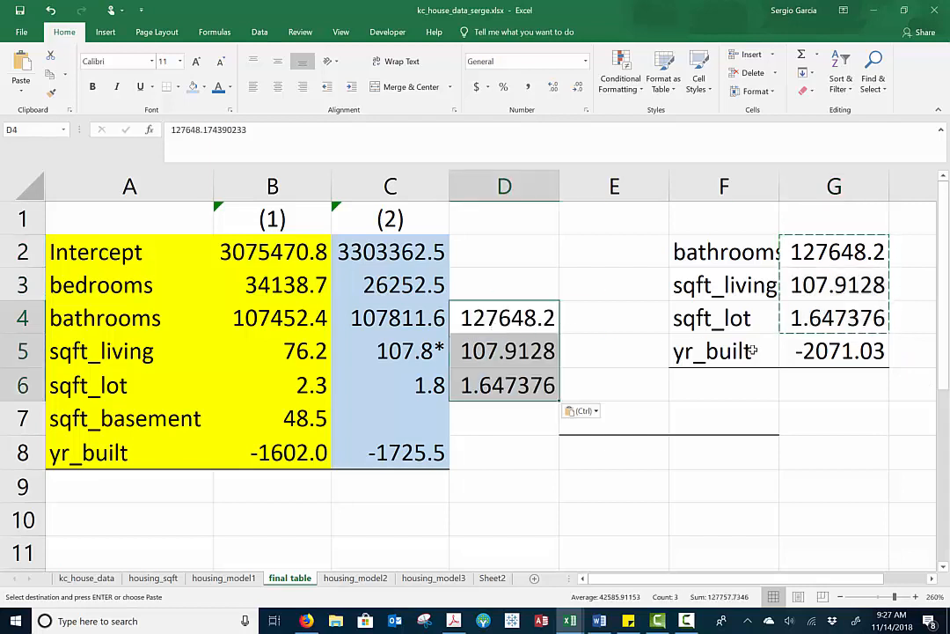
{"action": "left_click", "coordinate": [799, 350]}
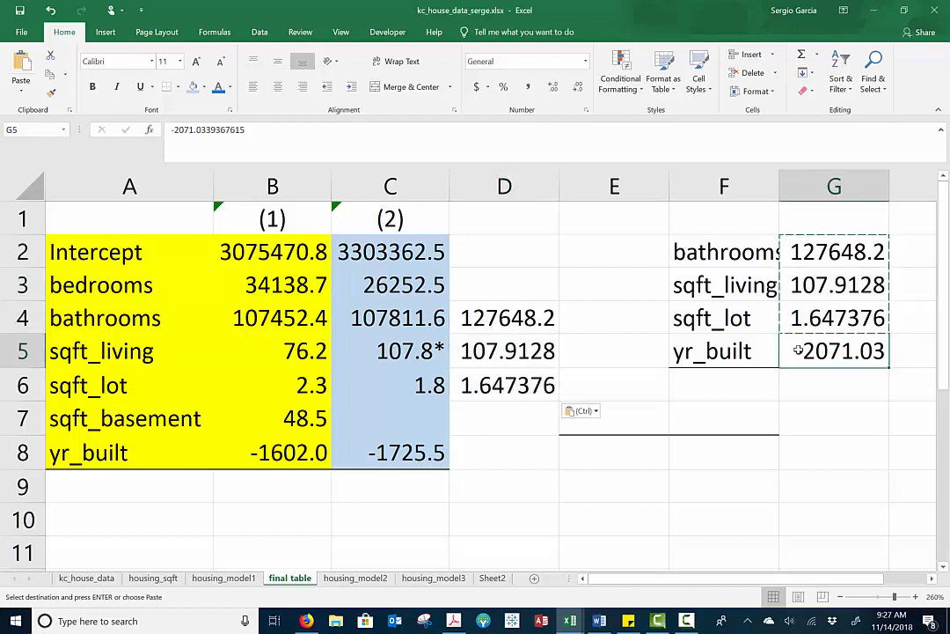
{"action": "key", "text": "ctrl+c"}
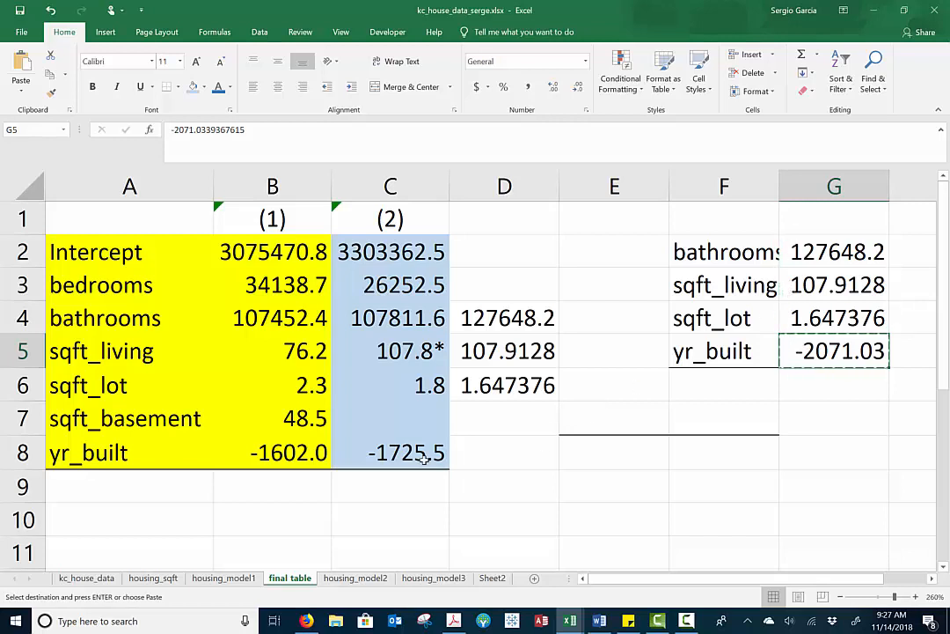
{"action": "left_click", "coordinate": [488, 465]}
{"action": "key", "text": "ctrl+v"}
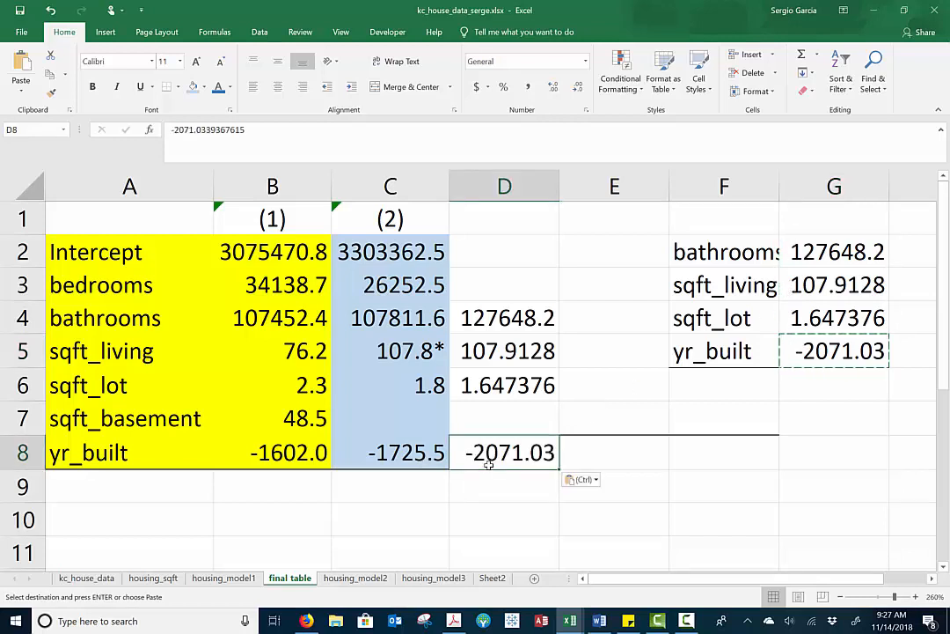
Capture the housing_model3 output in a Screen sketch and box the p-values of the intercept, bathrooms, sqft_living and yr_built in red
{"action": "left_click", "coordinate": [438, 579]}
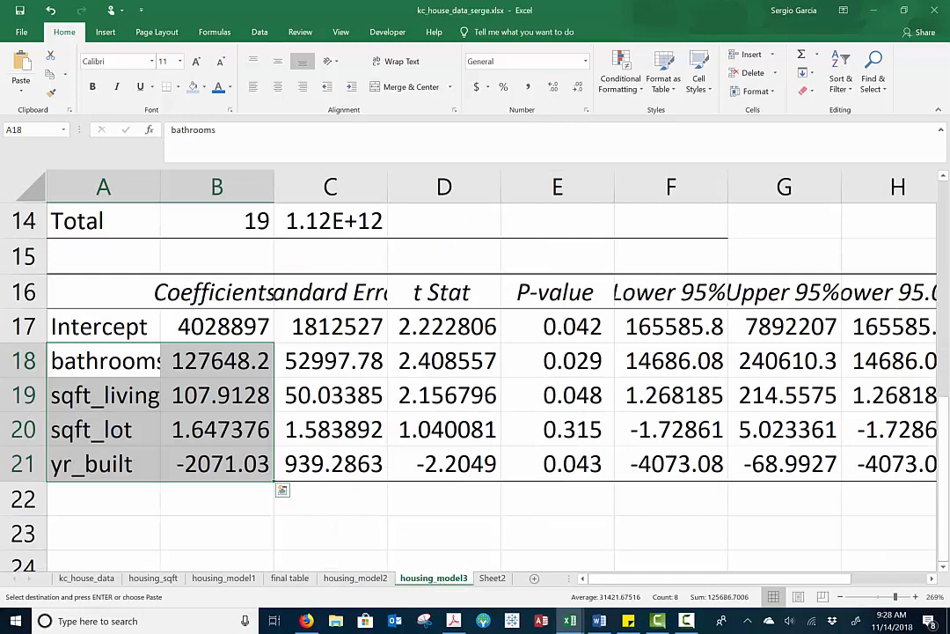
{"action": "left_click", "coordinate": [856, 620]}
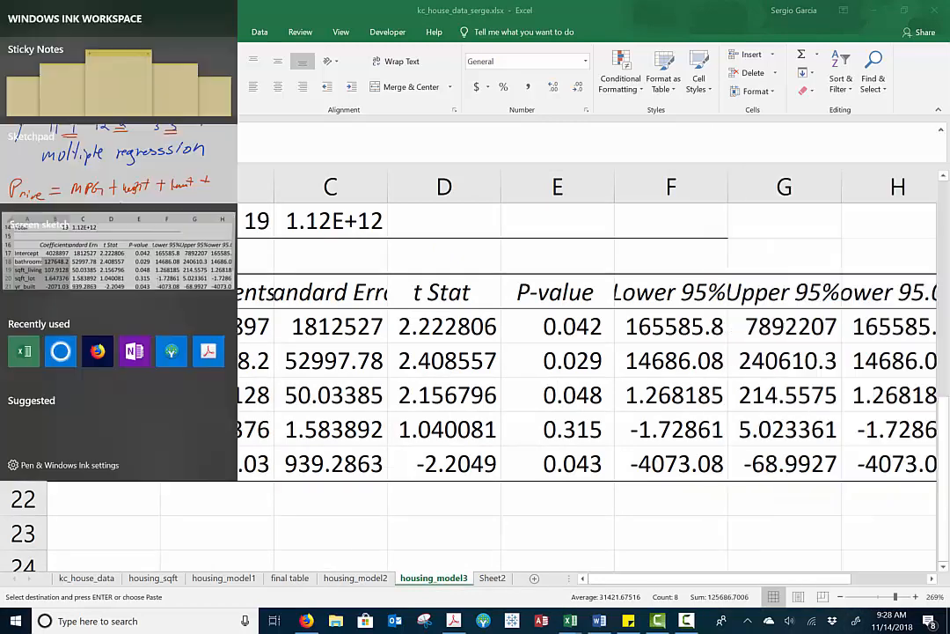
{"action": "left_click", "coordinate": [119, 251]}
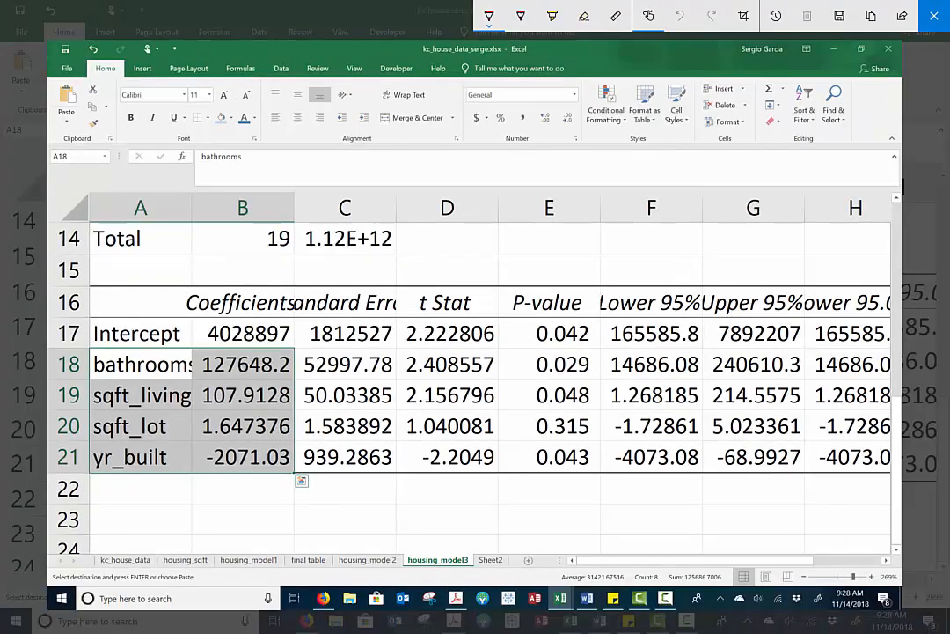
{"action": "left_click_drag", "start_coordinate": [580, 320], "coordinate": [625, 294]}
{"action": "key", "text": "ctrl+z"}
{"action": "mouse_move", "coordinate": [586, 323]}
{"action": "left_mouse_down"}
{"action": "mouse_move", "coordinate": [514, 327]}
{"action": "mouse_move", "coordinate": [588, 346]}
{"action": "mouse_move", "coordinate": [599, 322]}
{"action": "mouse_move", "coordinate": [607, 353]}
{"action": "left_mouse_up"}
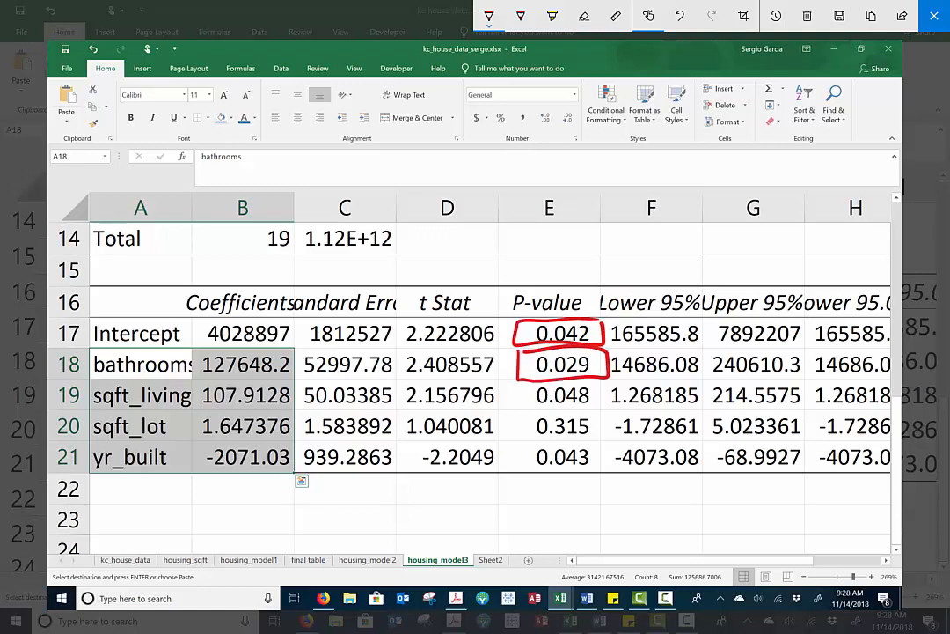
{"action": "mouse_move", "coordinate": [521, 382]}
{"action": "left_mouse_down"}
{"action": "mouse_move", "coordinate": [509, 403]}
{"action": "mouse_move", "coordinate": [528, 380]}
{"action": "left_mouse_up"}
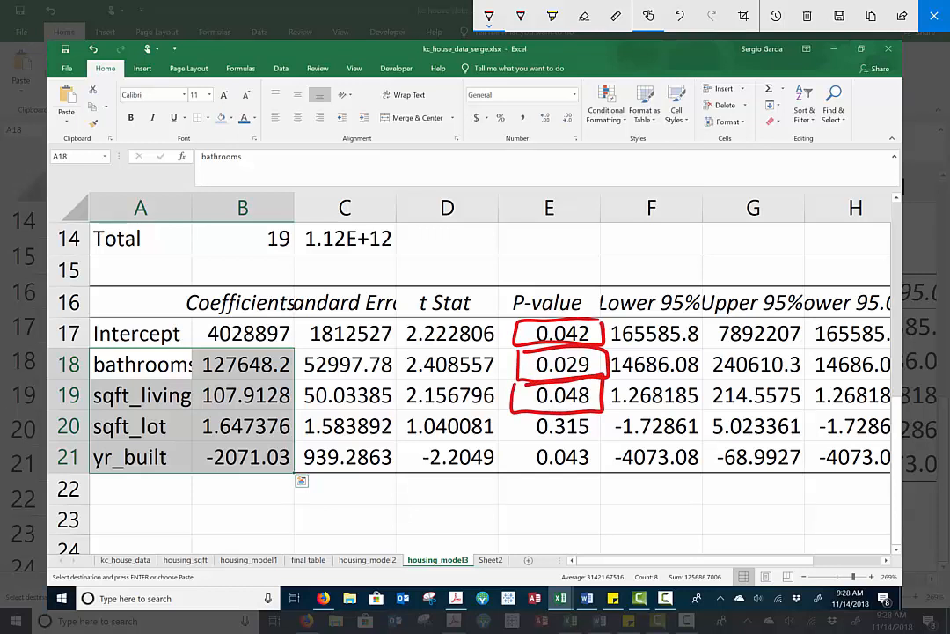
{"action": "mouse_move", "coordinate": [563, 438]}
{"action": "left_mouse_down"}
{"action": "mouse_move", "coordinate": [510, 453]}
{"action": "mouse_move", "coordinate": [554, 474]}
{"action": "mouse_move", "coordinate": [602, 440]}
{"action": "left_mouse_up"}
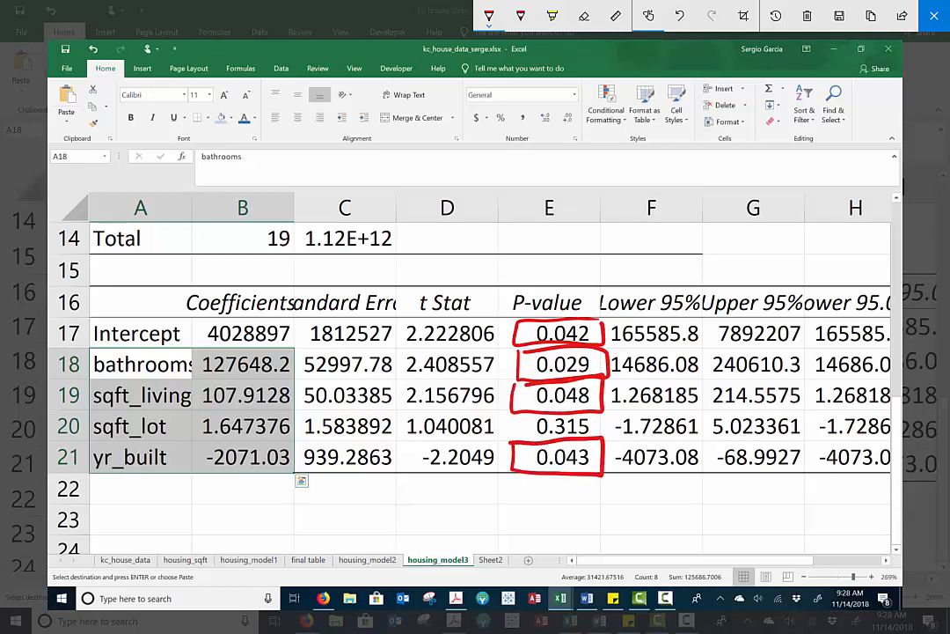
Handwrite the note "< .01 ***" below the p-values, mark the intercept's p-value with a star, and close the sketch
{"action": "left_click_drag", "start_coordinate": [574, 499], "coordinate": [526, 525]}
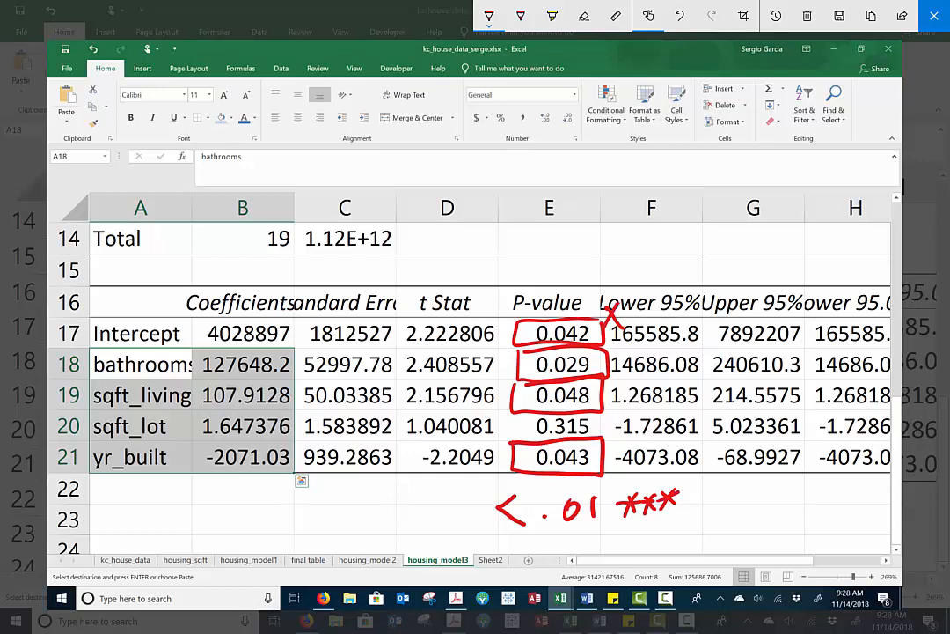
{"action": "left_click_drag", "start_coordinate": [594, 315], "coordinate": [617, 313]}
{"action": "mouse_move", "coordinate": [620, 305]}
{"action": "left_mouse_down"}
{"action": "mouse_move", "coordinate": [636, 324]}
{"action": "mouse_move", "coordinate": [626, 326]}
{"action": "left_mouse_up"}
{"action": "left_click_drag", "start_coordinate": [620, 313], "coordinate": [646, 310]}
{"action": "left_click", "coordinate": [935, 15]}
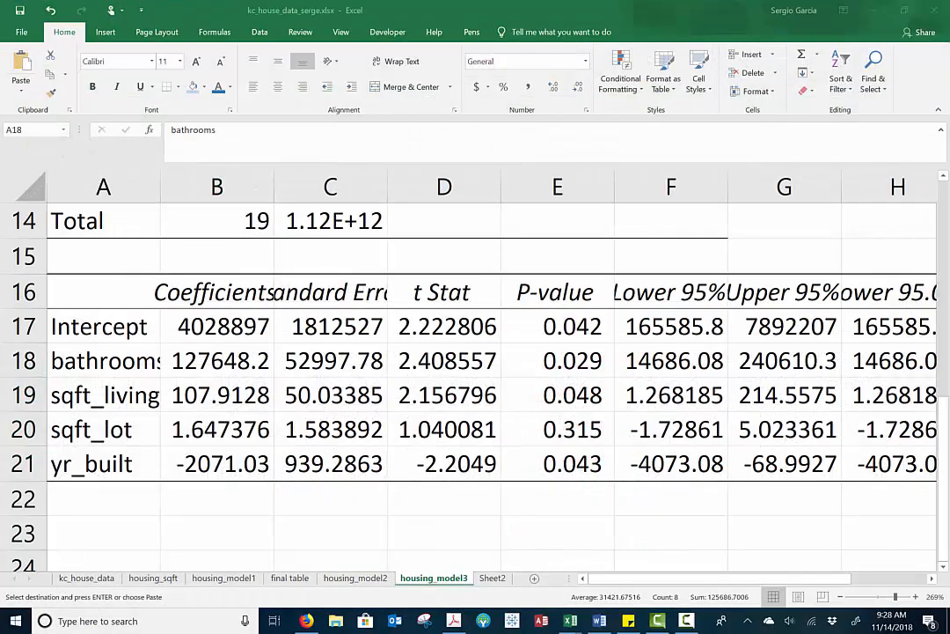
Compare the final table with the housing_model3 output and check the sqft_lot p-value in E20
{"action": "key", "text": "ctrl+Page_Down"}
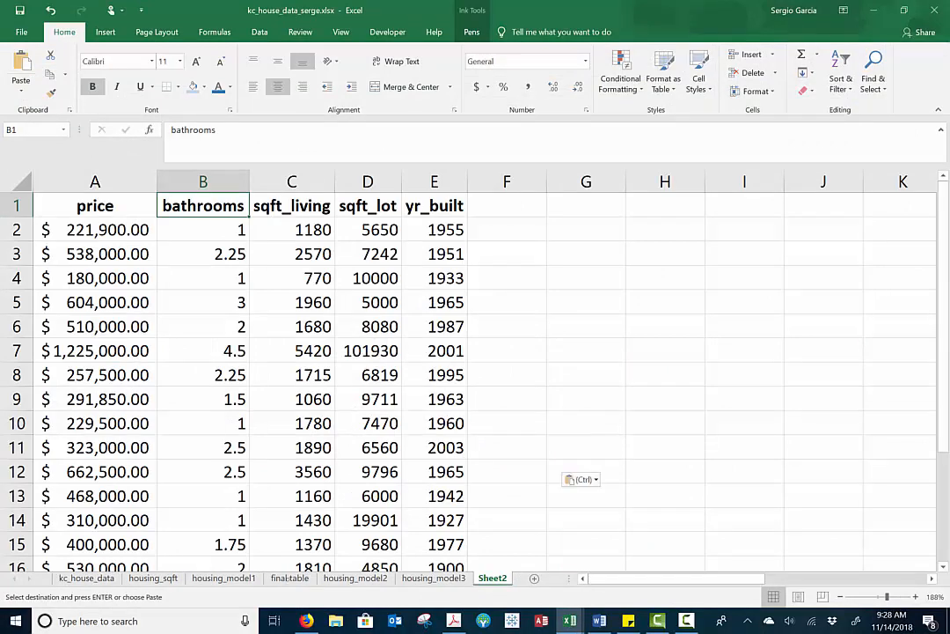
{"action": "key", "text": "ctrl+Page_Up"}
{"action": "key", "text": "ctrl+Page_Up"}
{"action": "key", "text": "ctrl+Page_Up"}
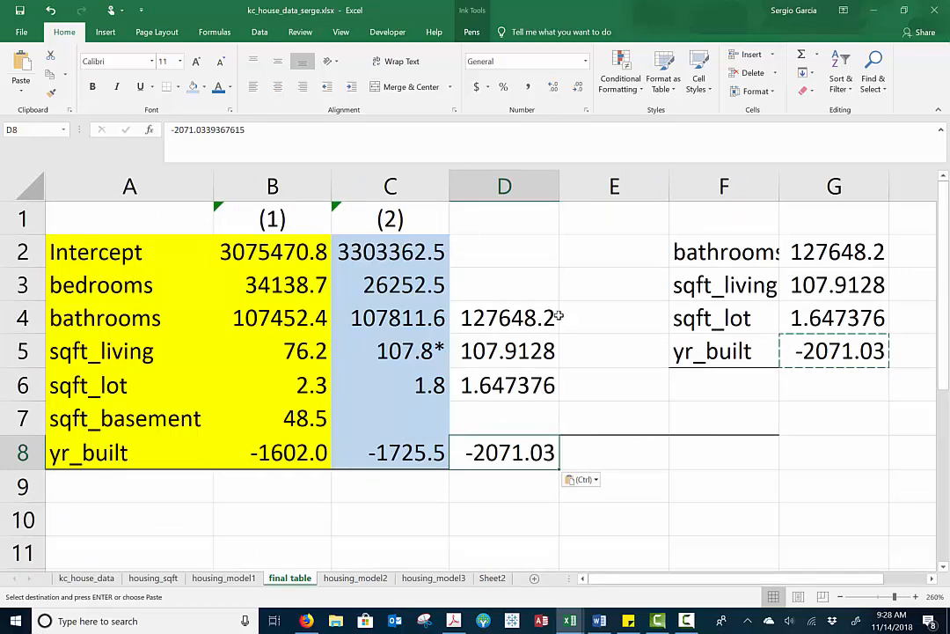
{"action": "left_click", "coordinate": [434, 577]}
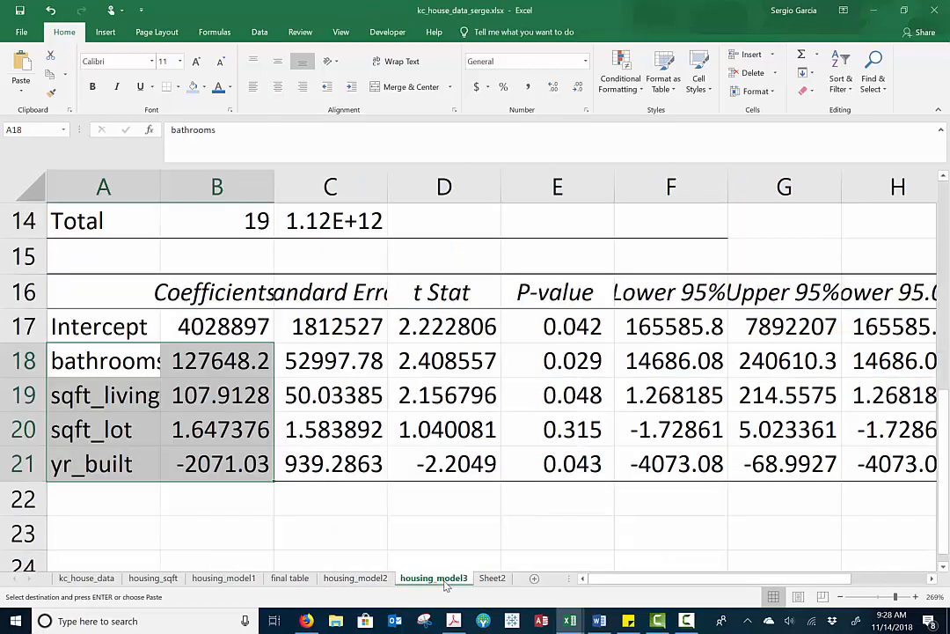
{"action": "left_click", "coordinate": [552, 431]}
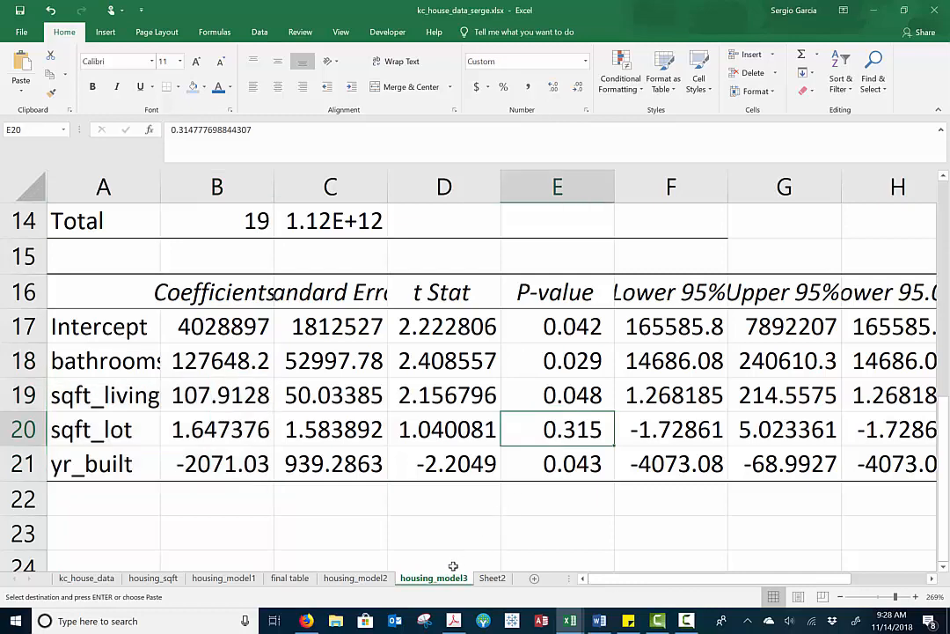
{"action": "key", "text": "ctrl+v"}
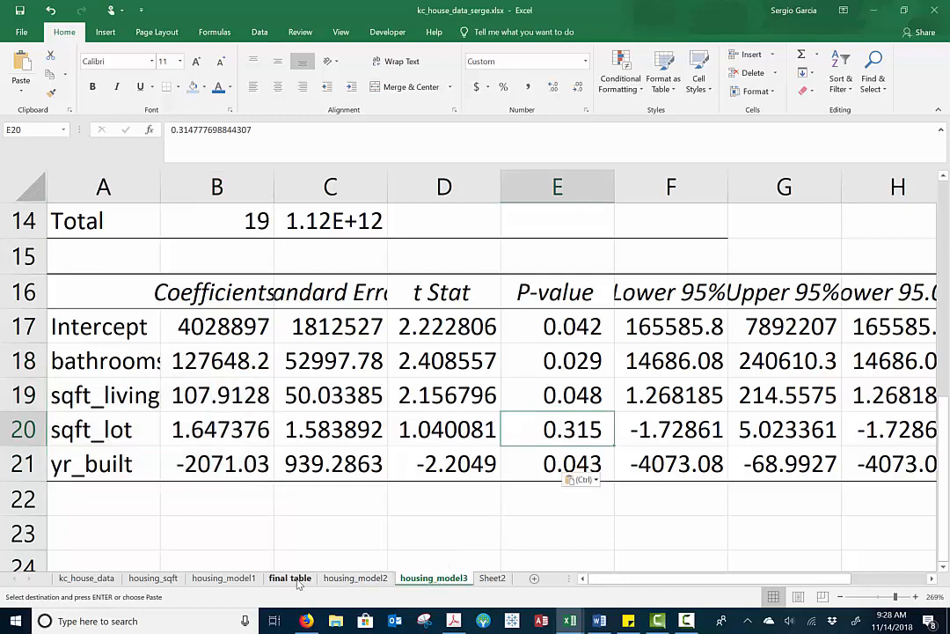
Round the bathrooms coefficient in D4 of the final table and add two significance stars, giving 127648.2**
{"action": "left_click", "coordinate": [290, 578]}
{"action": "left_click", "coordinate": [552, 321]}
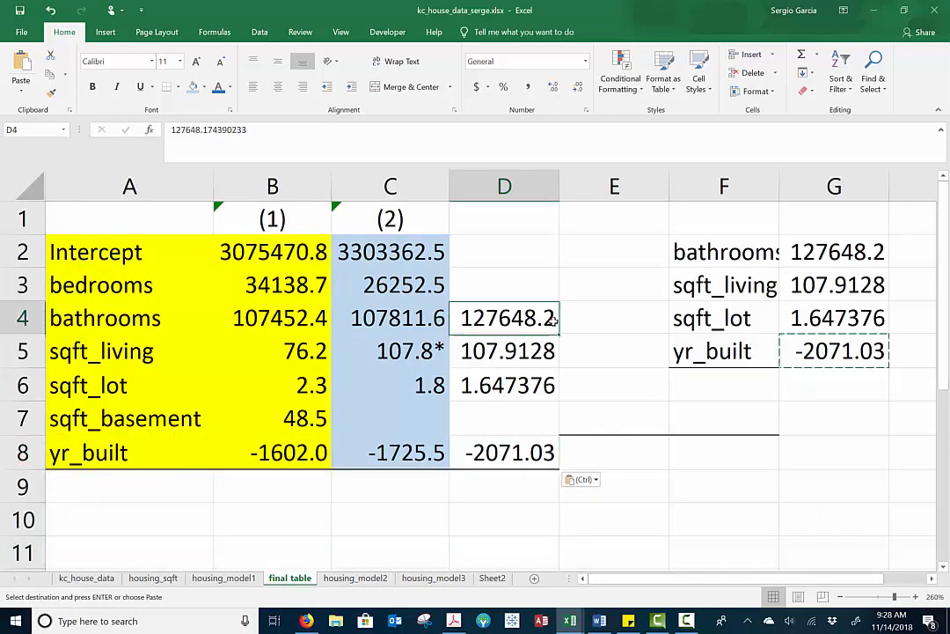
{"action": "double_click", "coordinate": [554, 320]}
{"action": "key", "text": "BackSpace"}
{"action": "key", "text": "BackSpace"}
{"action": "key", "text": "BackSpace"}
{"action": "key", "text": "BackSpace"}
{"action": "key", "text": "BackSpace"}
{"action": "key", "text": "BackSpace"}
{"action": "key", "text": "BackSpace"}
{"action": "key", "text": "BackSpace"}
{"action": "key", "text": "BackSpace"}
{"action": "key", "text": "BackSpace"}
{"action": "key", "text": "BackSpace"}
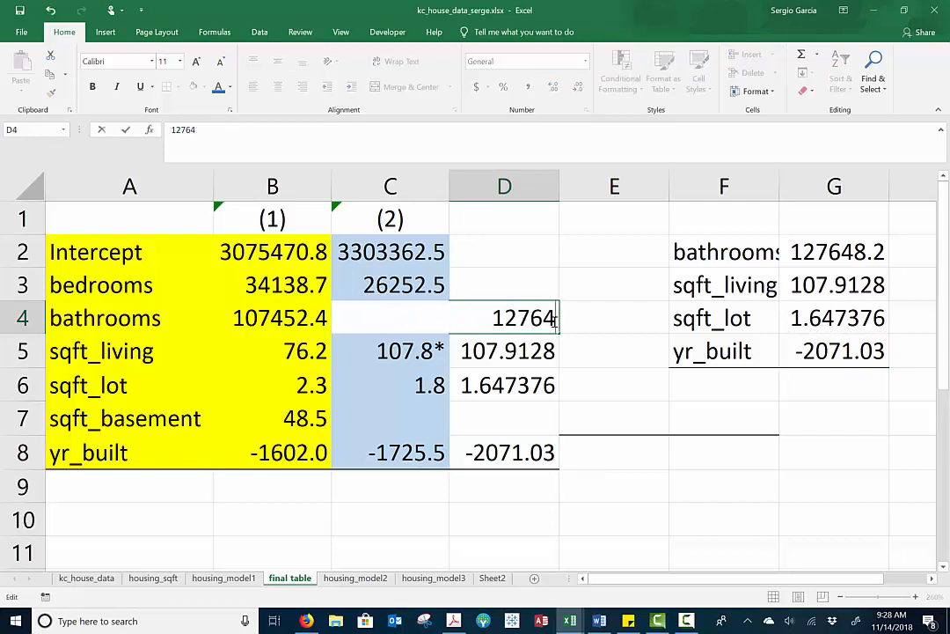
{"action": "key", "text": "ctrl+z"}
{"action": "key", "text": "BackSpace"}
{"action": "key", "text": "BackSpace"}
{"action": "key", "text": "BackSpace"}
{"action": "key", "text": "BackSpace"}
{"action": "key", "text": "BackSpace"}
{"action": "key", "text": "BackSpace"}
{"action": "key", "text": "BackSpace"}
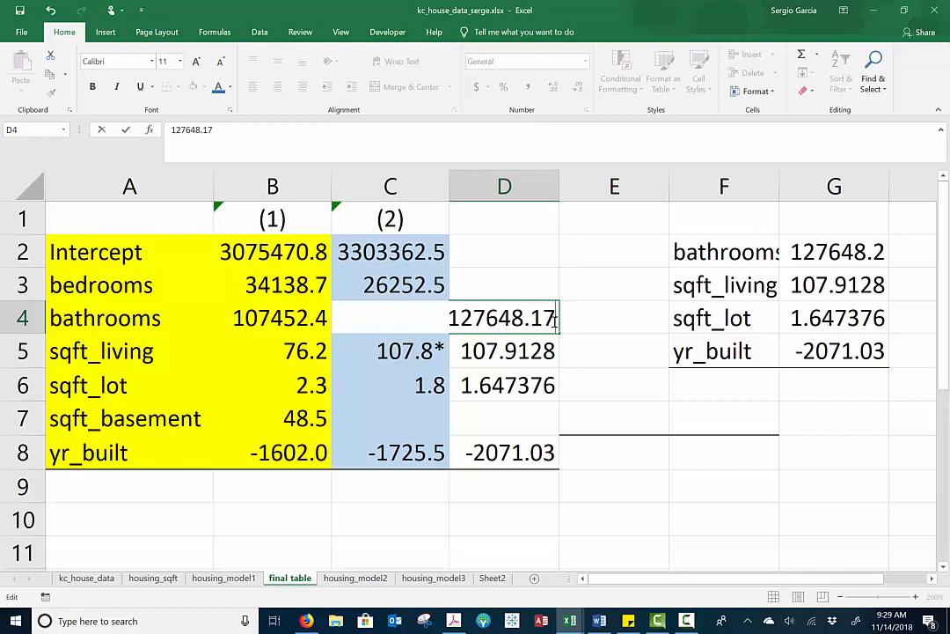
{"action": "key", "text": "BackSpace"}
{"action": "key", "text": "BackSpace"}
{"action": "type", "text": "2"}
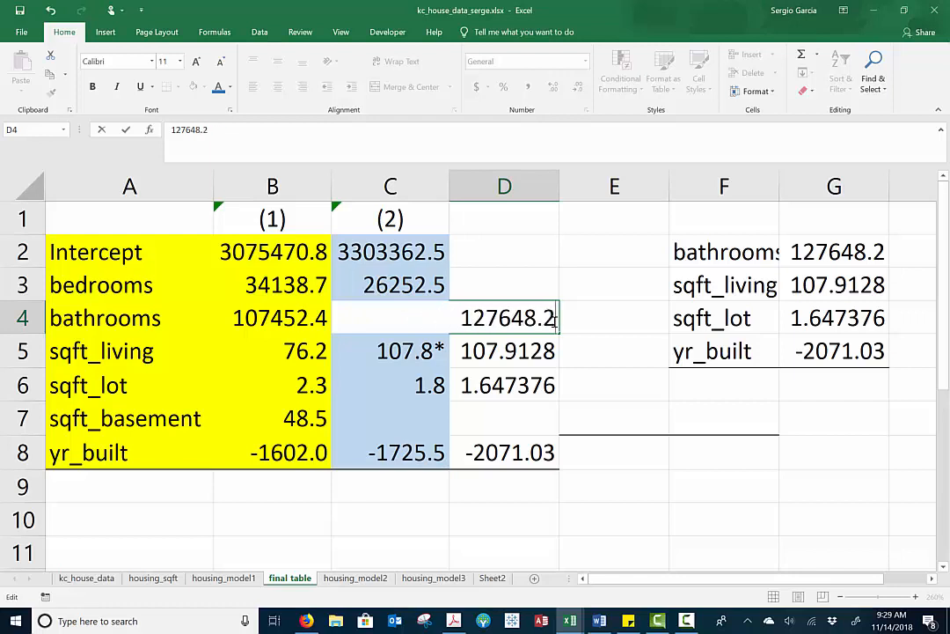
{"action": "type", "text": "**"}
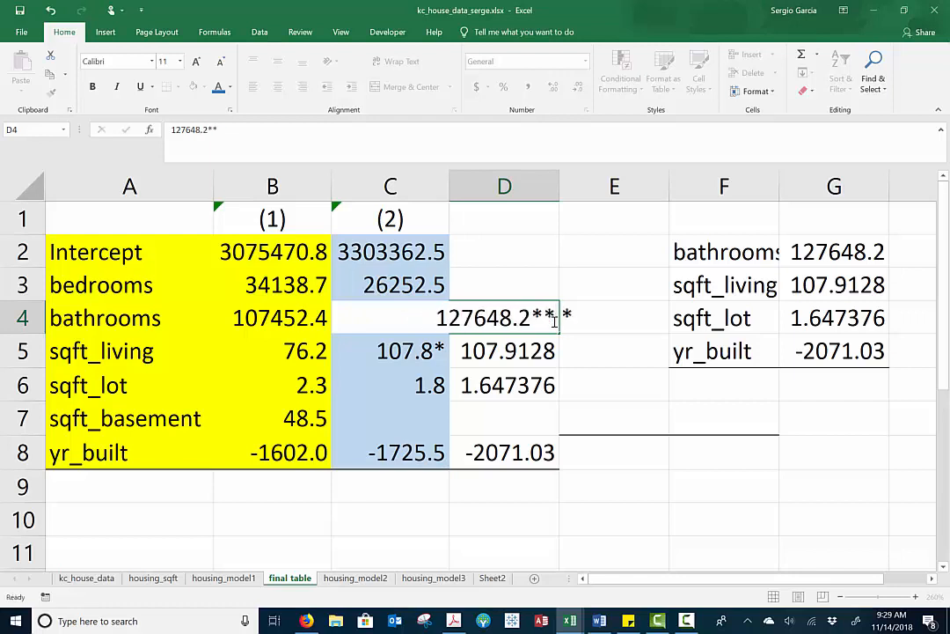
{"action": "key", "text": "Return"}
Shorten the sqft_living coefficient in D5 to one decimal and add two significance stars, giving 107.9**
{"action": "double_click", "coordinate": [552, 352]}
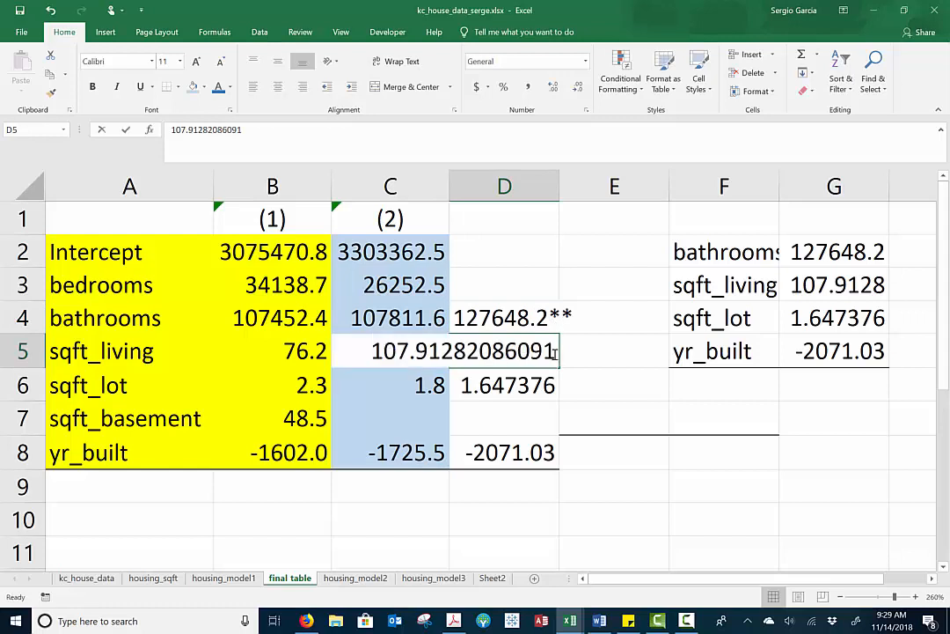
{"action": "key", "text": "BackSpace"}
{"action": "key", "text": "BackSpace"}
{"action": "key", "text": "BackSpace"}
{"action": "key", "text": "BackSpace"}
{"action": "key", "text": "BackSpace"}
{"action": "key", "text": "BackSpace"}
{"action": "key", "text": "BackSpace"}
{"action": "key", "text": "BackSpace"}
{"action": "key", "text": "BackSpace"}
{"action": "key", "text": "BackSpace"}
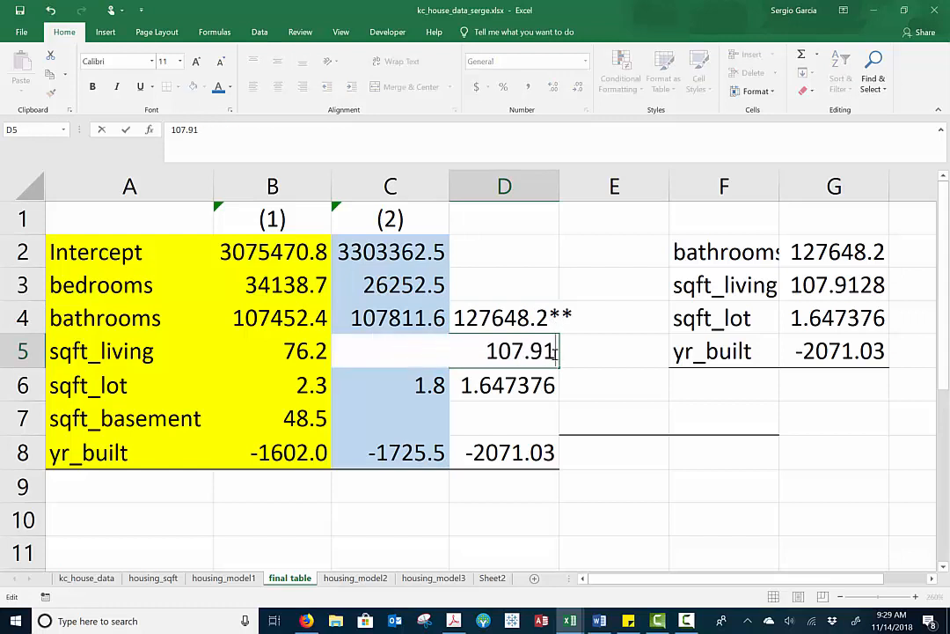
{"action": "type", "text": "**"}
{"action": "key", "text": "Return"}
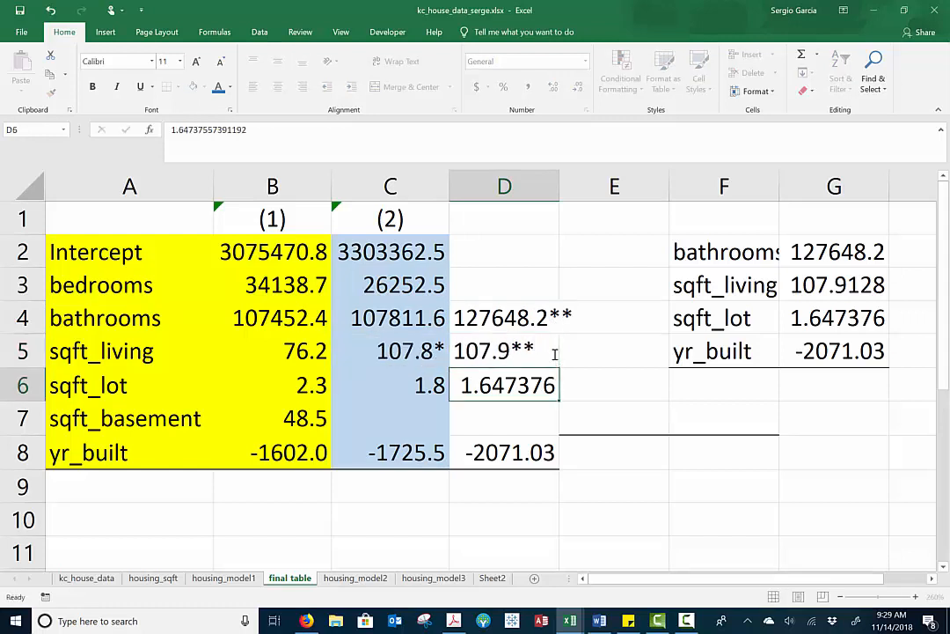
Format the sqft_lot coefficient in D6 to show three decimal places
{"action": "double_click", "coordinate": [550, 383]}
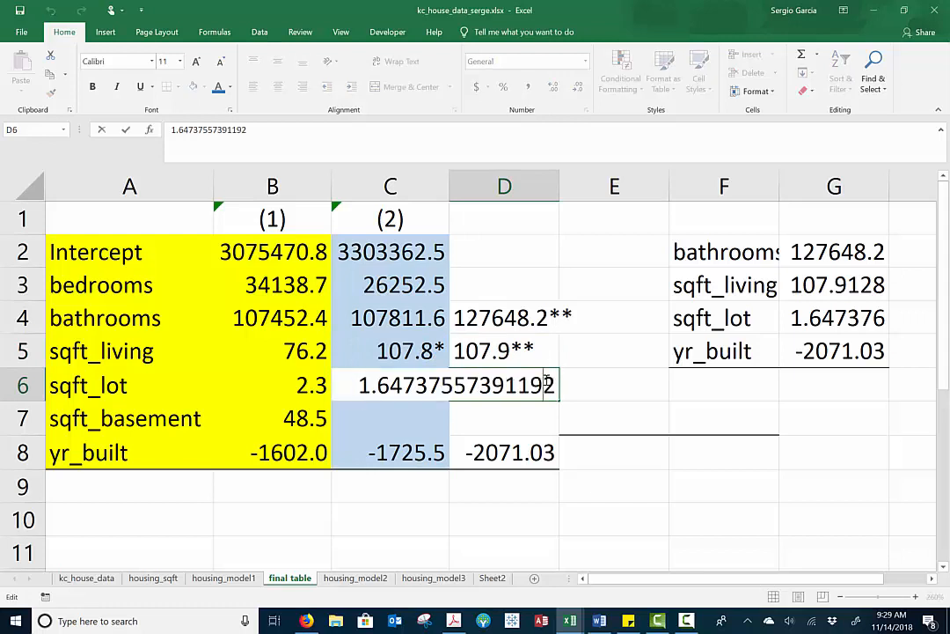
{"action": "key", "text": "Return"}
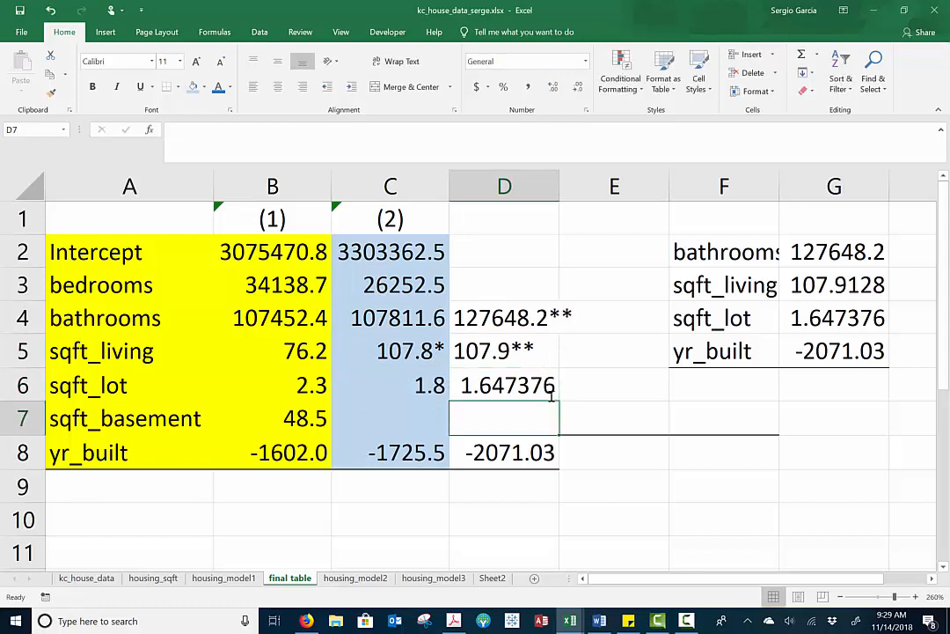
{"action": "left_click", "coordinate": [547, 387]}
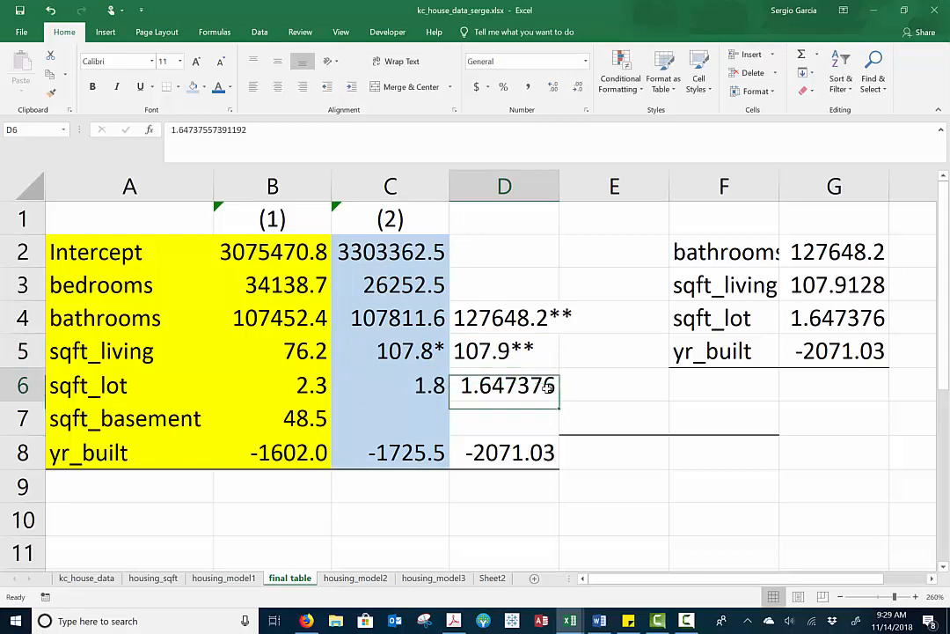
{"action": "left_click", "coordinate": [578, 88]}
{"action": "left_click", "coordinate": [573, 91]}
{"action": "left_click", "coordinate": [573, 91]}
{"action": "left_click", "coordinate": [573, 91]}
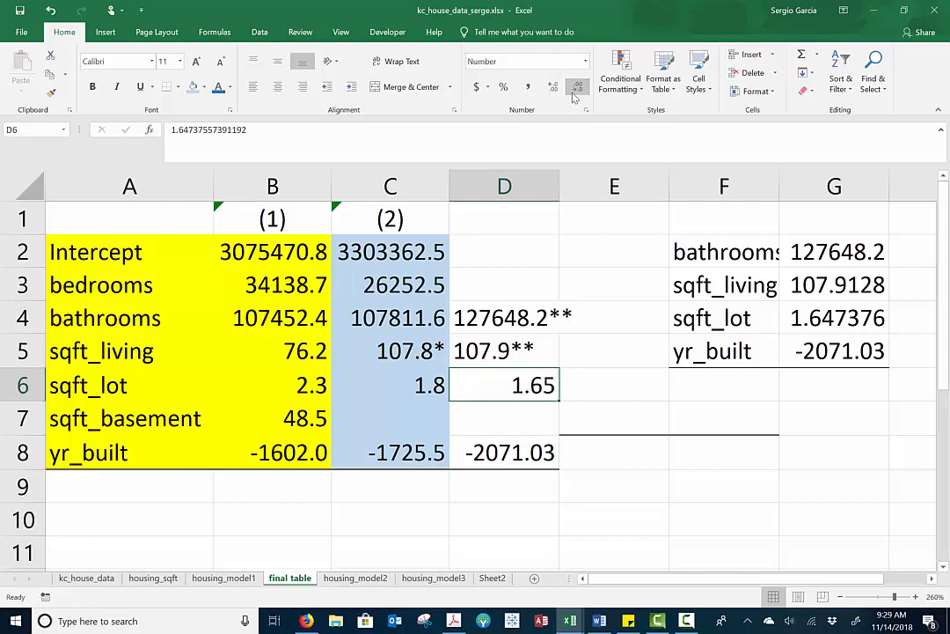
{"action": "left_click", "coordinate": [552, 87]}
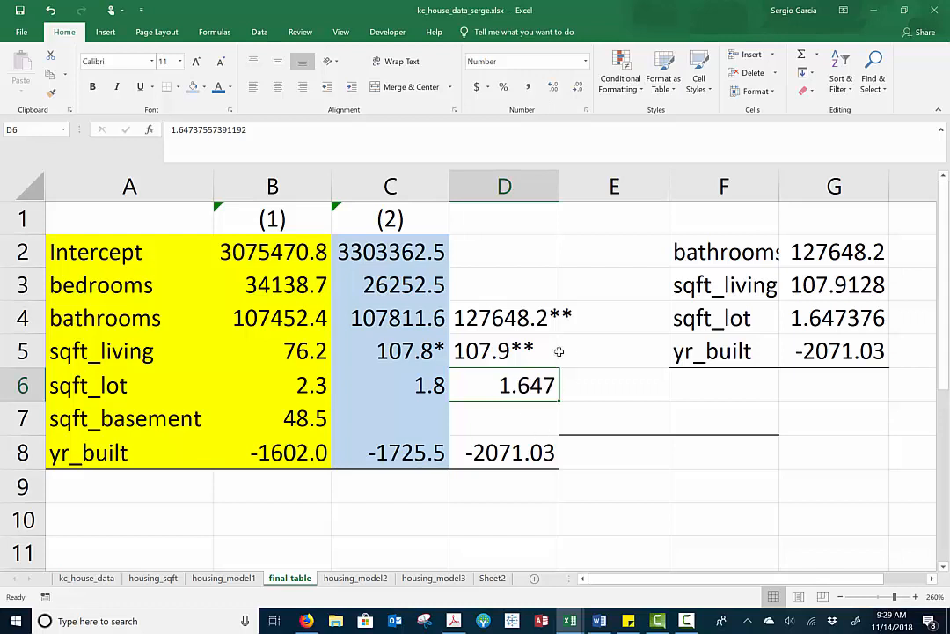
Shorten the yr_built coefficient in D8 to -2071.0, try to add three significance stars, and accept the proposed formula correction
{"action": "double_click", "coordinate": [556, 451]}
{"action": "key", "text": "BackSpace"}
{"action": "key", "text": "BackSpace"}
{"action": "key", "text": "BackSpace"}
{"action": "key", "text": "BackSpace"}
{"action": "key", "text": "BackSpace"}
{"action": "key", "text": "BackSpace"}
{"action": "key", "text": "BackSpace"}
{"action": "key", "text": "BackSpace"}
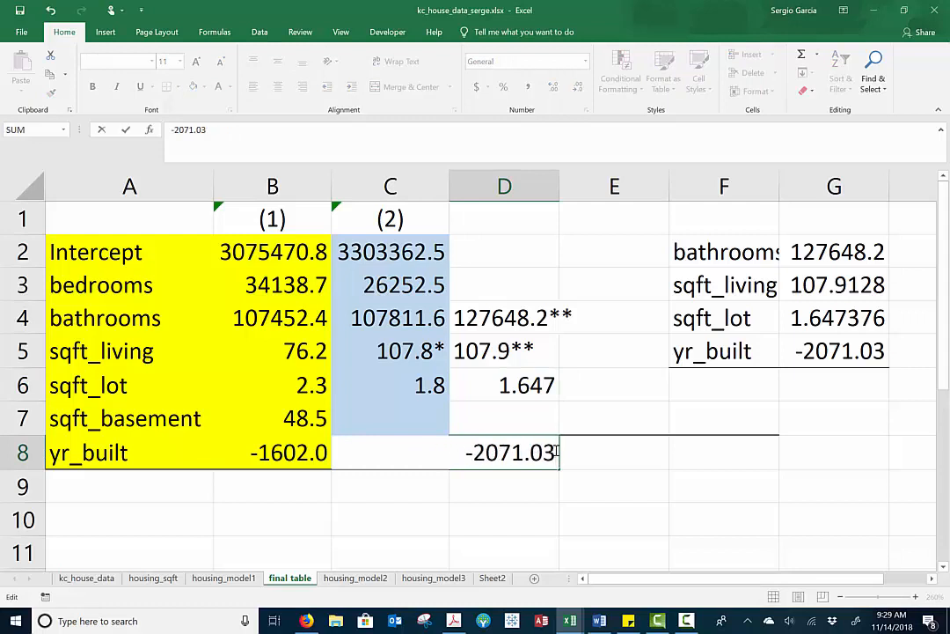
{"action": "key", "text": "BackSpace"}
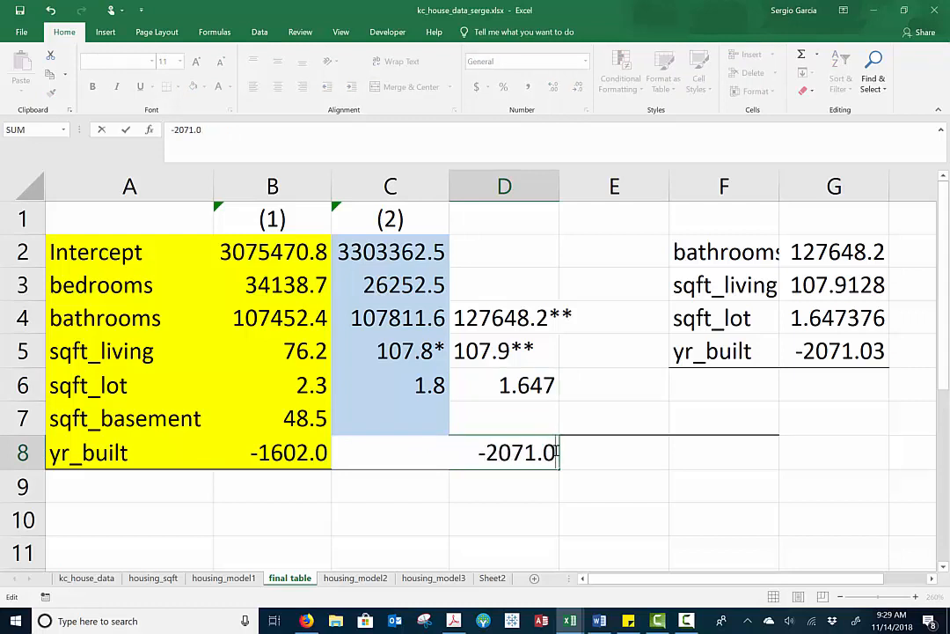
{"action": "type", "text": "***"}
{"action": "key", "text": "Return"}
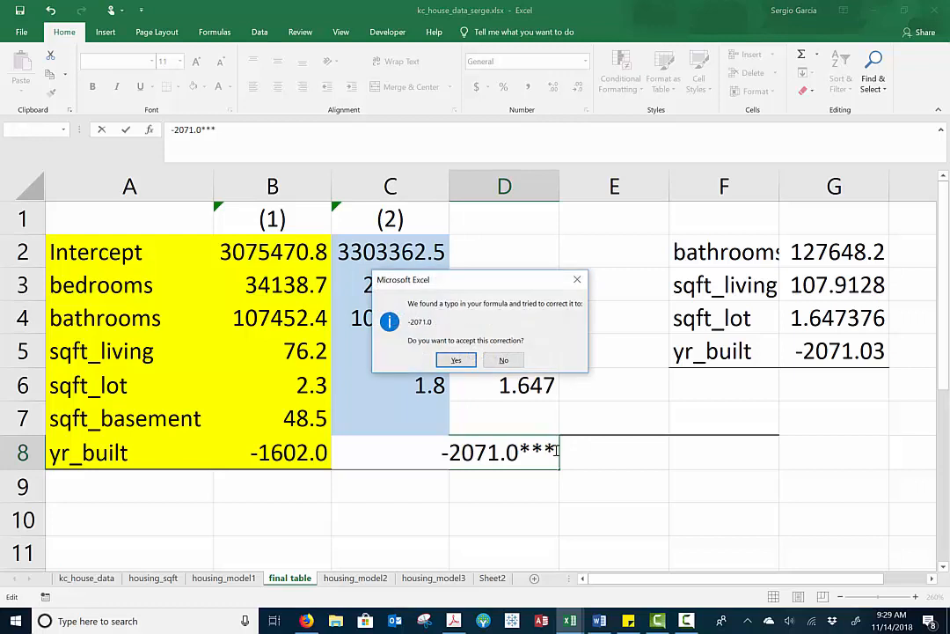
{"action": "left_click", "coordinate": [456, 360]}
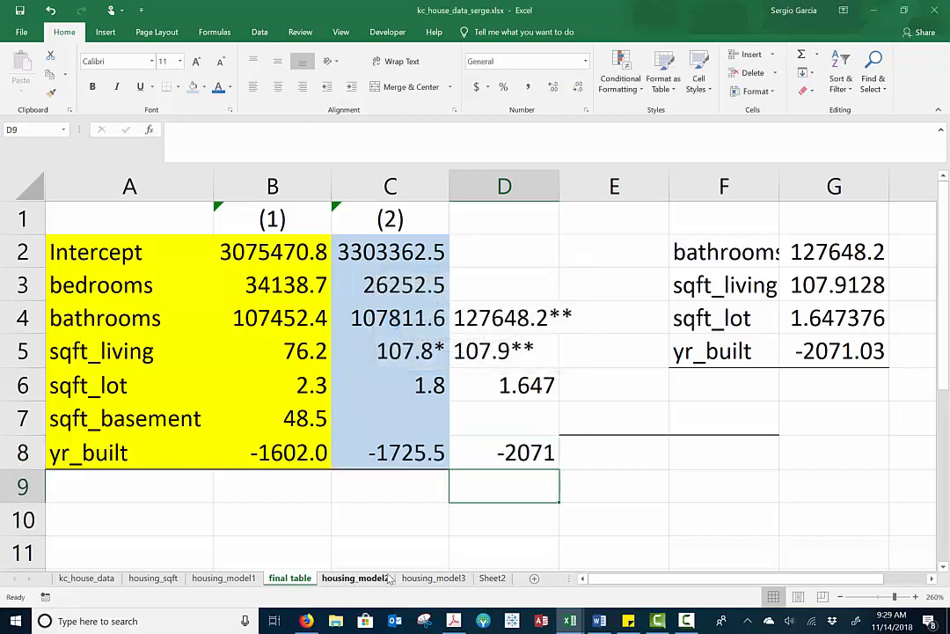
Copy the Intercept coefficient from B17 of housing_model3 into D2 of the final table
{"action": "left_click", "coordinate": [432, 578]}
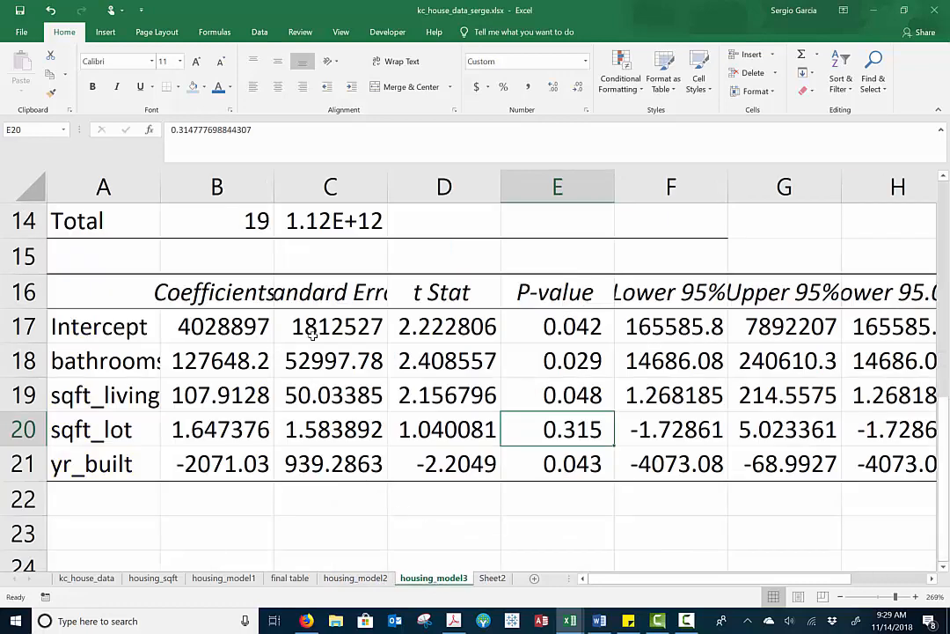
{"action": "left_click", "coordinate": [235, 330]}
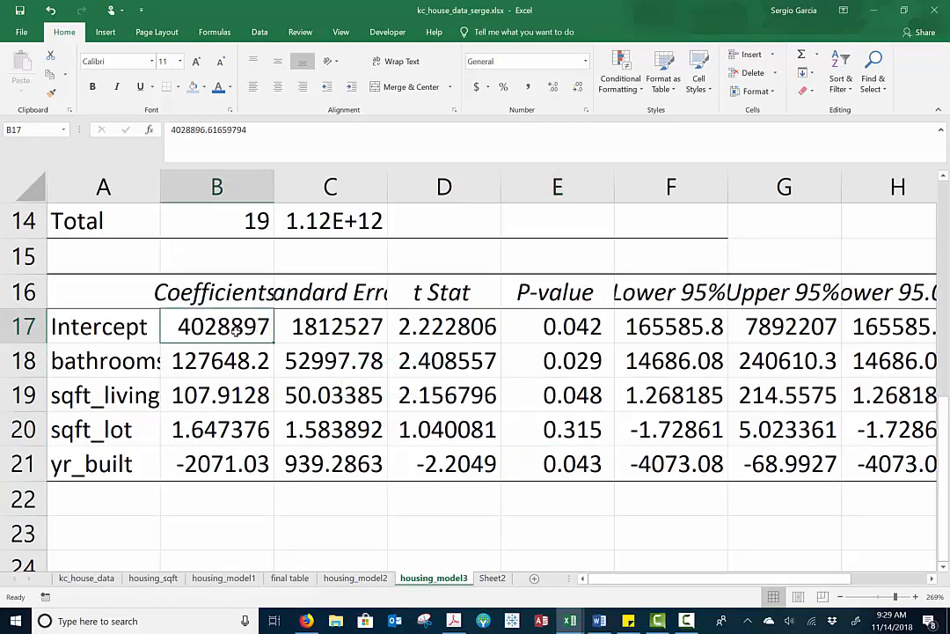
{"action": "key", "text": "ctrl+c"}
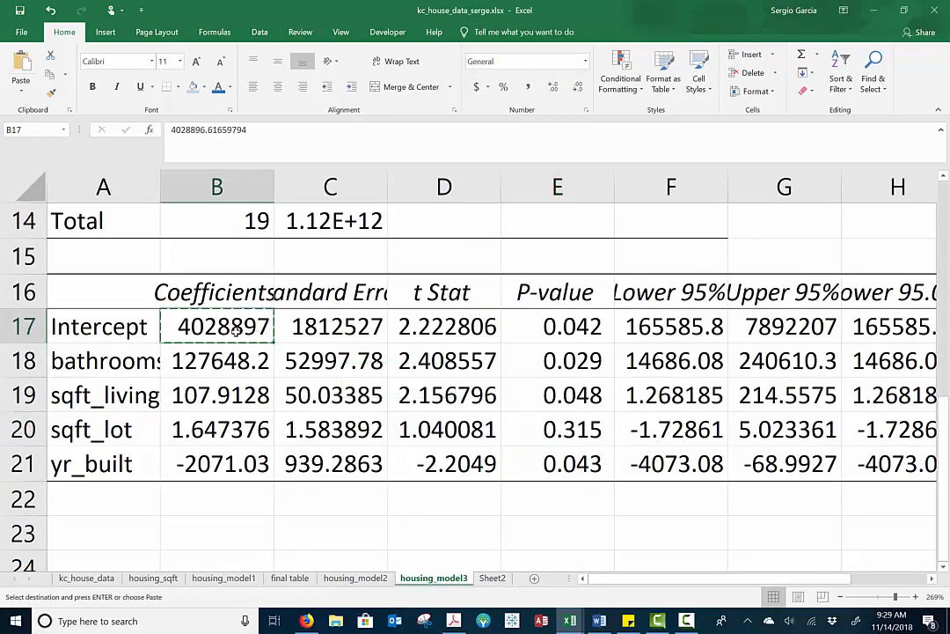
{"action": "left_click", "coordinate": [293, 579]}
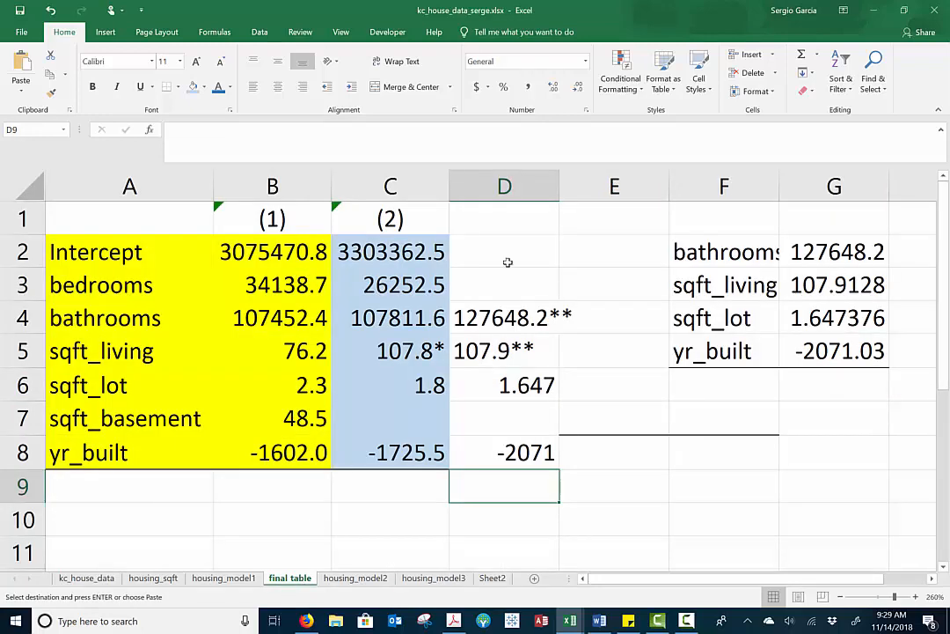
{"action": "left_click", "coordinate": [510, 253]}
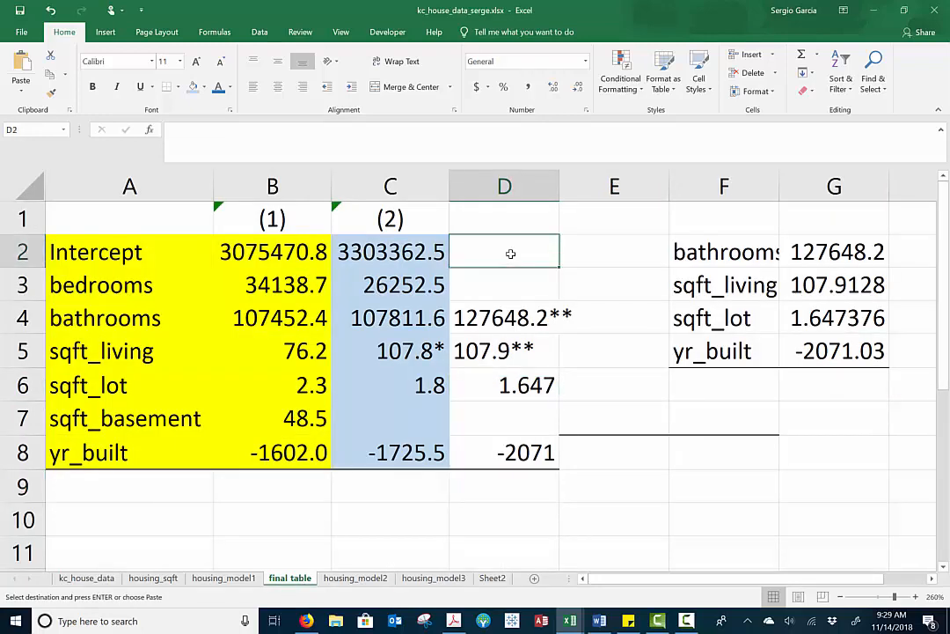
{"action": "key", "text": "ctrl+v"}
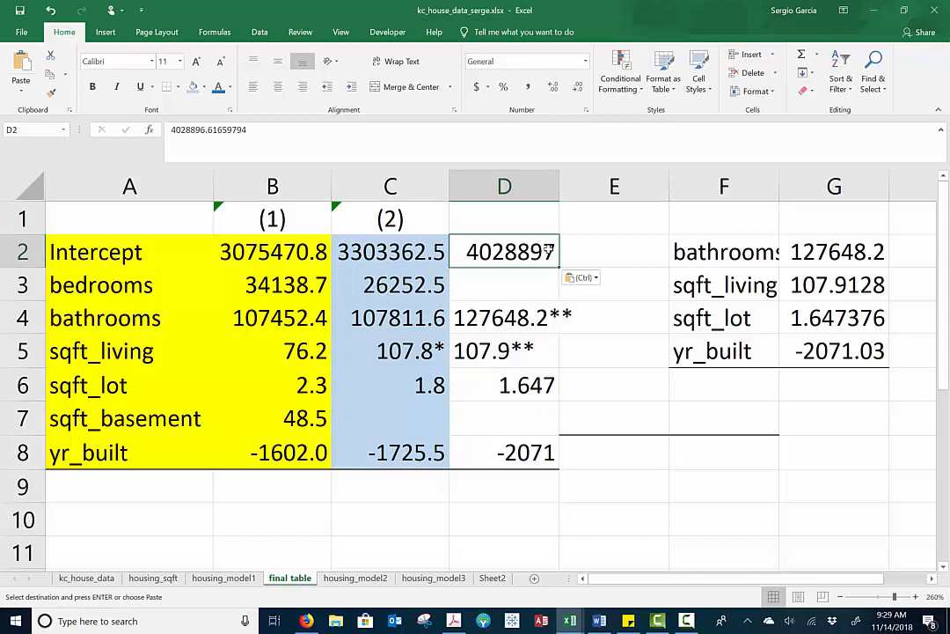
Strip the decimals from the Intercept coefficient in D2 and add two significance stars, giving 4028896.**
{"action": "key", "text": "F2"}
{"action": "key", "text": "BackSpace"}
{"action": "key", "text": "BackSpace"}
{"action": "key", "text": "BackSpace"}
{"action": "key", "text": "BackSpace"}
{"action": "key", "text": "BackSpace"}
{"action": "key", "text": "BackSpace"}
{"action": "key", "text": "BackSpace"}
{"action": "key", "text": "BackSpace"}
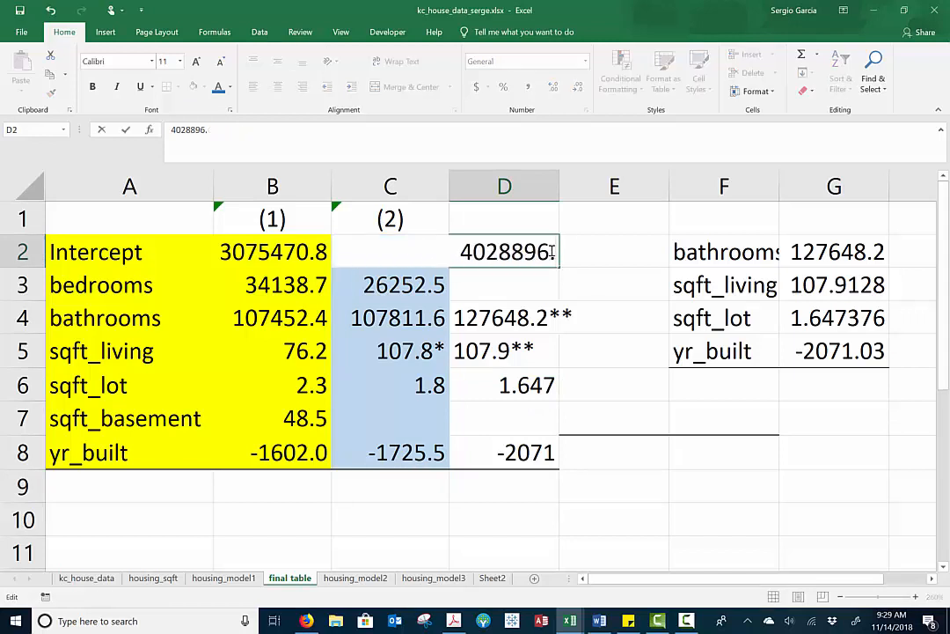
{"action": "type", "text": "**"}
{"action": "key", "text": "Return"}
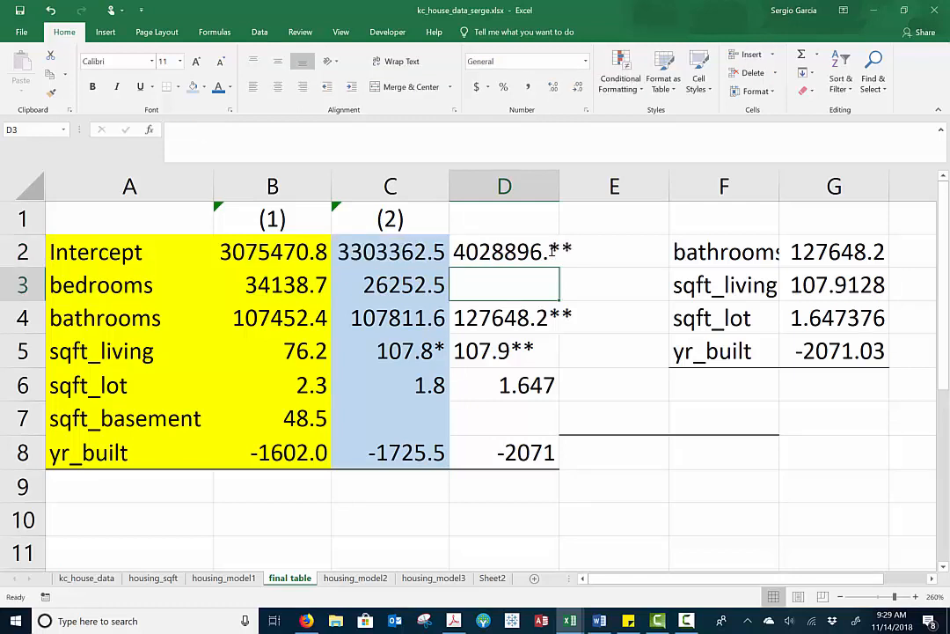
{"action": "left_click", "coordinate": [463, 250]}
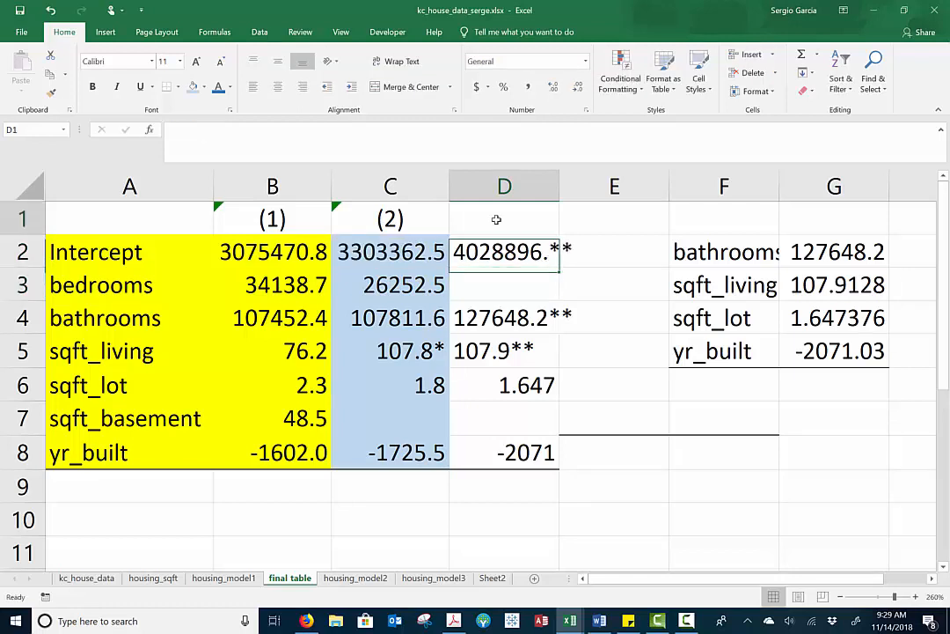
Label the third model's column with the heading (3) in D1
{"action": "left_click", "coordinate": [496, 219]}
{"action": "type", "text": "(3)"}
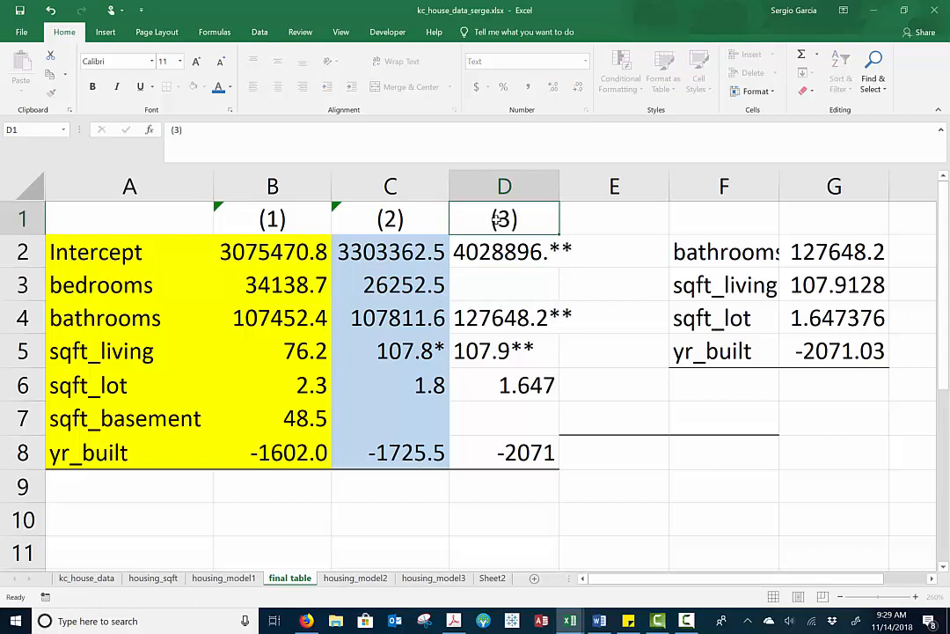
{"action": "key", "text": "Return"}
{"action": "left_click", "coordinate": [605, 215]}
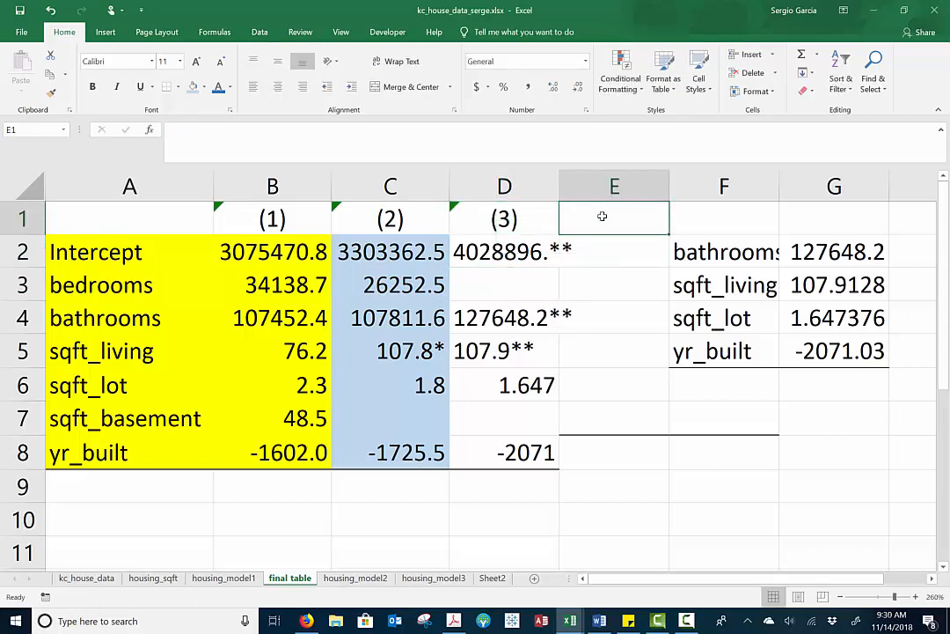
Clear the contents of columns E to G in the final table sheet
{"action": "left_click_drag", "start_coordinate": [637, 187], "coordinate": [799, 206]}
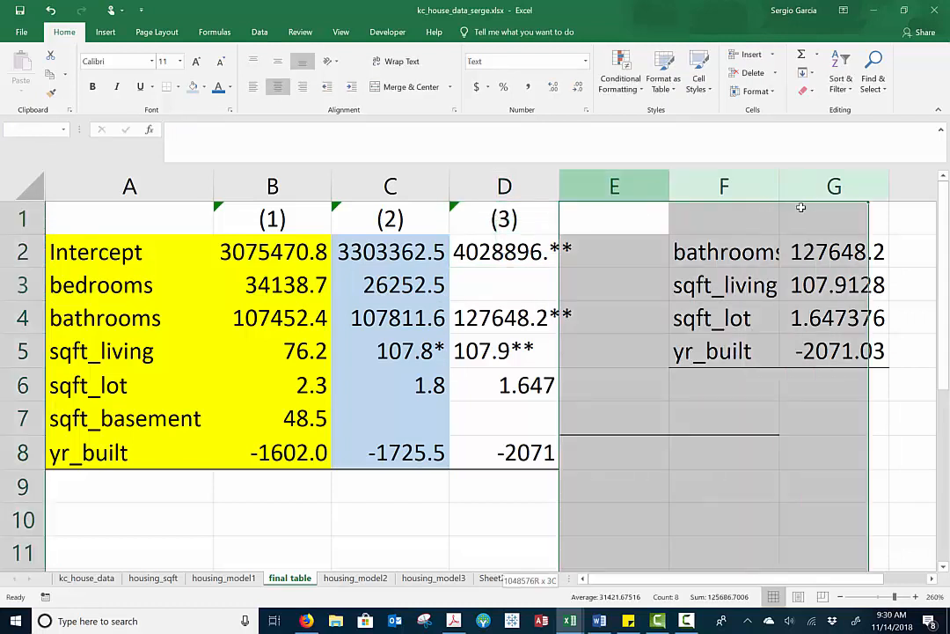
{"action": "right_click", "coordinate": [724, 272]}
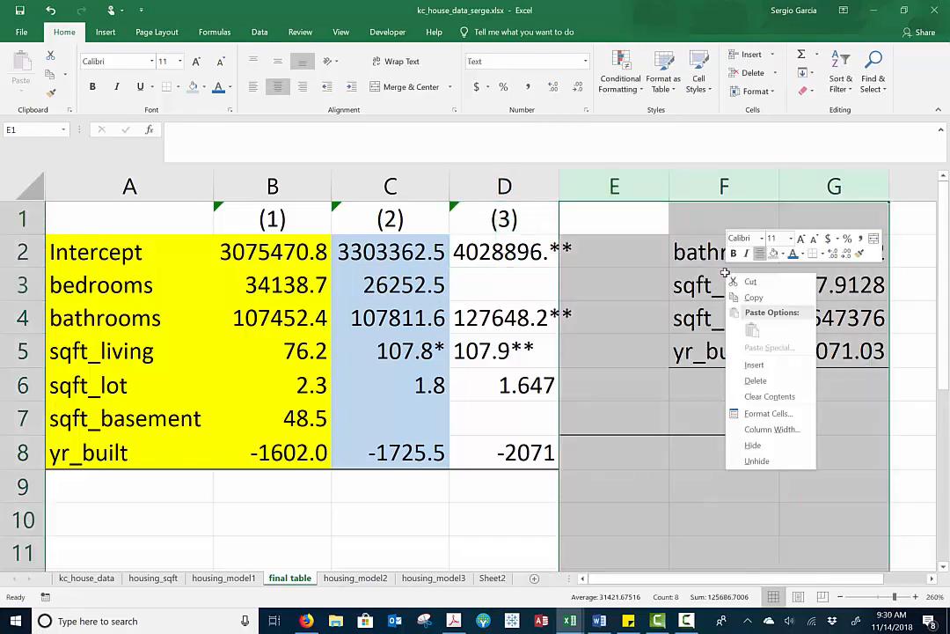
{"action": "left_click", "coordinate": [777, 395]}
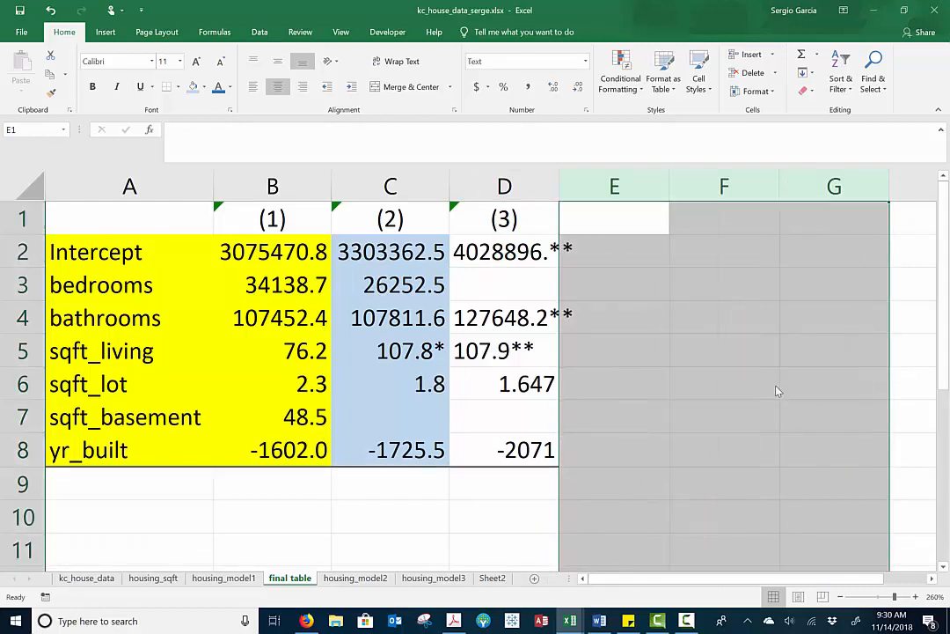
Autofit column D to its contents and right-align the coefficients in D2:D5
{"action": "double_click", "coordinate": [559, 186]}
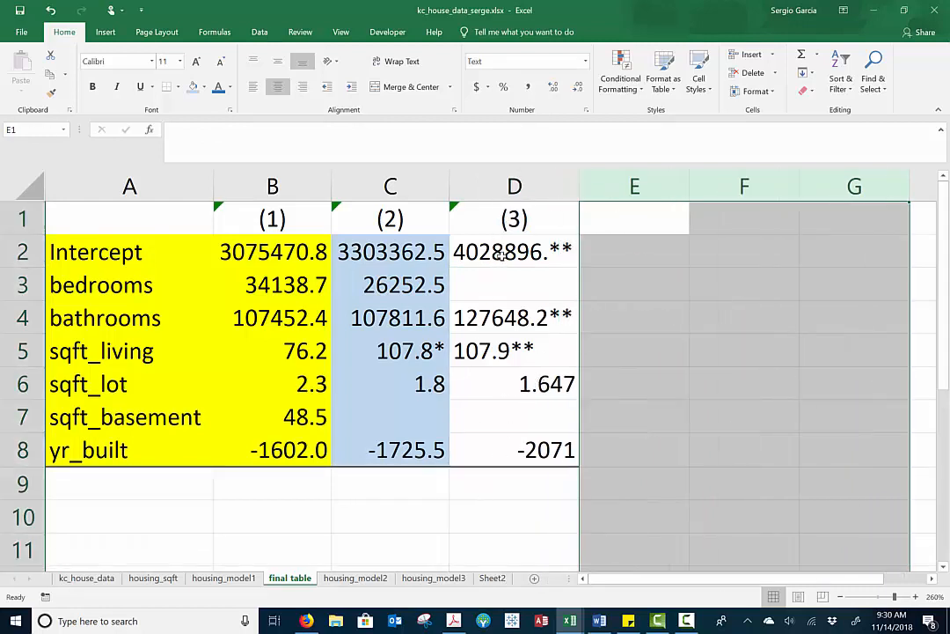
{"action": "left_click_drag", "start_coordinate": [515, 256], "coordinate": [505, 350]}
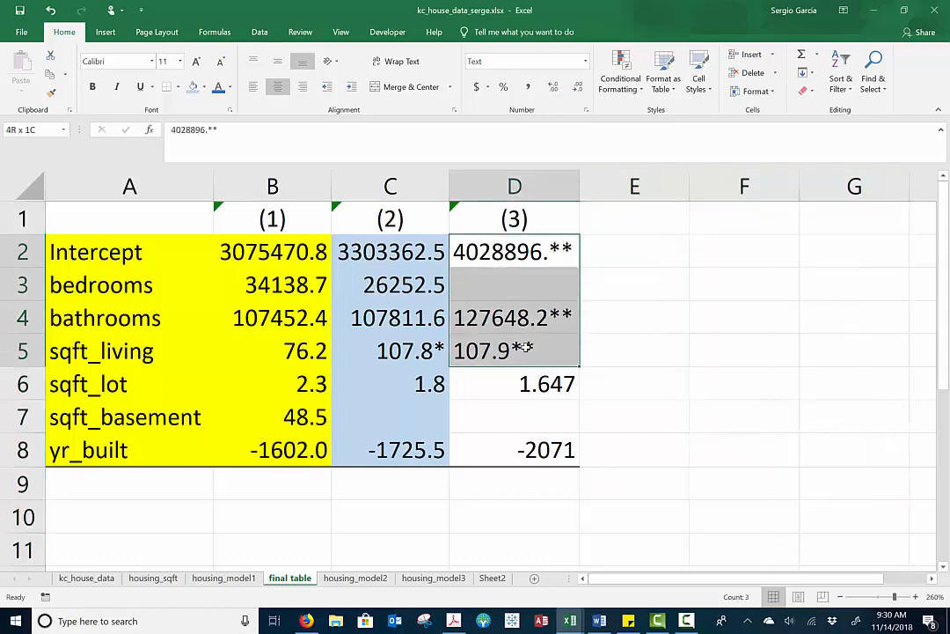
{"action": "left_click", "coordinate": [301, 88]}
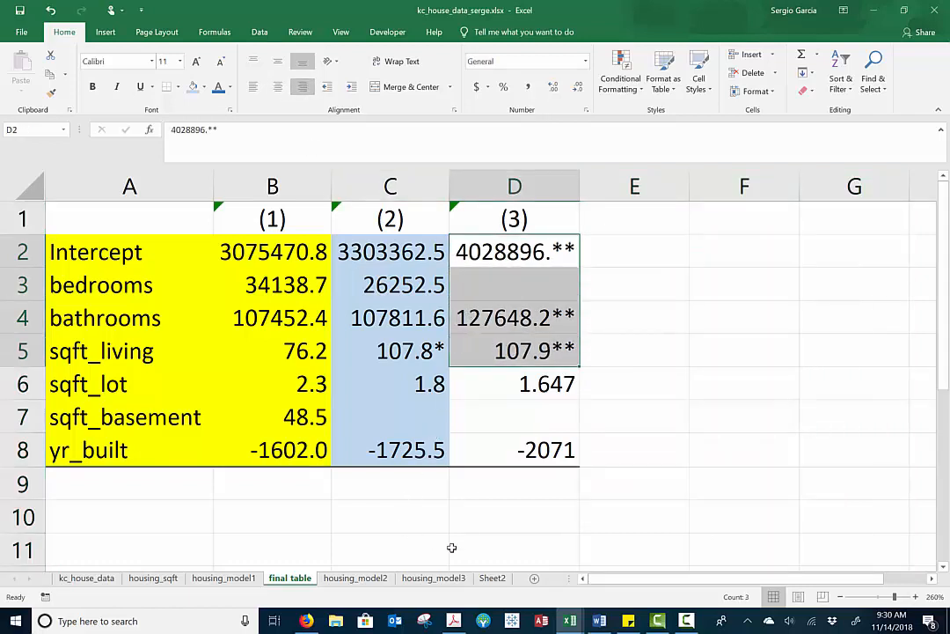
Check the sqft_lot p-value in housing_model3 and delete the sqft_lot column from the data in Sheet2
{"action": "left_click", "coordinate": [492, 578]}
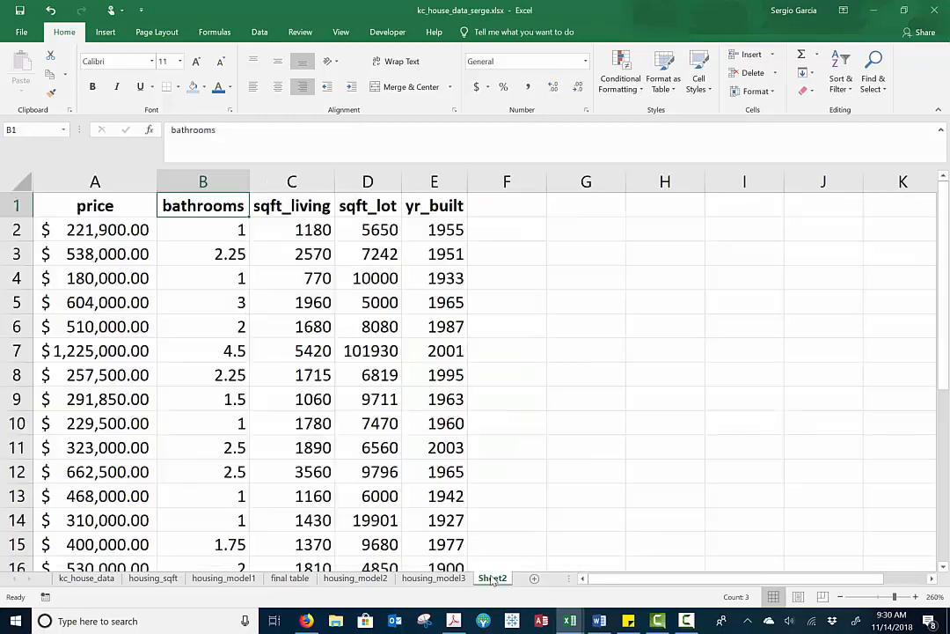
{"action": "left_click", "coordinate": [445, 581]}
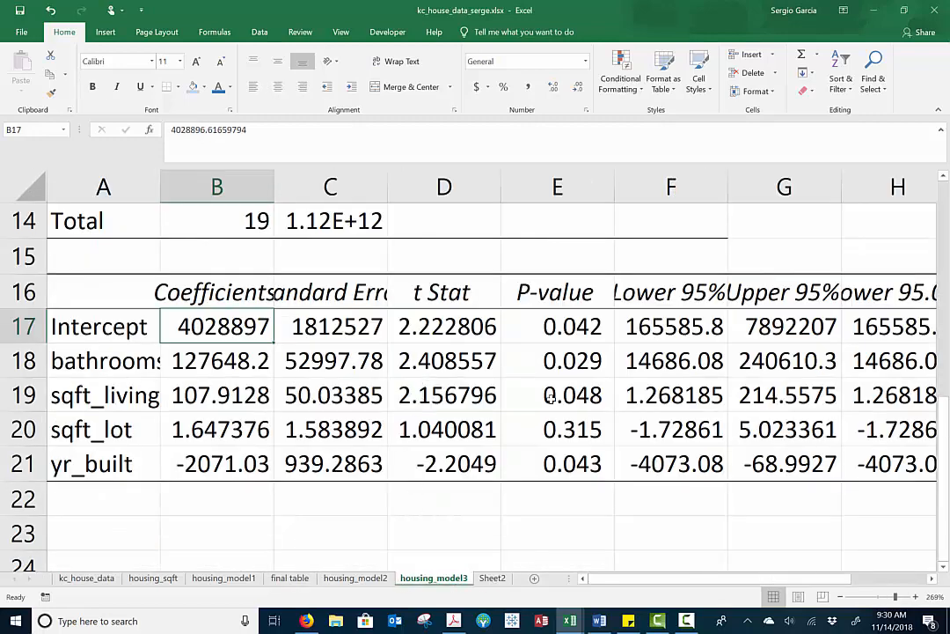
{"action": "left_click", "coordinate": [578, 439]}
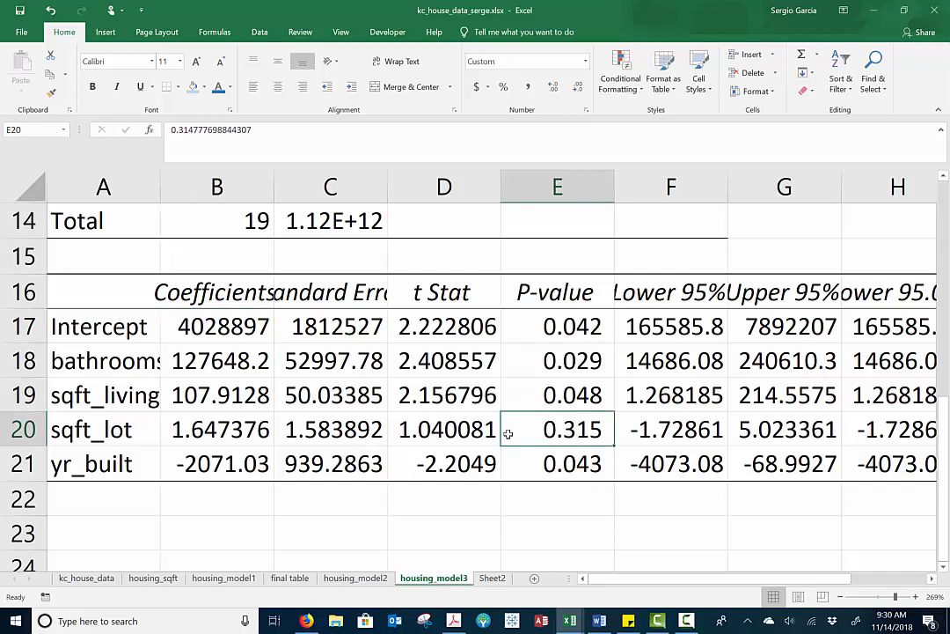
{"action": "left_click", "coordinate": [145, 432]}
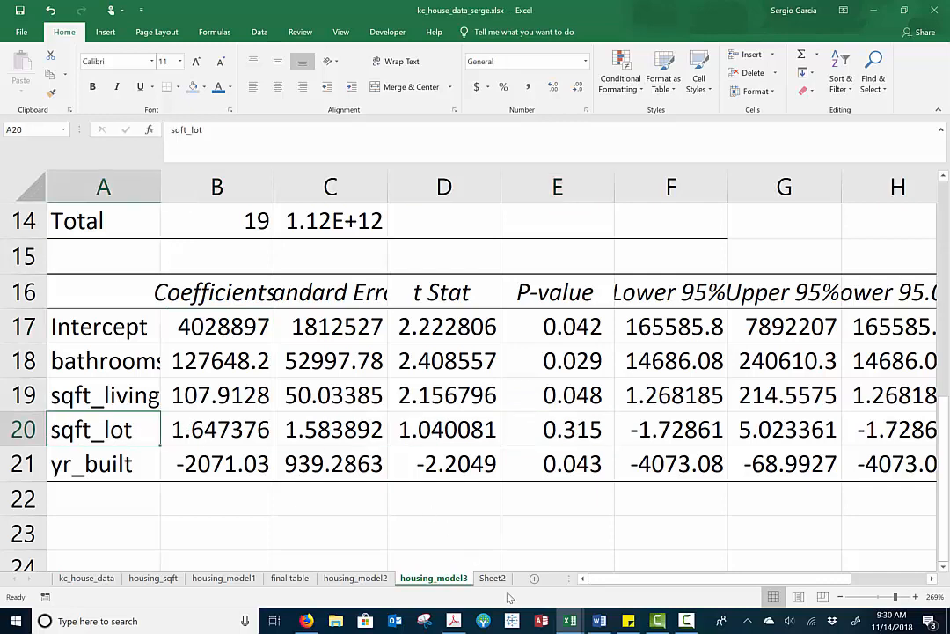
{"action": "left_click", "coordinate": [492, 578]}
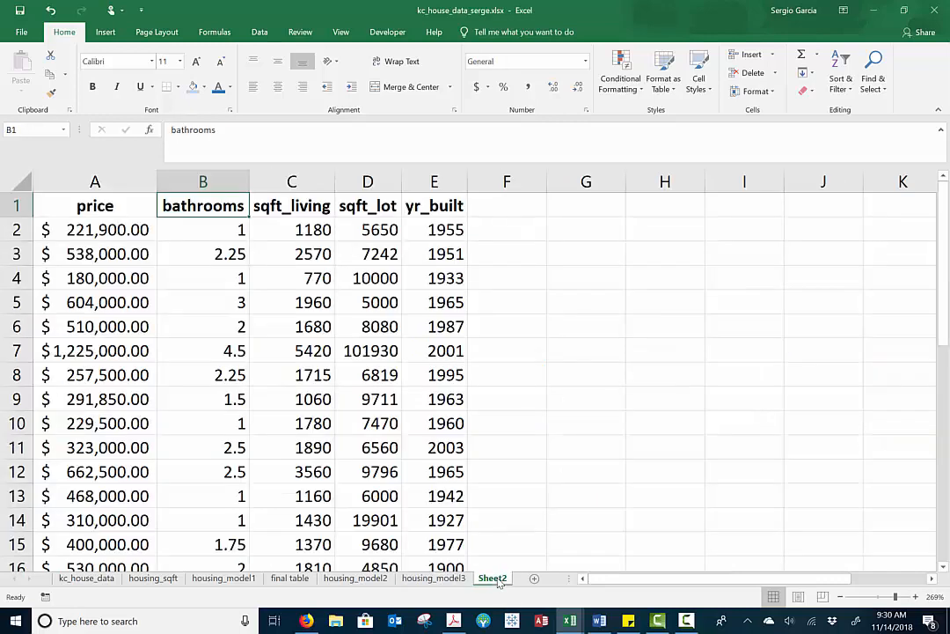
{"action": "left_click", "coordinate": [367, 181]}
{"action": "right_click", "coordinate": [367, 181]}
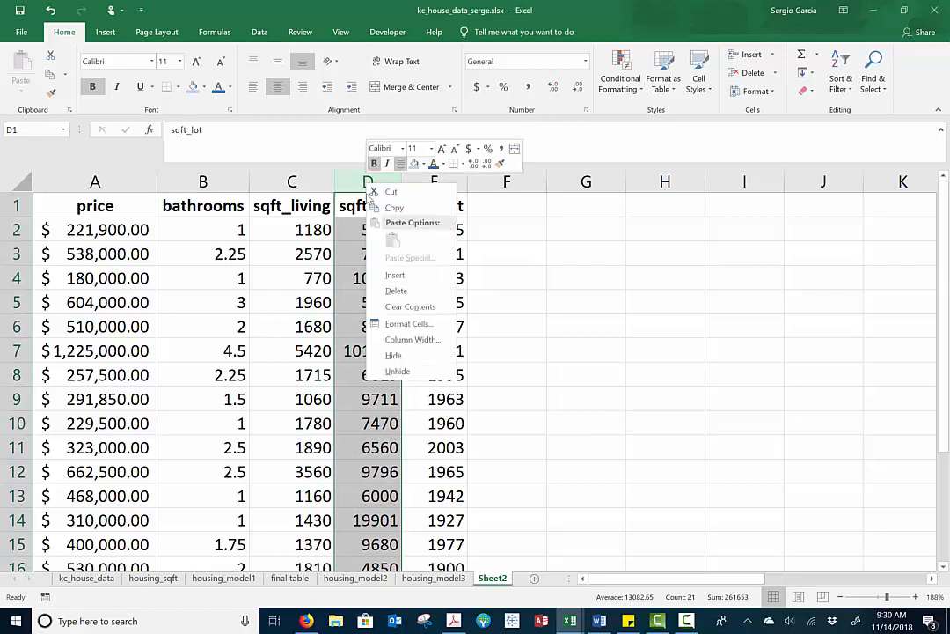
{"action": "left_click", "coordinate": [393, 291]}
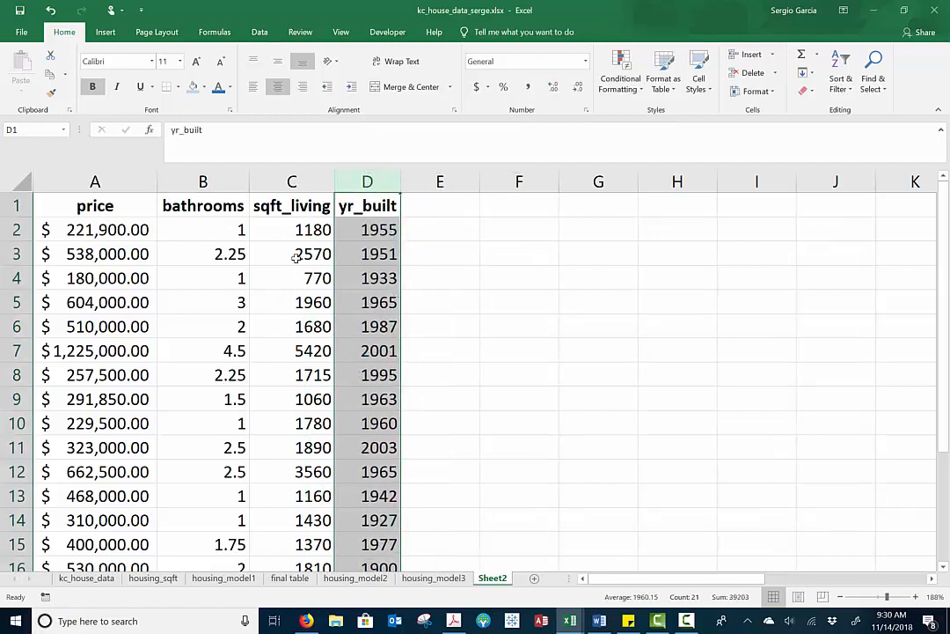
Run a regression of price with X range B1:D21, sending the output to a new worksheet named housing_model4
{"action": "left_click", "coordinate": [260, 31]}
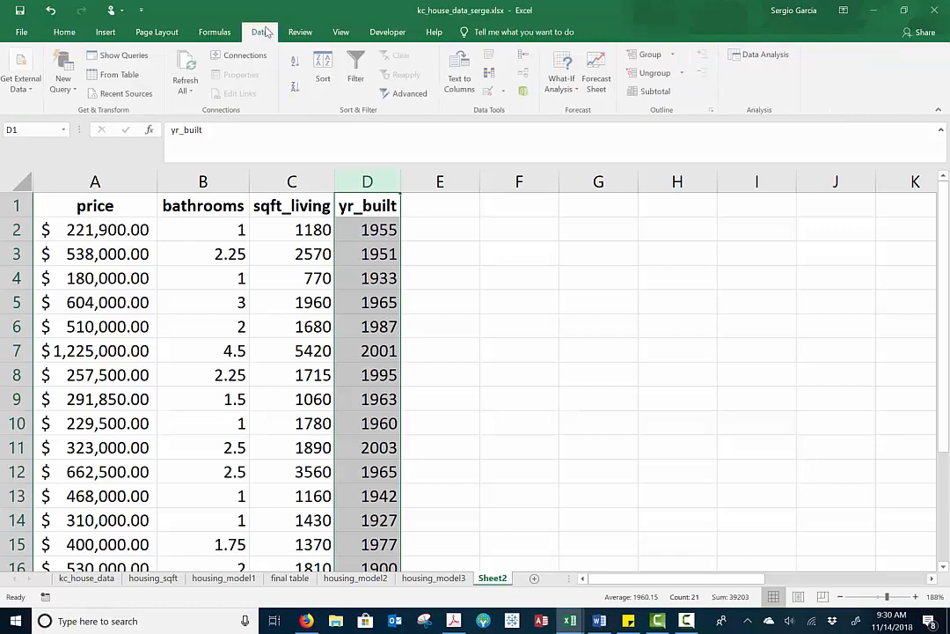
{"action": "left_click", "coordinate": [765, 55]}
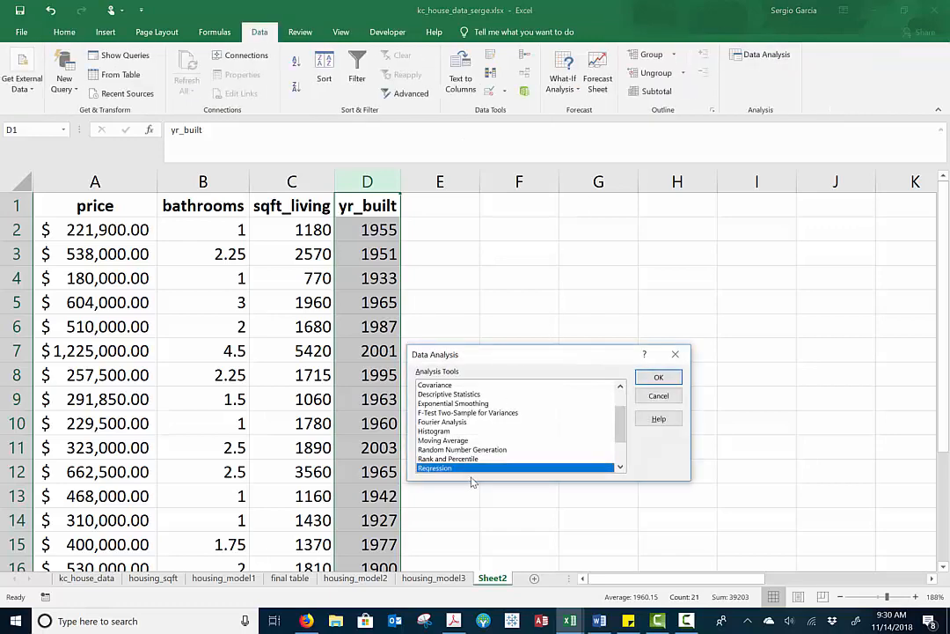
{"action": "left_click", "coordinate": [662, 376]}
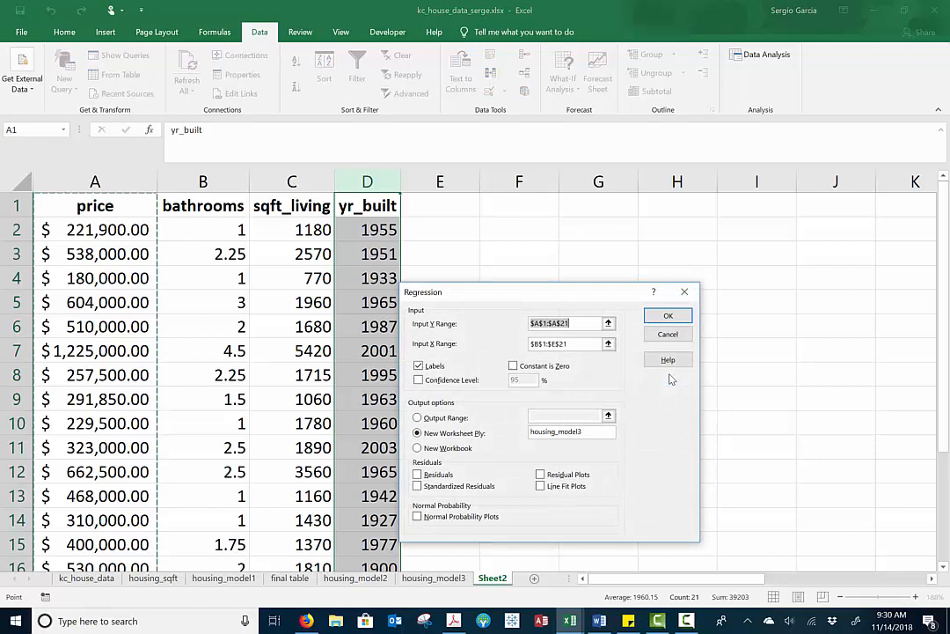
{"action": "left_click", "coordinate": [554, 346]}
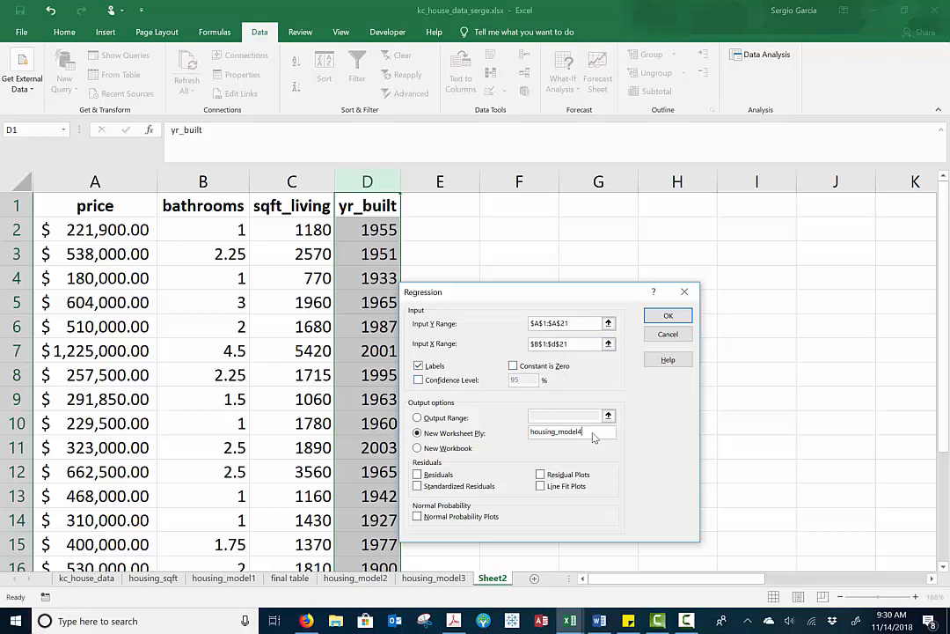
{"action": "left_click", "coordinate": [666, 315]}
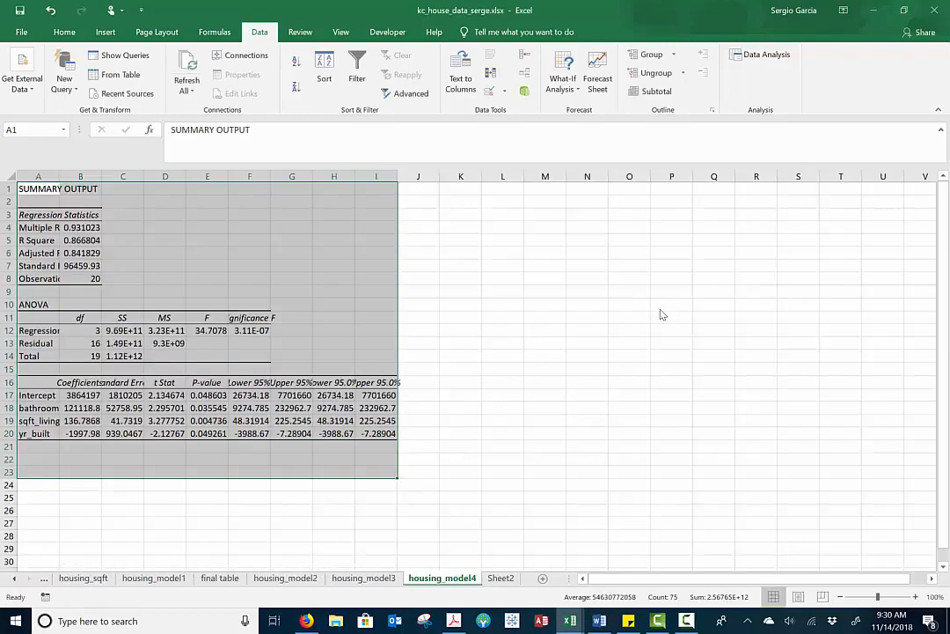
Examine the R Square value and the p-values of all coefficients in the housing_model4 output
{"action": "scroll", "coordinate": [663, 314], "scroll_direction": "up", "scroll_amount": 9}
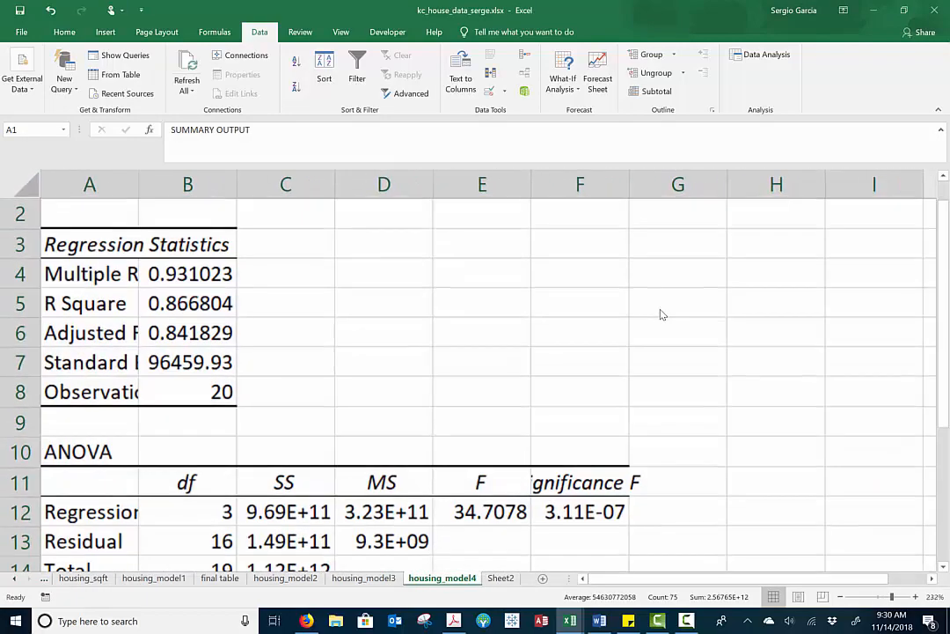
{"action": "double_click", "coordinate": [188, 274]}
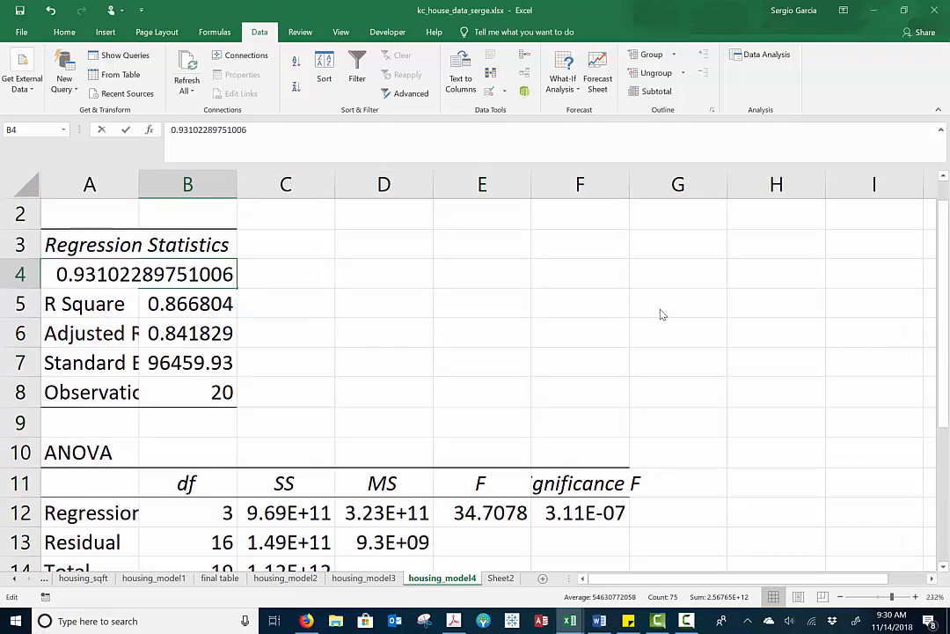
{"action": "key", "text": "Return"}
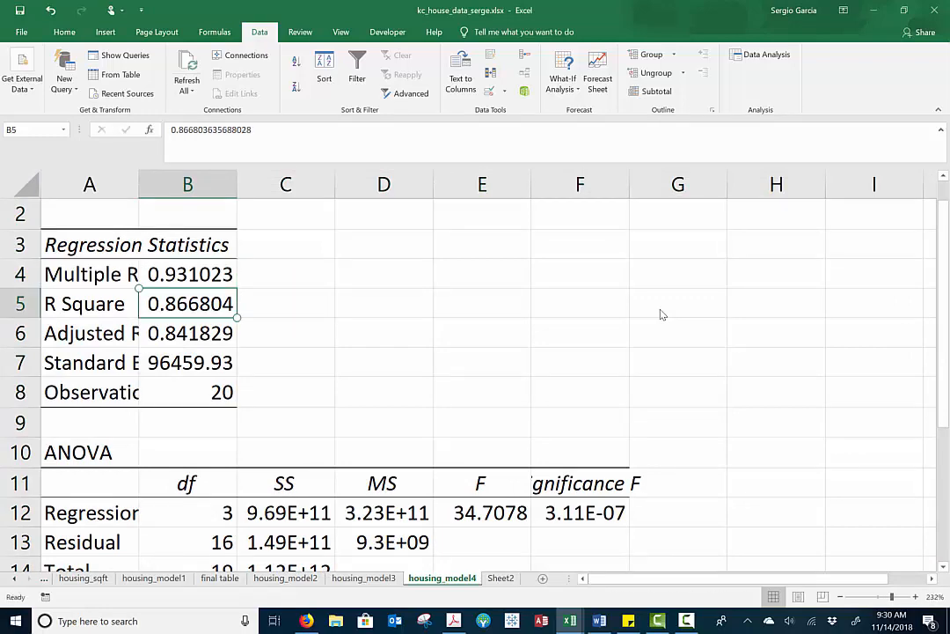
{"action": "scroll", "coordinate": [663, 314], "scroll_direction": "down", "scroll_amount": 3}
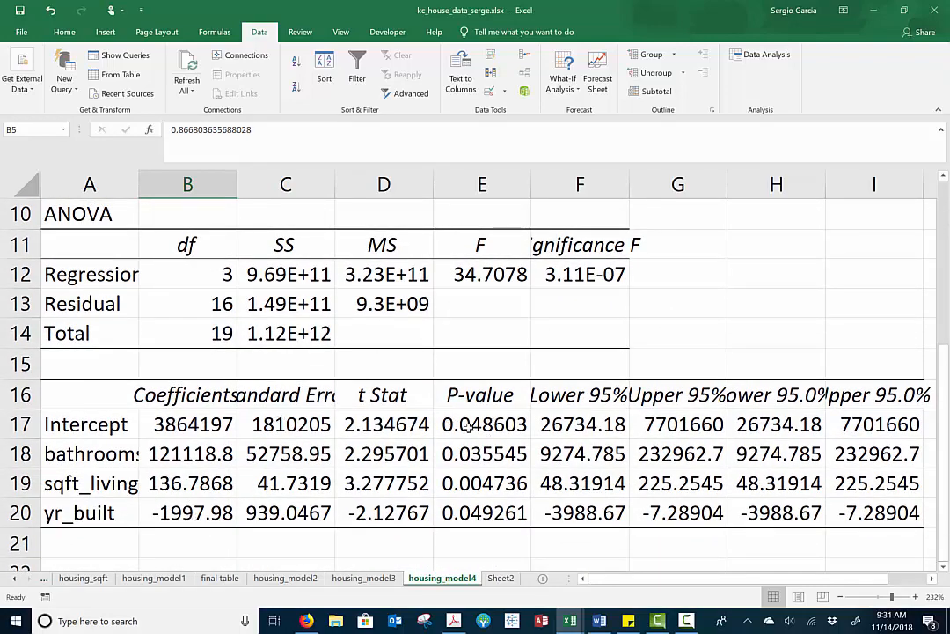
{"action": "left_click_drag", "start_coordinate": [483, 428], "coordinate": [482, 500]}
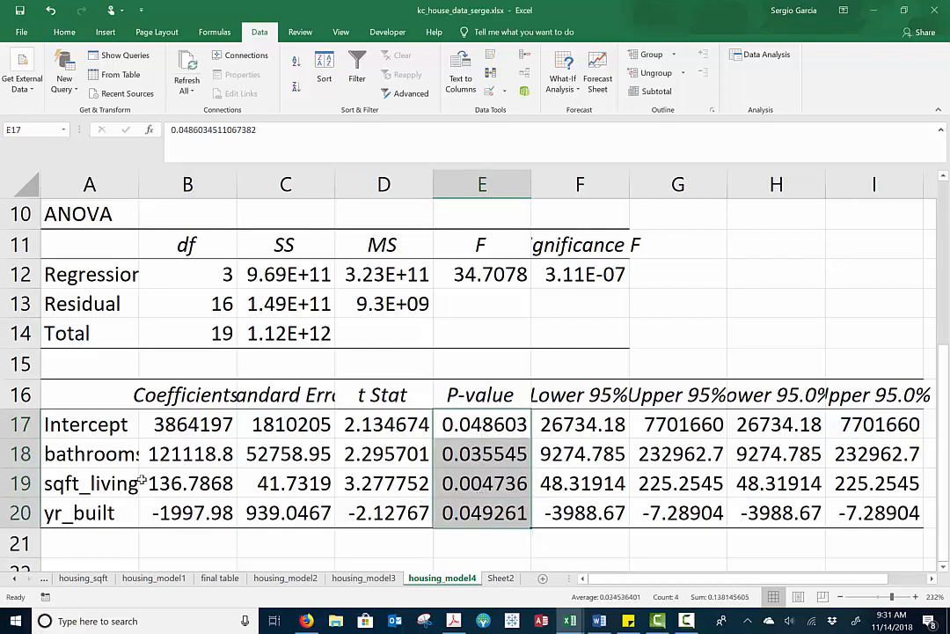
Copy the variable names and coefficients in A17:B20 of housing_model4 into the final table sheet at F2
{"action": "left_click", "coordinate": [195, 429]}
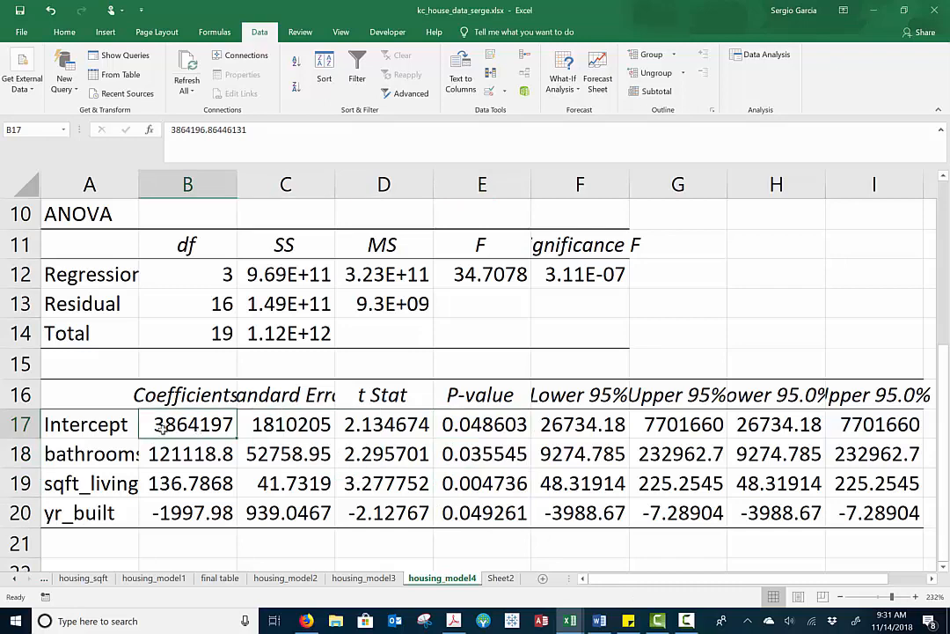
{"action": "left_click_drag", "start_coordinate": [84, 424], "coordinate": [155, 512]}
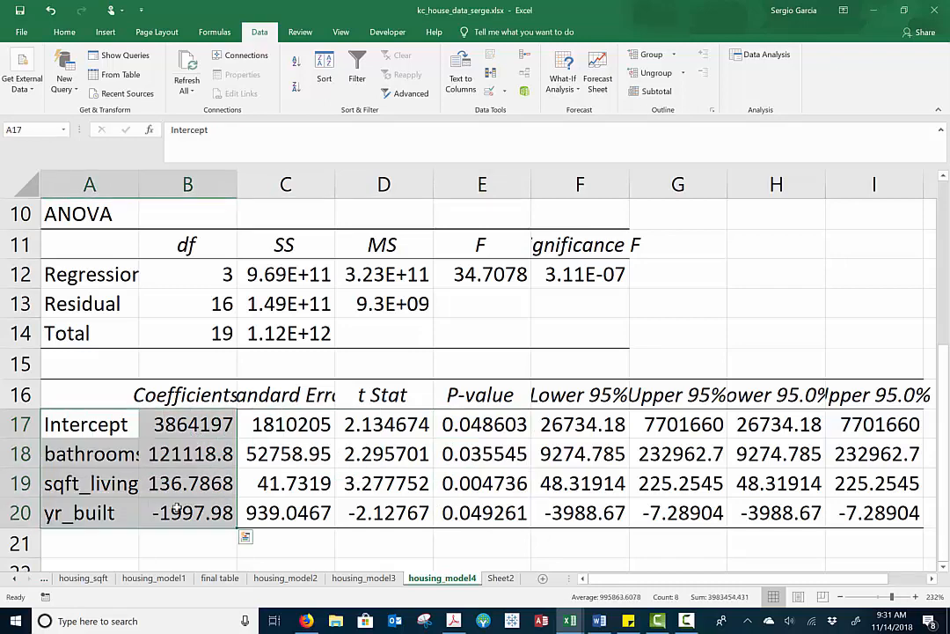
{"action": "key", "text": "ctrl+c"}
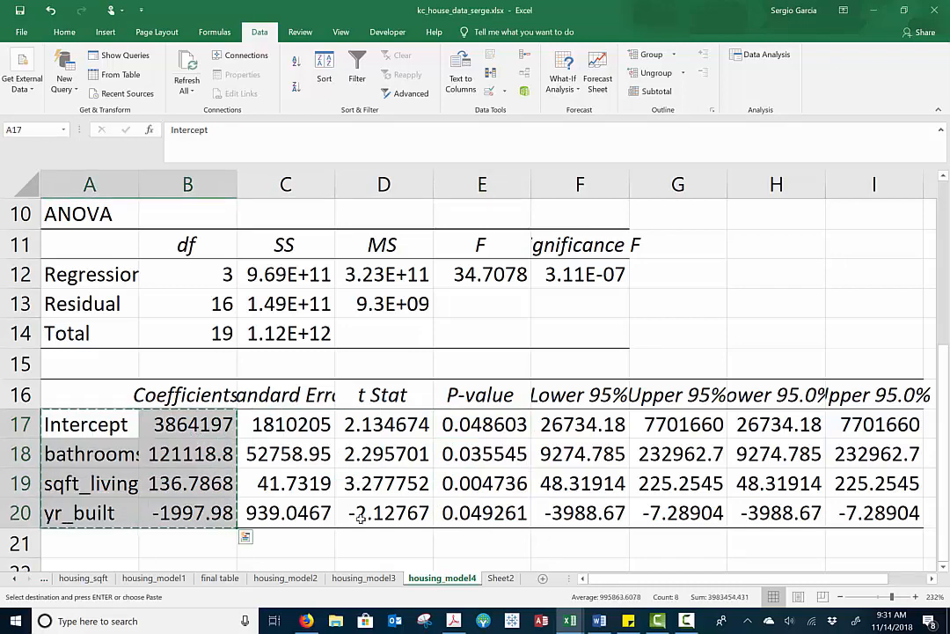
{"action": "left_click", "coordinate": [220, 577]}
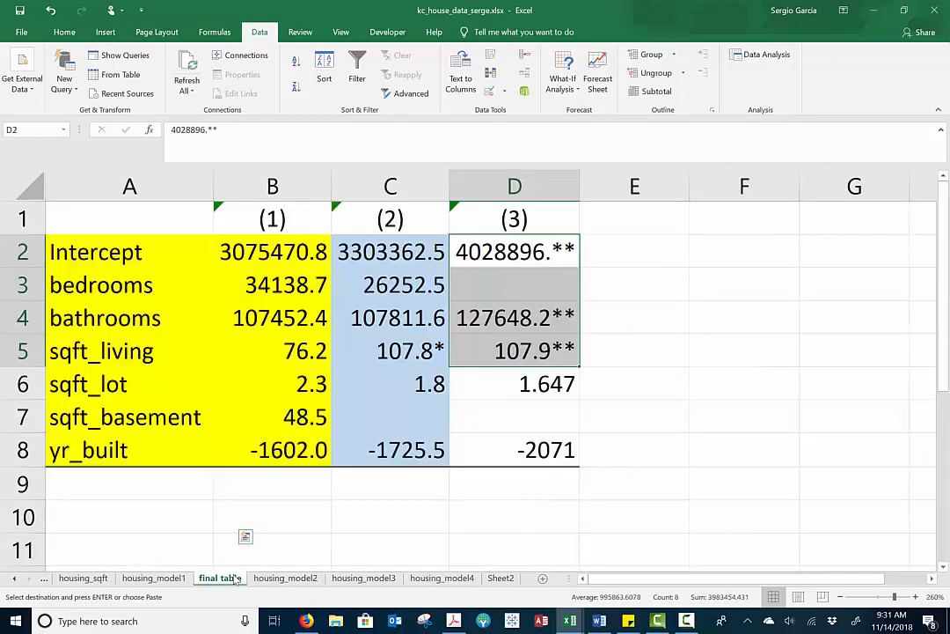
{"action": "left_click", "coordinate": [725, 246]}
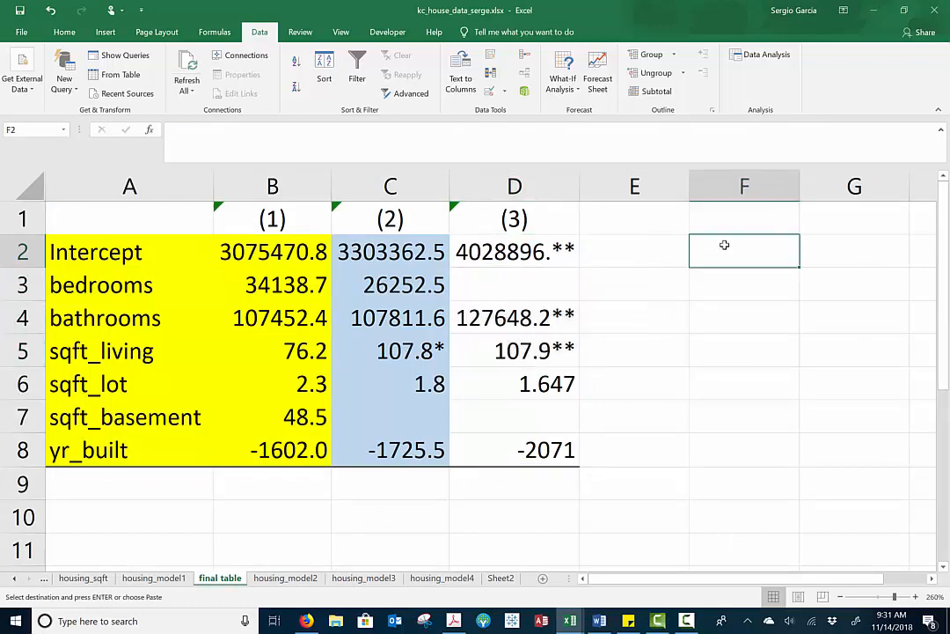
{"action": "key", "text": "ctrl+v"}
Label E1 of the final table as (4) and move the intercept coefficient from G2 to E2
{"action": "left_click", "coordinate": [652, 228]}
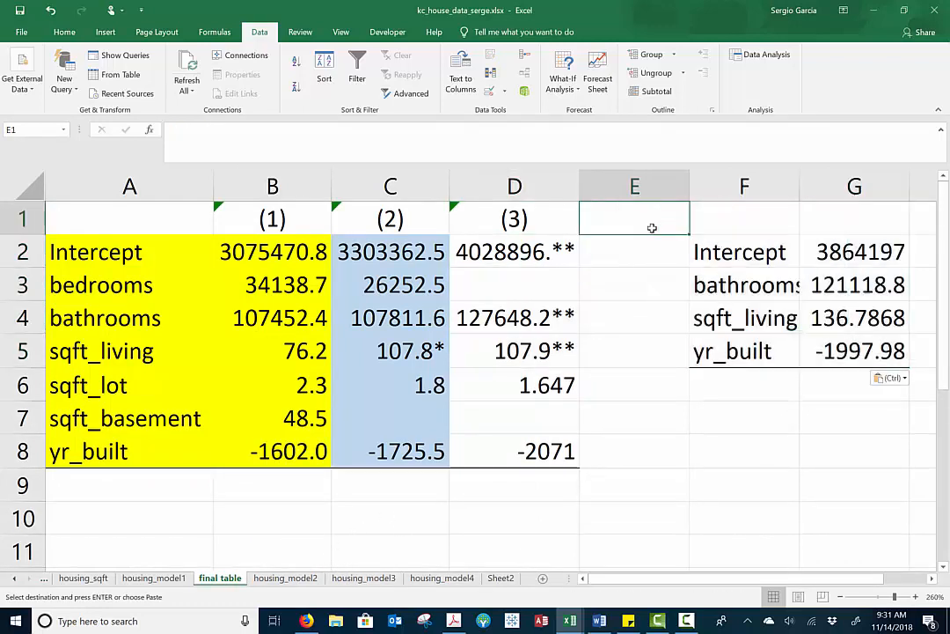
{"action": "type", "text": "(4)"}
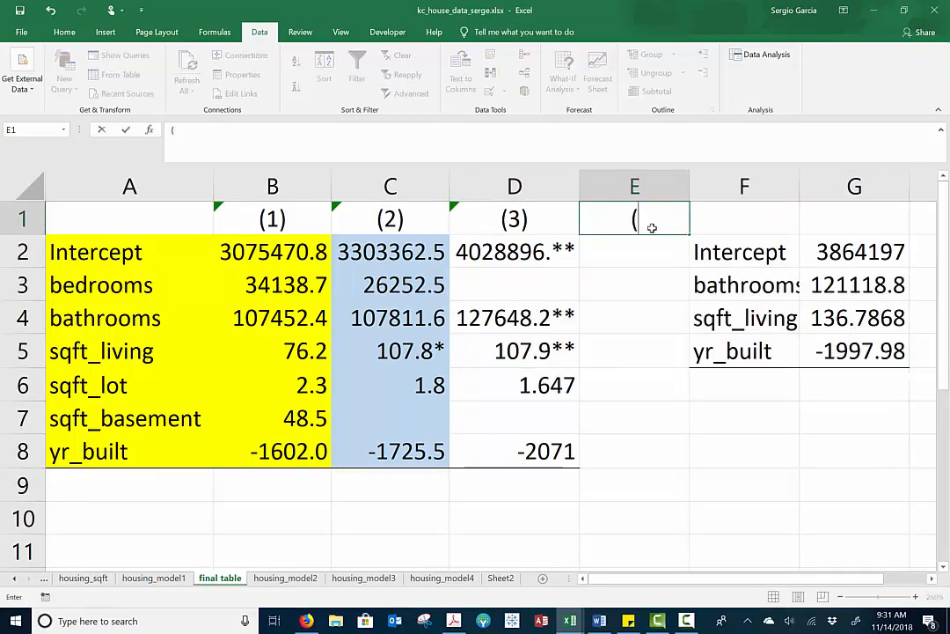
{"action": "left_click", "coordinate": [871, 251]}
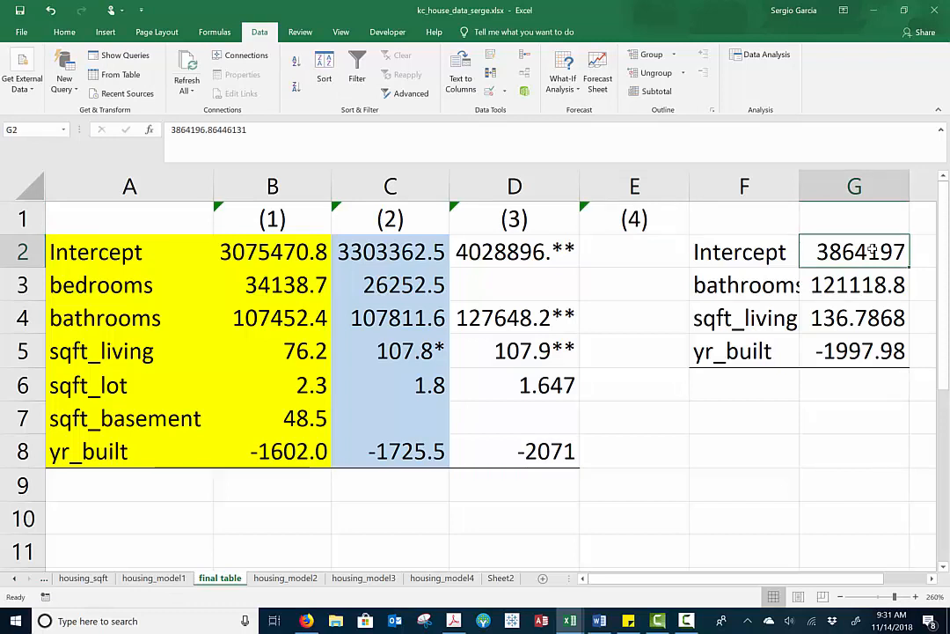
{"action": "key", "text": "ctrl+c"}
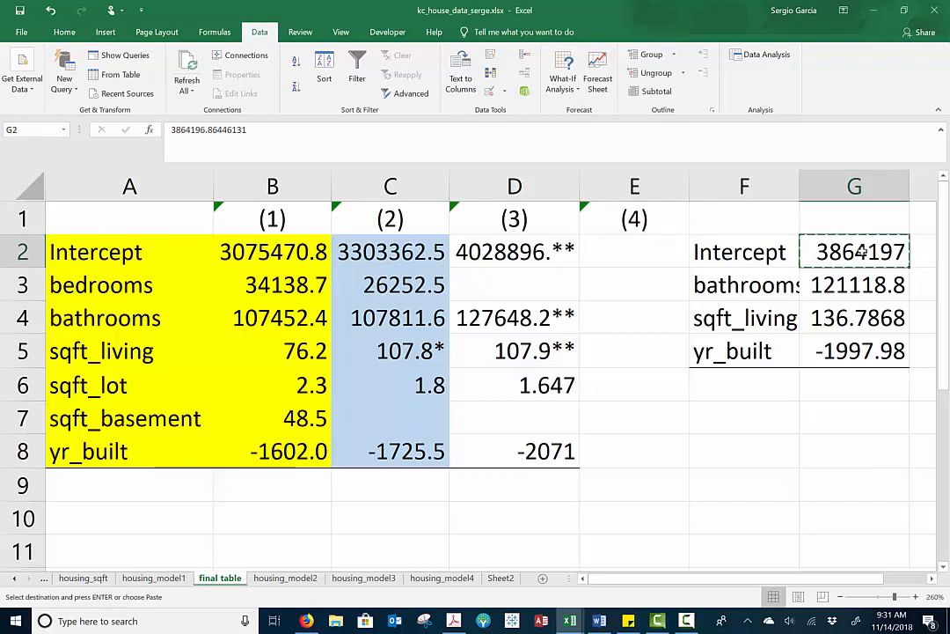
{"action": "left_click", "coordinate": [662, 260]}
{"action": "key", "text": "ctrl+v"}
Move the bathrooms and sqft_living coefficients from G3:G4 to E4:E5 beside their matching variables
{"action": "left_click", "coordinate": [825, 286]}
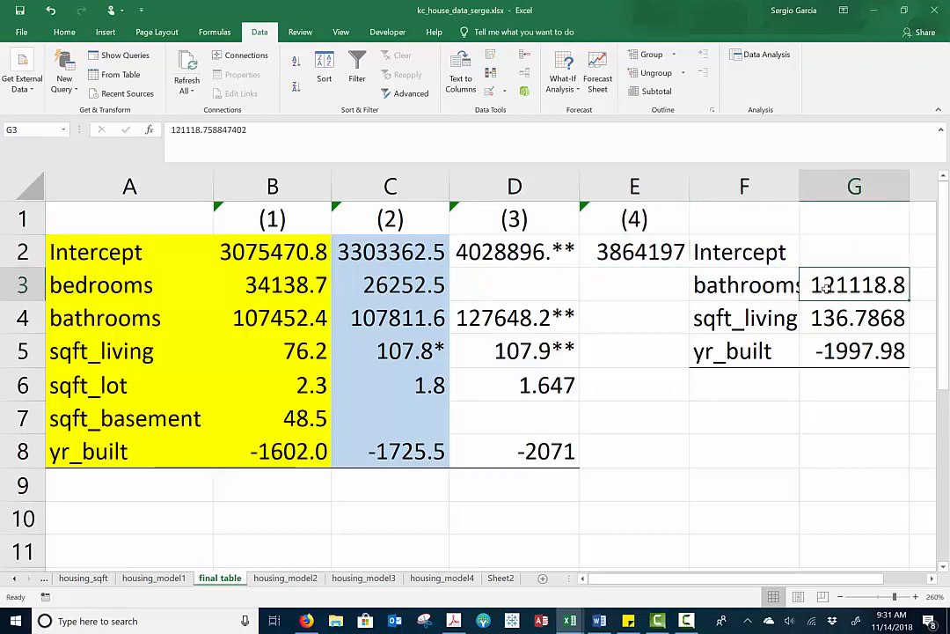
{"action": "left_click_drag", "start_coordinate": [826, 288], "coordinate": [828, 314]}
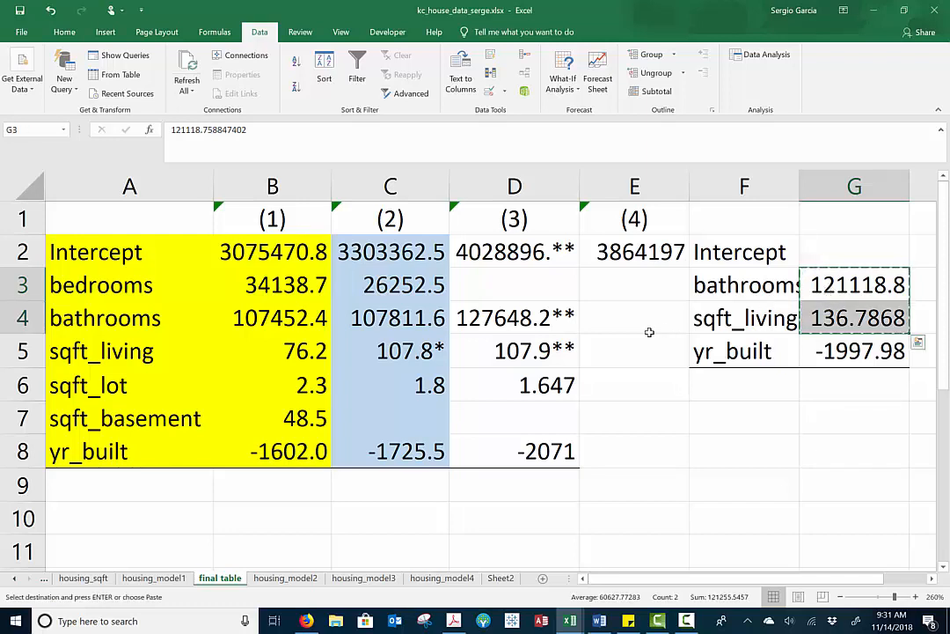
{"action": "left_click_drag", "start_coordinate": [647, 331], "coordinate": [649, 333]}
{"action": "key", "text": "ctrl+v"}
Move the yr_built coefficient from G5 to E8 and clear the leftover variable names in F1:F5
{"action": "left_click", "coordinate": [844, 354]}
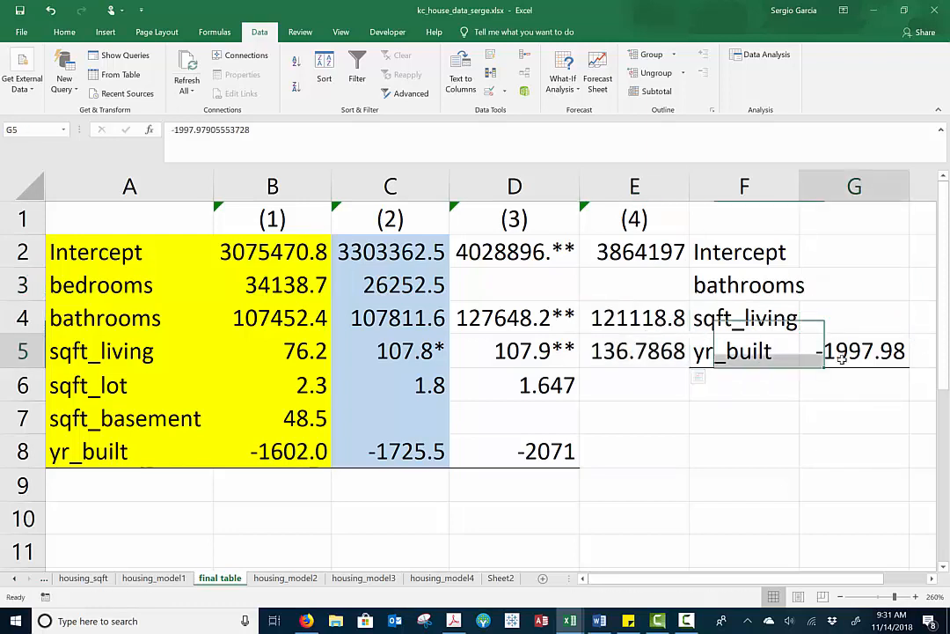
{"action": "key", "text": "ctrl+x"}
{"action": "left_click", "coordinate": [636, 445]}
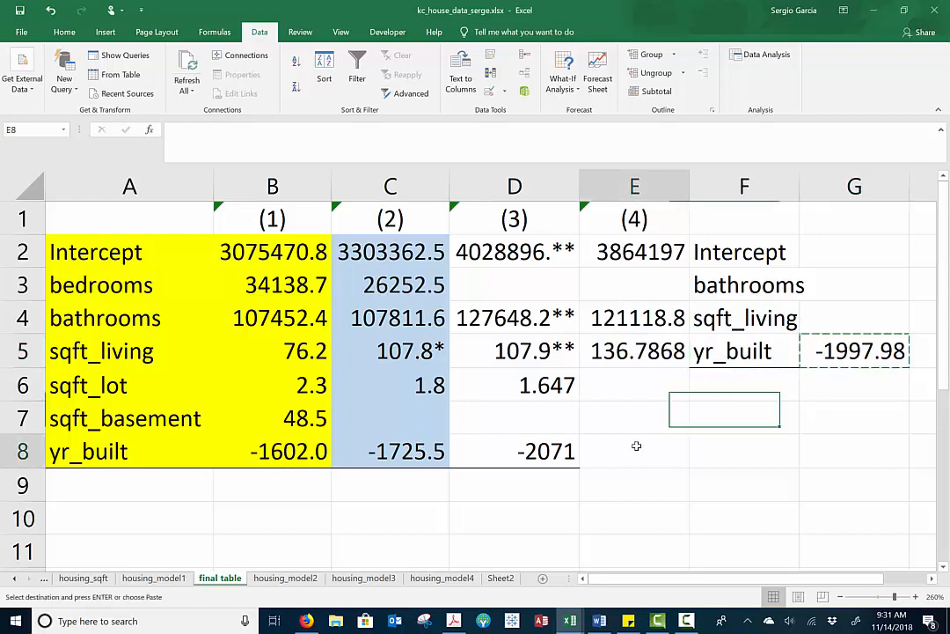
{"action": "key", "text": "ctrl+v"}
{"action": "left_click_drag", "start_coordinate": [762, 216], "coordinate": [773, 354]}
{"action": "key", "text": "Delete"}
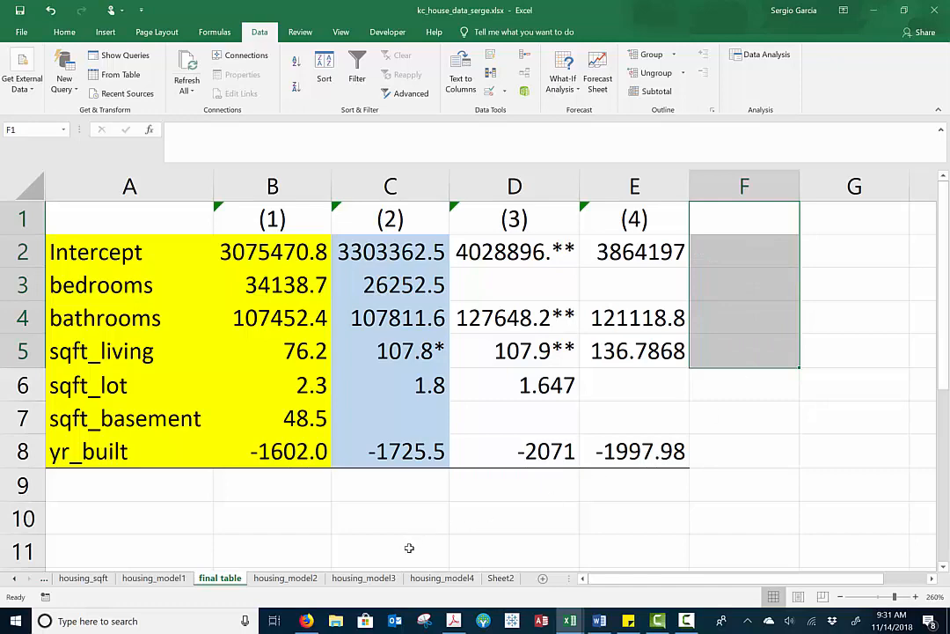
Start a screen sketch of the housing_model4 sheet and outline the intercept and bathrooms p-values in red
{"action": "left_click", "coordinate": [428, 578]}
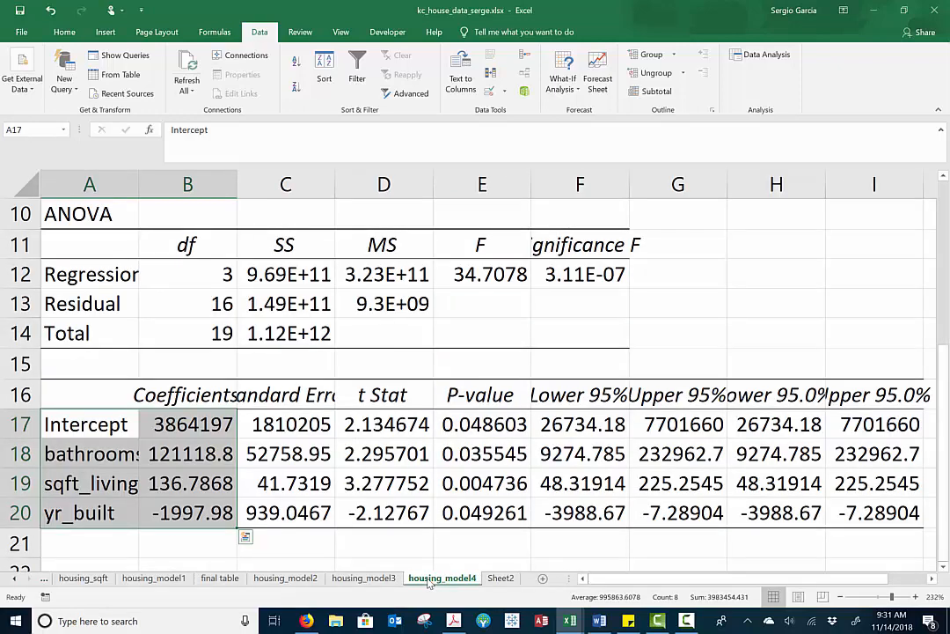
{"action": "left_click", "coordinate": [856, 622]}
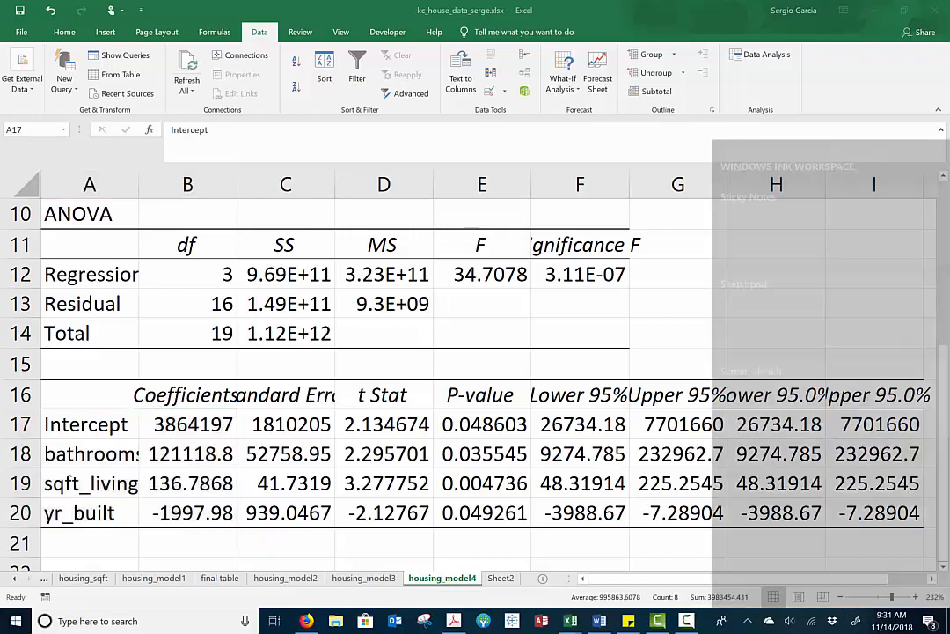
{"action": "left_click", "coordinate": [832, 378]}
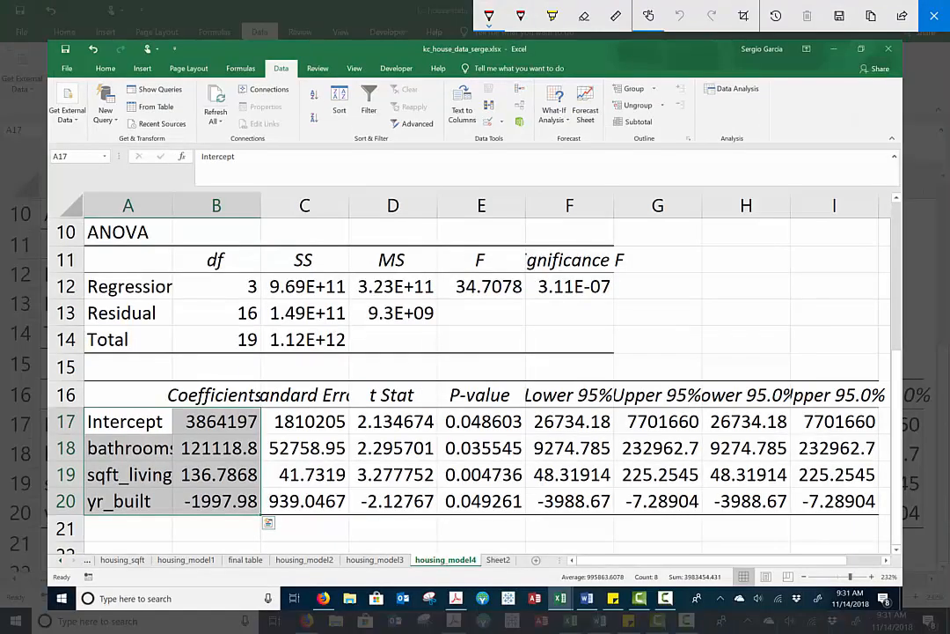
{"action": "mouse_move", "coordinate": [440, 407]}
{"action": "left_mouse_down"}
{"action": "mouse_move", "coordinate": [436, 431]}
{"action": "mouse_move", "coordinate": [525, 431]}
{"action": "mouse_move", "coordinate": [442, 407]}
{"action": "mouse_move", "coordinate": [475, 461]}
{"action": "mouse_move", "coordinate": [525, 445]}
{"action": "mouse_move", "coordinate": [444, 437]}
{"action": "left_mouse_up"}
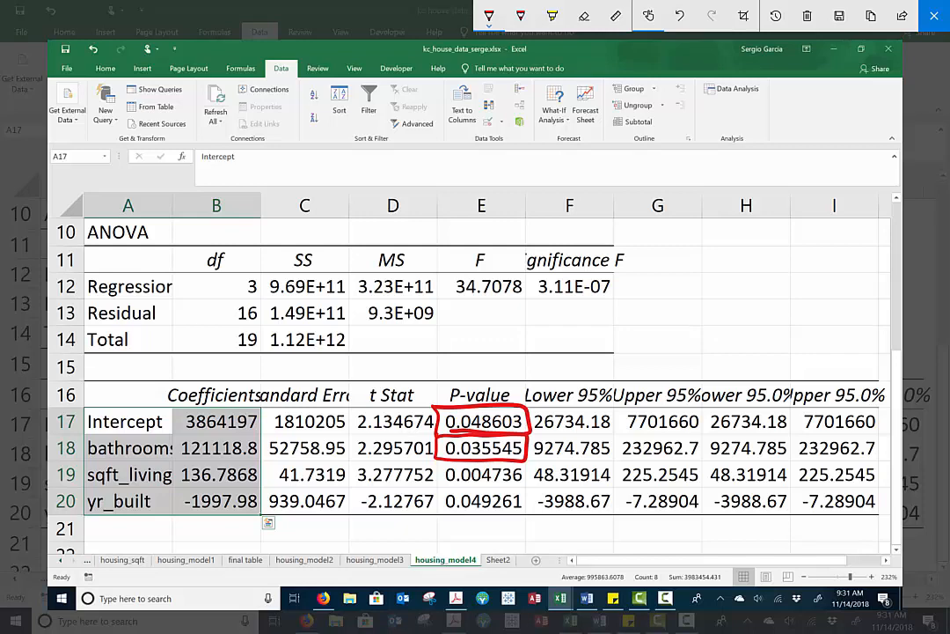
Outline the sqft_living p-value in orange on the sketch and draw three stars beside it
{"action": "left_click", "coordinate": [490, 16]}
{"action": "left_click", "coordinate": [505, 113]}
{"action": "mouse_move", "coordinate": [435, 458]}
{"action": "left_mouse_down"}
{"action": "mouse_move", "coordinate": [479, 486]}
{"action": "mouse_move", "coordinate": [525, 470]}
{"action": "mouse_move", "coordinate": [437, 461]}
{"action": "left_mouse_up"}
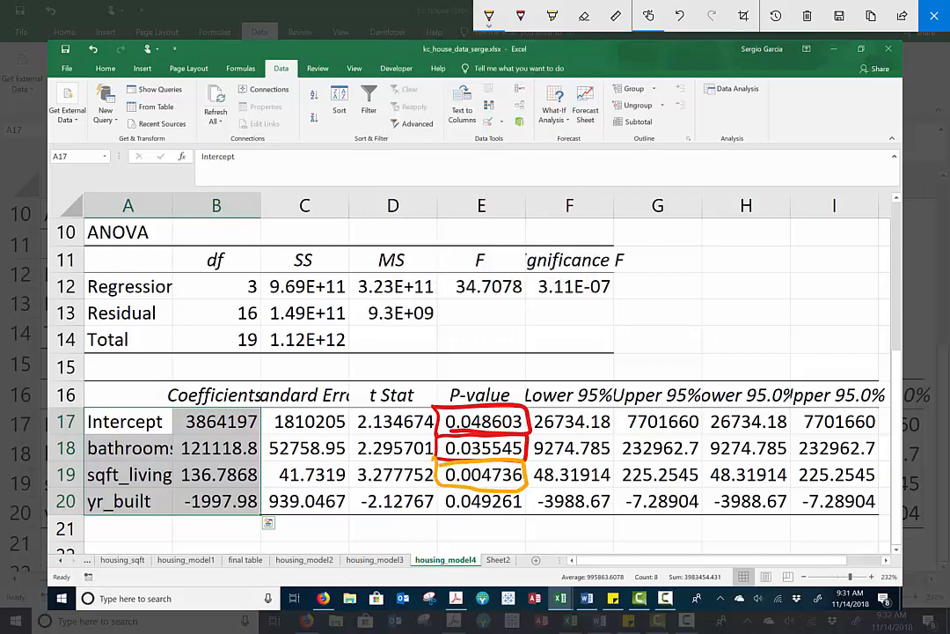
{"action": "left_click_drag", "start_coordinate": [553, 450], "coordinate": [535, 476]}
{"action": "left_click_drag", "start_coordinate": [532, 464], "coordinate": [570, 472]}
{"action": "left_click_drag", "start_coordinate": [571, 452], "coordinate": [557, 477]}
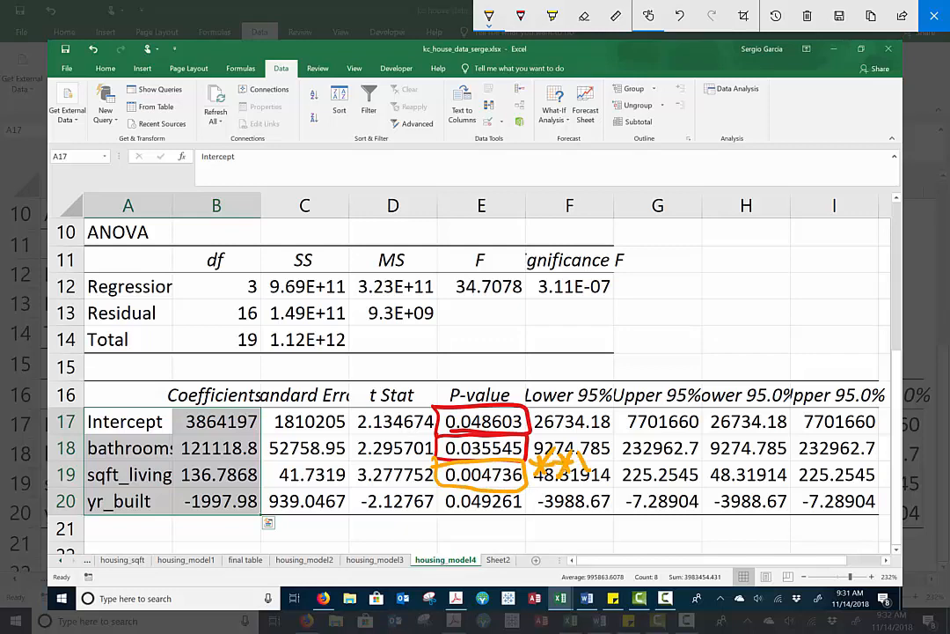
{"action": "left_click_drag", "start_coordinate": [594, 446], "coordinate": [582, 460]}
{"action": "left_click_drag", "start_coordinate": [578, 453], "coordinate": [596, 452]}
Outline the yr_built p-value in red on the sketch and draw two stars beside it
{"action": "left_click", "coordinate": [489, 16]}
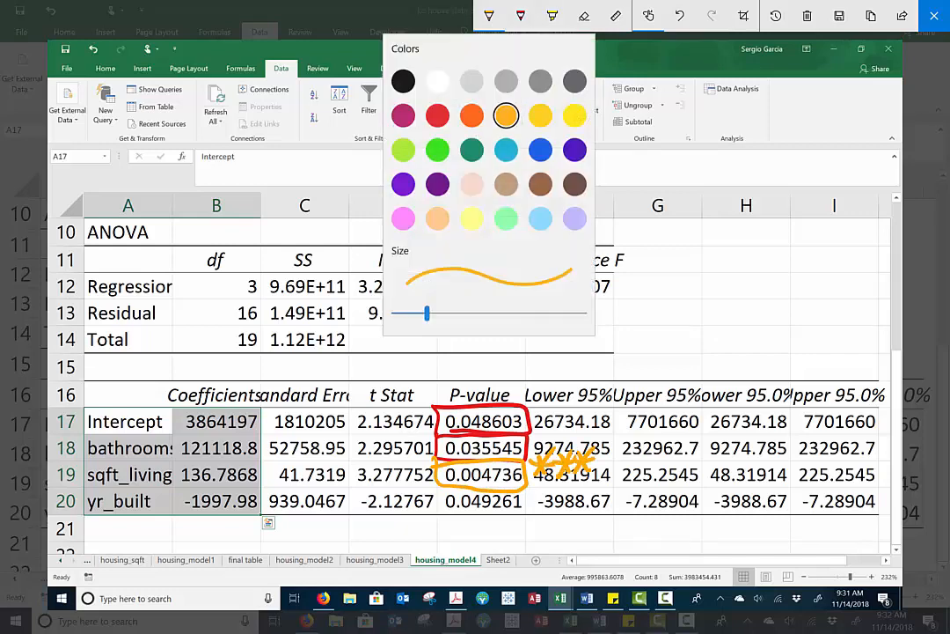
{"action": "left_click", "coordinate": [438, 113]}
{"action": "mouse_move", "coordinate": [442, 489]}
{"action": "left_mouse_down"}
{"action": "mouse_move", "coordinate": [439, 513]}
{"action": "mouse_move", "coordinate": [523, 513]}
{"action": "mouse_move", "coordinate": [526, 490]}
{"action": "mouse_move", "coordinate": [444, 488]}
{"action": "left_mouse_up"}
{"action": "left_click_drag", "start_coordinate": [537, 503], "coordinate": [576, 485]}
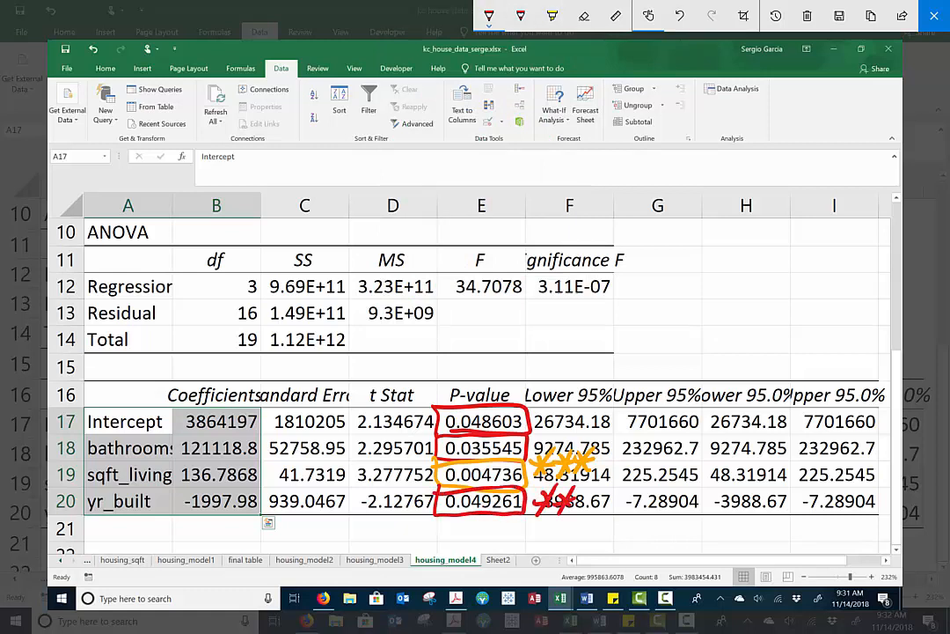
Draw a red arrow from the sqft_living p-value to its coefficient and close the screen sketch
{"action": "left_click_drag", "start_coordinate": [236, 472], "coordinate": [433, 460]}
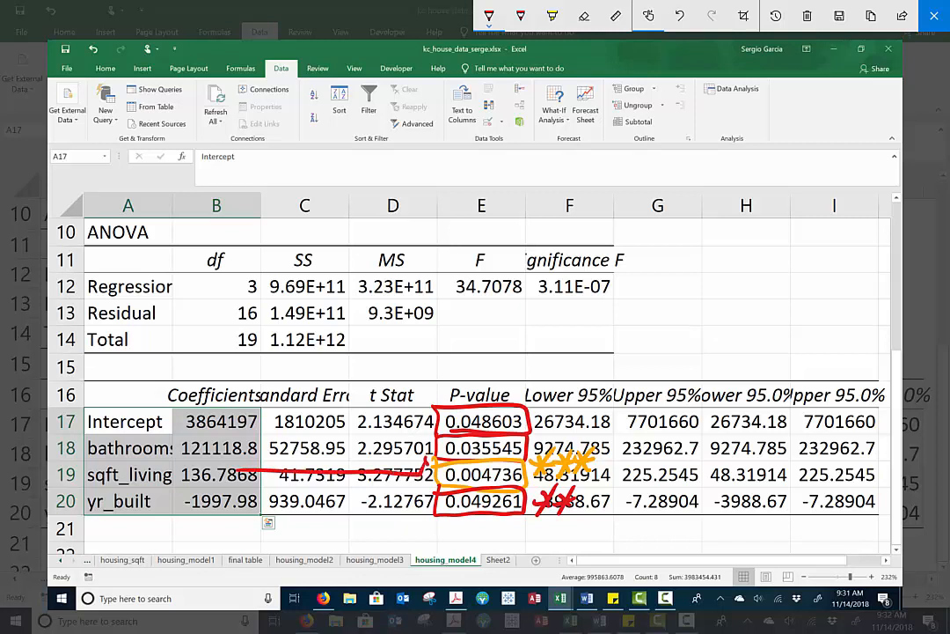
{"action": "left_click_drag", "start_coordinate": [238, 465], "coordinate": [236, 482]}
{"action": "left_click", "coordinate": [933, 15]}
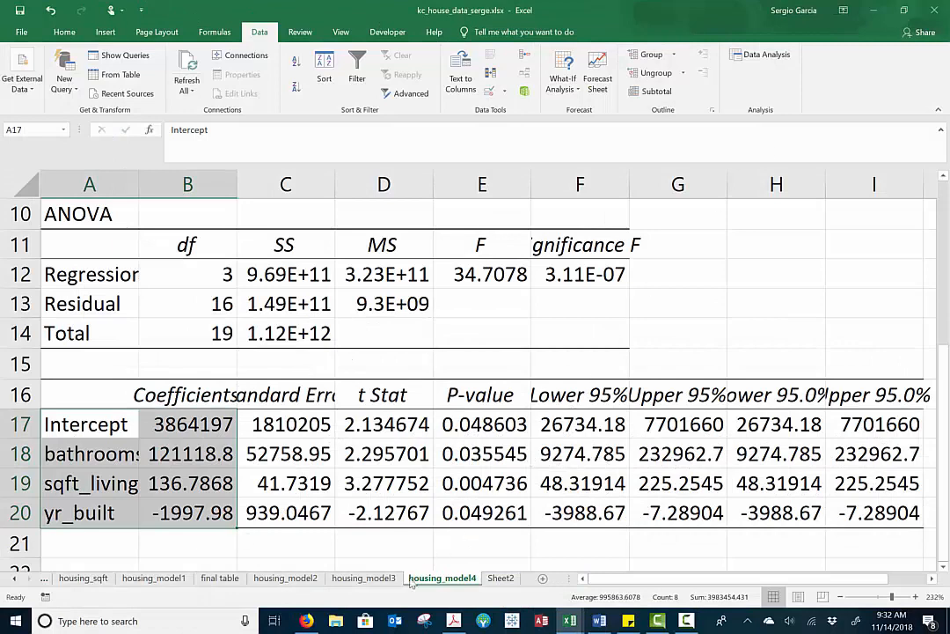
Shorten the model (4) intercept in E2 of the final table to a whole number with two stars, 3864196**
{"action": "left_click", "coordinate": [220, 578]}
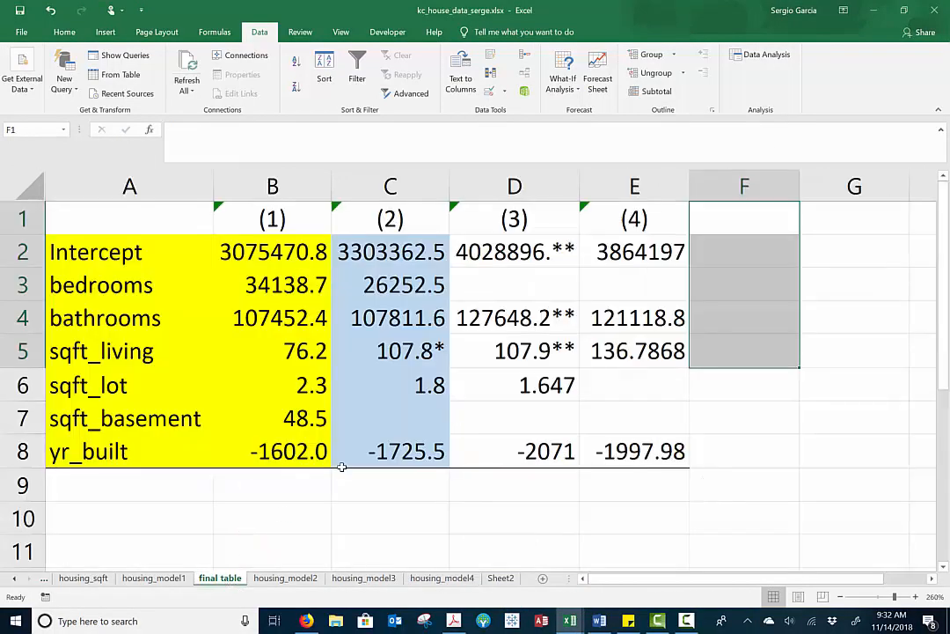
{"action": "double_click", "coordinate": [687, 253]}
{"action": "key", "text": "BackSpace"}
{"action": "key", "text": "BackSpace"}
{"action": "key", "text": "BackSpace"}
{"action": "key", "text": "BackSpace"}
{"action": "key", "text": "BackSpace"}
{"action": "key", "text": "BackSpace"}
{"action": "key", "text": "BackSpace"}
{"action": "key", "text": "BackSpace"}
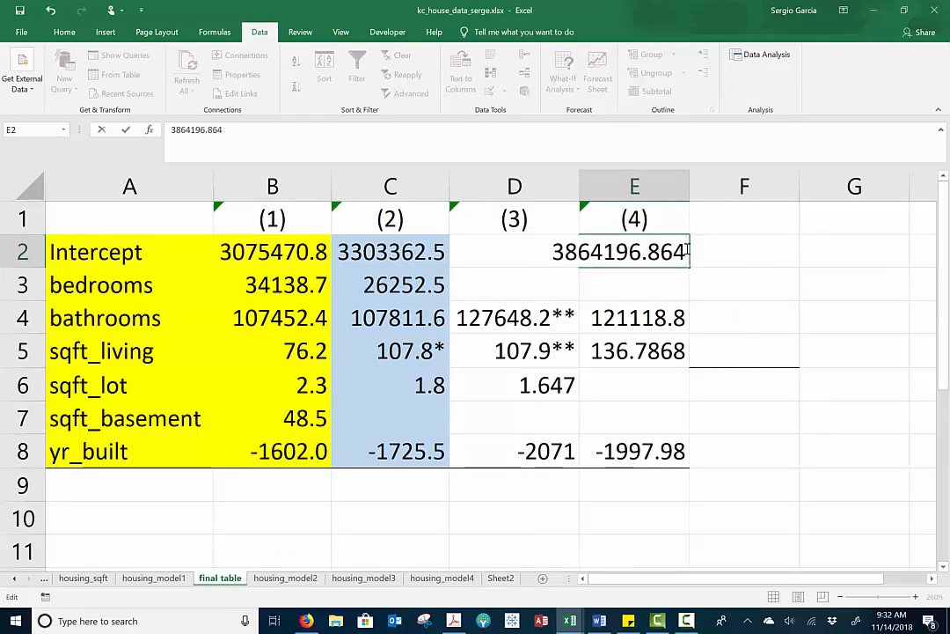
{"action": "key", "text": "BackSpace"}
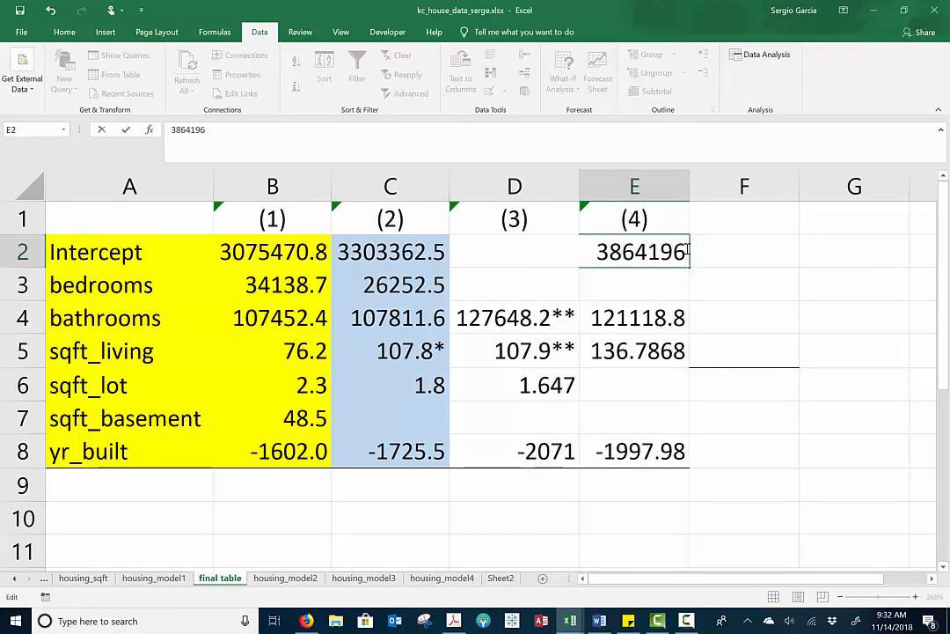
{"action": "type", "text": "**"}
{"action": "key", "text": "Return"}
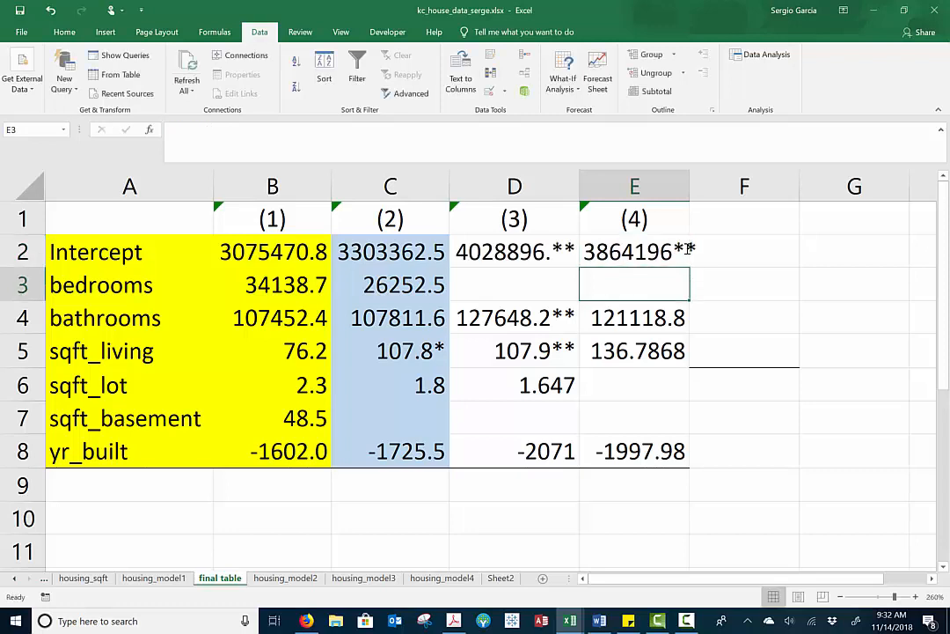
{"action": "key", "text": "Down"}
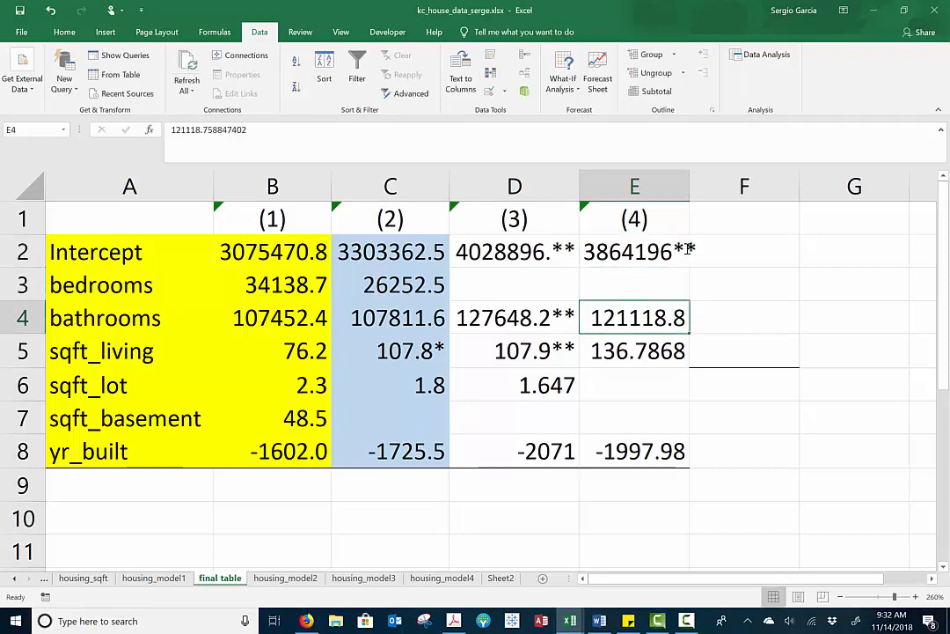
Shorten the model (4) bathrooms coefficient in E4 to a whole number with two stars, 121118**
{"action": "key", "text": "F2"}
{"action": "key", "text": "BackSpace"}
{"action": "key", "text": "BackSpace"}
{"action": "key", "text": "BackSpace"}
{"action": "key", "text": "BackSpace"}
{"action": "key", "text": "BackSpace"}
{"action": "key", "text": "BackSpace"}
{"action": "key", "text": "BackSpace"}
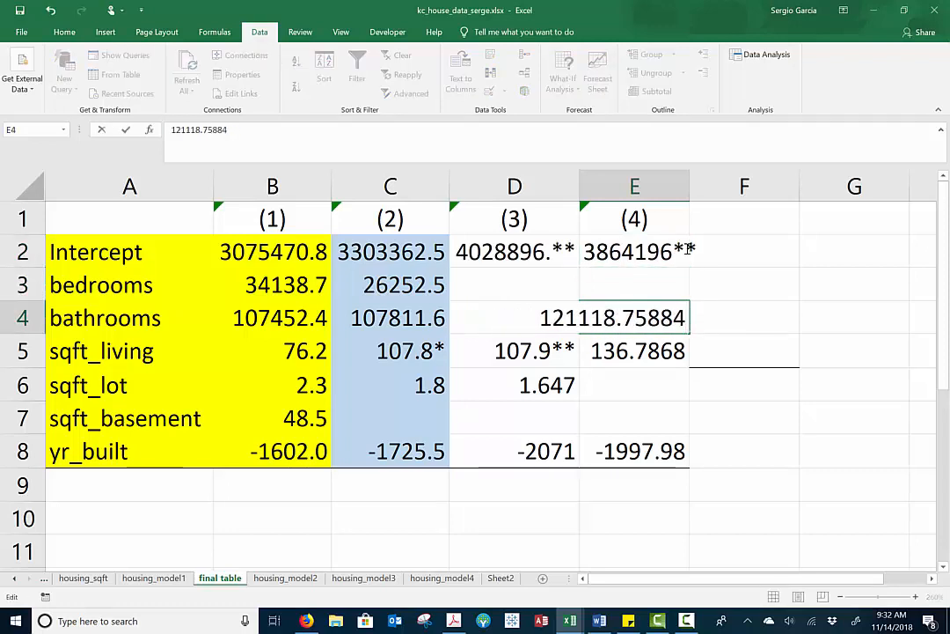
{"action": "key", "text": "BackSpace"}
{"action": "key", "text": "BackSpace"}
{"action": "key", "text": "BackSpace"}
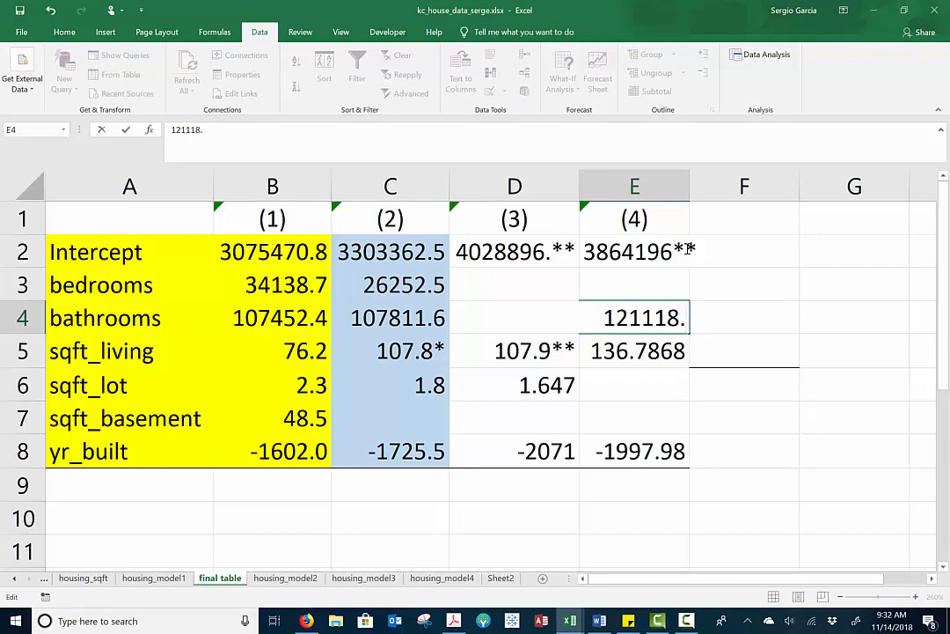
{"action": "type", "text": "**"}
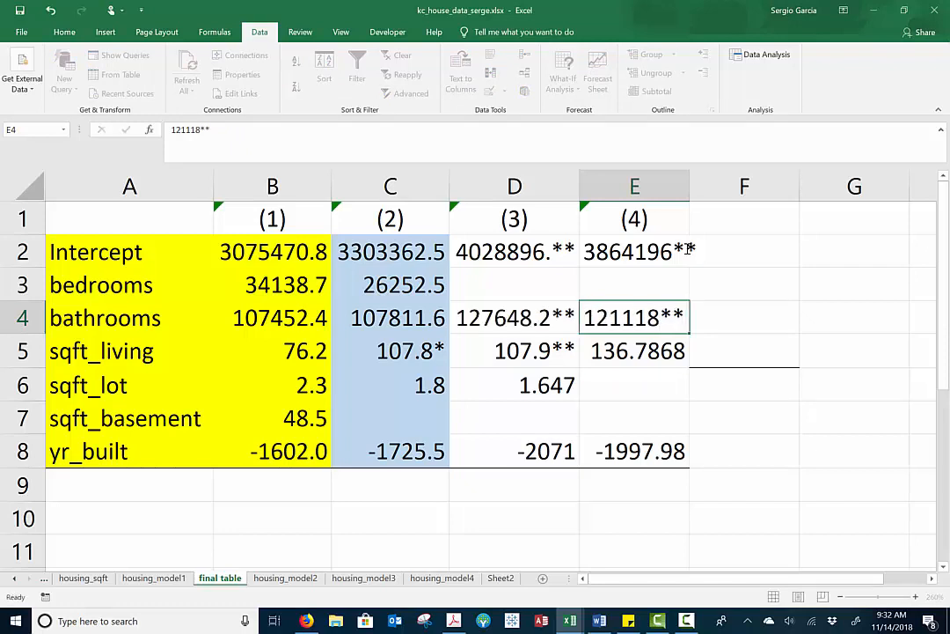
{"action": "key", "text": "Return"}
Shorten the model (4) sqft_living coefficient in E5 to one decimal with three stars, 136.7***
{"action": "key", "text": "F2"}
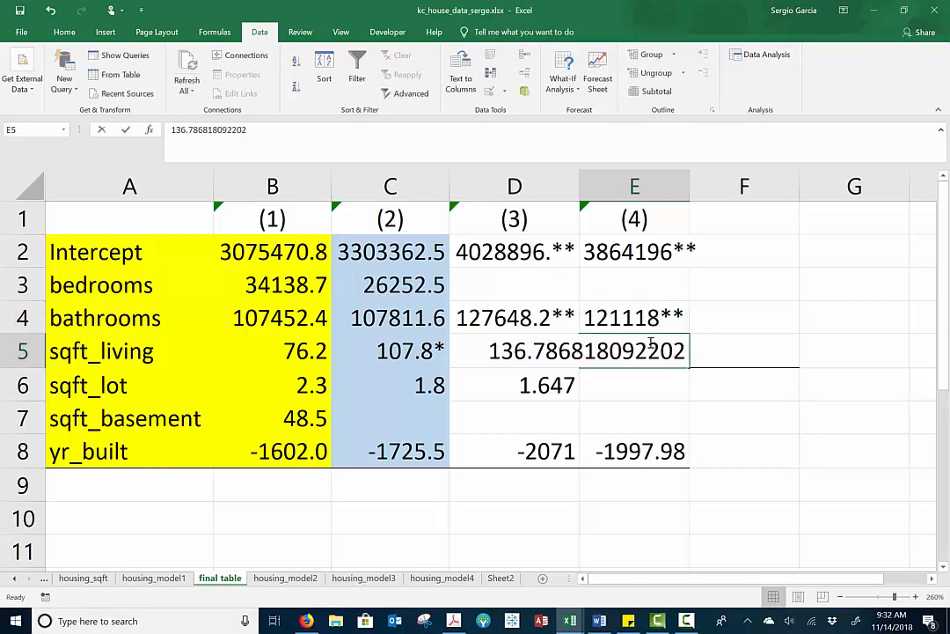
{"action": "key", "text": "BackSpace"}
{"action": "key", "text": "BackSpace"}
{"action": "key", "text": "BackSpace"}
{"action": "key", "text": "BackSpace"}
{"action": "key", "text": "BackSpace"}
{"action": "key", "text": "BackSpace"}
{"action": "key", "text": "BackSpace"}
{"action": "key", "text": "BackSpace"}
{"action": "key", "text": "BackSpace"}
{"action": "key", "text": "BackSpace"}
{"action": "key", "text": "BackSpace"}
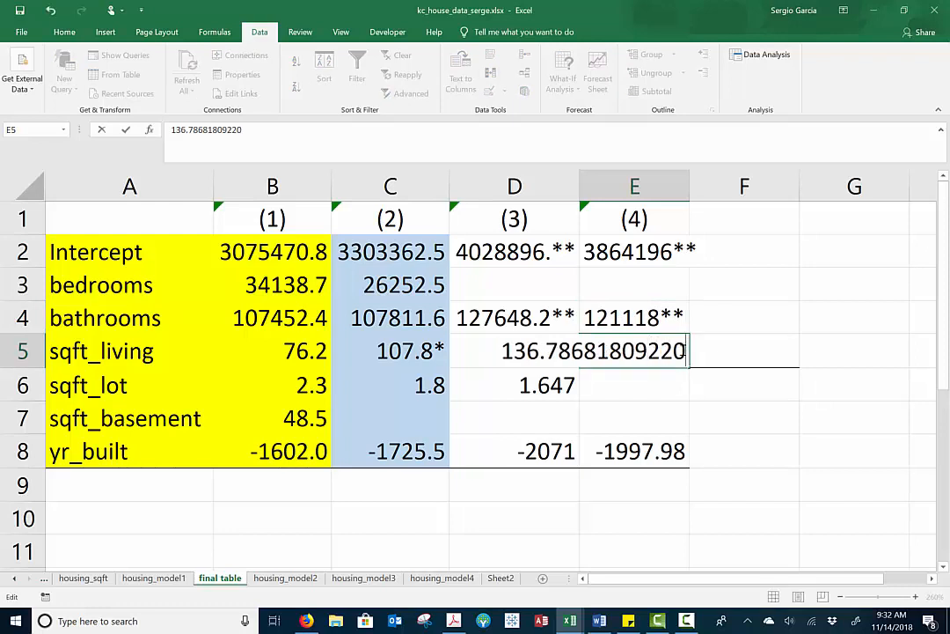
{"action": "key", "text": "BackSpace"}
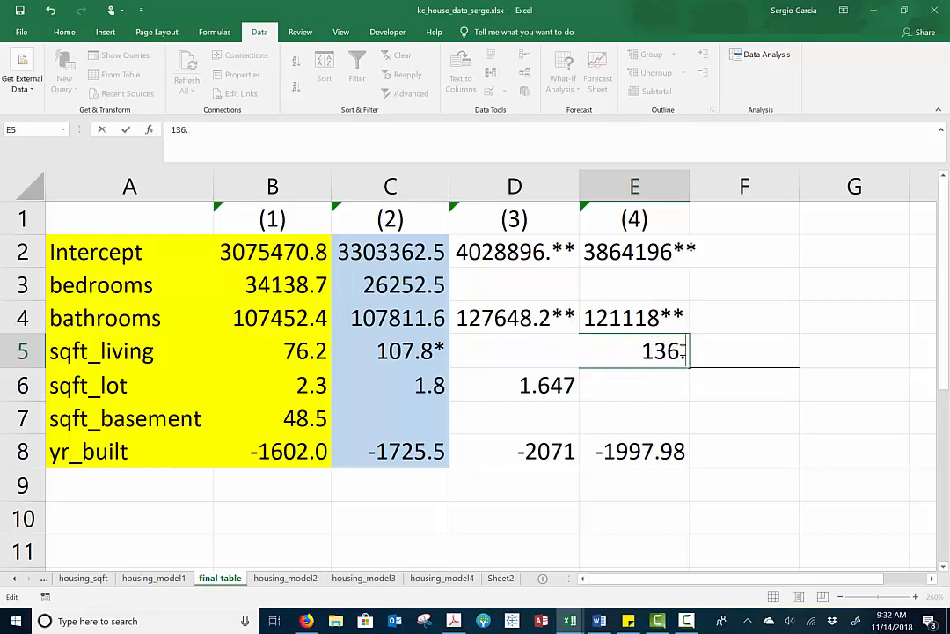
{"action": "type", "text": "7"}
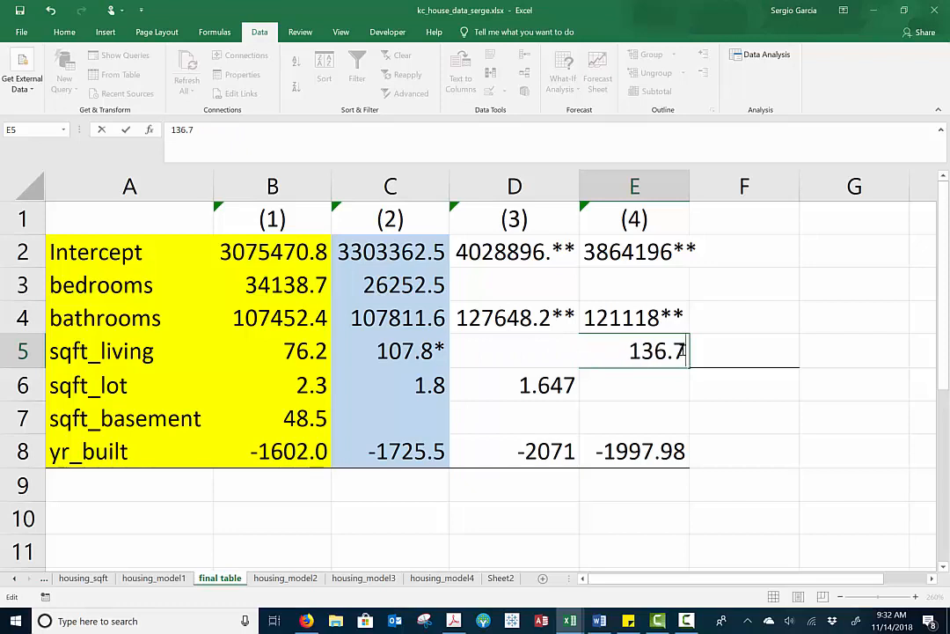
{"action": "type", "text": "***"}
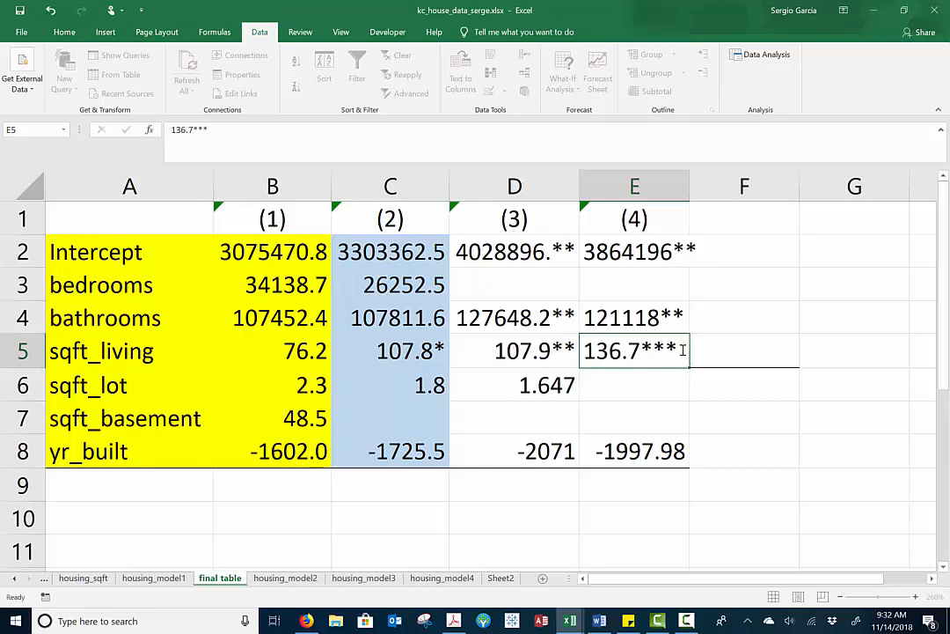
{"action": "key", "text": "Return"}
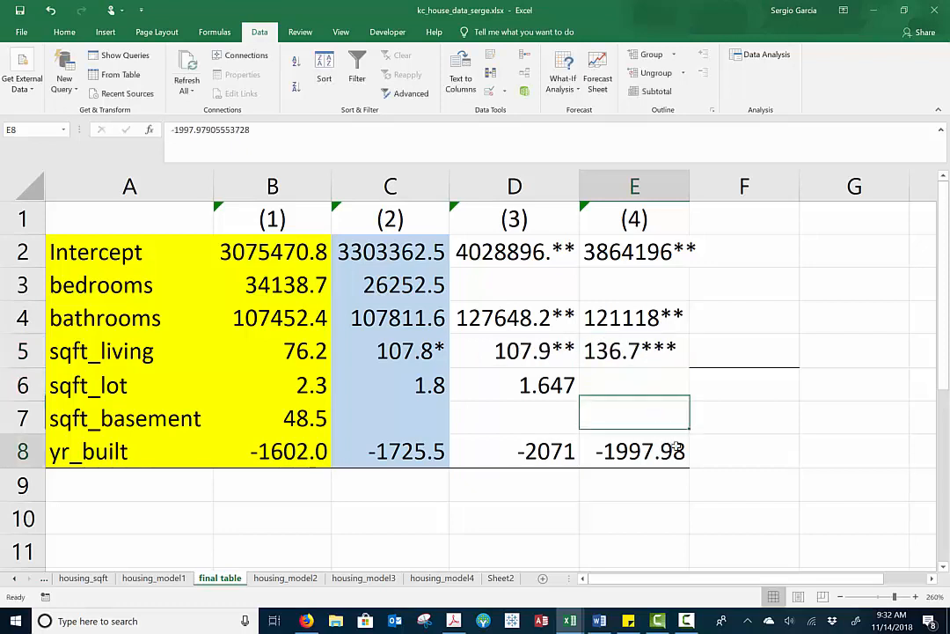
Try to shorten the model (4) yr_built coefficient in E8 to -1997**, accepting the suggested formula correction
{"action": "double_click", "coordinate": [661, 439]}
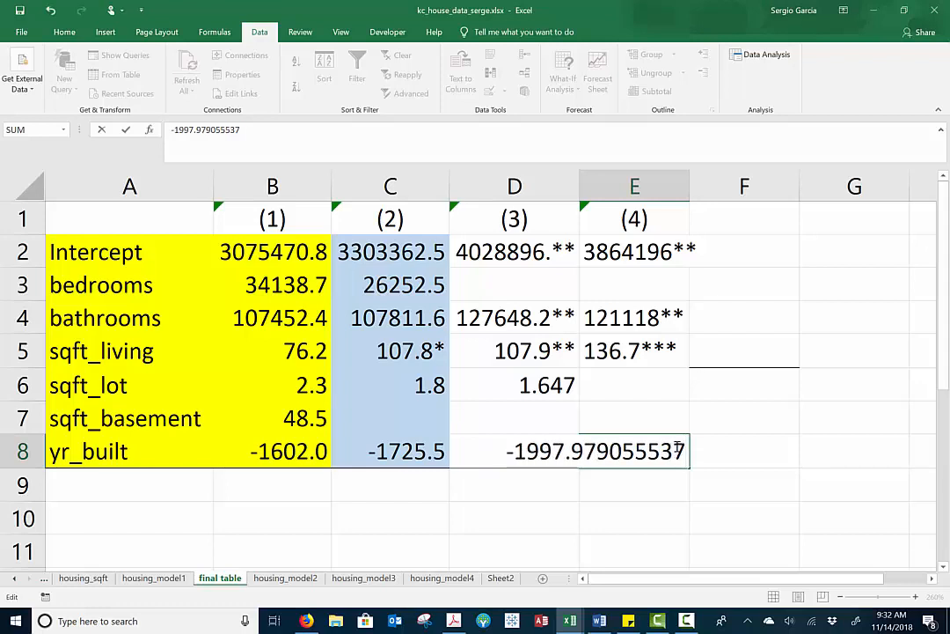
{"action": "key", "text": "BackSpace"}
{"action": "key", "text": "BackSpace"}
{"action": "key", "text": "BackSpace"}
{"action": "key", "text": "BackSpace"}
{"action": "key", "text": "BackSpace"}
{"action": "key", "text": "BackSpace"}
{"action": "key", "text": "BackSpace"}
{"action": "key", "text": "BackSpace"}
{"action": "key", "text": "BackSpace"}
{"action": "key", "text": "BackSpace"}
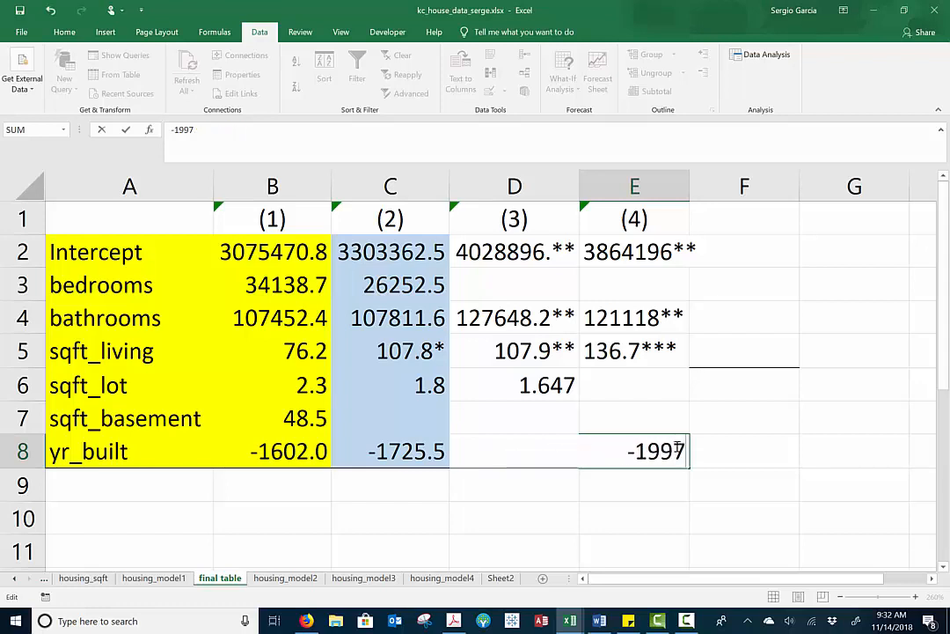
{"action": "type", "text": "**"}
{"action": "key", "text": "Return"}
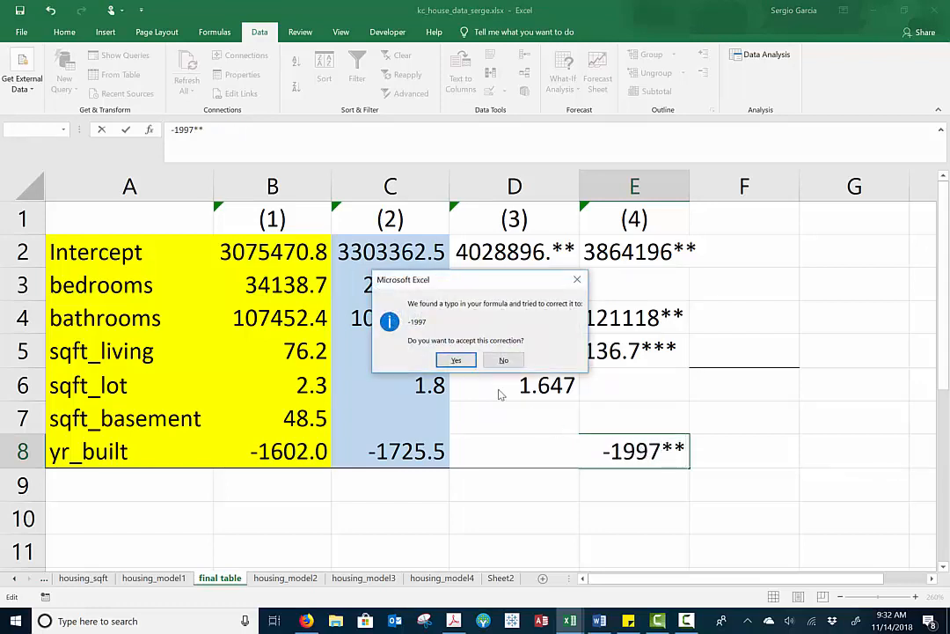
{"action": "left_click", "coordinate": [456, 360]}
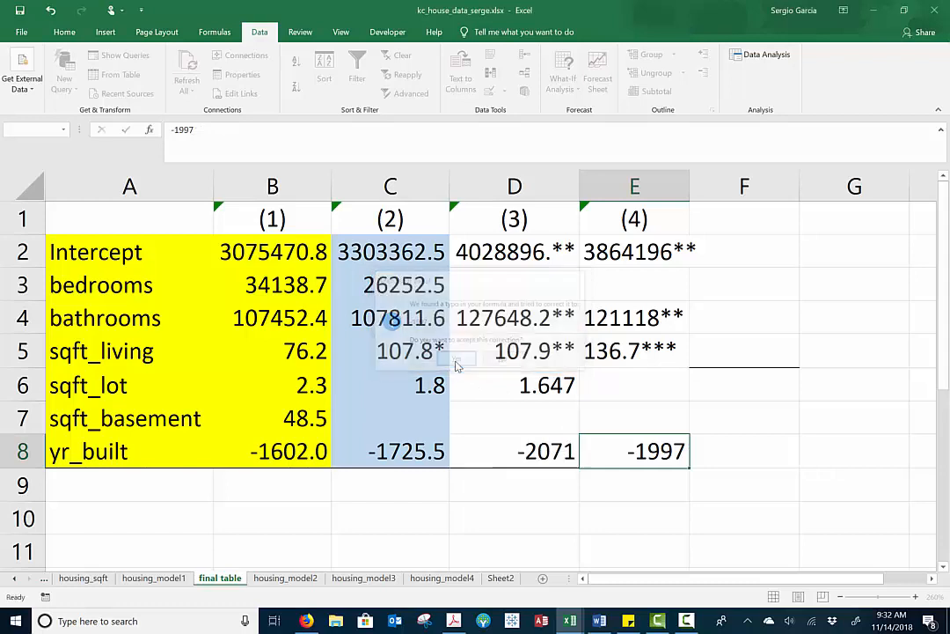
Try to enter the model (4) yr_built coefficient in E8 as -1997.0** and discard the edit
{"action": "left_click", "coordinate": [643, 444]}
{"action": "double_click", "coordinate": [677, 450]}
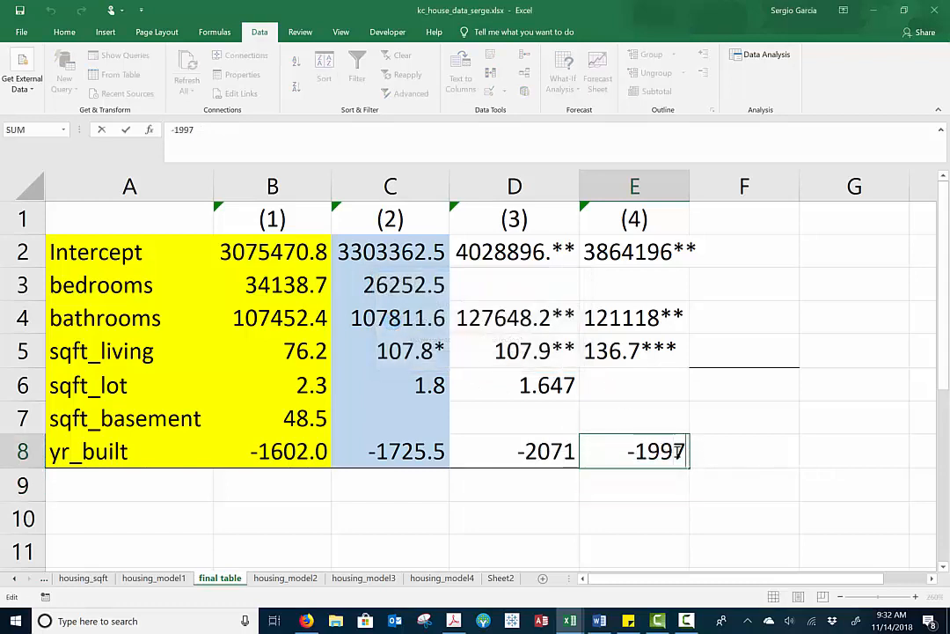
{"action": "type", "text": ".0"}
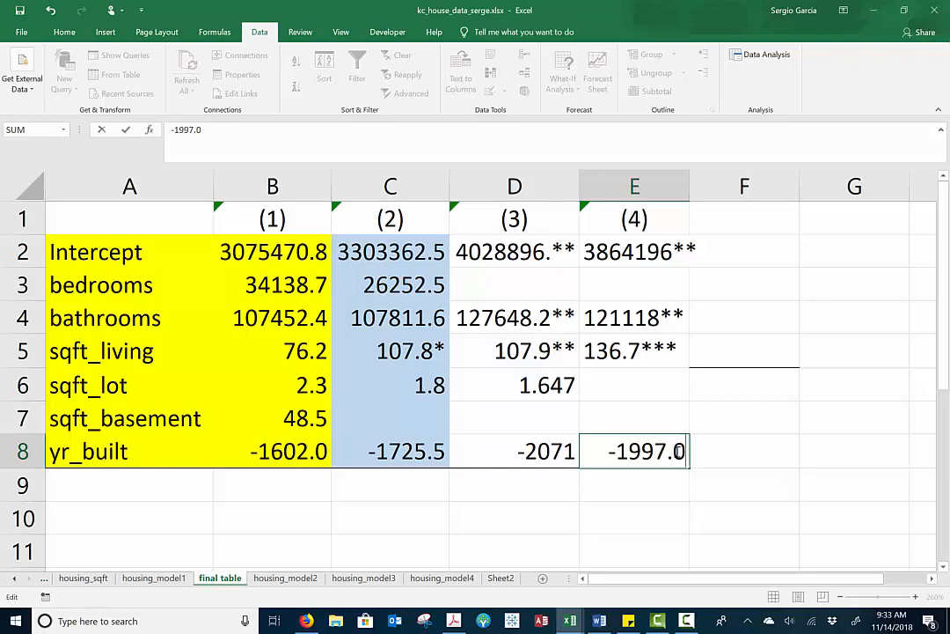
{"action": "type", "text": "**"}
{"action": "key", "text": "Return"}
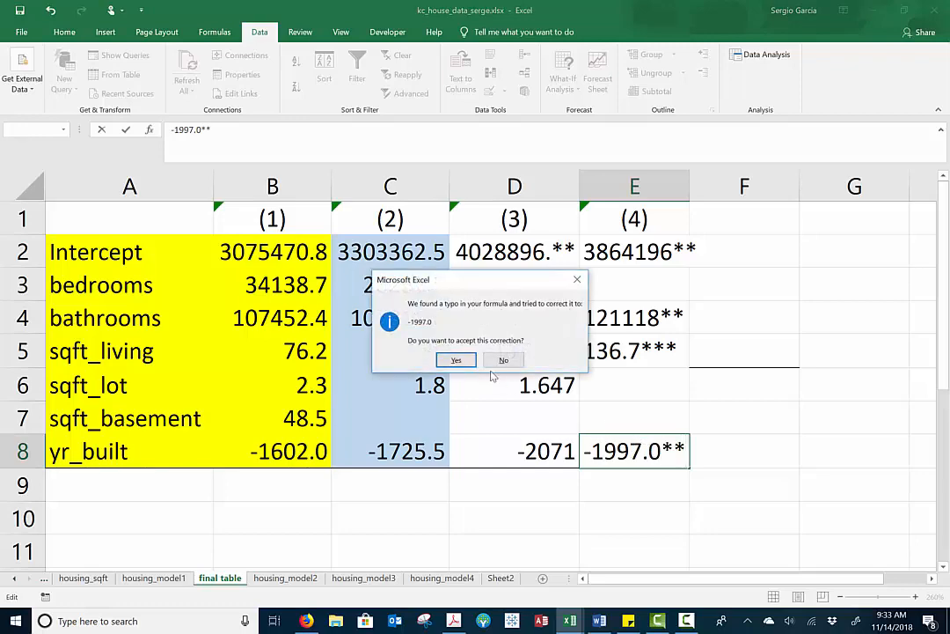
{"action": "left_click", "coordinate": [471, 361]}
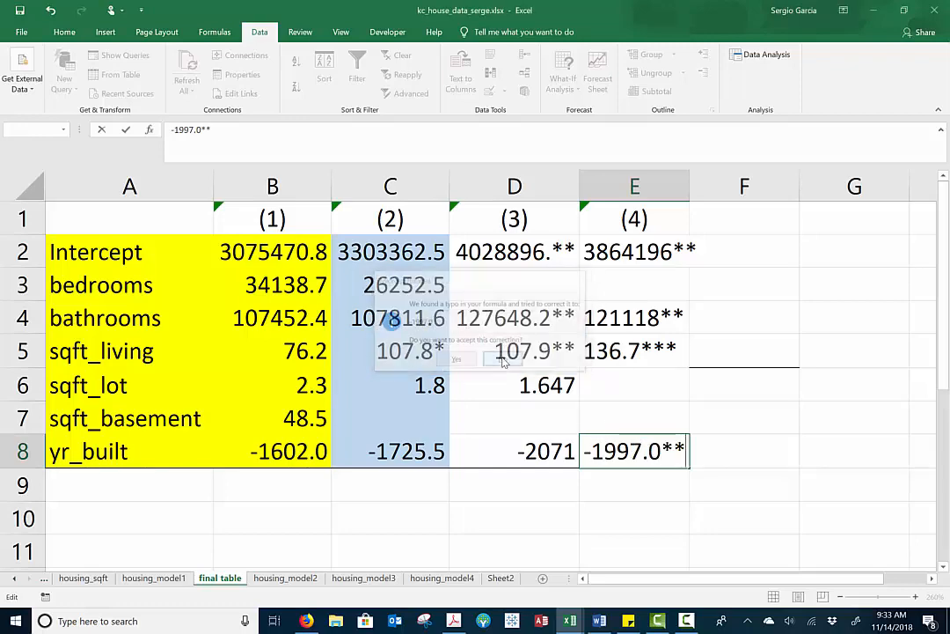
{"action": "left_click", "coordinate": [457, 383]}
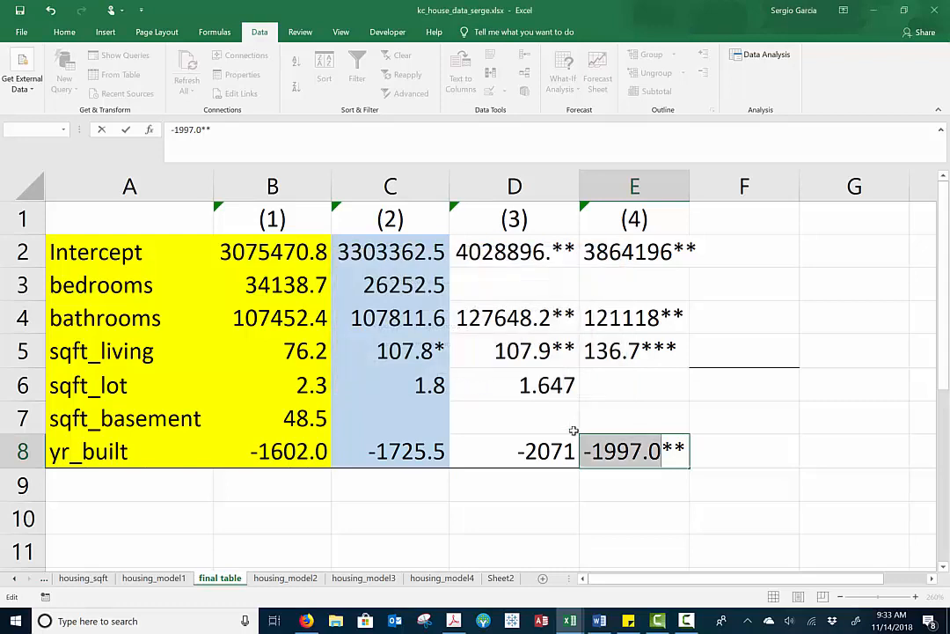
{"action": "key", "text": "Right"}
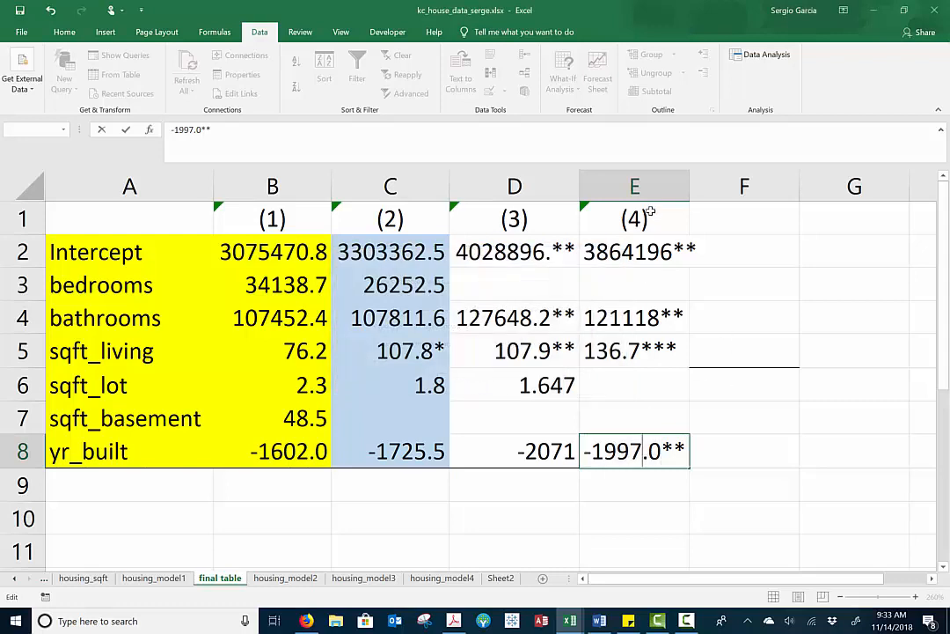
{"action": "key", "text": "Return"}
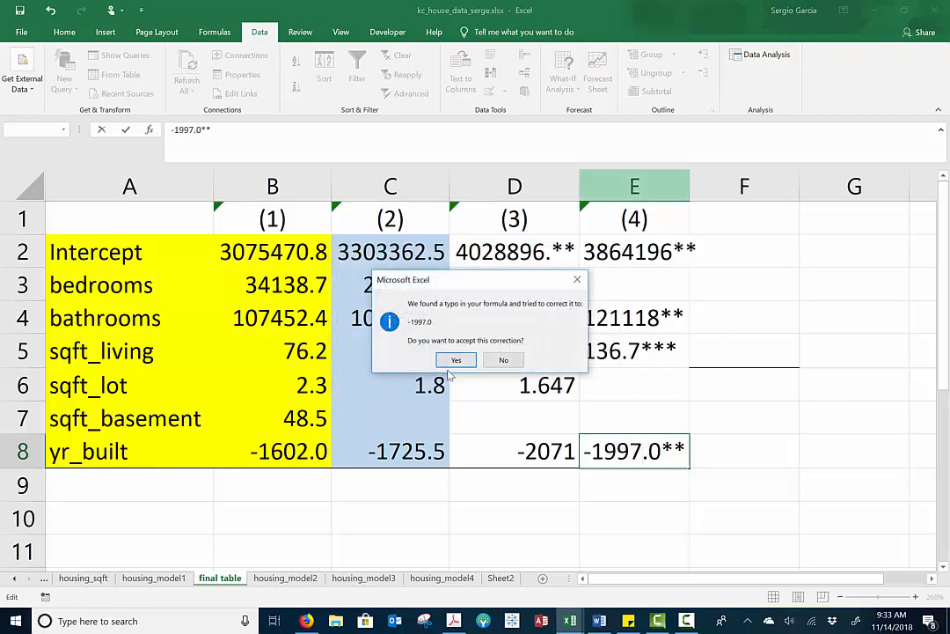
{"action": "left_click", "coordinate": [503, 359]}
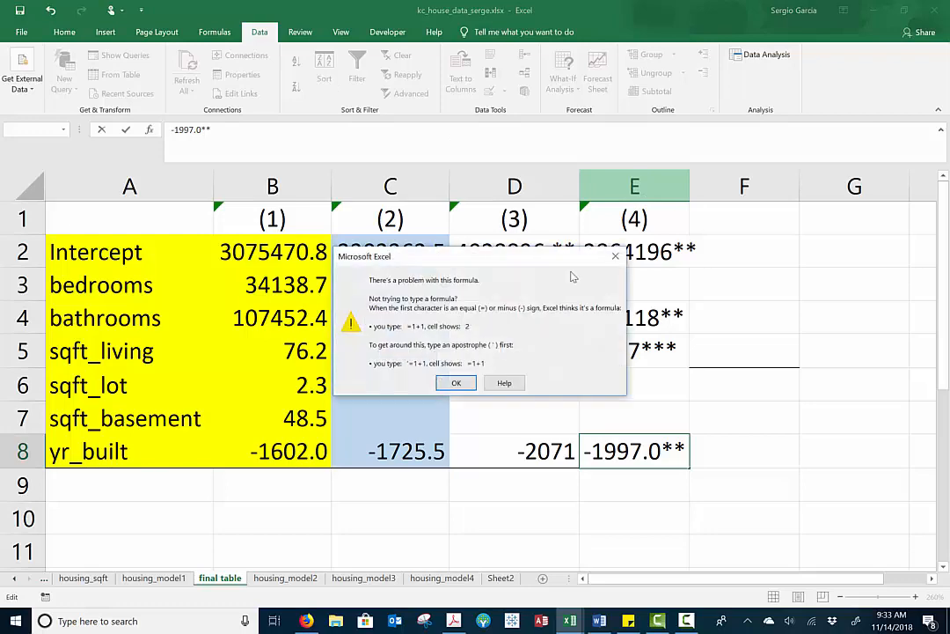
{"action": "left_click", "coordinate": [457, 383]}
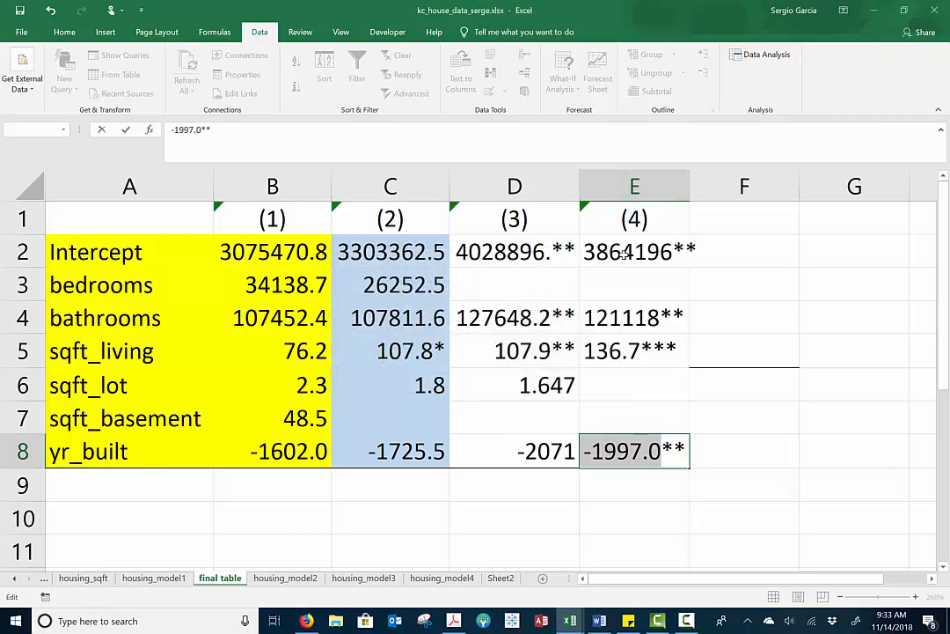
{"action": "type", "text": "="}
{"action": "left_click", "coordinate": [628, 192]}
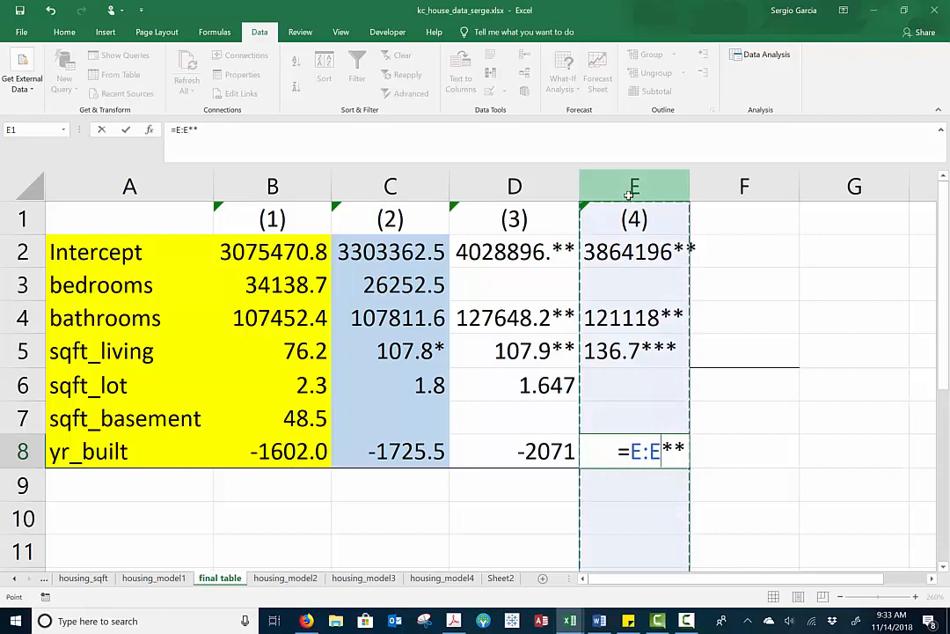
{"action": "key", "text": "Escape"}
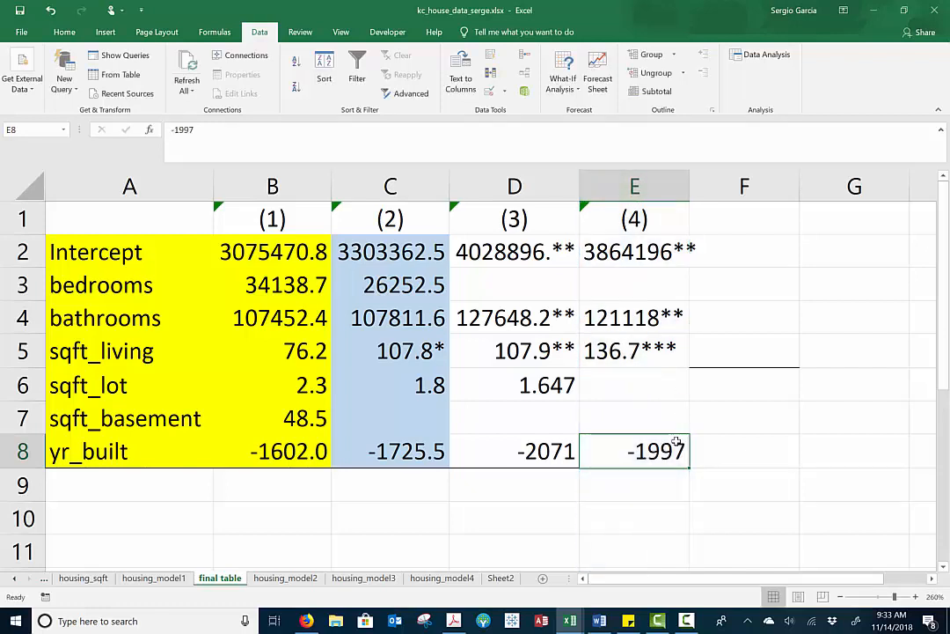
Enter the model (4) yr_built coefficient in E8 as text with a leading apostrophe and two stars, '-1997**
{"action": "type", "text": "'"}
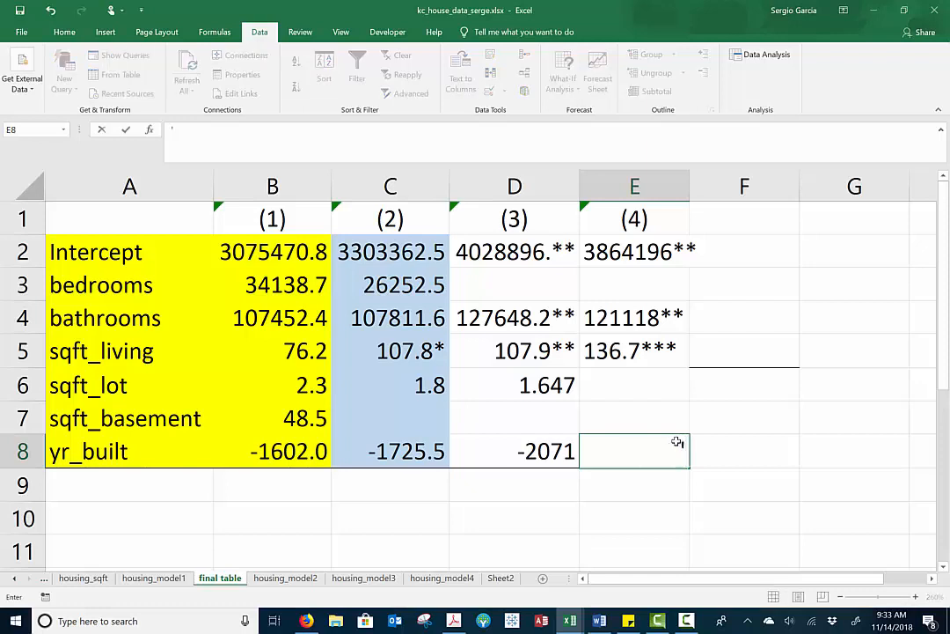
{"action": "type", "text": "-199"}
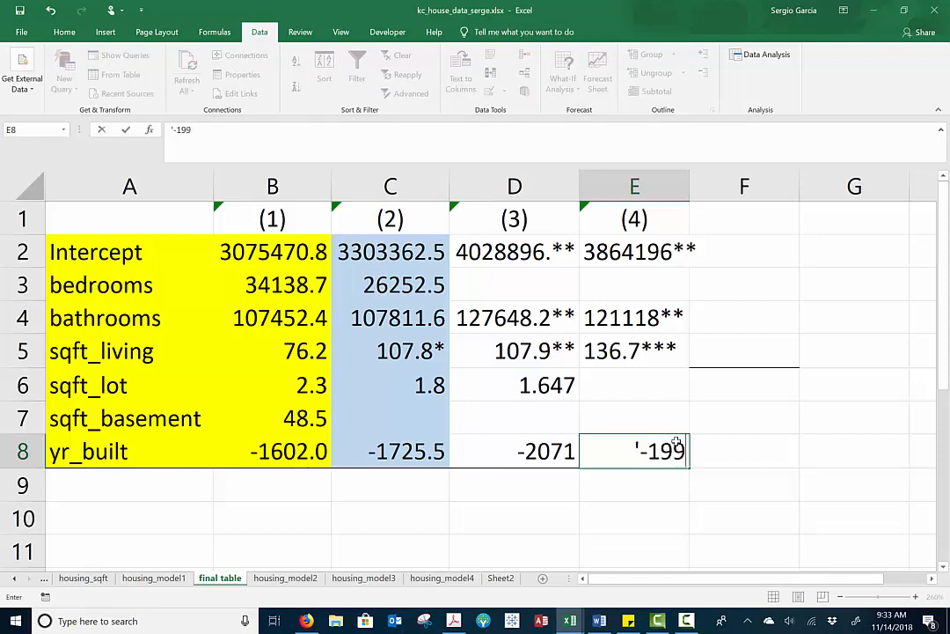
{"action": "type", "text": "7**"}
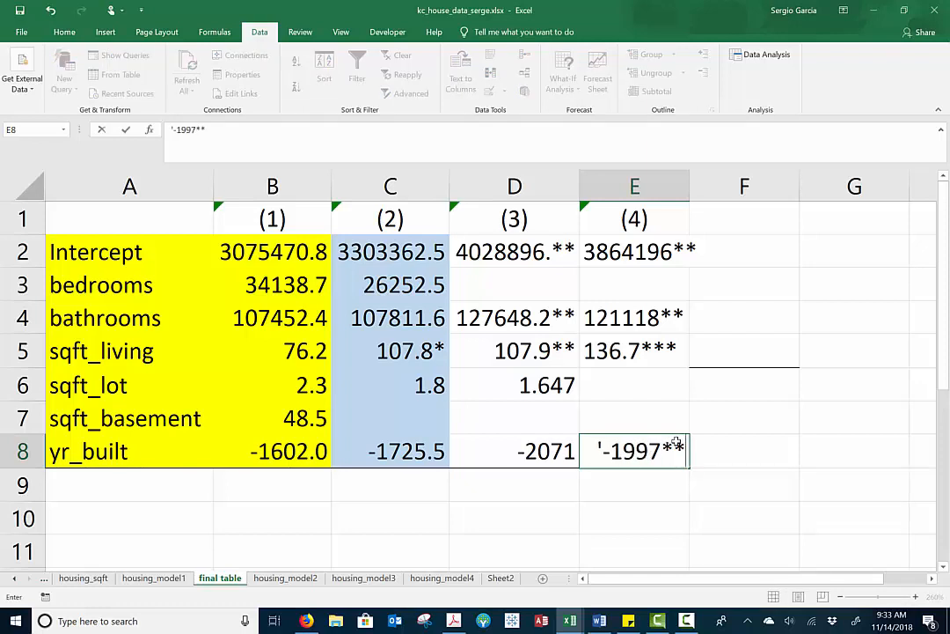
{"action": "key", "text": "Return"}
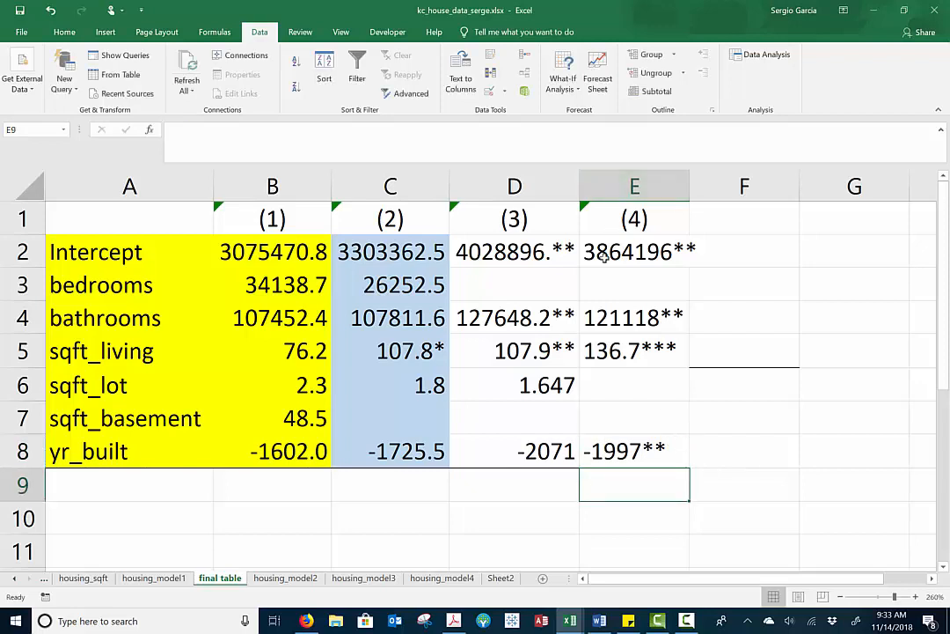
Right-align the model (4) coefficients in E2:E8 and autofit the width of column E
{"action": "left_click_drag", "start_coordinate": [616, 252], "coordinate": [611, 446]}
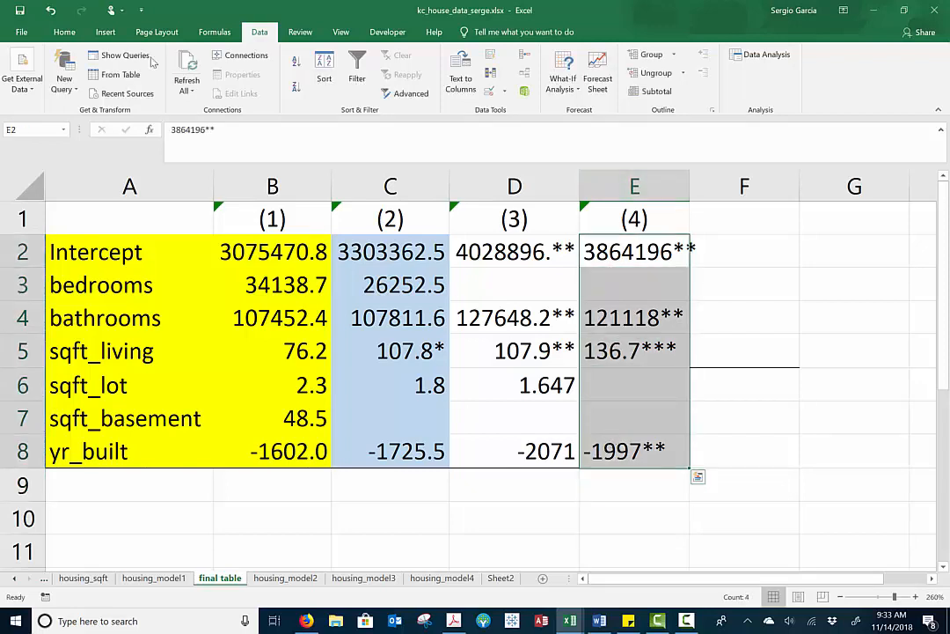
{"action": "left_click", "coordinate": [64, 33]}
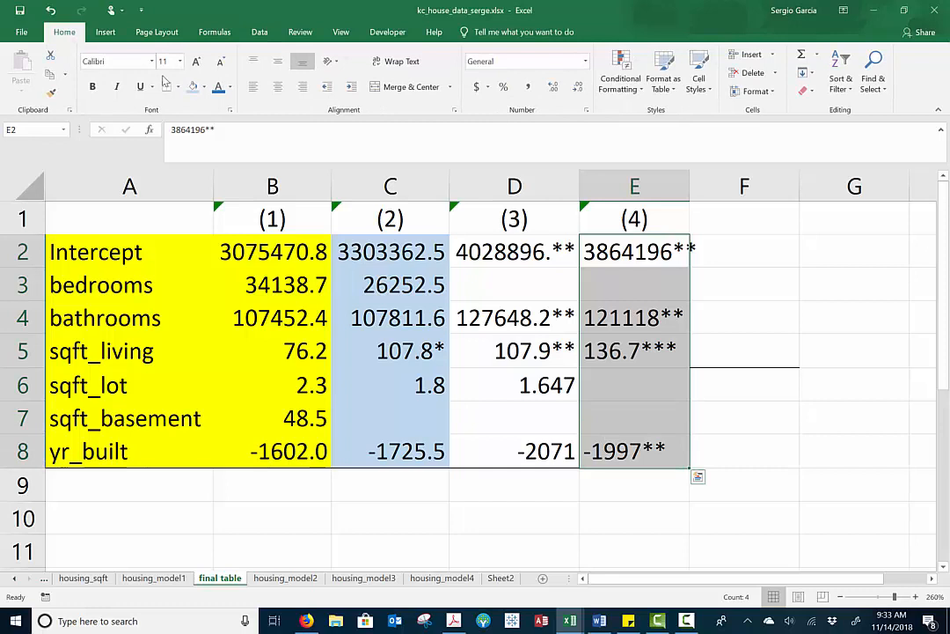
{"action": "left_click", "coordinate": [303, 90]}
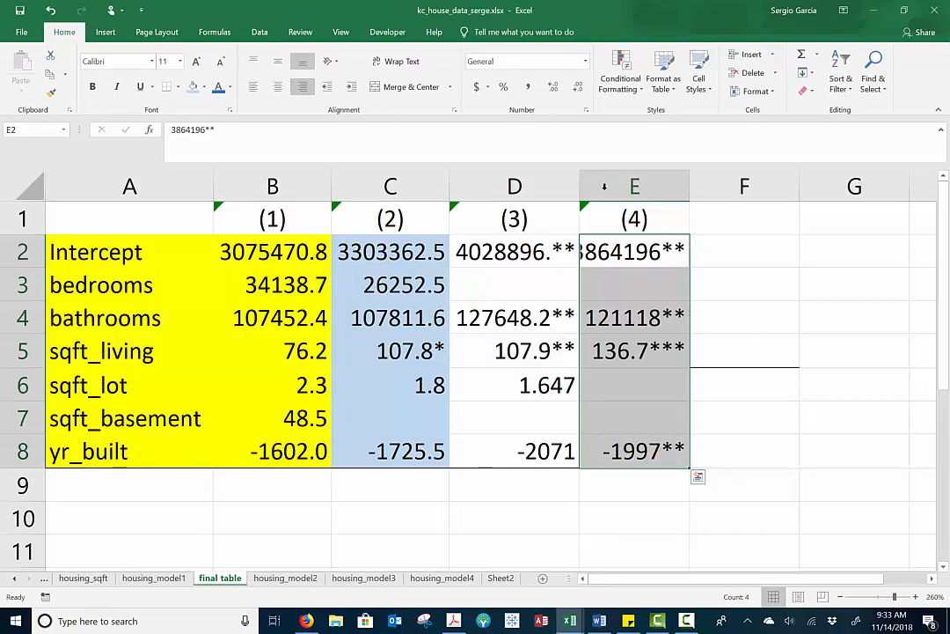
{"action": "left_click_drag", "start_coordinate": [688, 189], "coordinate": [689, 189]}
{"action": "double_click", "coordinate": [688, 189]}
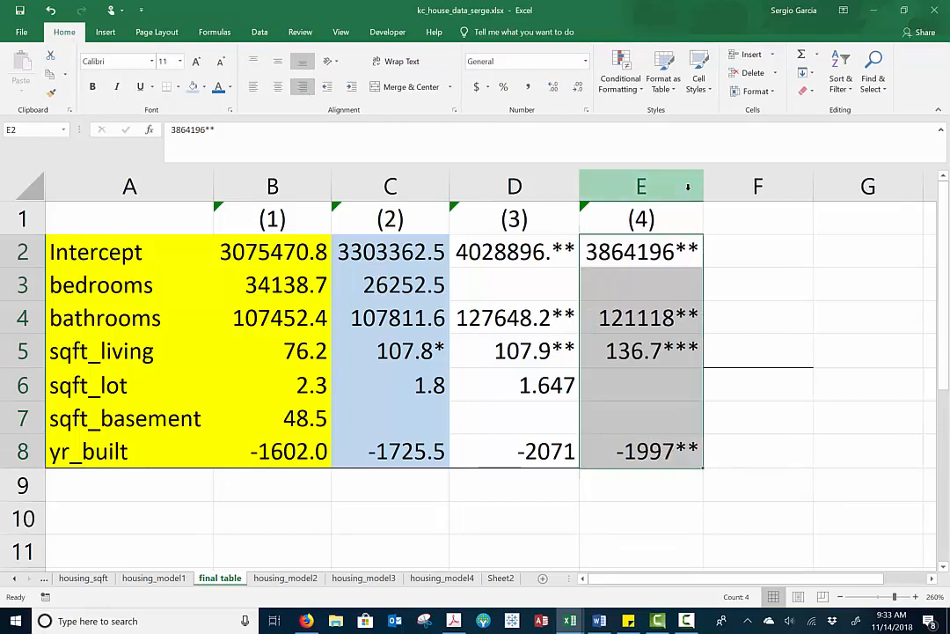
Delete the empty column F with the stray border line beside the final table
{"action": "left_click", "coordinate": [750, 354]}
{"action": "left_click", "coordinate": [760, 189]}
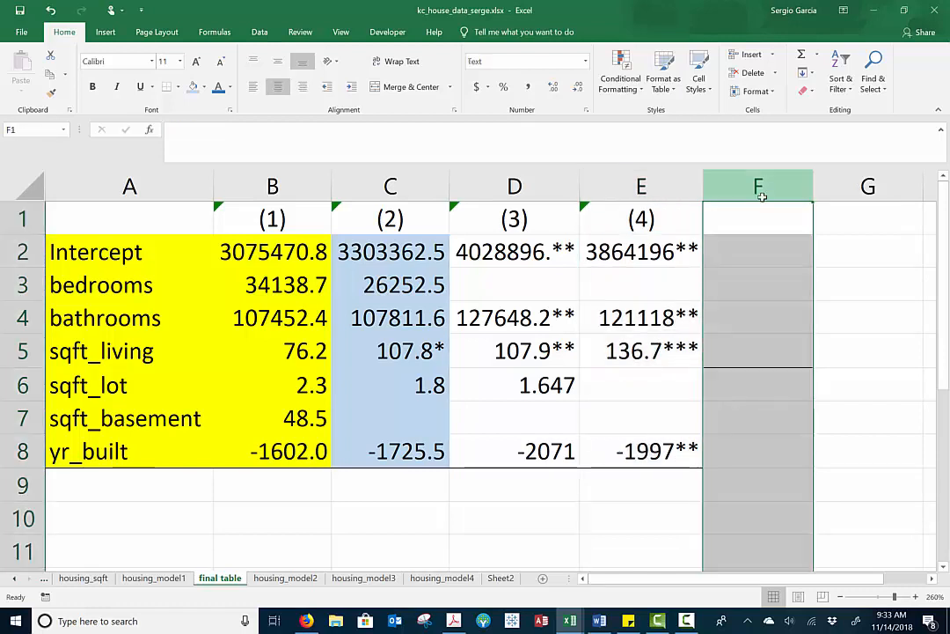
{"action": "right_click", "coordinate": [760, 189]}
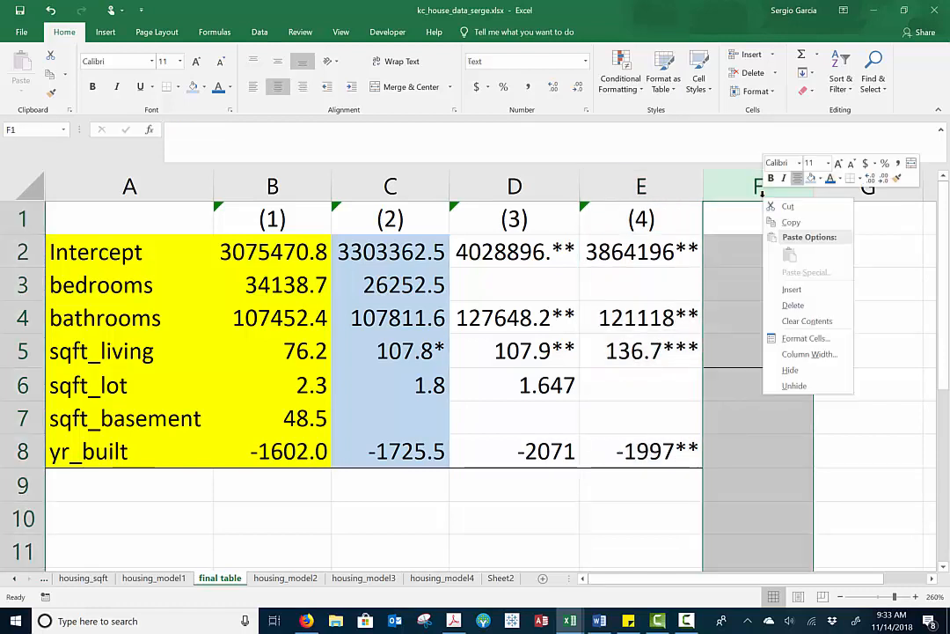
{"action": "left_click", "coordinate": [789, 303]}
{"action": "left_click", "coordinate": [744, 404]}
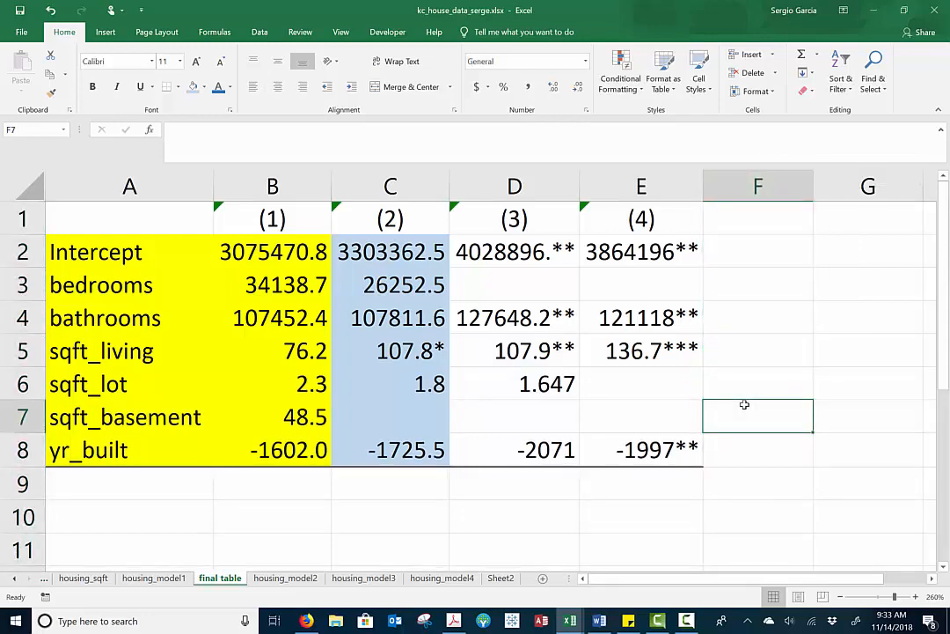
Capture the final table as a screen sketch and strike through the model (1) coefficients from bedrooms to yr_built in red
{"action": "scroll", "coordinate": [745, 403], "scroll_direction": "up", "scroll_amount": 3, "text": "ctrl"}
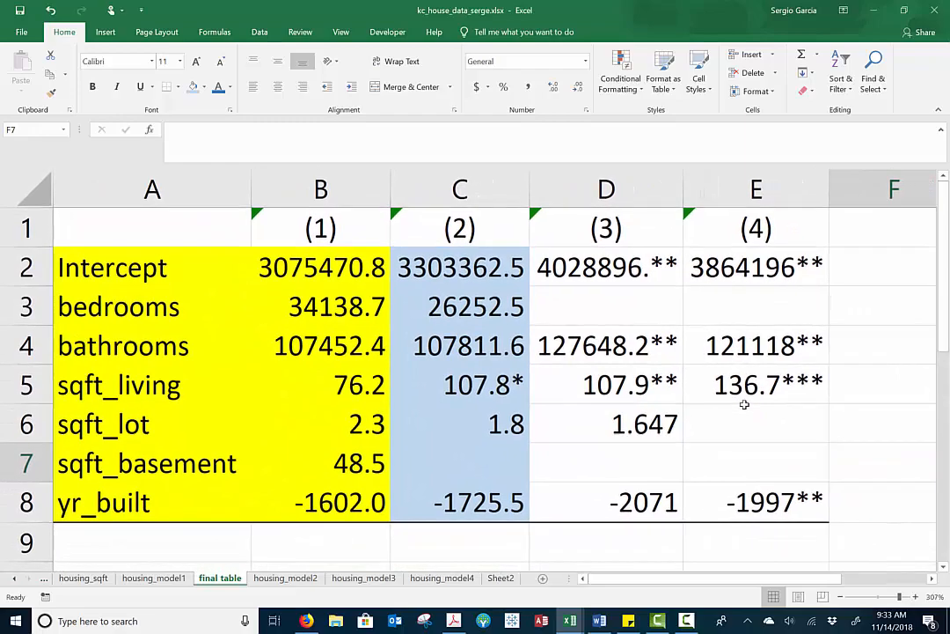
{"action": "left_click", "coordinate": [856, 621]}
{"action": "left_click", "coordinate": [792, 374]}
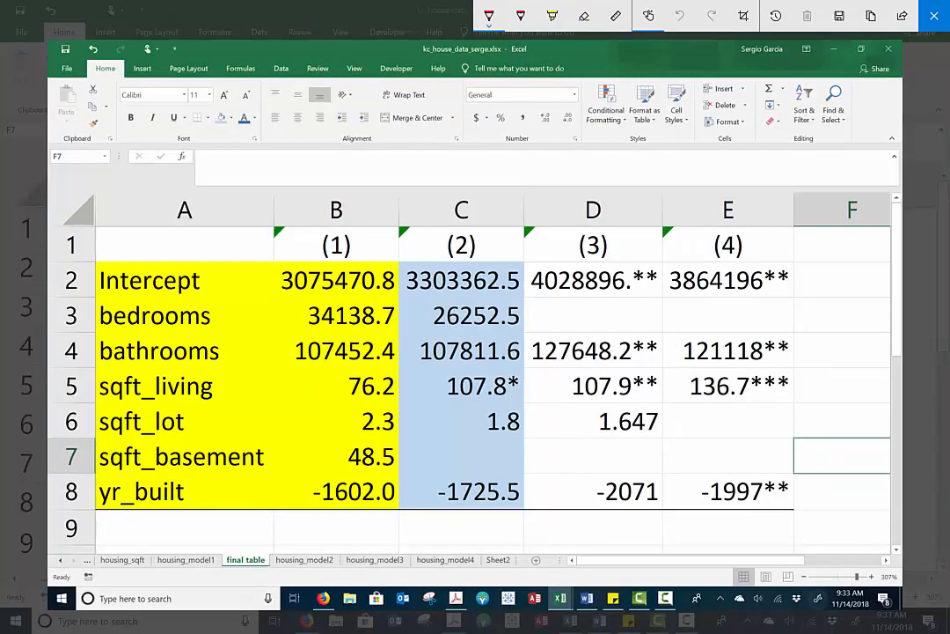
{"action": "left_click_drag", "start_coordinate": [400, 299], "coordinate": [386, 322]}
{"action": "left_click_drag", "start_coordinate": [288, 326], "coordinate": [402, 301]}
{"action": "left_click_drag", "start_coordinate": [296, 359], "coordinate": [399, 339]}
{"action": "left_click_drag", "start_coordinate": [341, 397], "coordinate": [410, 369]}
{"action": "left_click_drag", "start_coordinate": [365, 429], "coordinate": [412, 406]}
{"action": "left_click_drag", "start_coordinate": [347, 468], "coordinate": [404, 443]}
{"action": "left_click_drag", "start_coordinate": [339, 500], "coordinate": [403, 473]}
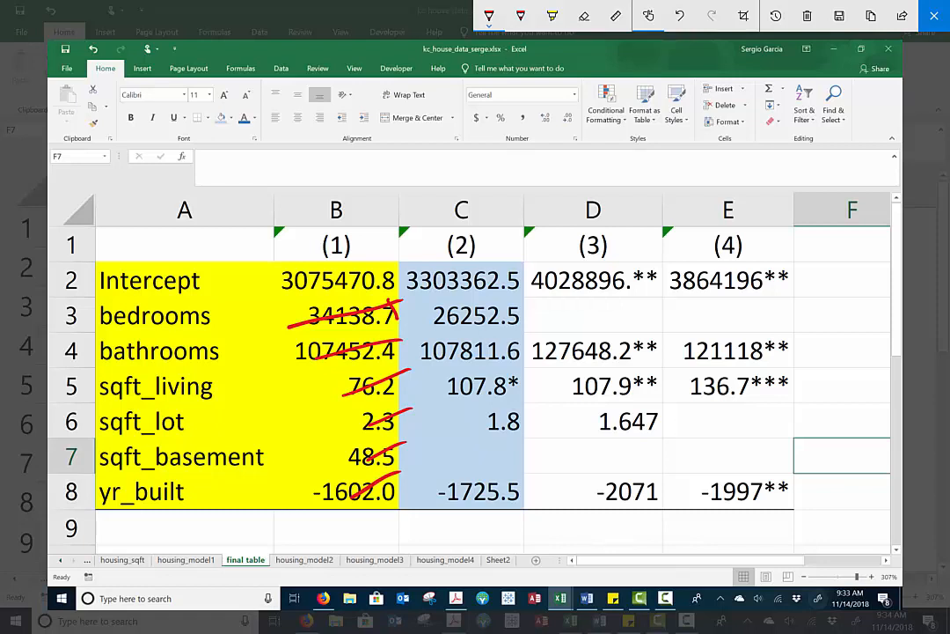
Undo the red strikes and handwrite the model (1) coefficient signs: pos for bedrooms and bathrooms, ditto marks below, neg for yr_built
{"action": "key", "text": "ctrl+z"}
{"action": "key", "text": "ctrl+z"}
{"action": "key", "text": "ctrl+z"}
{"action": "key", "text": "ctrl+z"}
{"action": "key", "text": "ctrl+z"}
{"action": "key", "text": "ctrl+z"}
{"action": "key", "text": "ctrl+z"}
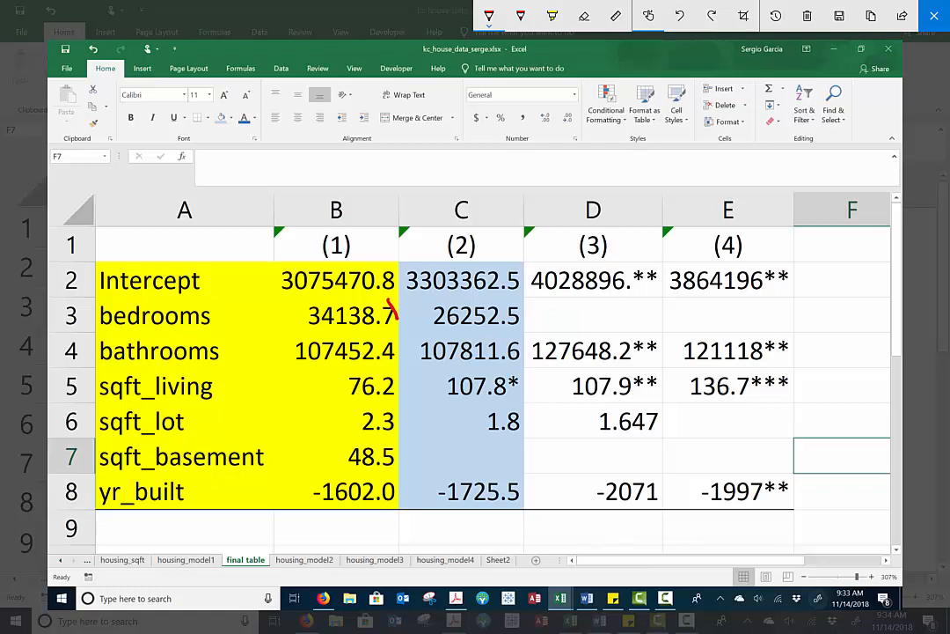
{"action": "left_click_drag", "start_coordinate": [238, 319], "coordinate": [259, 309]}
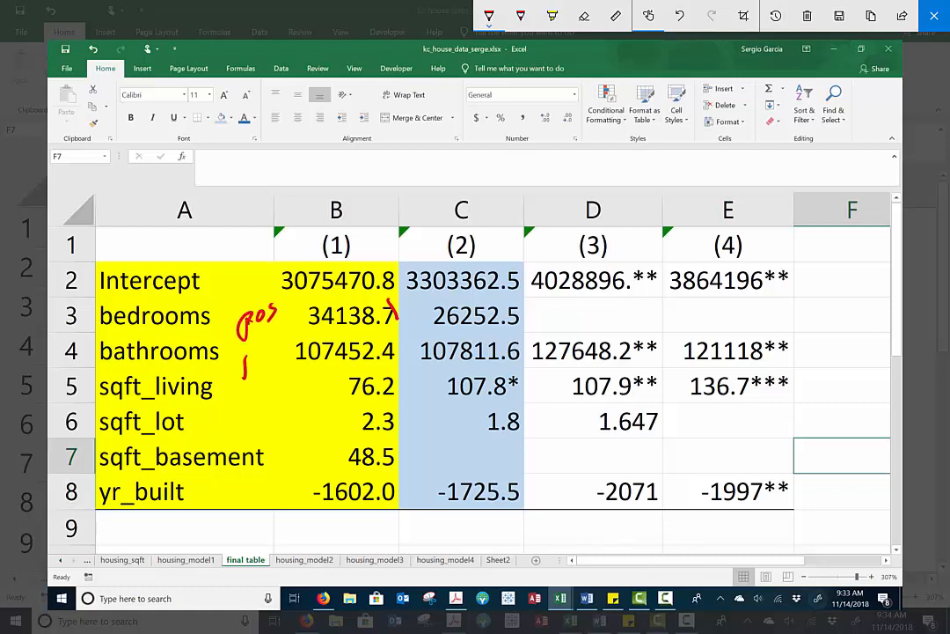
{"action": "left_click_drag", "start_coordinate": [245, 373], "coordinate": [262, 354]}
{"action": "mouse_move", "coordinate": [250, 501]}
{"action": "left_mouse_down"}
{"action": "mouse_move", "coordinate": [267, 492]}
{"action": "mouse_move", "coordinate": [289, 519]}
{"action": "left_mouse_up"}
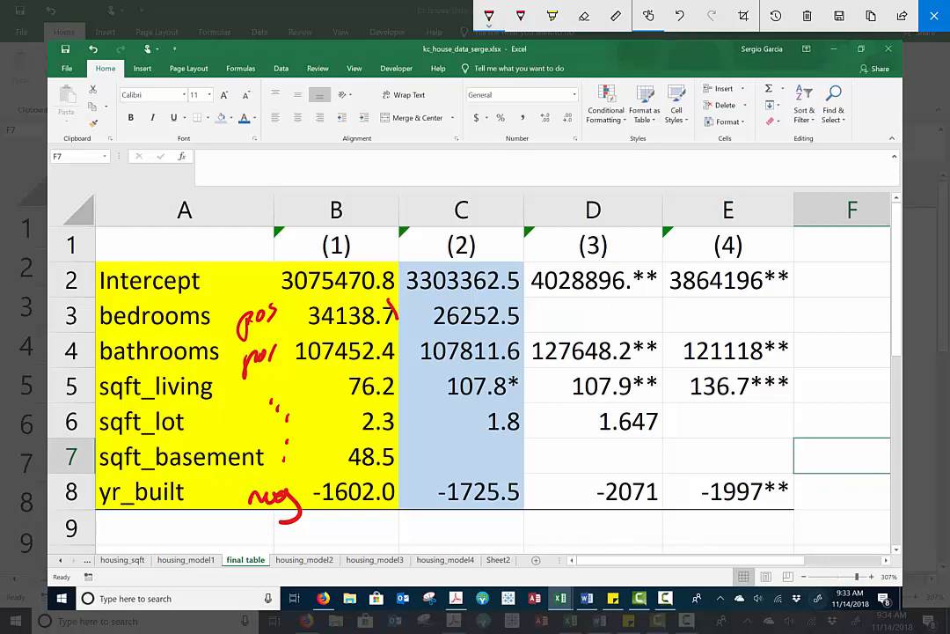
Change the pen colour to blue and handwrite "price" with an up arrow in the empty heading cell A1
{"action": "left_click", "coordinate": [489, 15]}
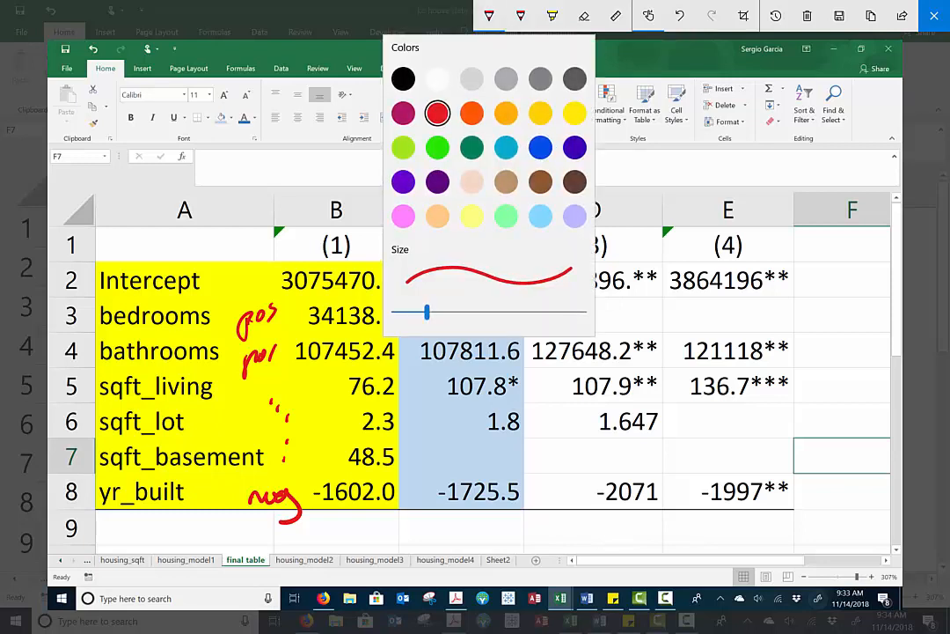
{"action": "left_click", "coordinate": [114, 246]}
{"action": "mouse_move", "coordinate": [115, 244]}
{"action": "left_mouse_down"}
{"action": "mouse_move", "coordinate": [115, 270]}
{"action": "mouse_move", "coordinate": [117, 261]}
{"action": "left_mouse_up"}
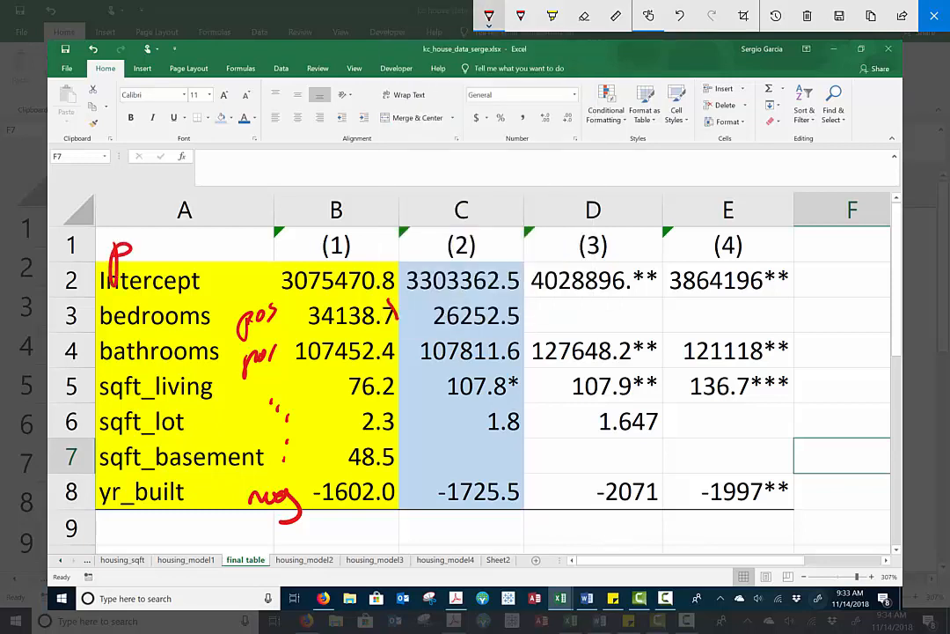
{"action": "left_click", "coordinate": [490, 15]}
{"action": "left_click", "coordinate": [541, 146]}
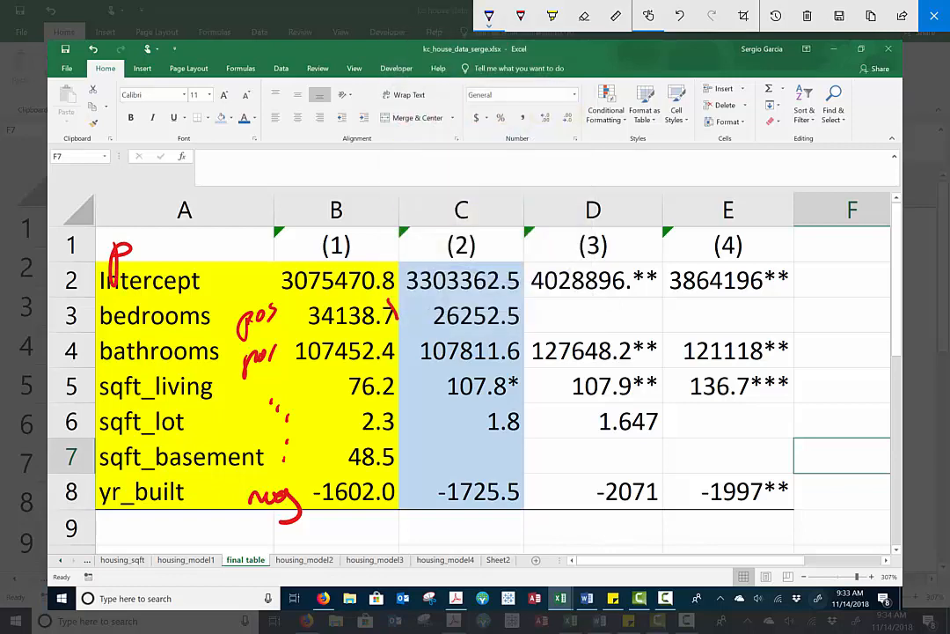
{"action": "mouse_move", "coordinate": [92, 211]}
{"action": "left_mouse_down"}
{"action": "mouse_move", "coordinate": [107, 220]}
{"action": "mouse_move", "coordinate": [123, 207]}
{"action": "mouse_move", "coordinate": [157, 213]}
{"action": "mouse_move", "coordinate": [163, 223]}
{"action": "left_mouse_up"}
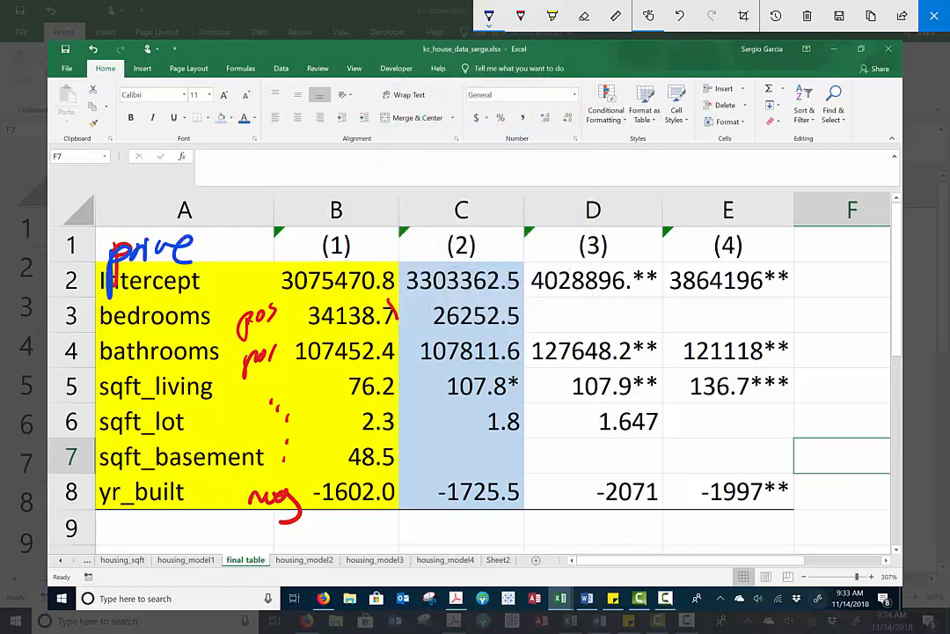
{"action": "left_click_drag", "start_coordinate": [231, 260], "coordinate": [232, 233]}
{"action": "left_click_drag", "start_coordinate": [224, 241], "coordinate": [247, 239]}
Cross out sqft_basement and its model (1) coefficient, dash its model (2) cell, and box the model (2) sqft_living coefficient
{"action": "left_click_drag", "start_coordinate": [334, 445], "coordinate": [406, 473]}
{"action": "left_click_drag", "start_coordinate": [332, 465], "coordinate": [414, 433]}
{"action": "mouse_move", "coordinate": [127, 460]}
{"action": "left_mouse_down"}
{"action": "mouse_move", "coordinate": [233, 442]}
{"action": "mouse_move", "coordinate": [263, 457]}
{"action": "left_mouse_up"}
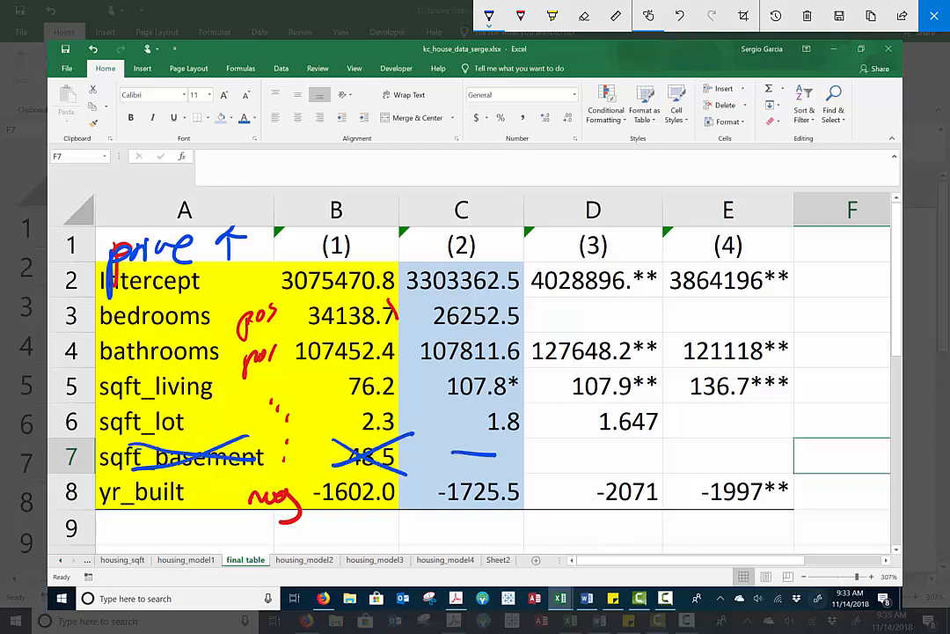
{"action": "left_click_drag", "start_coordinate": [452, 454], "coordinate": [497, 453]}
{"action": "mouse_move", "coordinate": [475, 371]}
{"action": "left_mouse_down"}
{"action": "mouse_move", "coordinate": [439, 401]}
{"action": "mouse_move", "coordinate": [524, 378]}
{"action": "mouse_move", "coordinate": [432, 370]}
{"action": "left_mouse_up"}
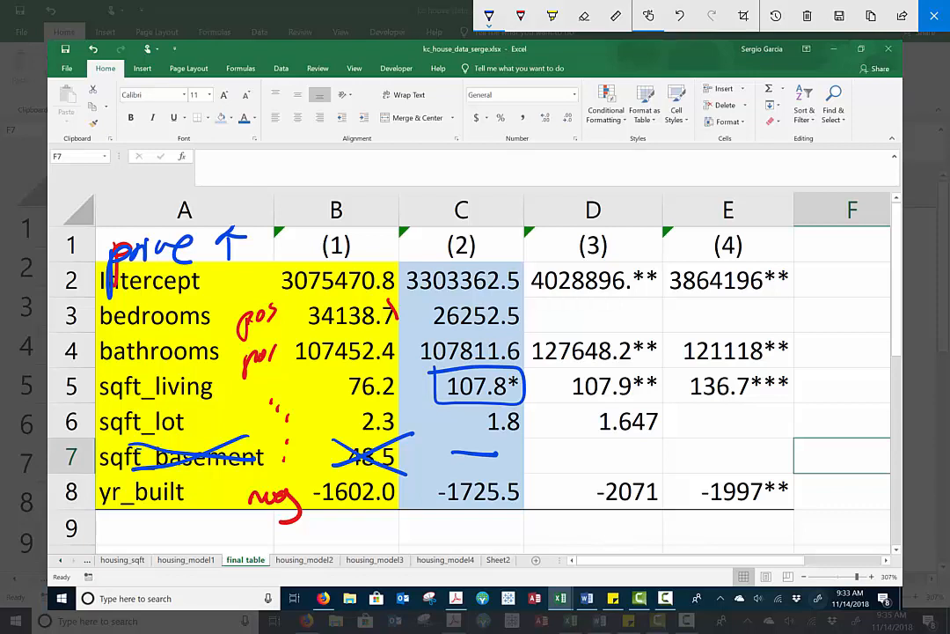
Strike through the bedrooms row up to model (2) and cross the empty bedrooms and sqft_basement cells of model (3)
{"action": "left_click_drag", "start_coordinate": [85, 309], "coordinate": [433, 311]}
{"action": "left_click_drag", "start_coordinate": [574, 301], "coordinate": [626, 320]}
{"action": "left_click_drag", "start_coordinate": [570, 318], "coordinate": [626, 300]}
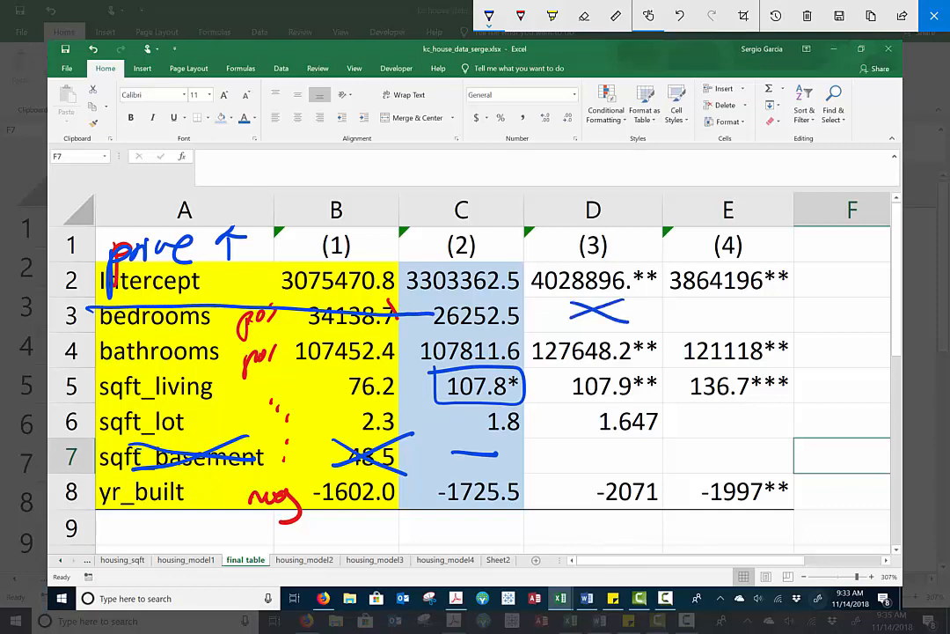
{"action": "left_click_drag", "start_coordinate": [574, 446], "coordinate": [623, 465]}
{"action": "left_click_drag", "start_coordinate": [572, 464], "coordinate": [625, 446]}
Tick the starred model (3) coefficients, box and strike its sqft_lot coefficient, and cross out the sqft_lot label
{"action": "left_click_drag", "start_coordinate": [653, 283], "coordinate": [658, 279]}
{"action": "left_click_drag", "start_coordinate": [652, 349], "coordinate": [658, 339]}
{"action": "left_click_drag", "start_coordinate": [655, 379], "coordinate": [656, 373]}
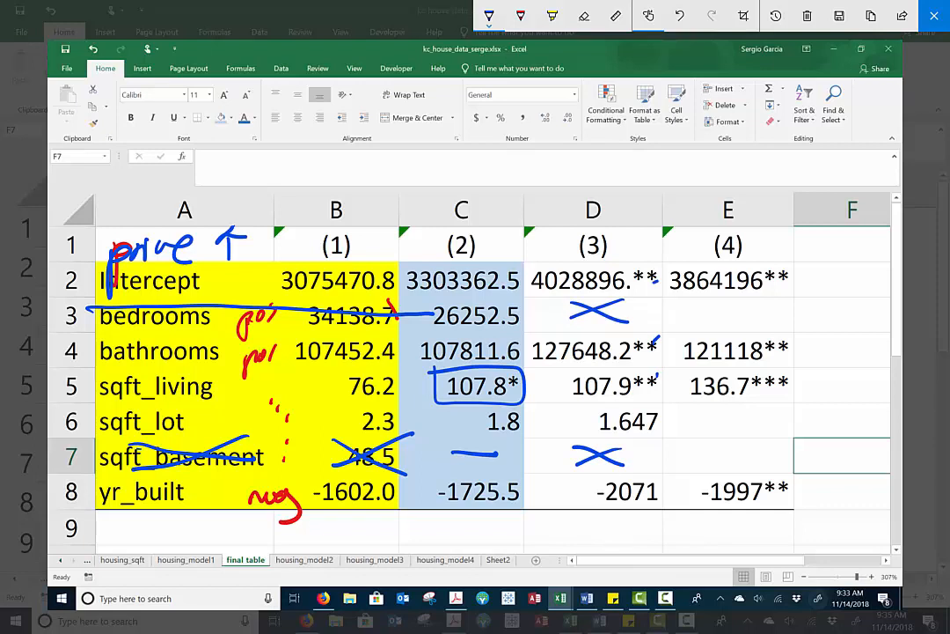
{"action": "mouse_move", "coordinate": [588, 406]}
{"action": "left_mouse_down"}
{"action": "mouse_move", "coordinate": [592, 436]}
{"action": "mouse_move", "coordinate": [602, 429]}
{"action": "left_mouse_up"}
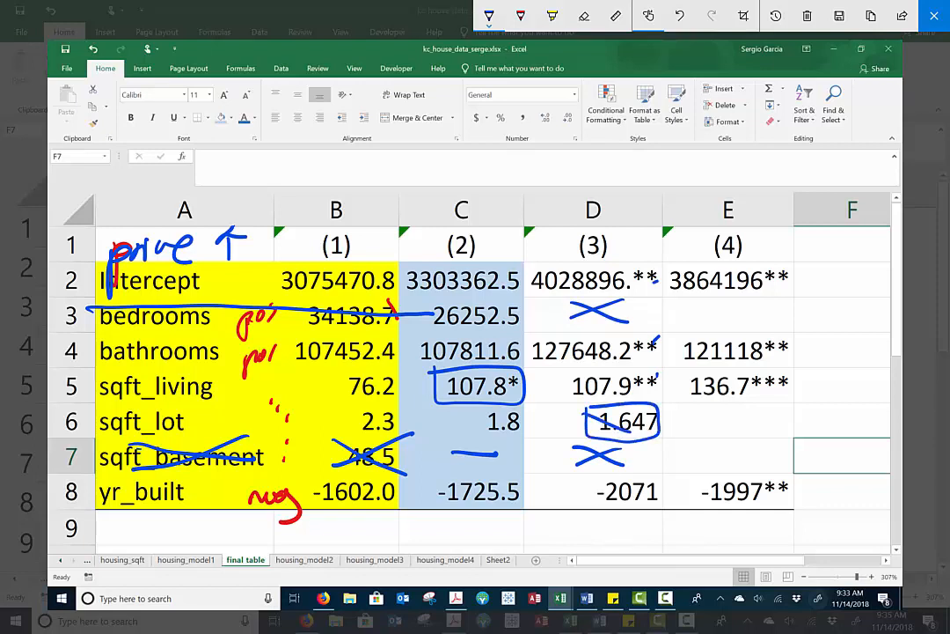
{"action": "left_click_drag", "start_coordinate": [209, 401], "coordinate": [45, 431]}
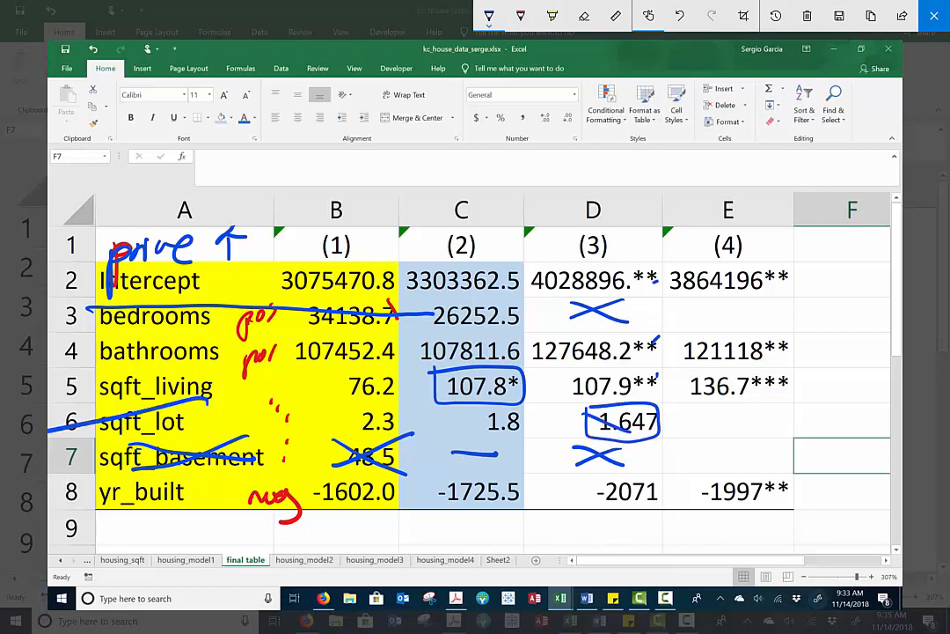
Draw blue dashes in the empty sqft_lot, sqft_basement and bedrooms cells of model (4)
{"action": "left_click", "coordinate": [743, 437]}
{"action": "left_click_drag", "start_coordinate": [703, 426], "coordinate": [754, 423]}
{"action": "left_click_drag", "start_coordinate": [711, 459], "coordinate": [743, 460]}
{"action": "left_click_drag", "start_coordinate": [709, 313], "coordinate": [760, 313]}
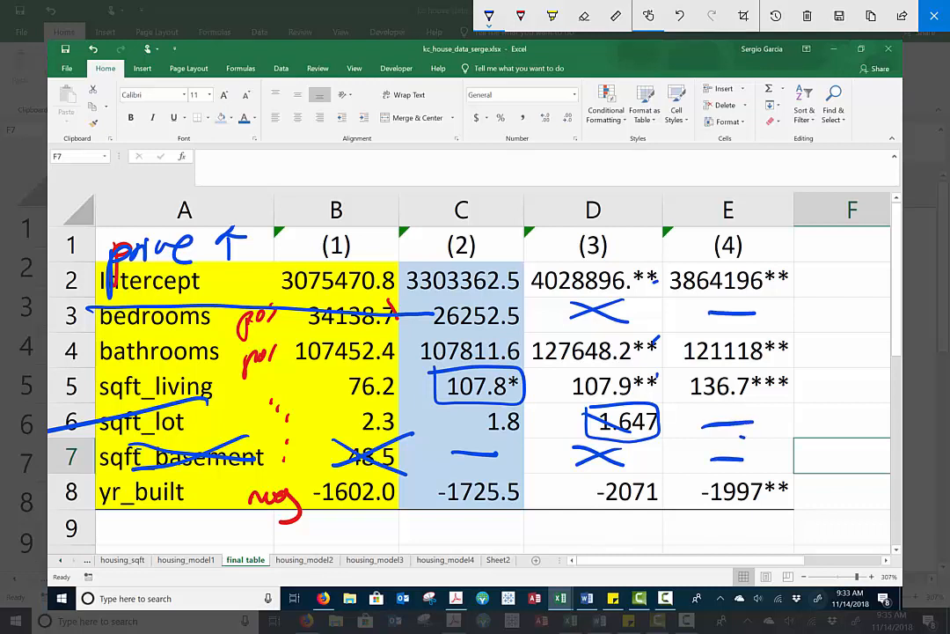
Draw an arrow down to model (4) and handwrite "parsimonious" above it with an underline
{"action": "left_click_drag", "start_coordinate": [714, 161], "coordinate": [719, 213]}
{"action": "left_click_drag", "start_coordinate": [707, 199], "coordinate": [732, 196]}
{"action": "mouse_move", "coordinate": [633, 145]}
{"action": "left_mouse_down"}
{"action": "mouse_move", "coordinate": [636, 174]}
{"action": "mouse_move", "coordinate": [627, 151]}
{"action": "mouse_move", "coordinate": [697, 114]}
{"action": "mouse_move", "coordinate": [698, 139]}
{"action": "mouse_move", "coordinate": [723, 132]}
{"action": "left_mouse_up"}
{"action": "left_click", "coordinate": [719, 100]}
{"action": "mouse_move", "coordinate": [735, 108]}
{"action": "left_mouse_down"}
{"action": "mouse_move", "coordinate": [739, 126]}
{"action": "mouse_move", "coordinate": [843, 88]}
{"action": "mouse_move", "coordinate": [861, 103]}
{"action": "left_mouse_up"}
{"action": "mouse_move", "coordinate": [882, 78]}
{"action": "left_mouse_down"}
{"action": "mouse_move", "coordinate": [868, 100]}
{"action": "mouse_move", "coordinate": [581, 236]}
{"action": "left_mouse_up"}
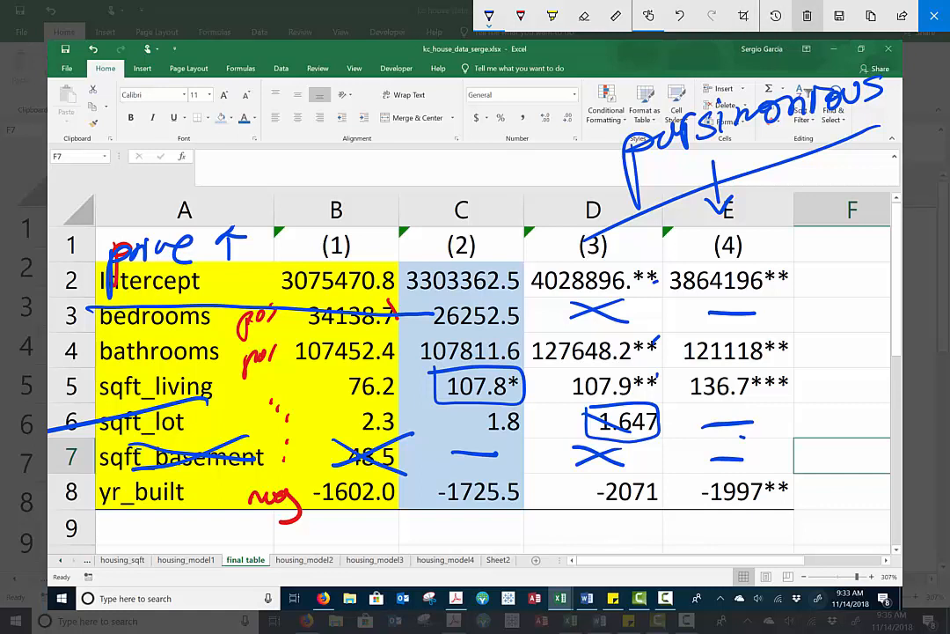
Clear all ink from the sketch, outline the model (4) heading in blue and exit the sketch
{"action": "left_click", "coordinate": [807, 16]}
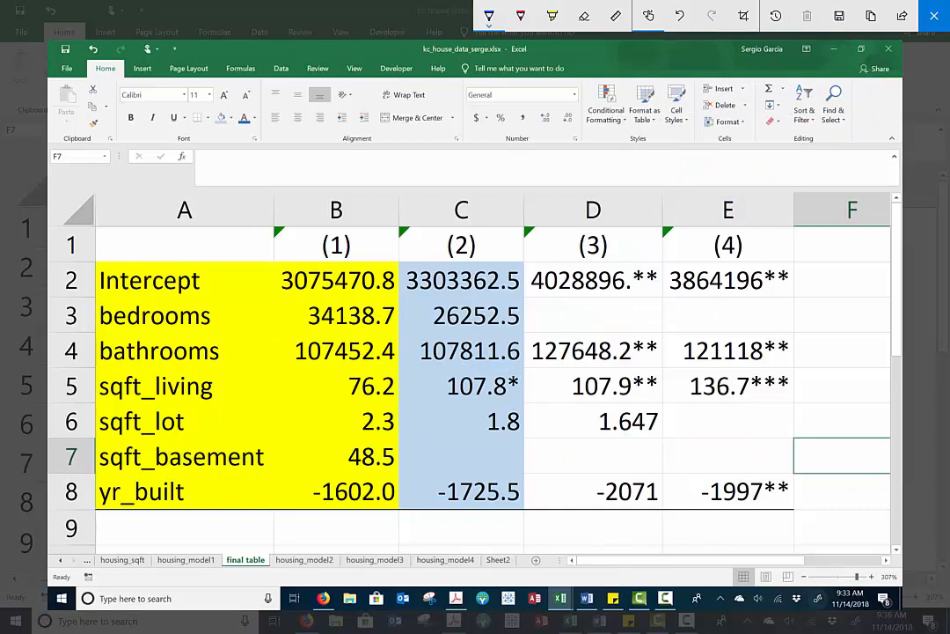
{"action": "mouse_move", "coordinate": [700, 214]}
{"action": "left_mouse_down"}
{"action": "mouse_move", "coordinate": [707, 256]}
{"action": "mouse_move", "coordinate": [730, 219]}
{"action": "left_mouse_up"}
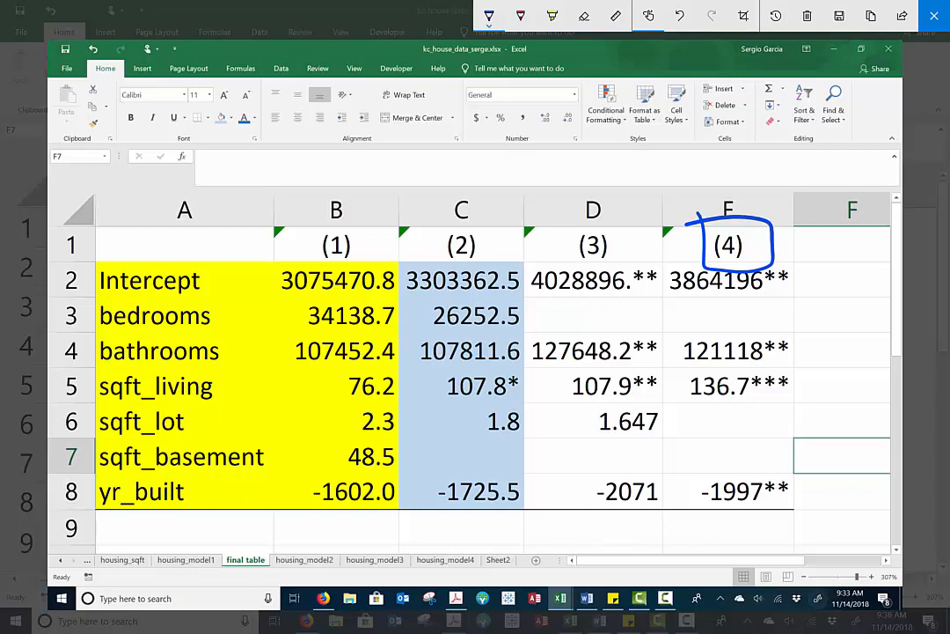
{"action": "left_click", "coordinate": [934, 16]}
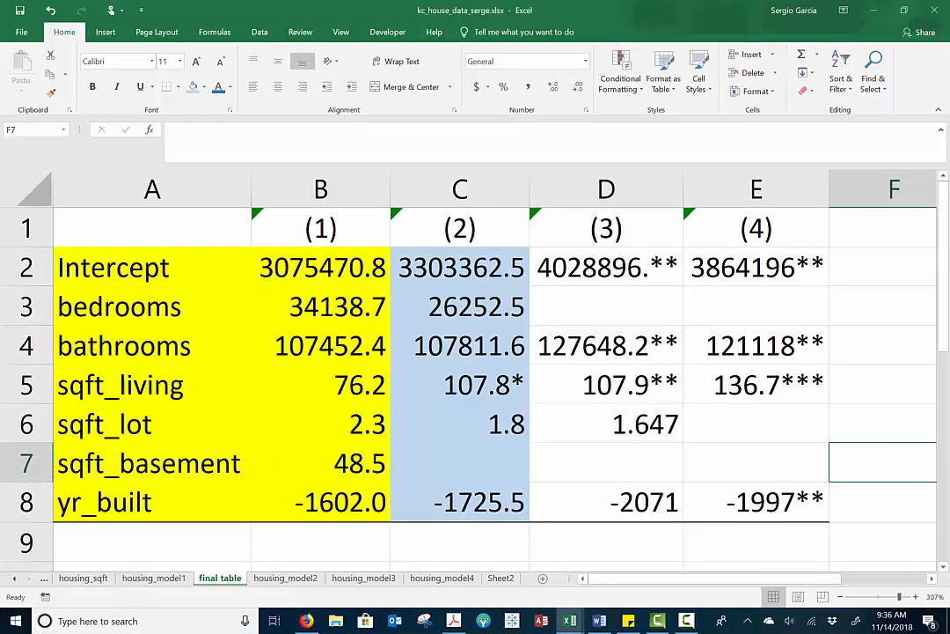
Add the row labels rsquare in A10 and obs in A11 below the coefficients of the final table
{"action": "scroll", "coordinate": [494, 385], "scroll_direction": "down", "scroll_amount": 2}
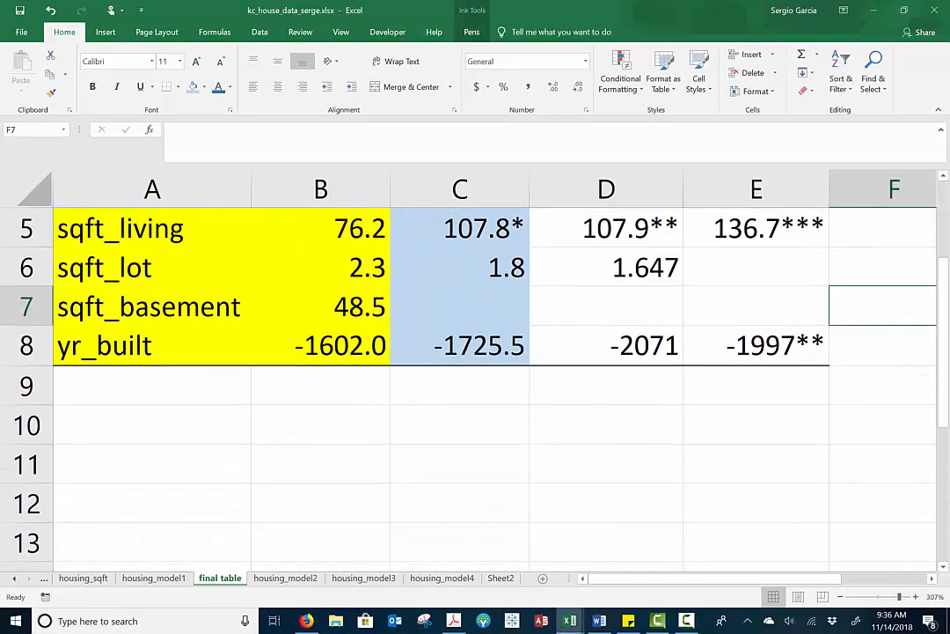
{"action": "left_click", "coordinate": [153, 425]}
{"action": "type", "text": "r"}
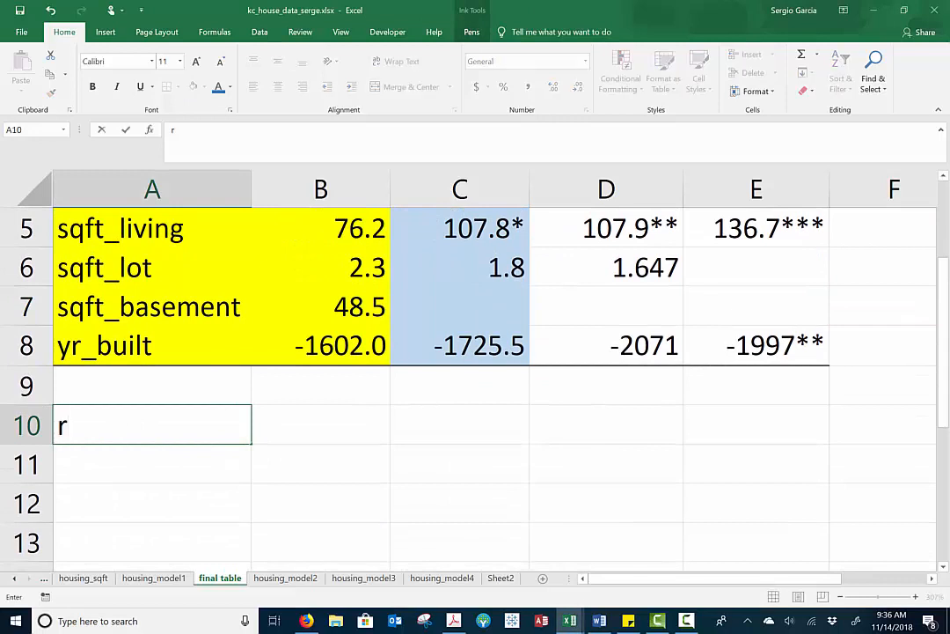
{"action": "type", "text": "square"}
{"action": "key", "text": "Return"}
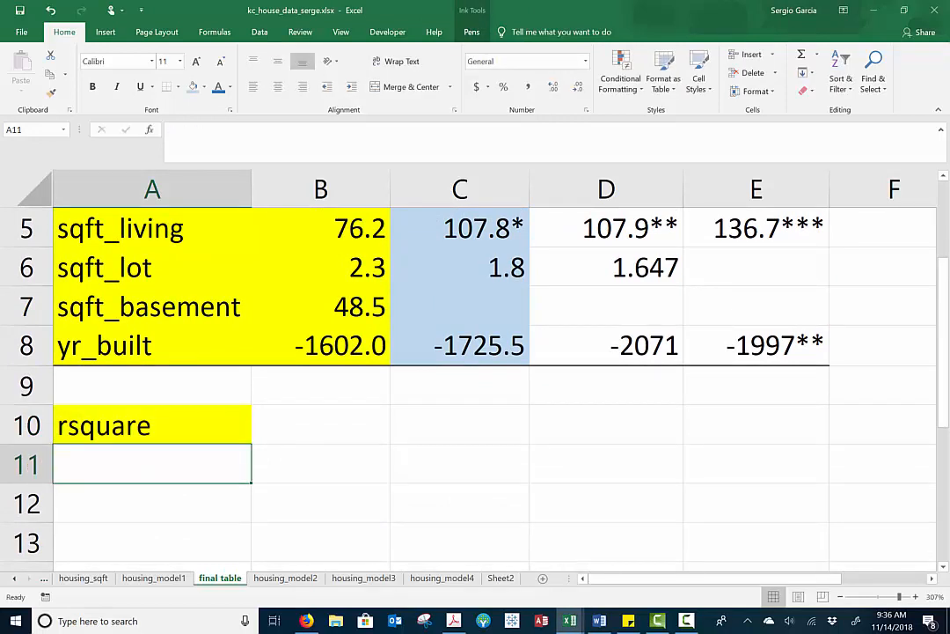
{"action": "type", "text": "obs"}
{"action": "key", "text": "Return"}
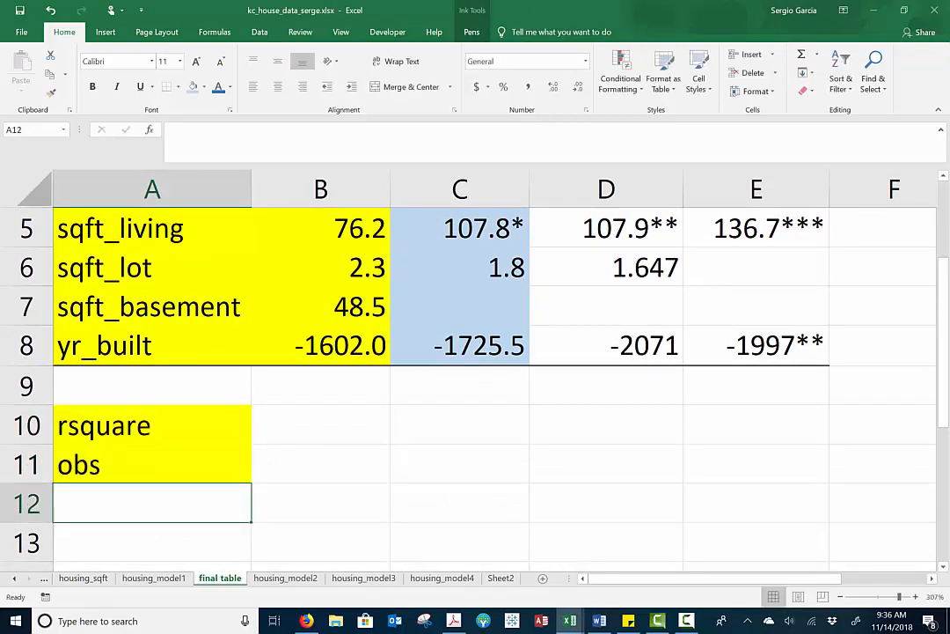
{"action": "scroll", "coordinate": [476, 369], "scroll_direction": "up", "scroll_amount": 2}
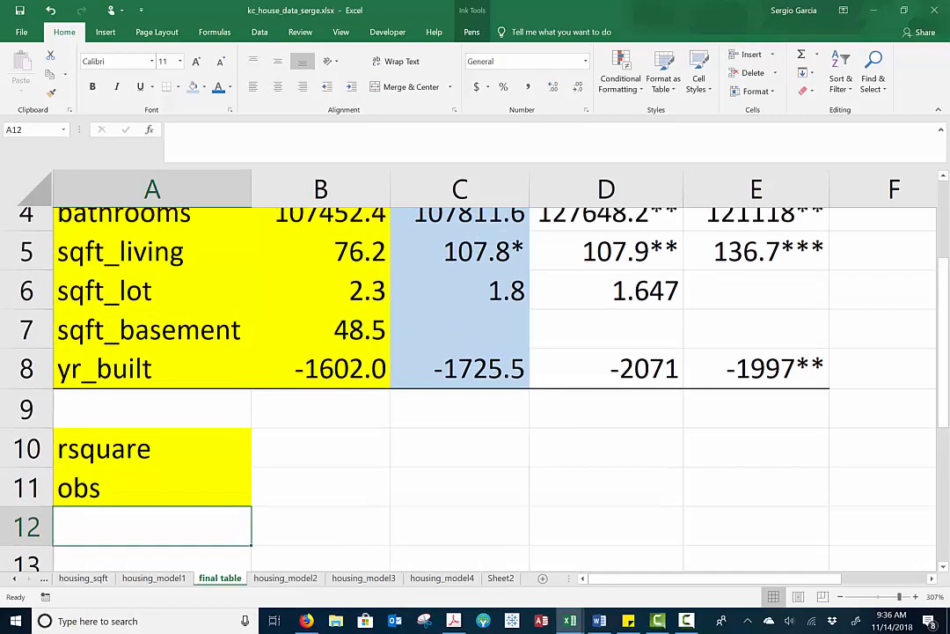